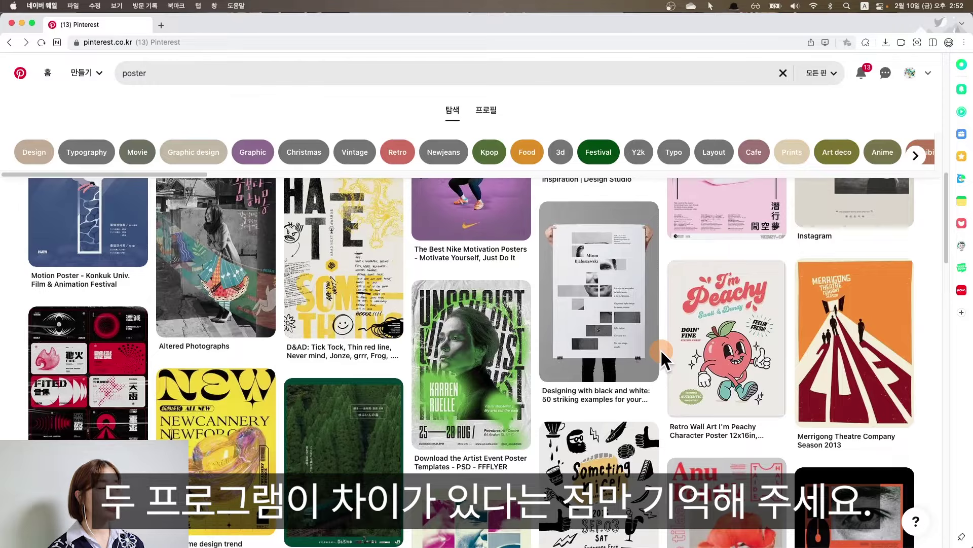
pyautogui.scroll(-10, 537, 402)
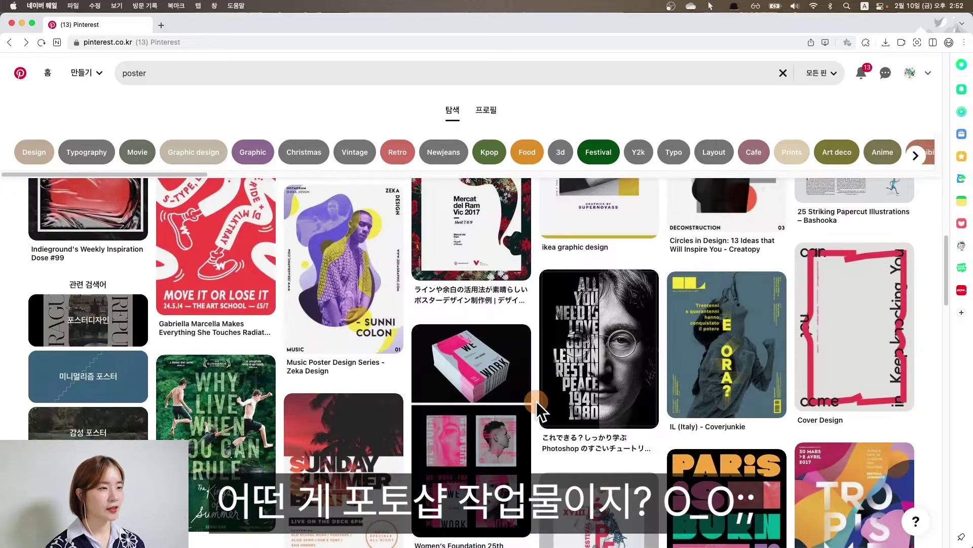
pyautogui.moveTo(546, 440)
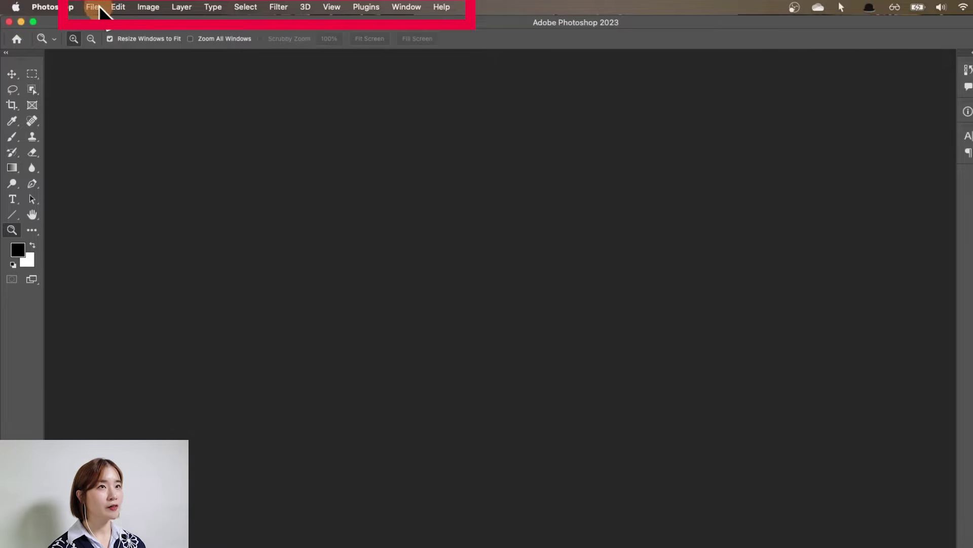
pyautogui.click(147, 8)
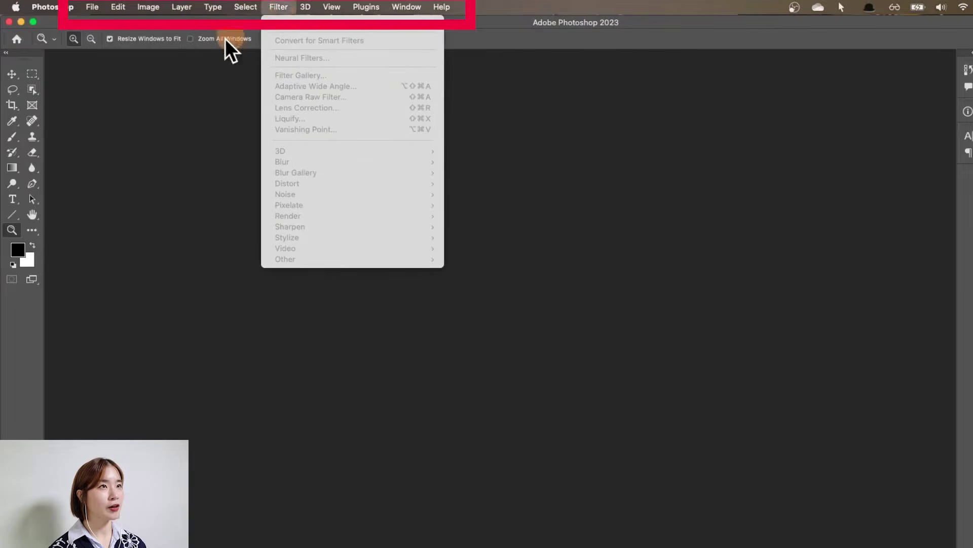
pyautogui.click(188, 22)
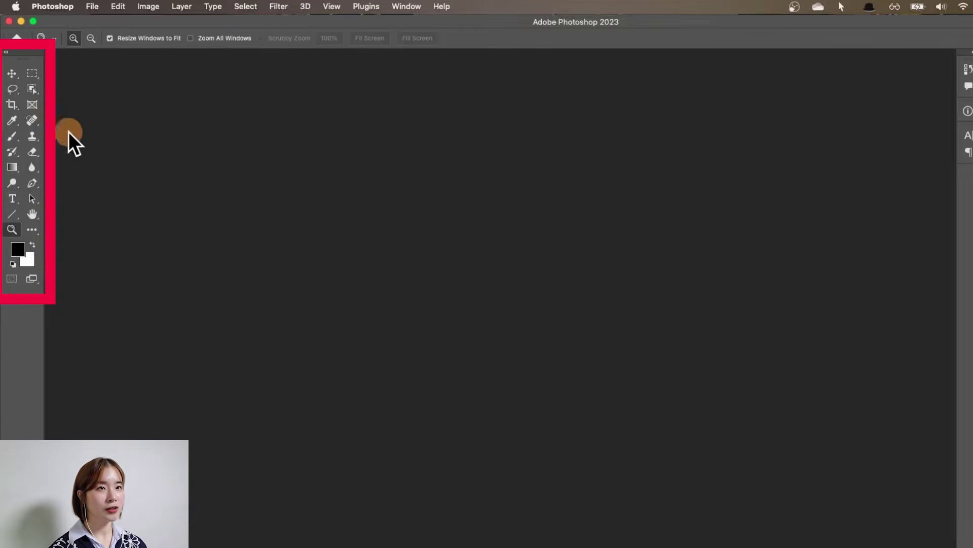
pyautogui.click(11, 125)
pyautogui.click(32, 134)
pyautogui.click(12, 152)
pyautogui.click(10, 166)
pyautogui.click(31, 135)
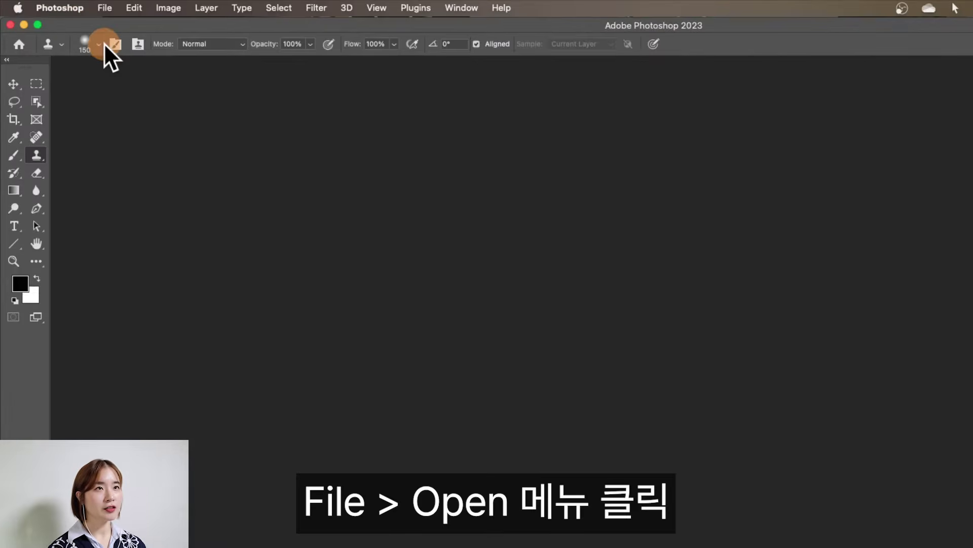
# Open the JPEG photo of pink sticky notes from the 00 folder
pyautogui.click(105, 8)
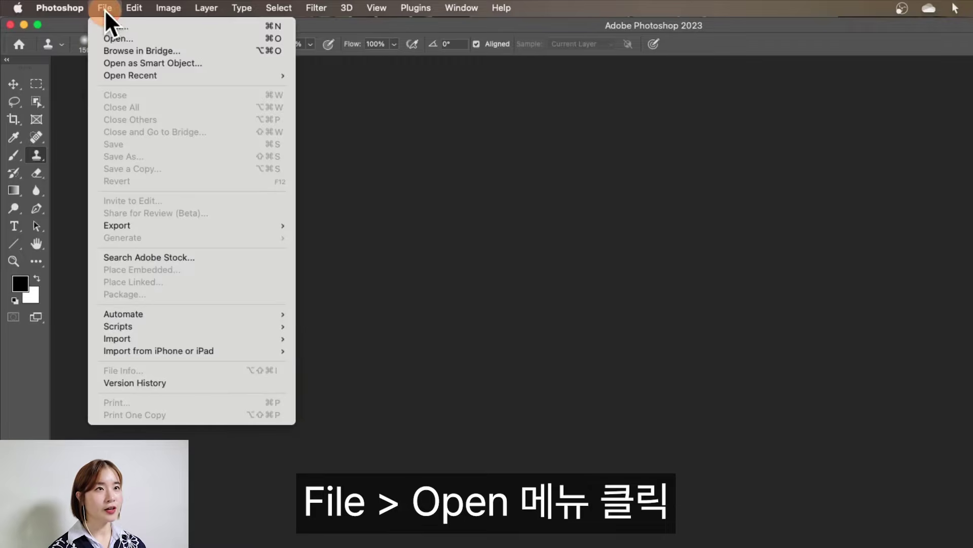
pyautogui.click(119, 40)
pyautogui.click(337, 179)
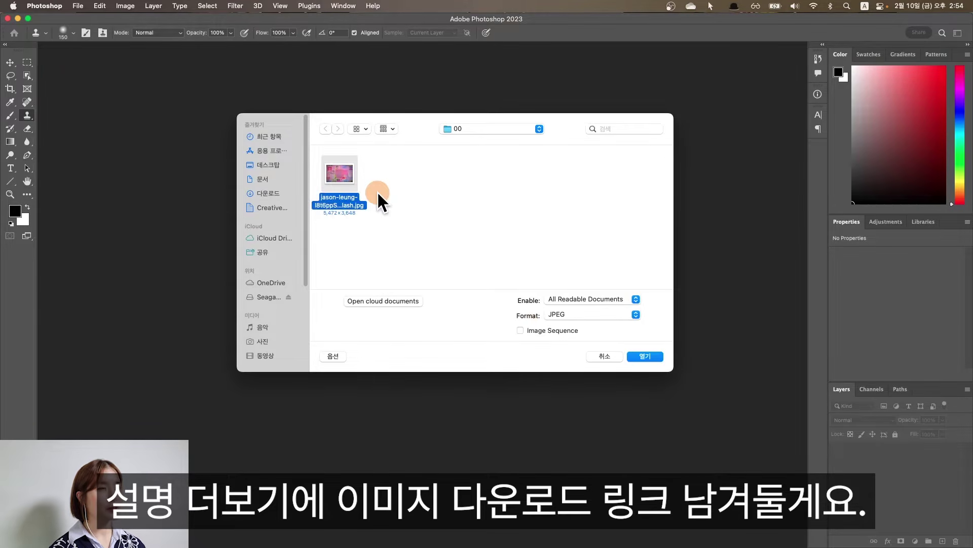
pyautogui.doubleClick(344, 172)
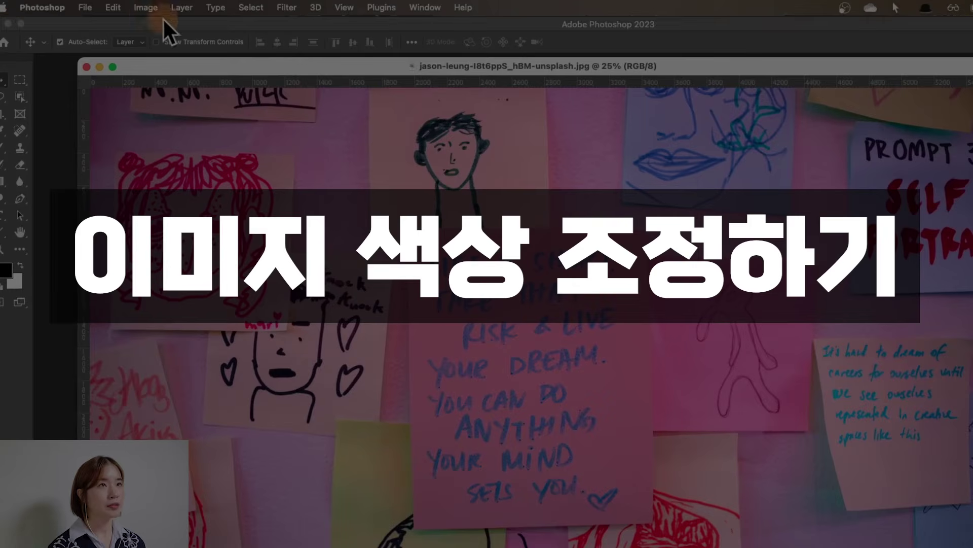
# Recolor the whole photo with a Hue/Saturation adjustment, shifting Hue in the positive direction until the central pink note turns yellow
pyautogui.click(144, 7)
pyautogui.moveTo(171, 44)
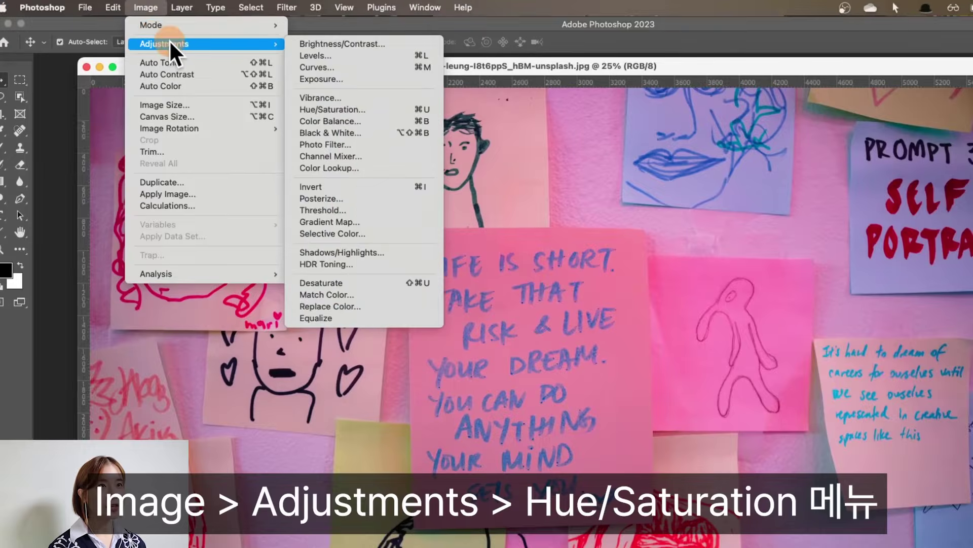
pyautogui.click(375, 109)
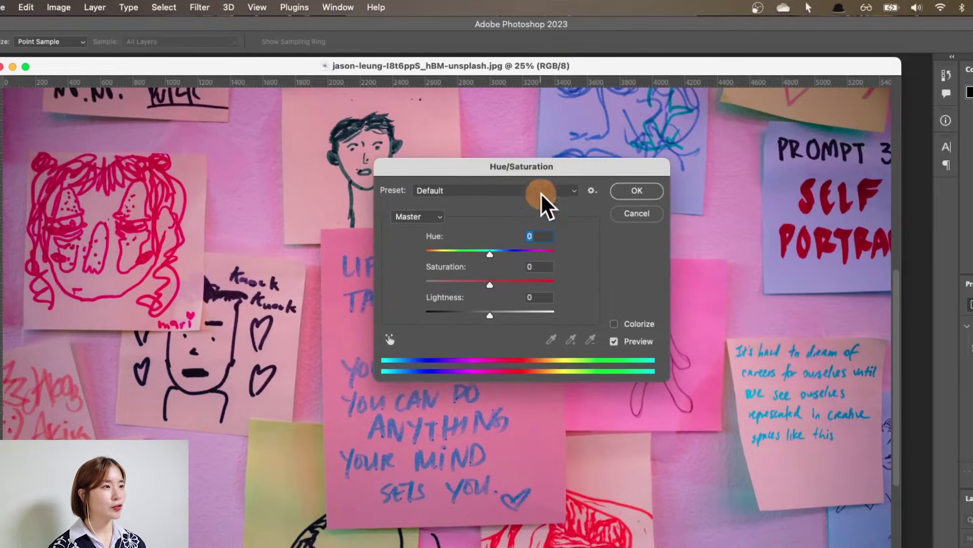
pyautogui.moveTo(499, 251)
pyautogui.mouseDown()
pyautogui.moveTo(464, 249)
pyautogui.moveTo(515, 251)
pyautogui.moveTo(471, 248)
pyautogui.moveTo(489, 249)
pyautogui.mouseUp()
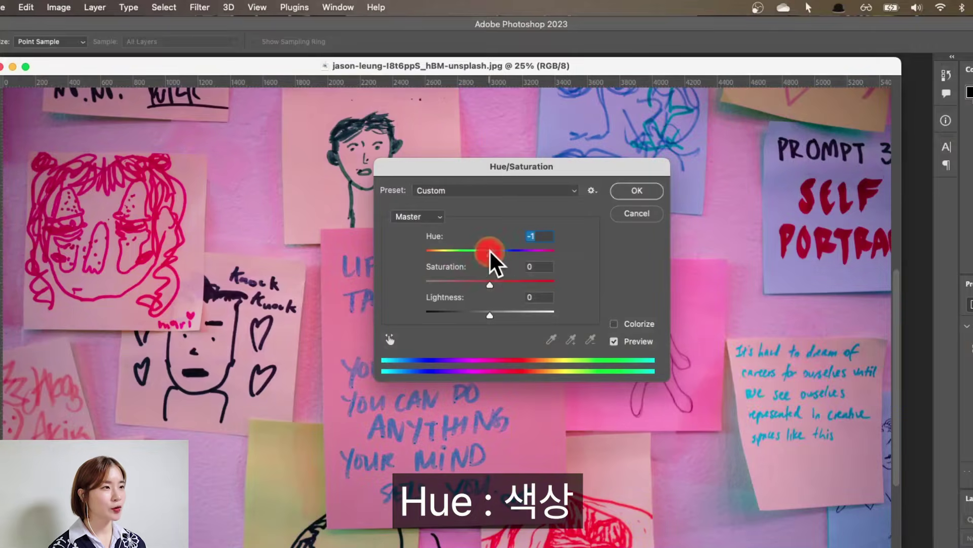
pyautogui.click(460, 249)
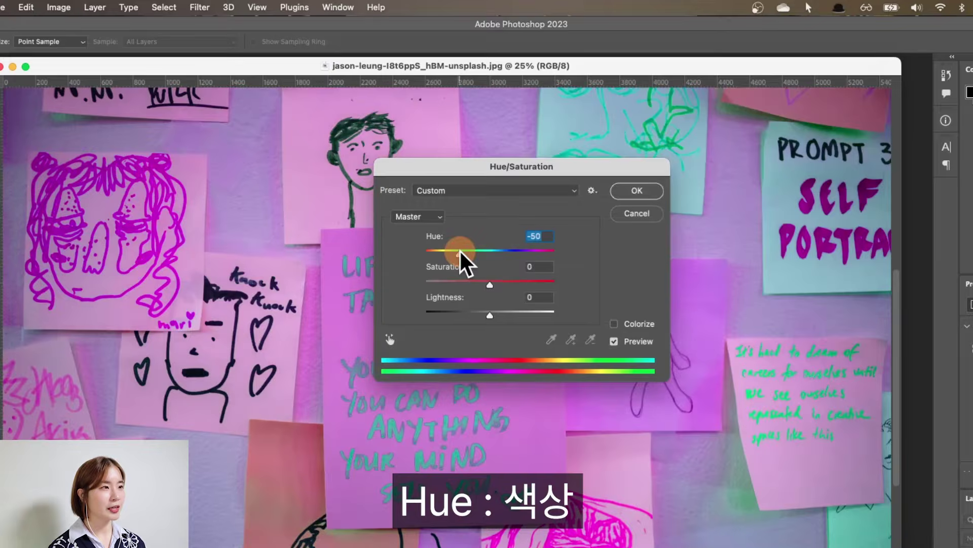
pyautogui.moveTo(459, 249); pyautogui.dragTo(526, 251)
pyautogui.click(635, 195)
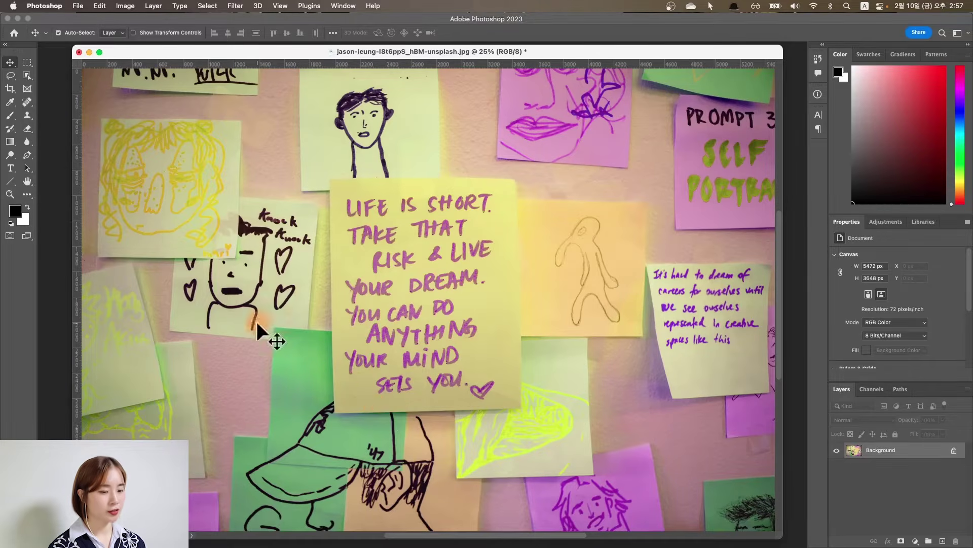
# Select the central "Life is short" note by outlining its four corners with the Polygonal Lasso tool
pyautogui.scroll(-3, 412, 305)
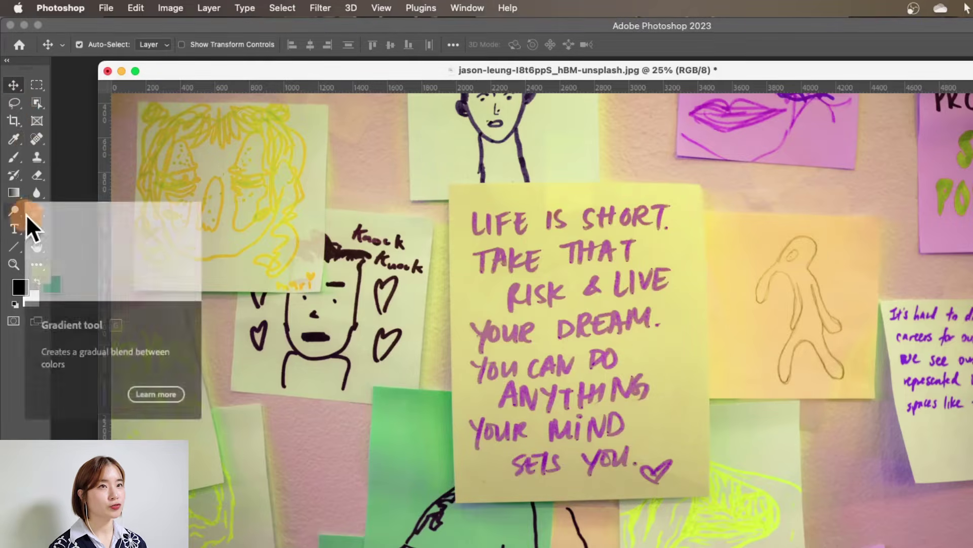
pyautogui.click(12, 103)
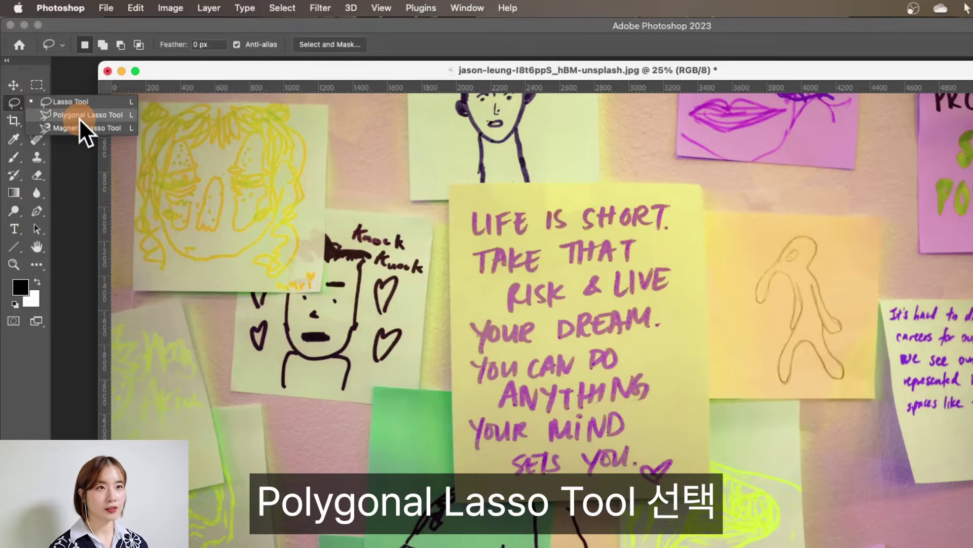
pyautogui.click(80, 115)
pyautogui.click(450, 186)
pyautogui.click(455, 501)
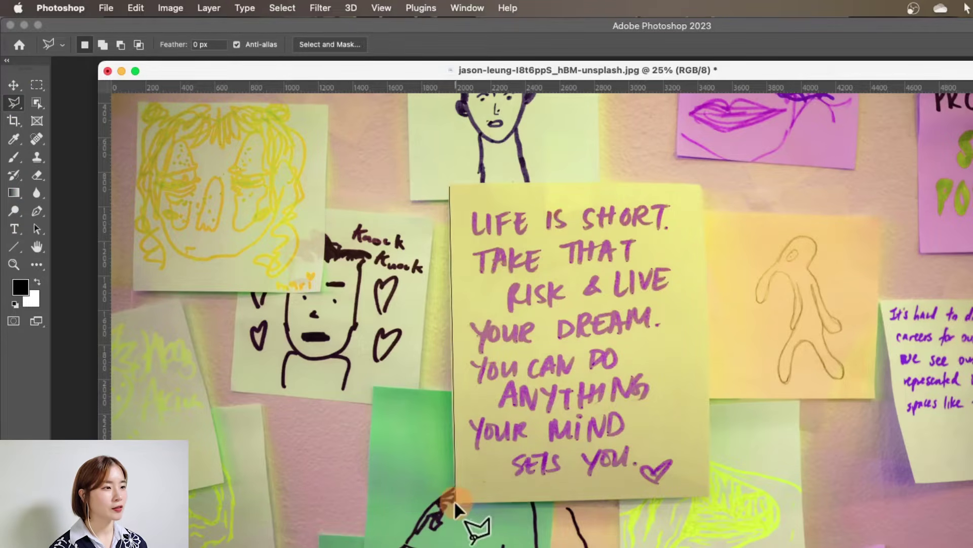
pyautogui.click(710, 496)
pyautogui.click(702, 187)
pyautogui.click(450, 186)
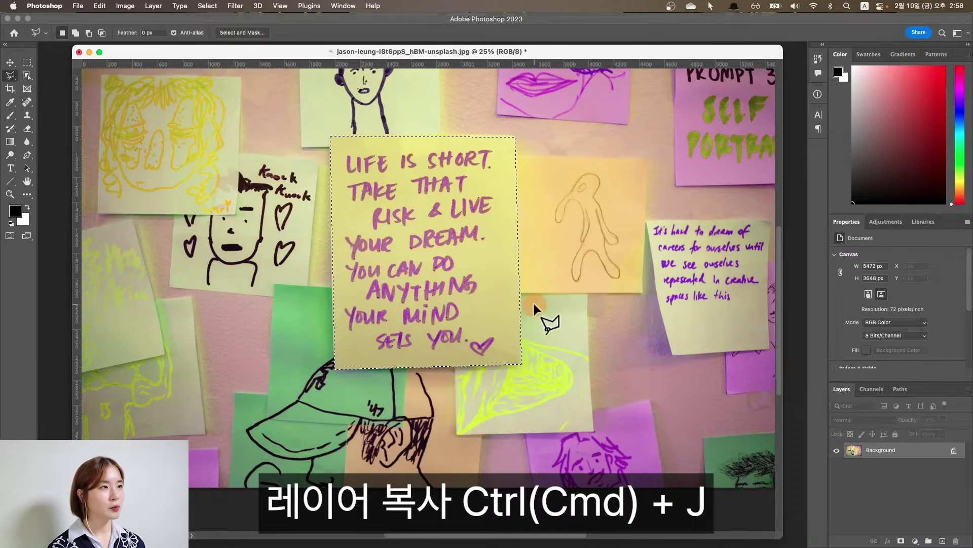
# Copy the selected "Life is short" note onto its own new layer
pyautogui.press('super+j')
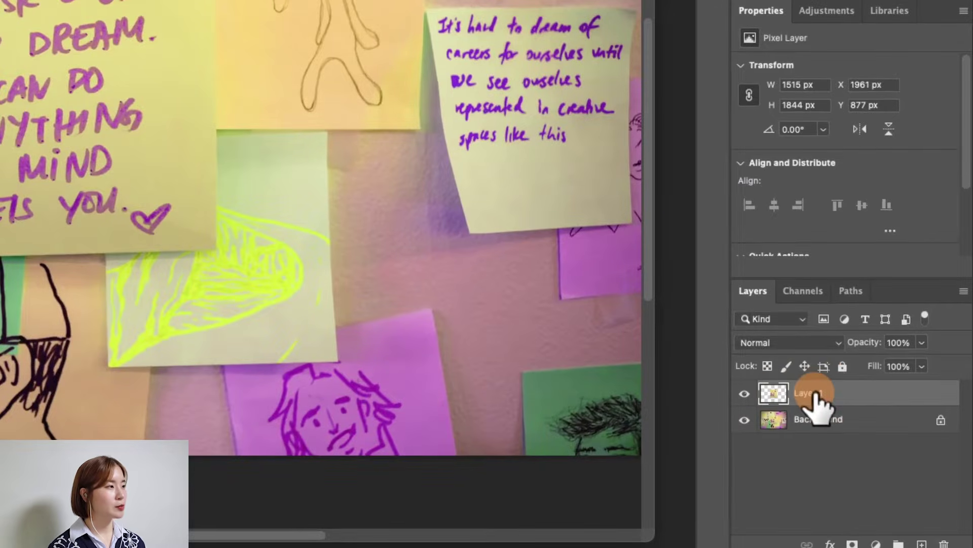
pyautogui.press('super+z')
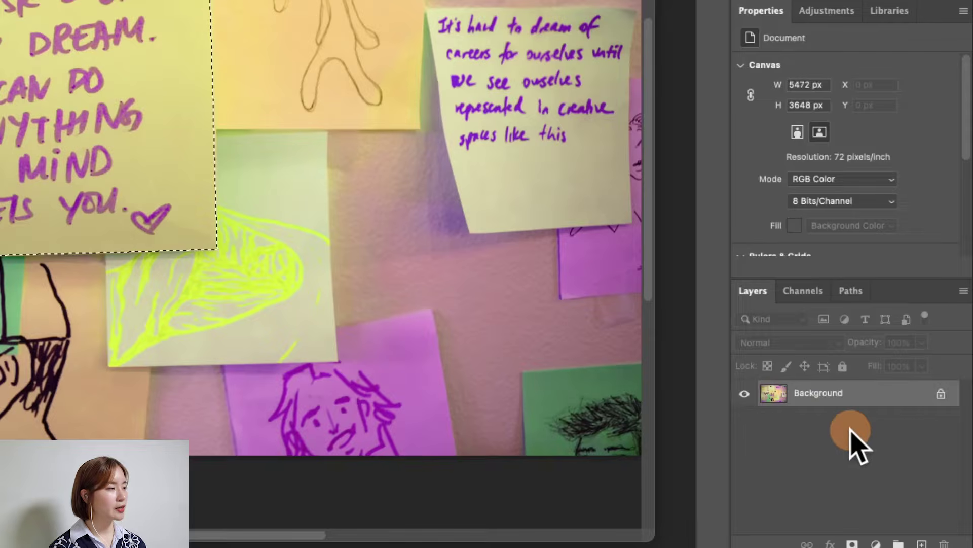
pyautogui.press('super+j')
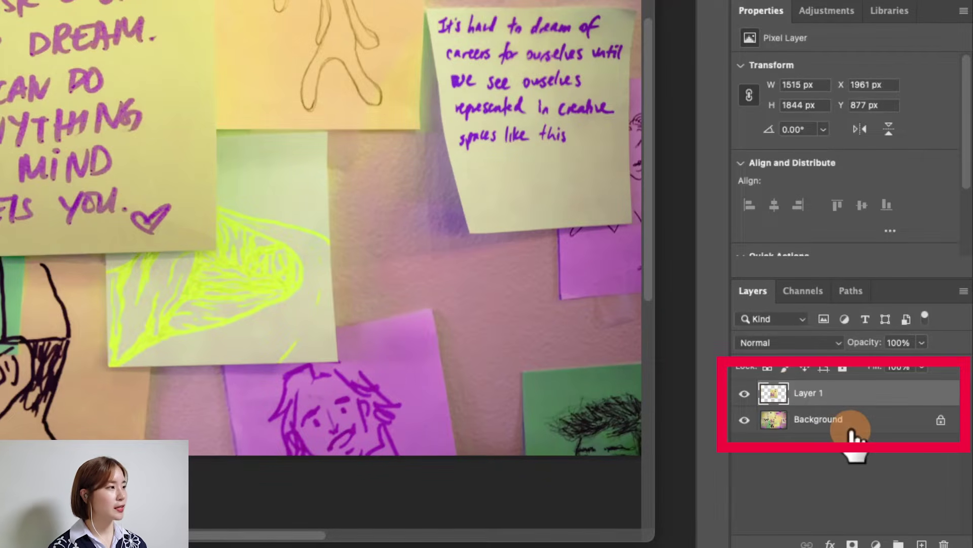
# Hide the Background layer to view the copied note on its own, and show the layer again
pyautogui.click(819, 424)
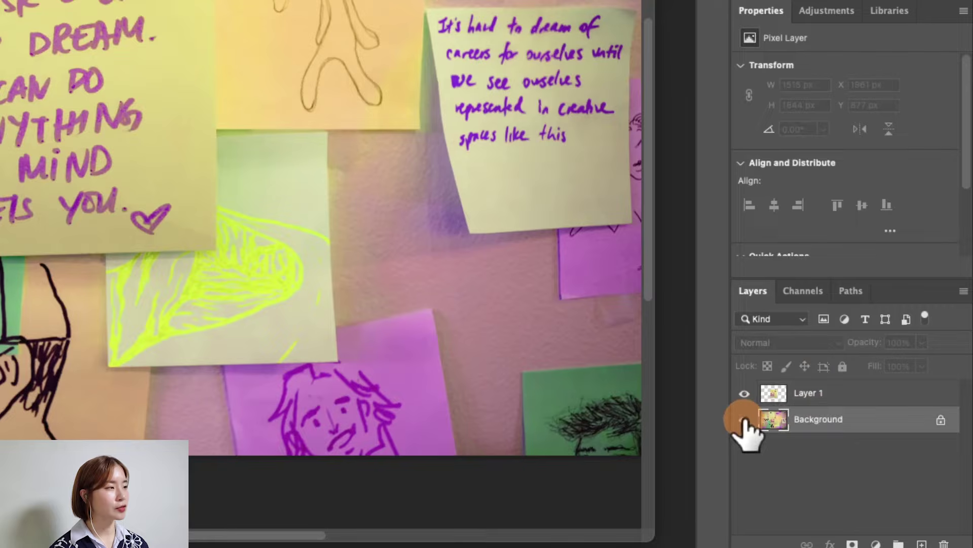
pyautogui.click(744, 420)
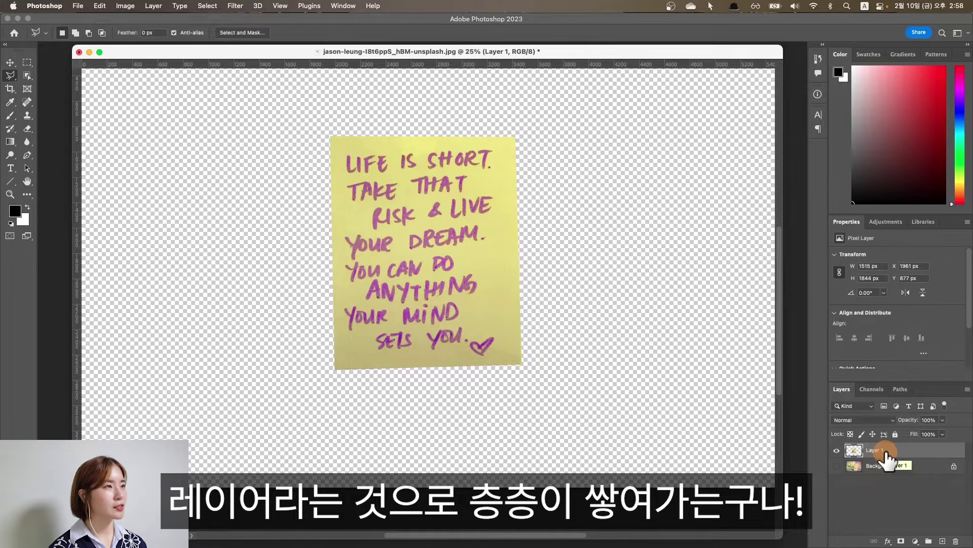
pyautogui.click(836, 465)
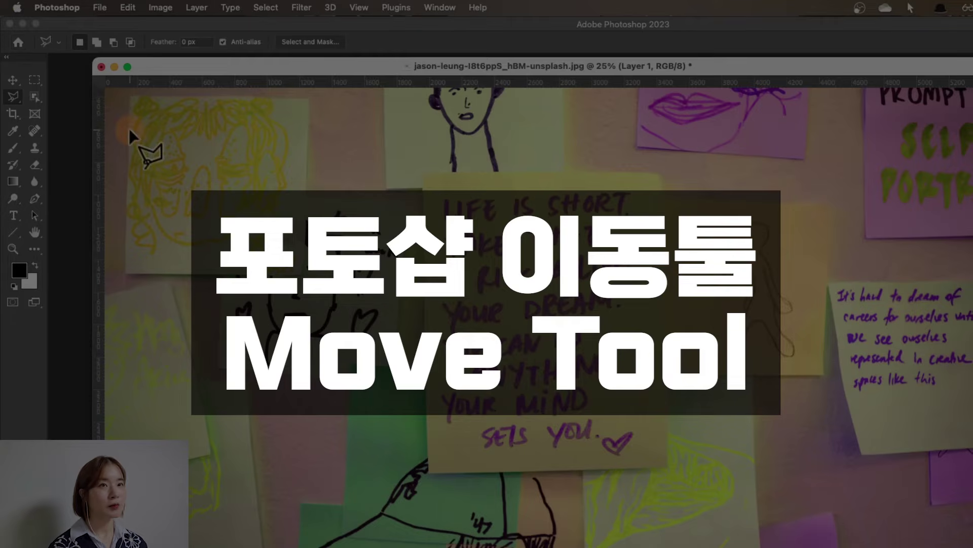
# Move the copied note with the Move tool to the right of the original, over the orange figure-drawing note
pyautogui.click(12, 81)
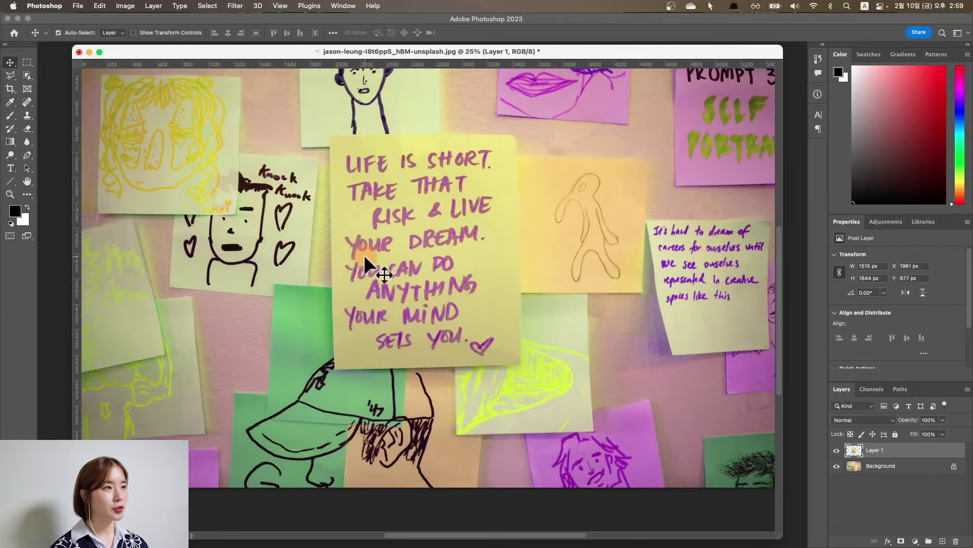
pyautogui.moveTo(376, 221); pyautogui.dragTo(606, 225)
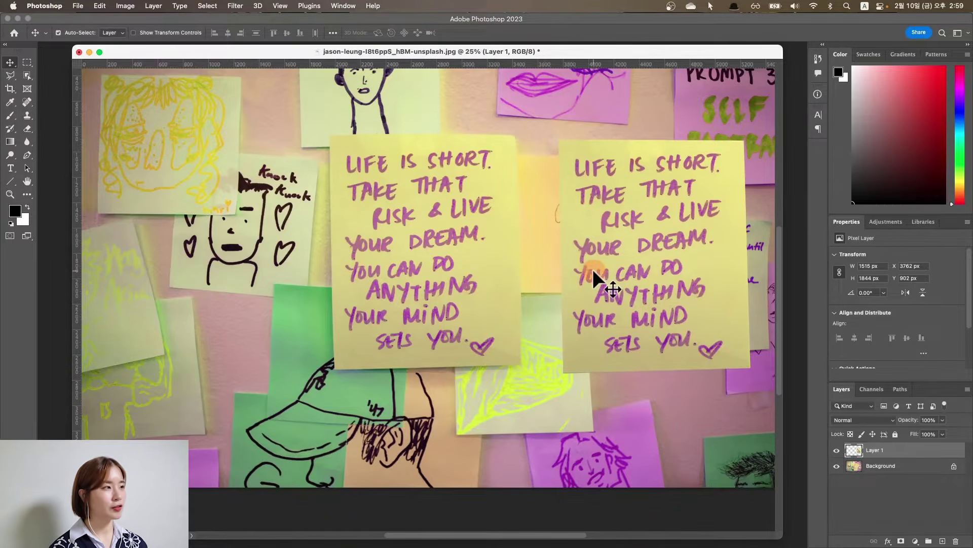
pyautogui.scroll(2, 530, 236)
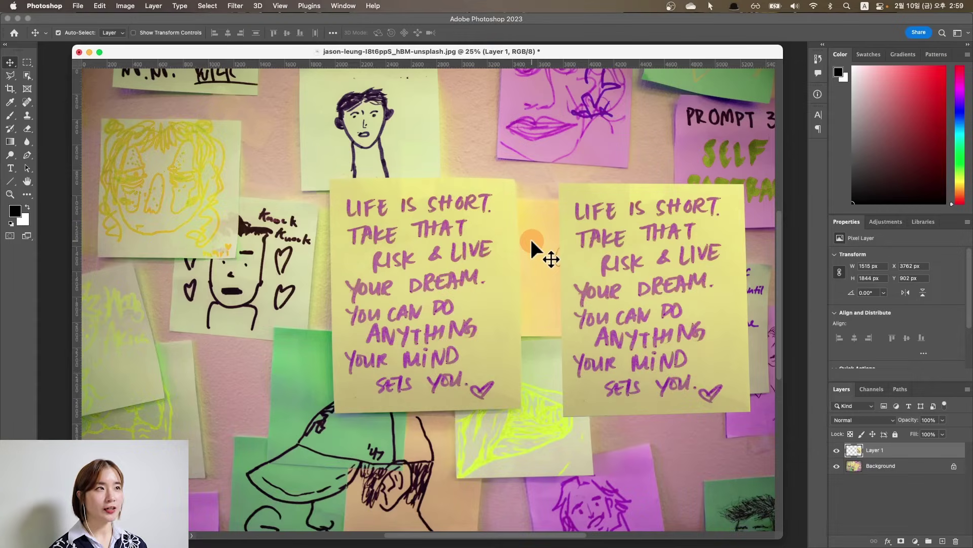
# Save the layered document in Photoshop PSD format in the 00 folder, named after its creator, with Maximize Compatibility enabled
pyautogui.click(78, 6)
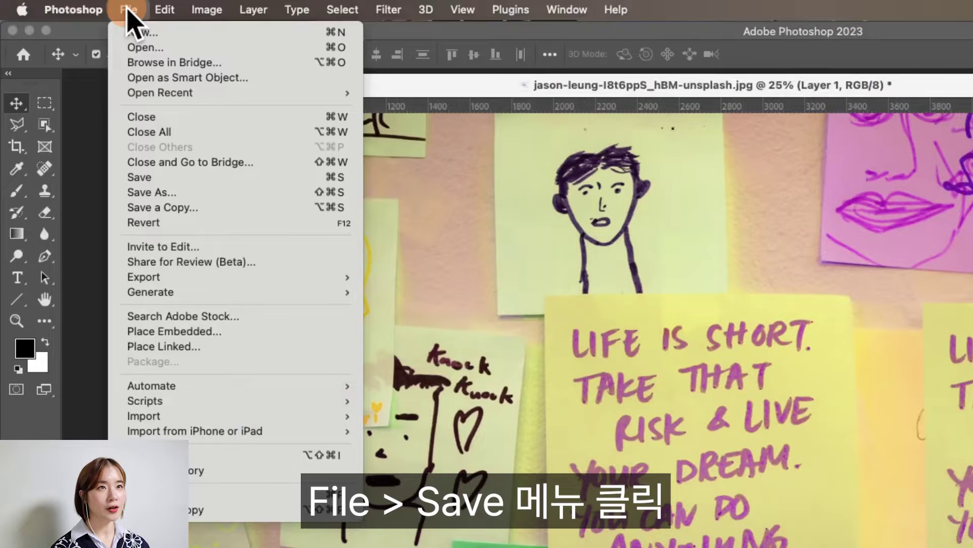
pyautogui.click(177, 177)
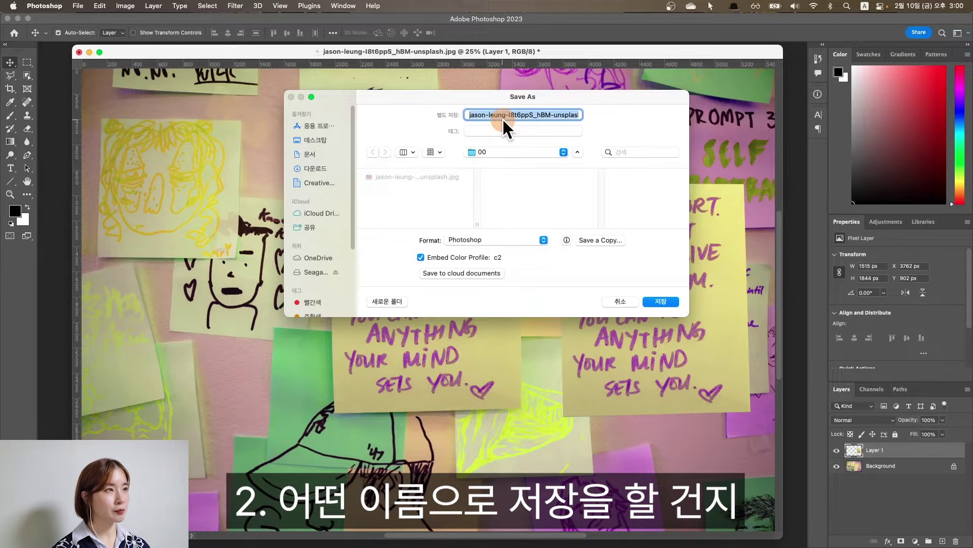
pyautogui.write('스태리홈해라.psd')
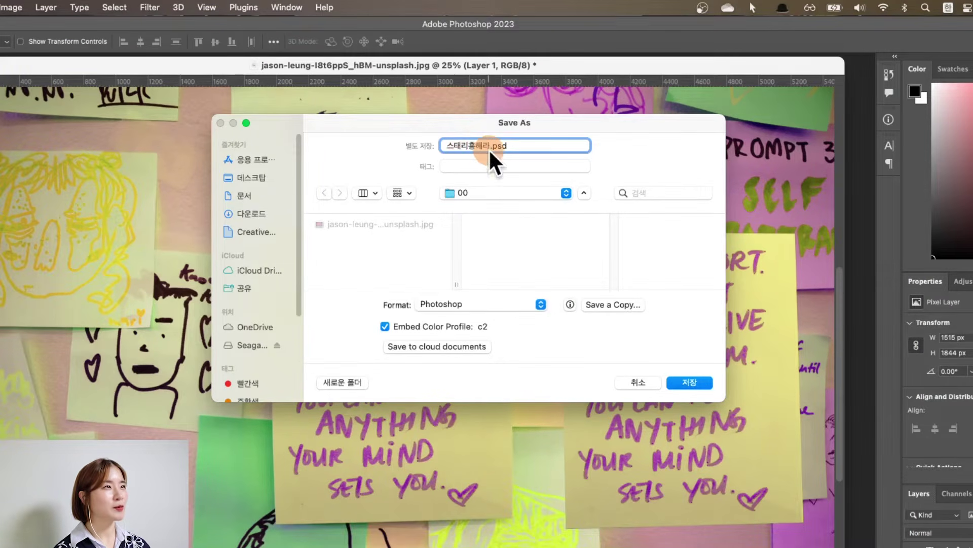
pyautogui.click(520, 147)
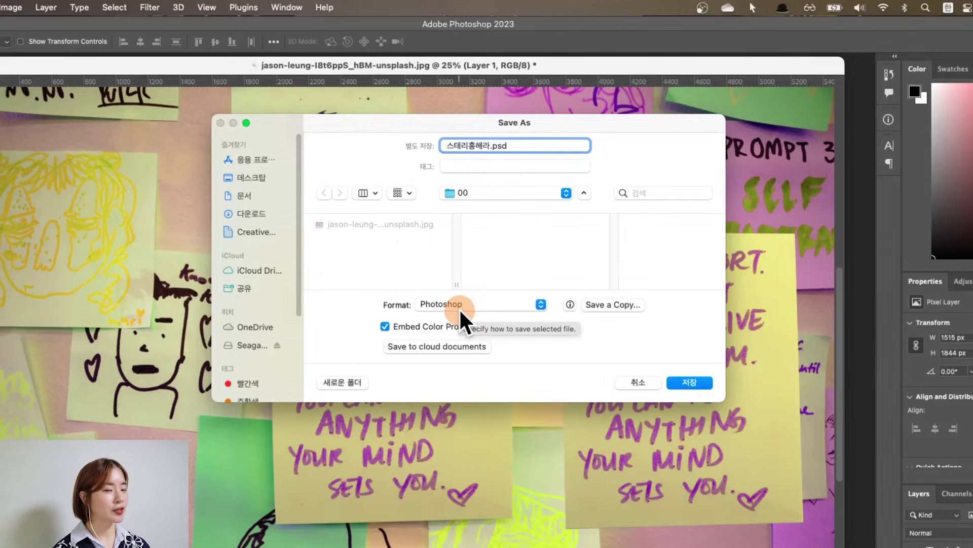
pyautogui.moveTo(428, 141); pyautogui.dragTo(517, 268)
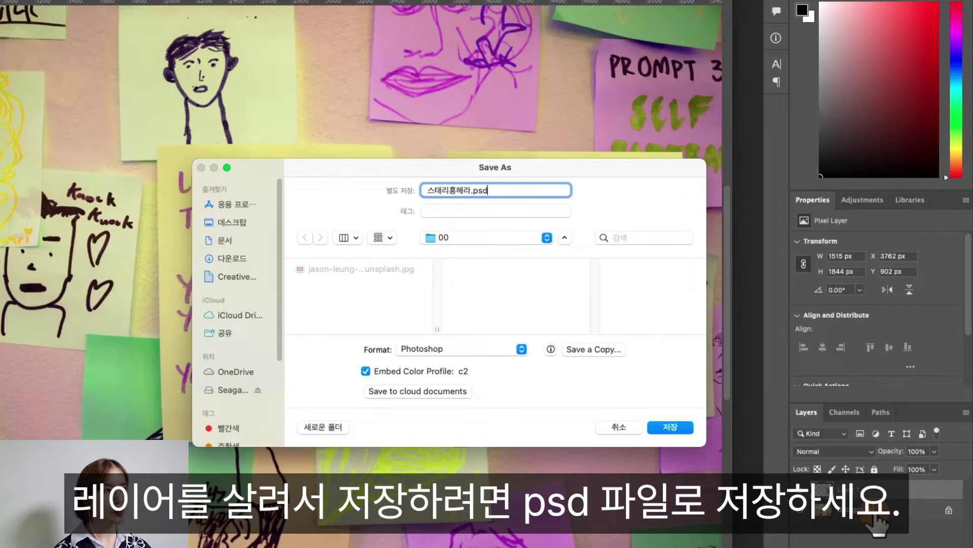
pyautogui.click(614, 211)
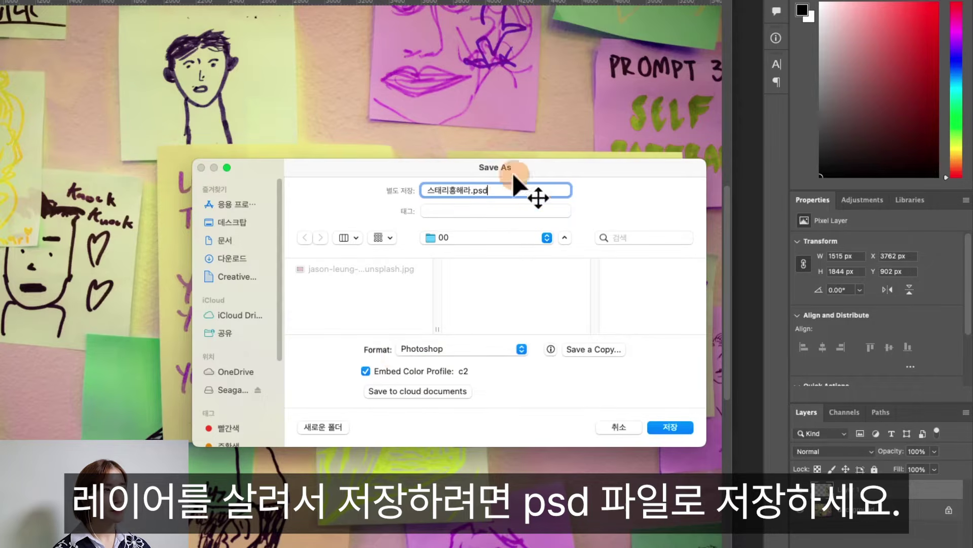
pyautogui.click(511, 190)
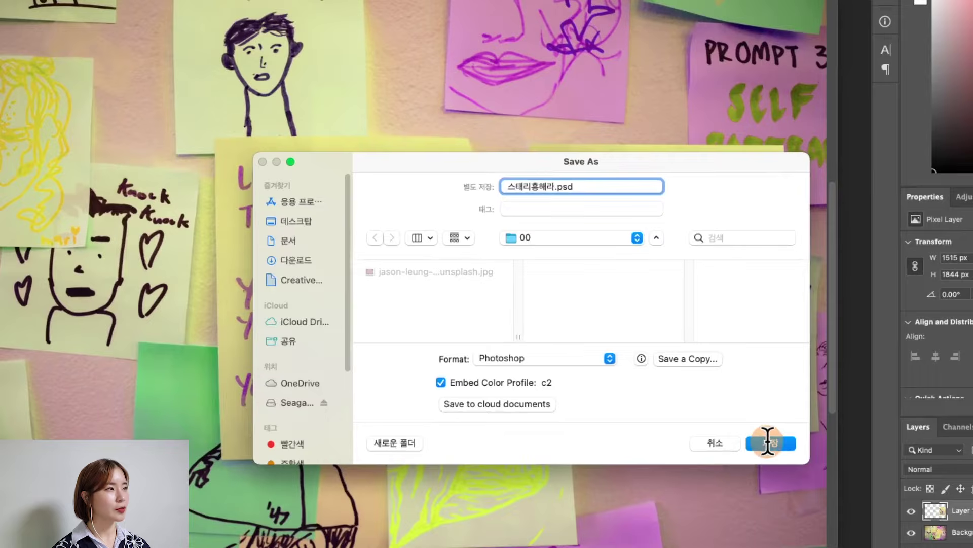
pyautogui.click(671, 427)
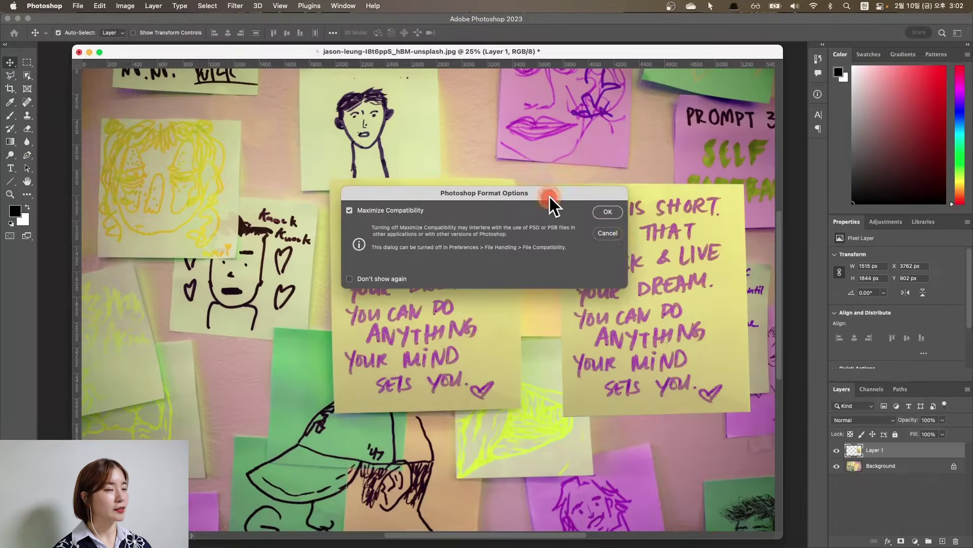
pyautogui.click(606, 213)
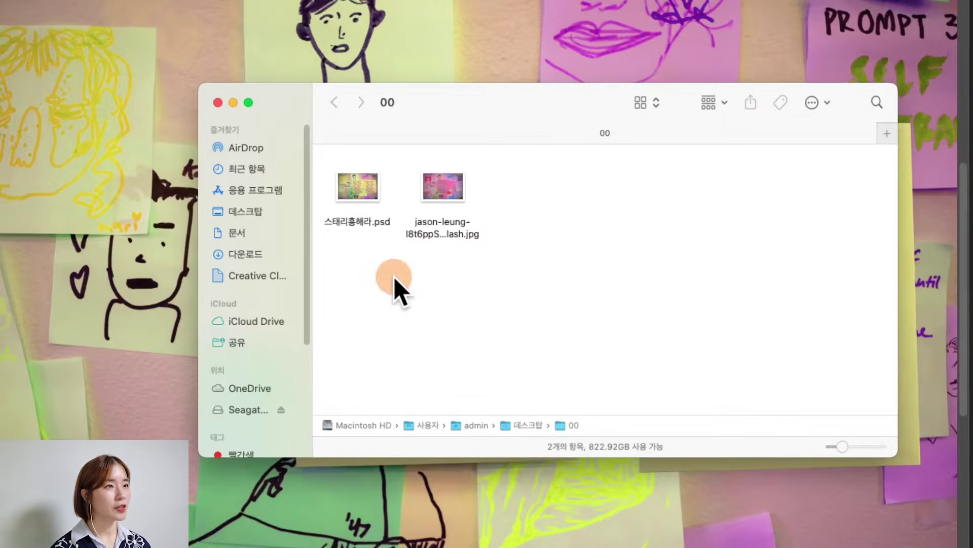
# Check the saved PSD in the 00 folder, and close the document in Photoshop
pyautogui.click(360, 195)
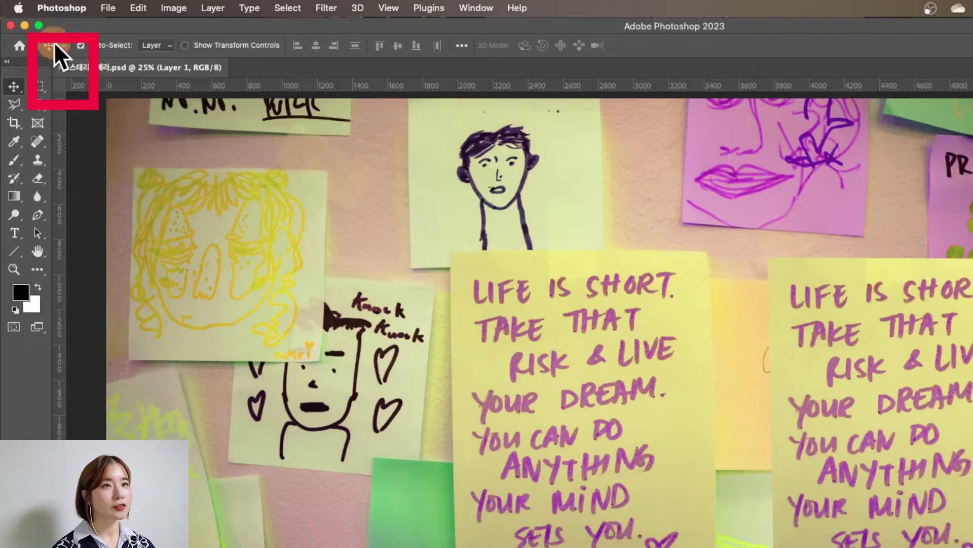
pyautogui.click(108, 8)
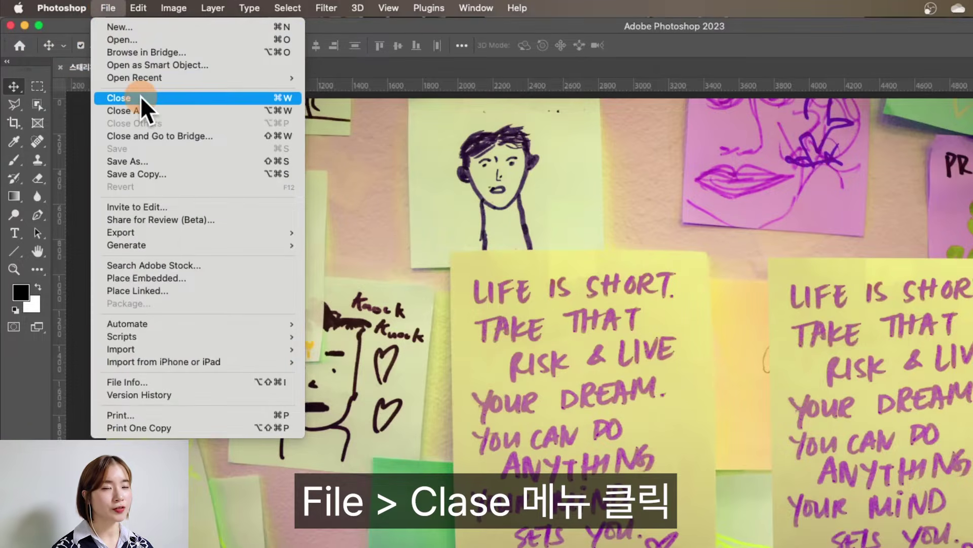
pyautogui.click(155, 96)
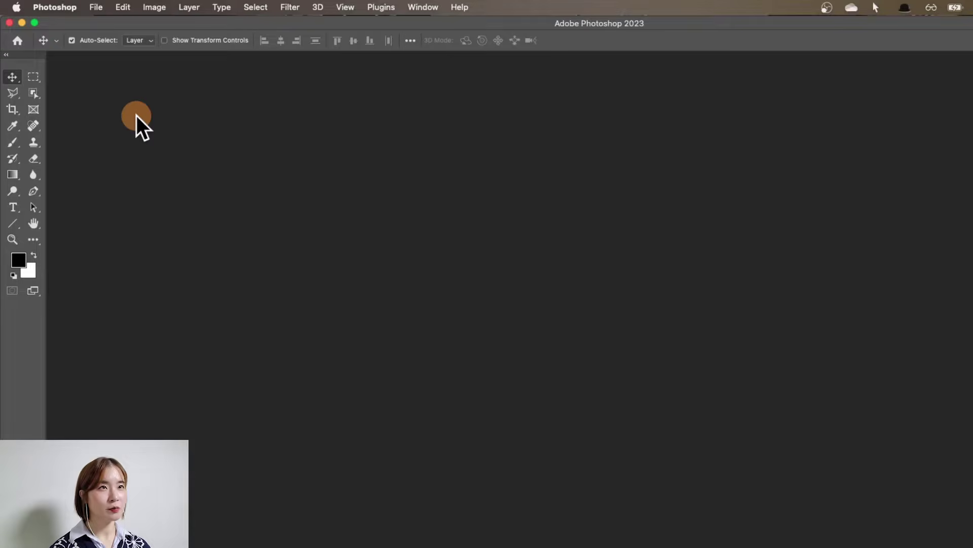
# Open the new document settings and compare the blank presets for Print and Web
pyautogui.click(95, 8)
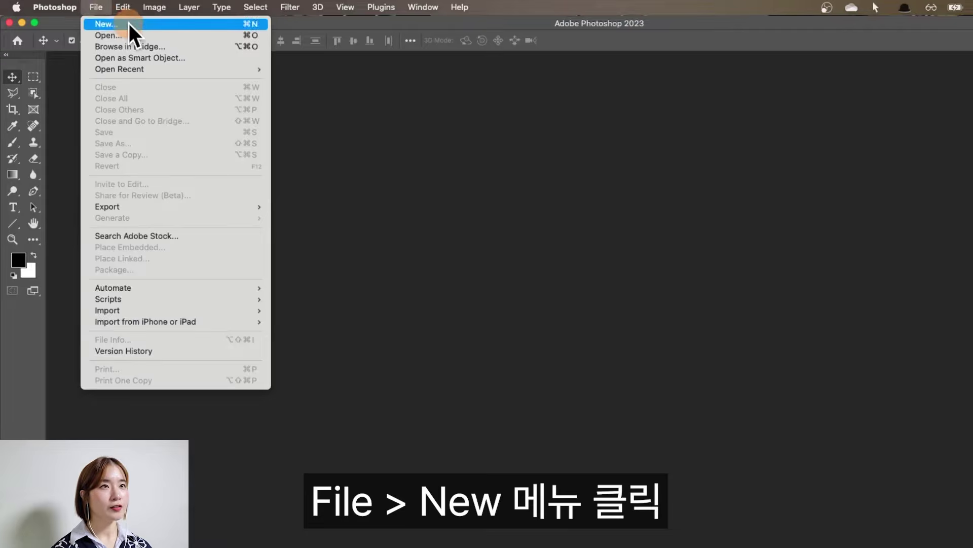
pyautogui.click(162, 24)
pyautogui.click(282, 95)
pyautogui.click(163, 82)
pyautogui.click(276, 85)
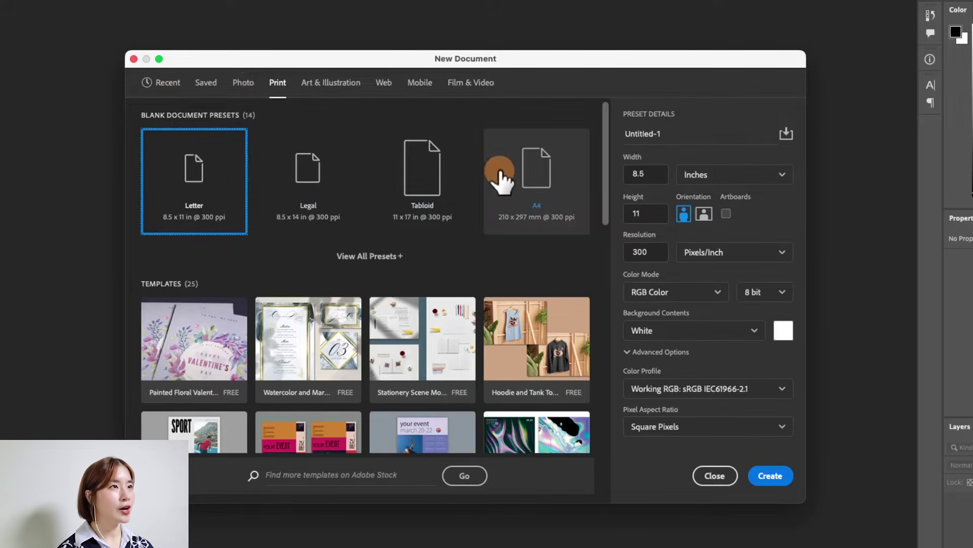
pyautogui.click(383, 84)
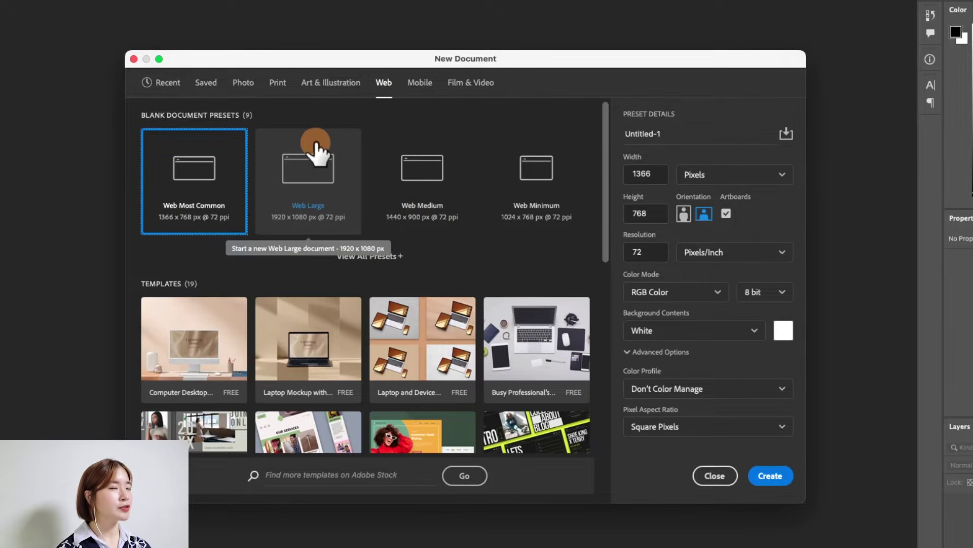
pyautogui.click(280, 83)
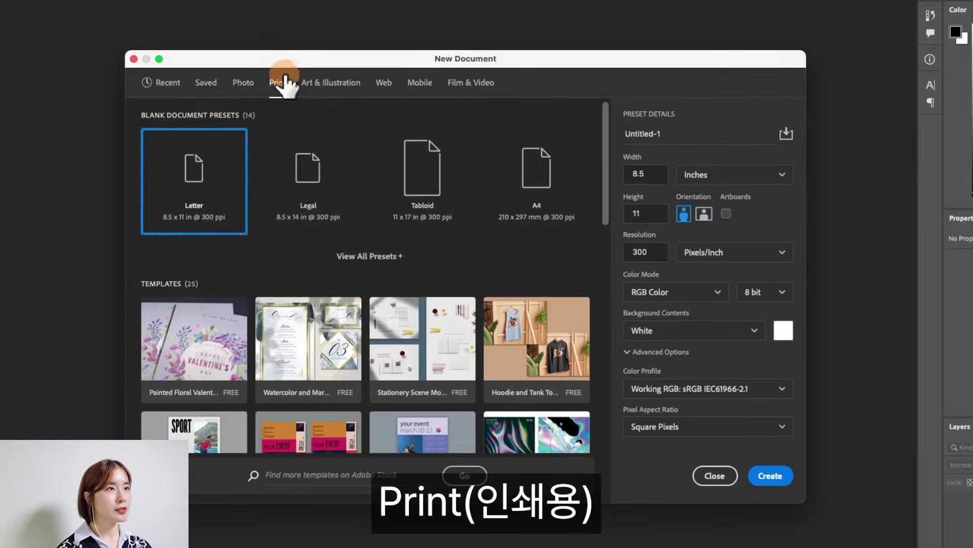
pyautogui.click(382, 84)
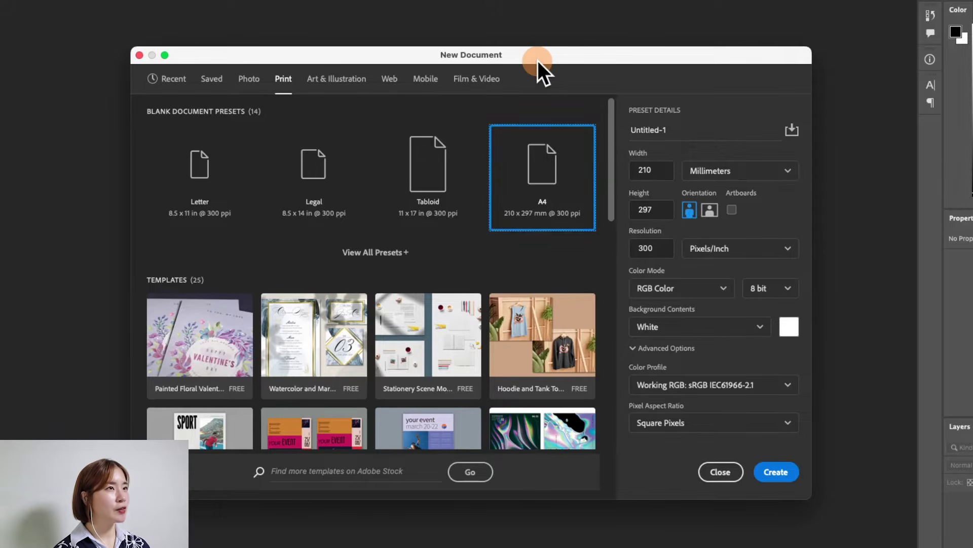
# Create a new document from the Web Large preset, 1920 x 1080 px at 72 ppi
pyautogui.click(388, 77)
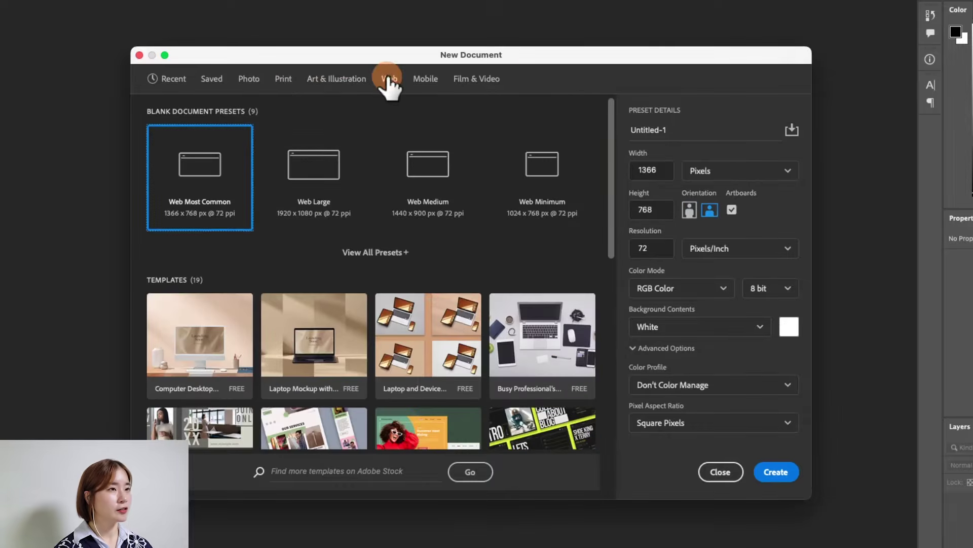
pyautogui.click(305, 185)
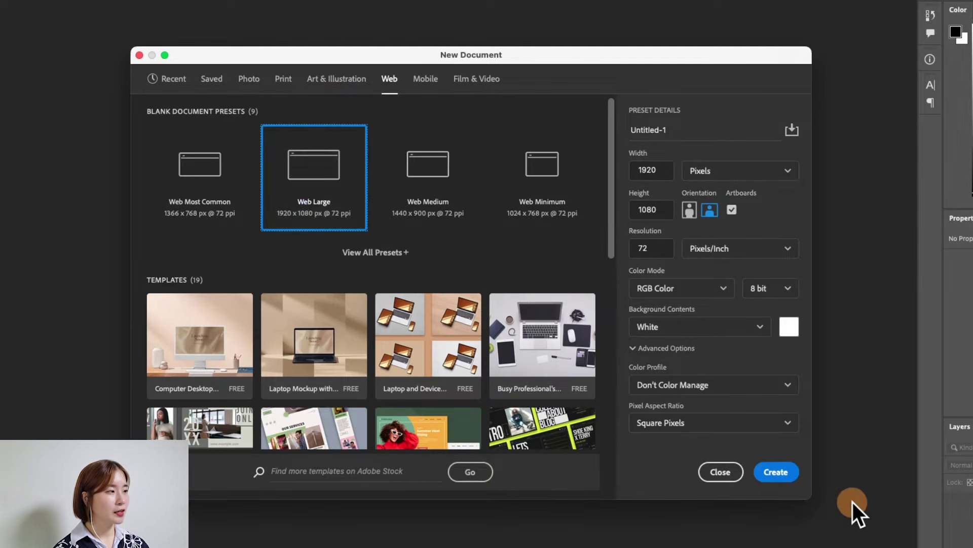
pyautogui.click(770, 474)
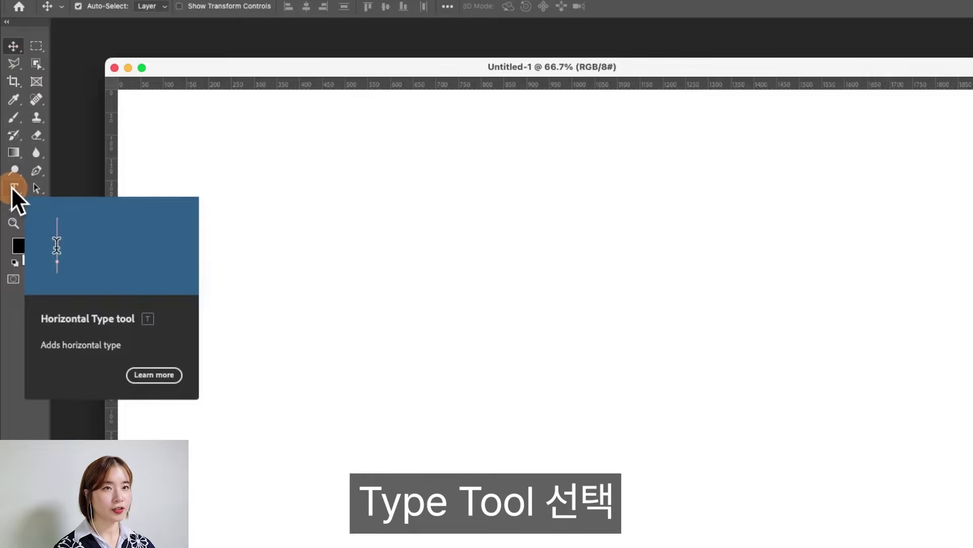
# Add the horizontal text "스태리빛나 구독 :)" across the white canvas with the Type tool
pyautogui.click(15, 189)
pyautogui.click(183, 261)
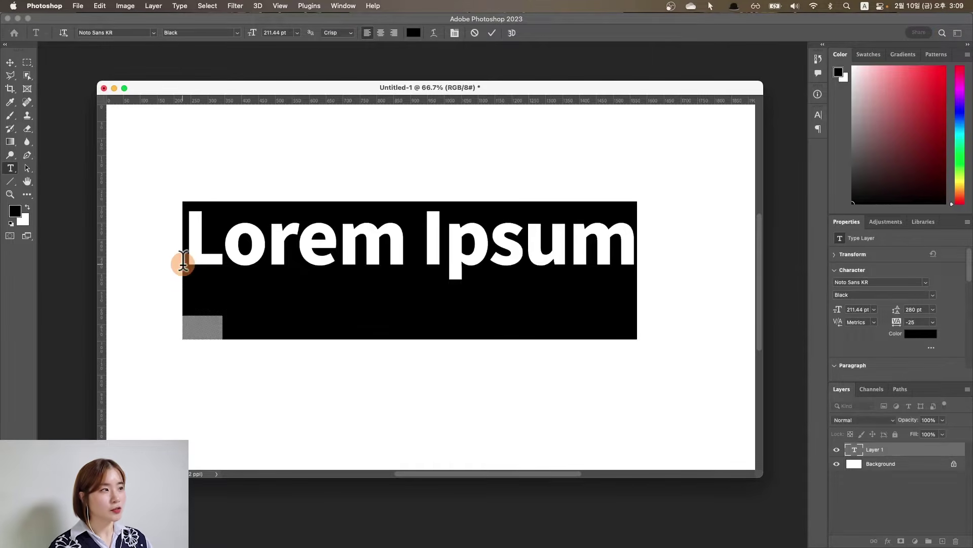
pyautogui.write('스태리빛나 구독 :')
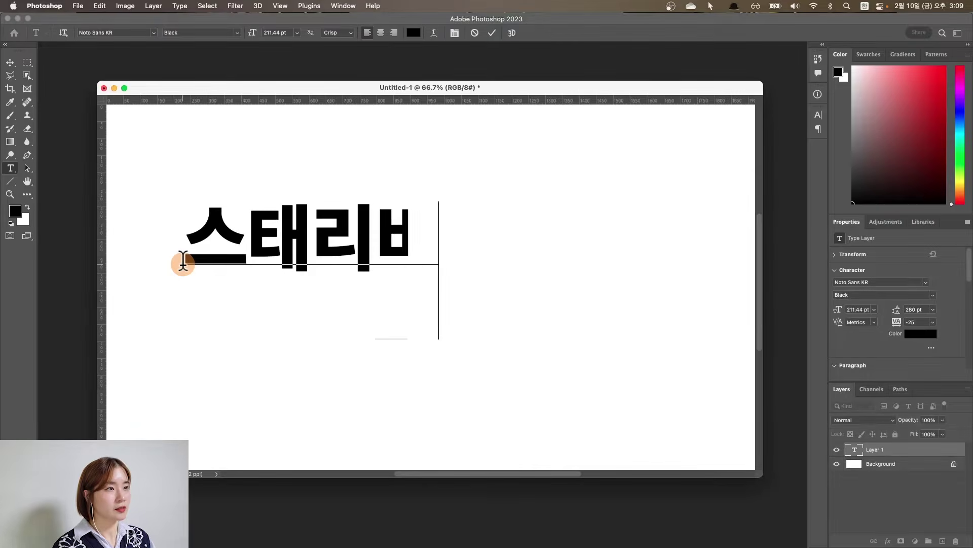
pyautogui.write(')')
pyautogui.press('super+Return')
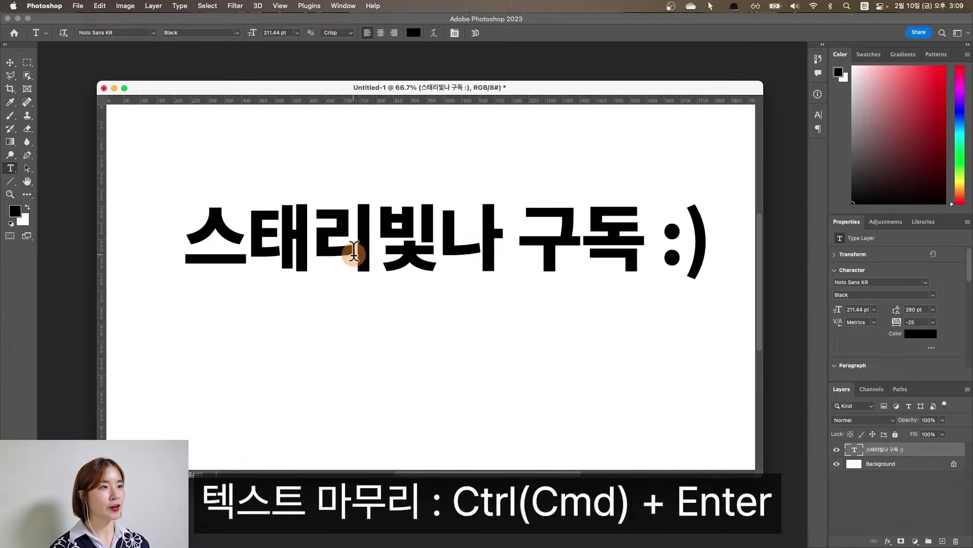
# Move the text down to the middle of the canvas with the Move tool, and hide and show its layer
pyautogui.click(10, 63)
pyautogui.moveTo(299, 219); pyautogui.dragTo(285, 267)
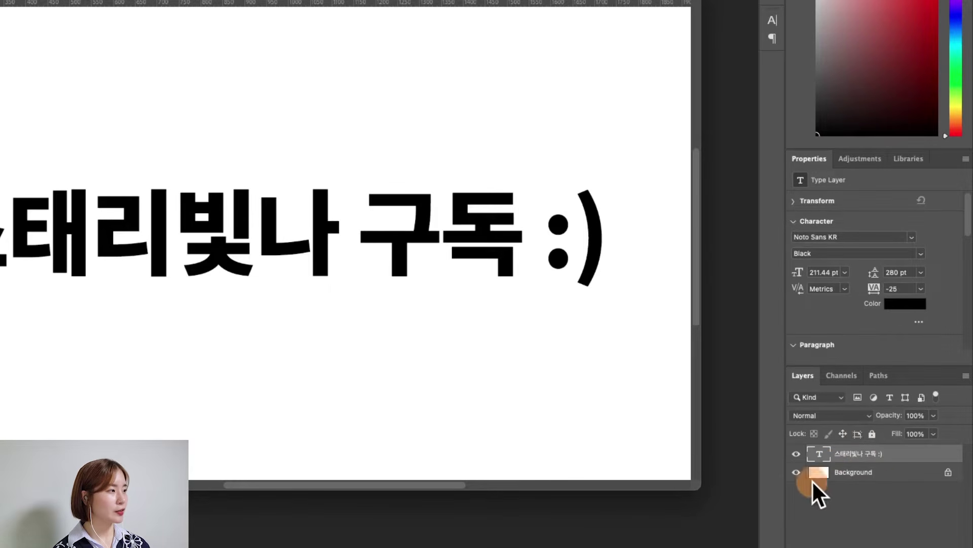
pyautogui.click(798, 454)
pyautogui.click(799, 453)
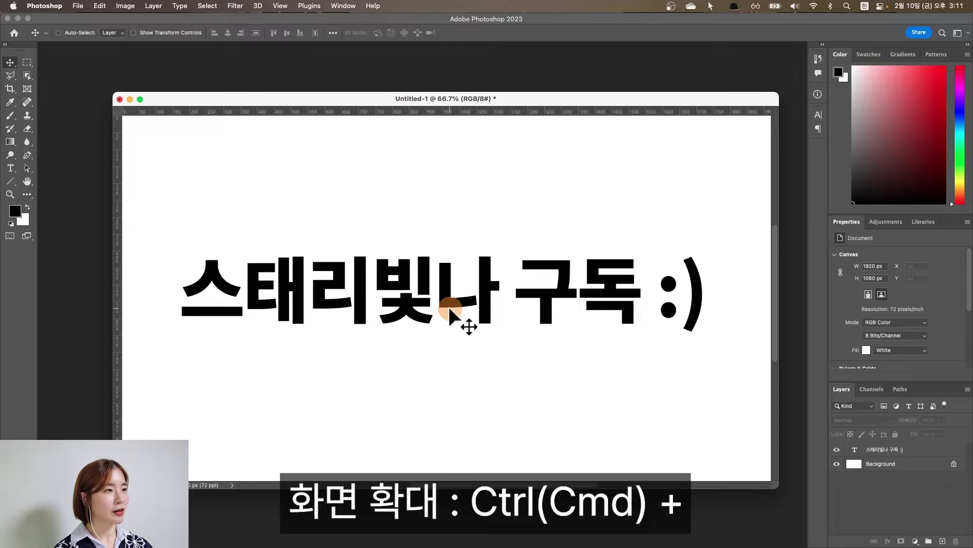
# Zoom the canvas in to 200%, back out to 66.7%, and in again to 400% to inspect the lettering
pyautogui.press('super+equal')
pyautogui.press('super+equal')
pyautogui.press('super+equal')
pyautogui.press('super+minus')
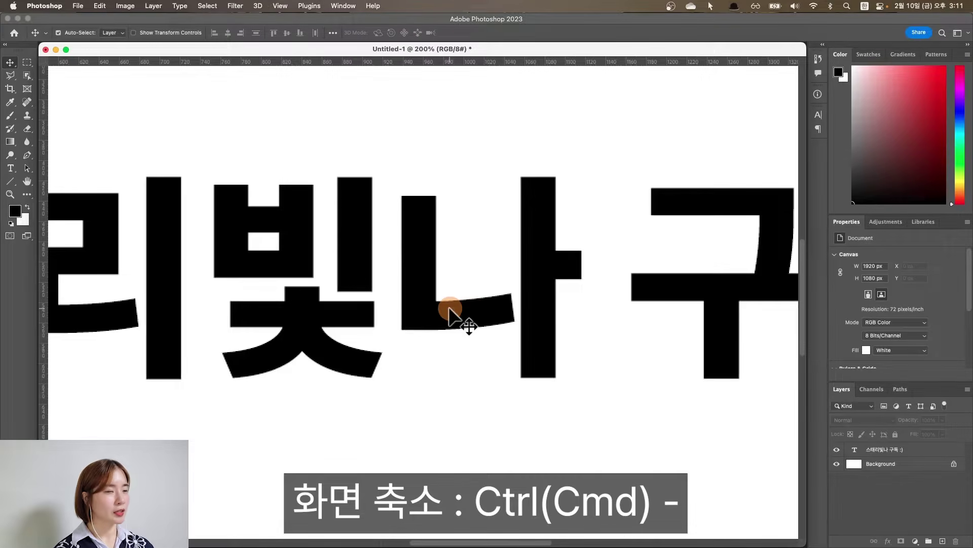
pyautogui.press('super+minus')
pyautogui.press('super+minus')
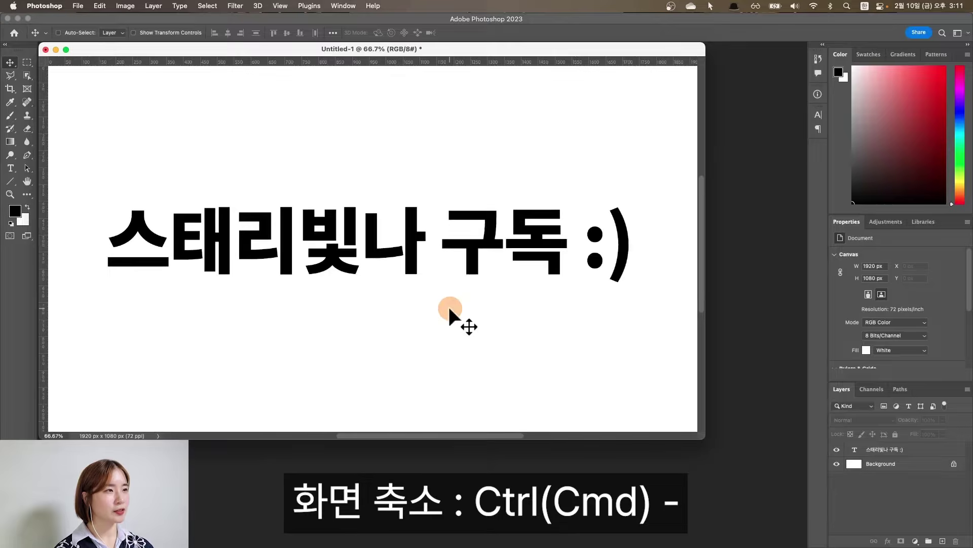
pyautogui.press('super+equal')
pyautogui.press('super+equal')
pyautogui.press('super+equal')
pyautogui.press('super+equal')
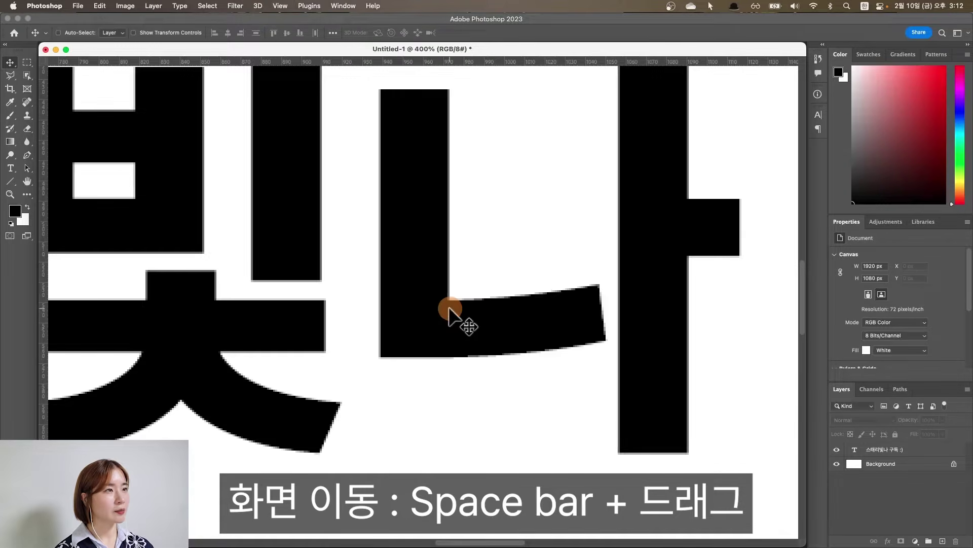
# Pan around the enlarged lettering, and fit the whole canvas to the screen
pyautogui.press('space')
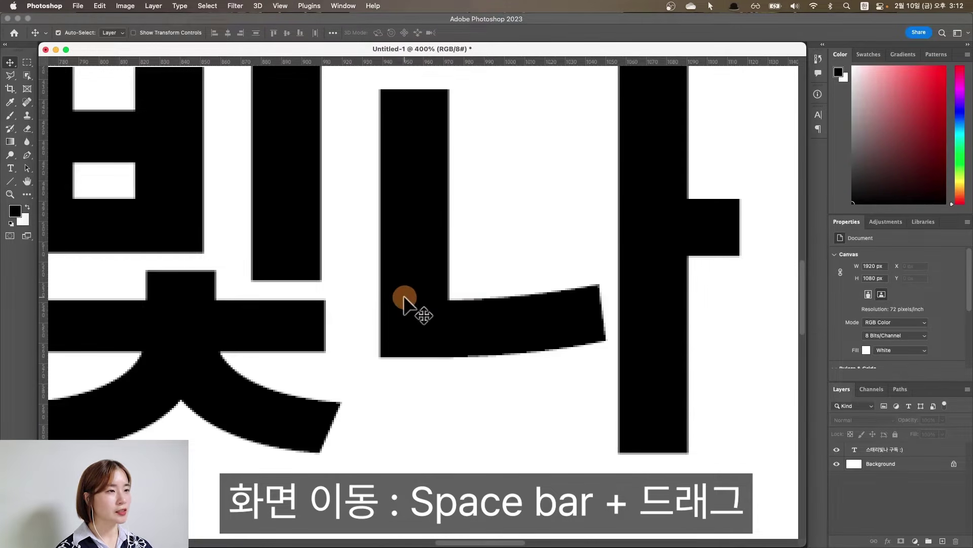
pyautogui.moveTo(358, 272); pyautogui.dragTo(517, 287)
pyautogui.moveTo(345, 218); pyautogui.dragTo(556, 308)
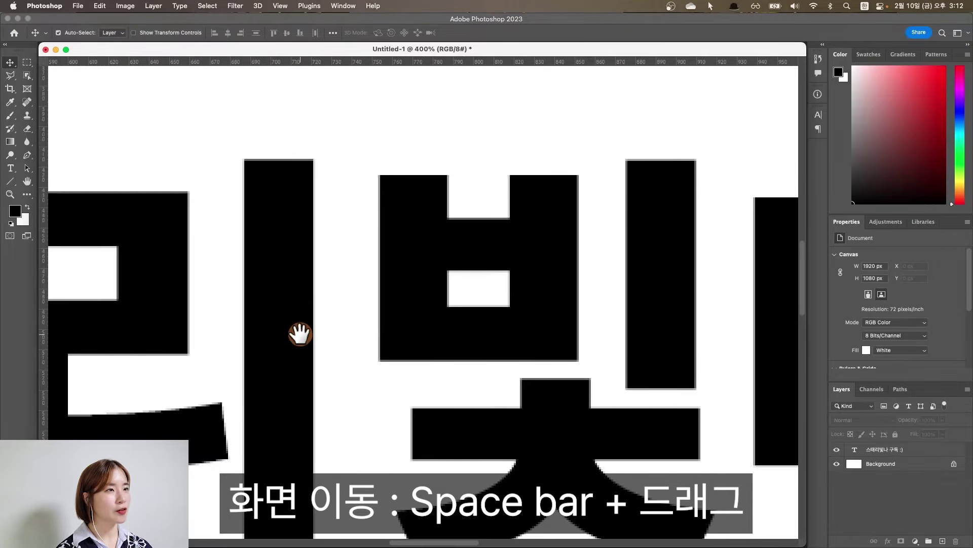
pyautogui.moveTo(302, 332); pyautogui.dragTo(530, 291)
pyautogui.moveTo(360, 255); pyautogui.dragTo(454, 239)
pyautogui.moveTo(286, 254); pyautogui.dragTo(591, 235)
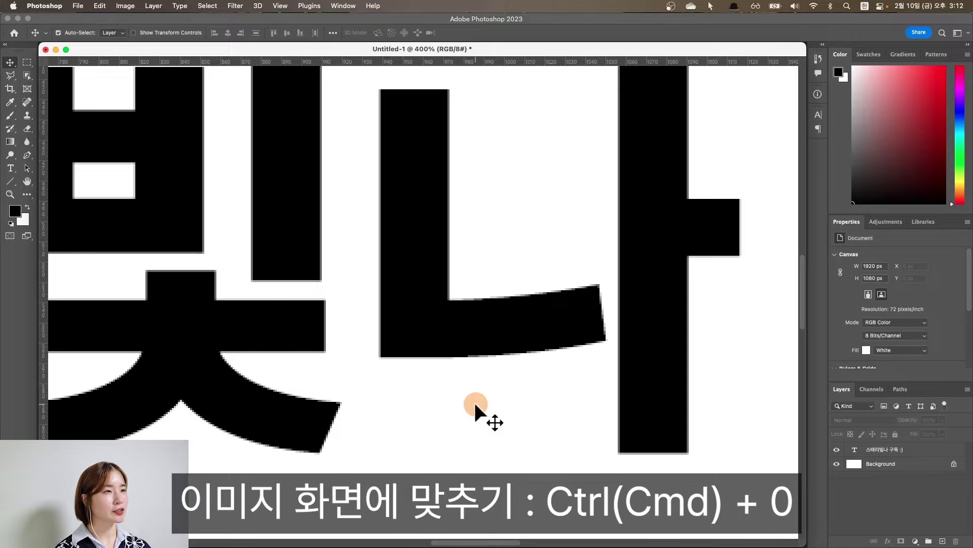
pyautogui.press('super+0')
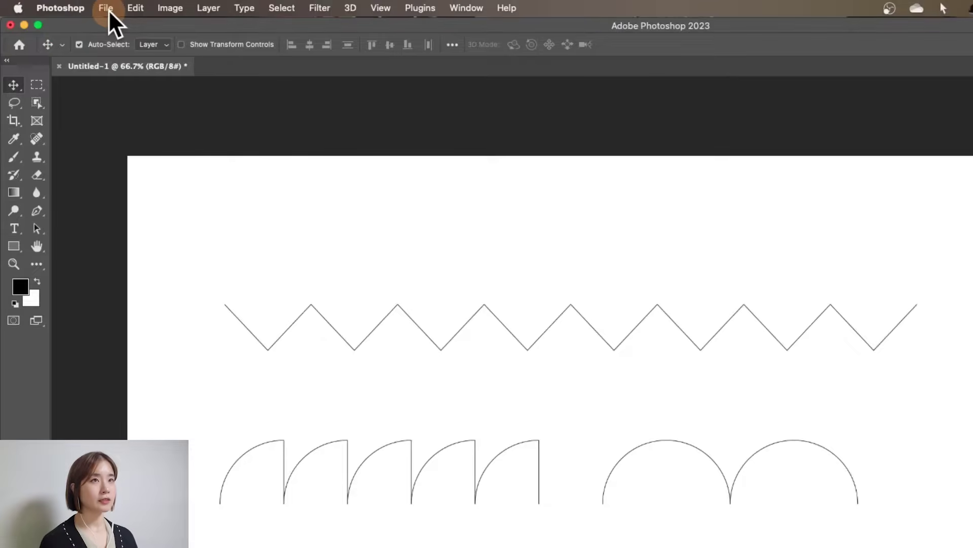
pyautogui.click(108, 10)
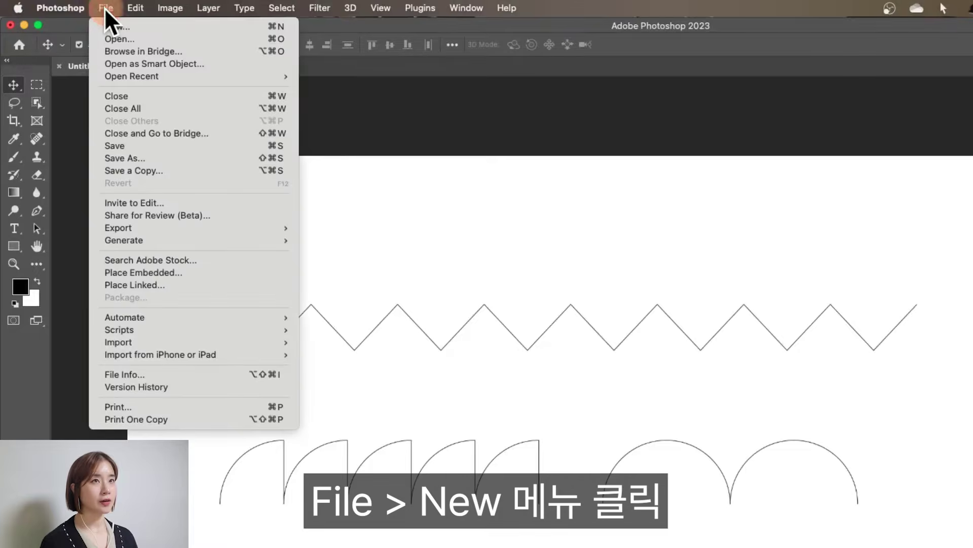
pyautogui.click(119, 28)
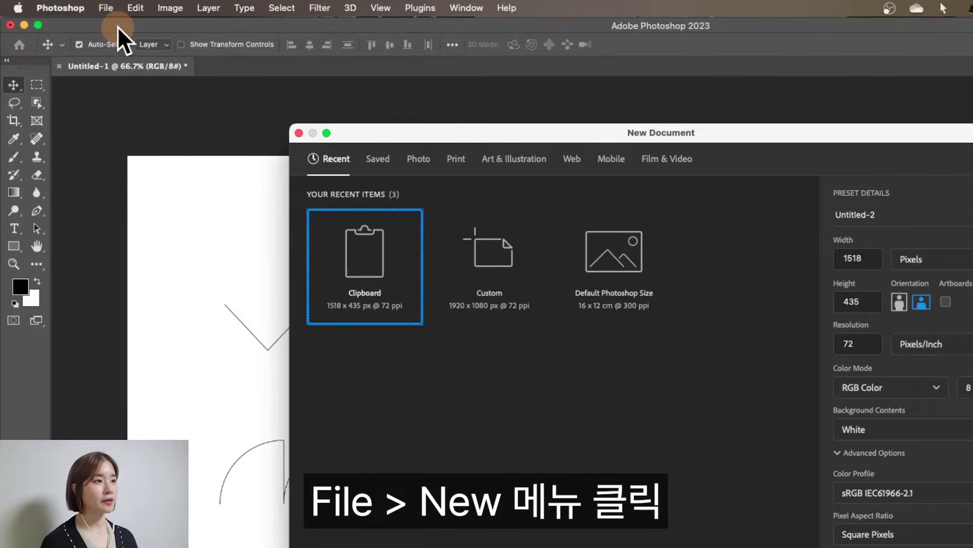
pyautogui.click(500, 306)
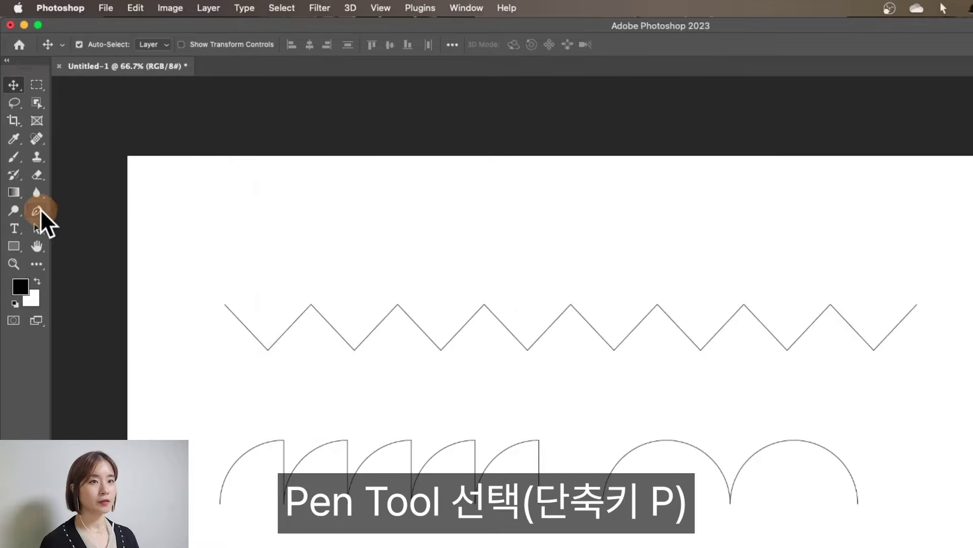
# Activate the Pen tool and set its drawing mode to Shape
pyautogui.click(38, 209)
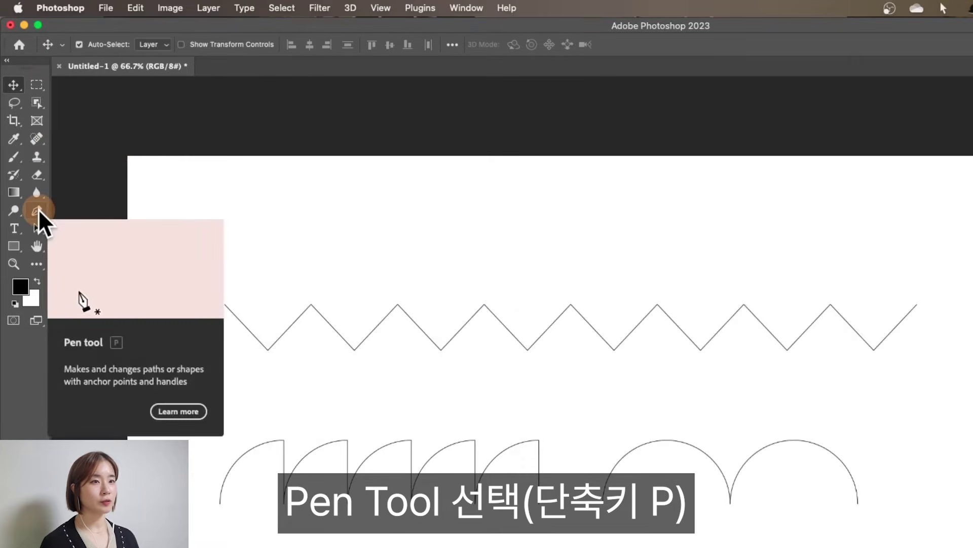
pyautogui.click(37, 211)
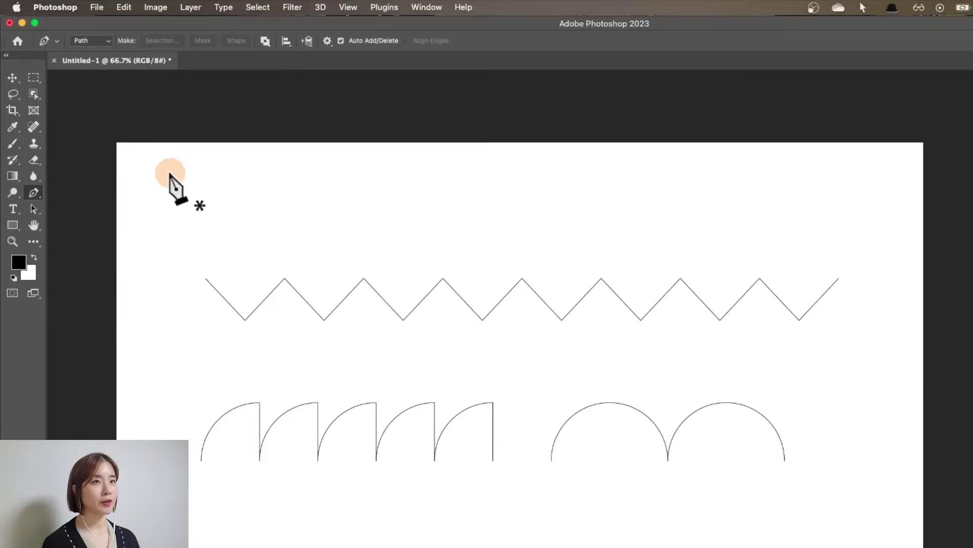
pyautogui.click(96, 41)
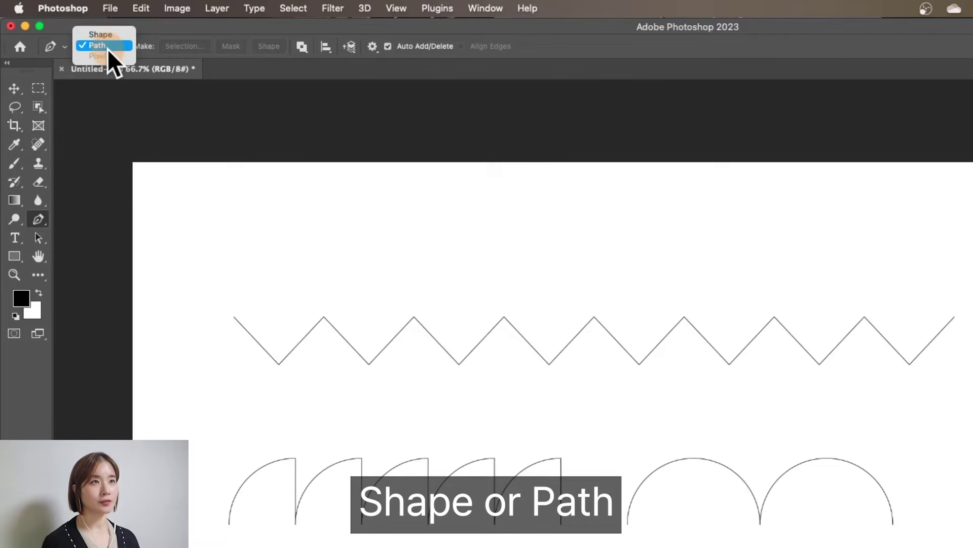
pyautogui.click(100, 34)
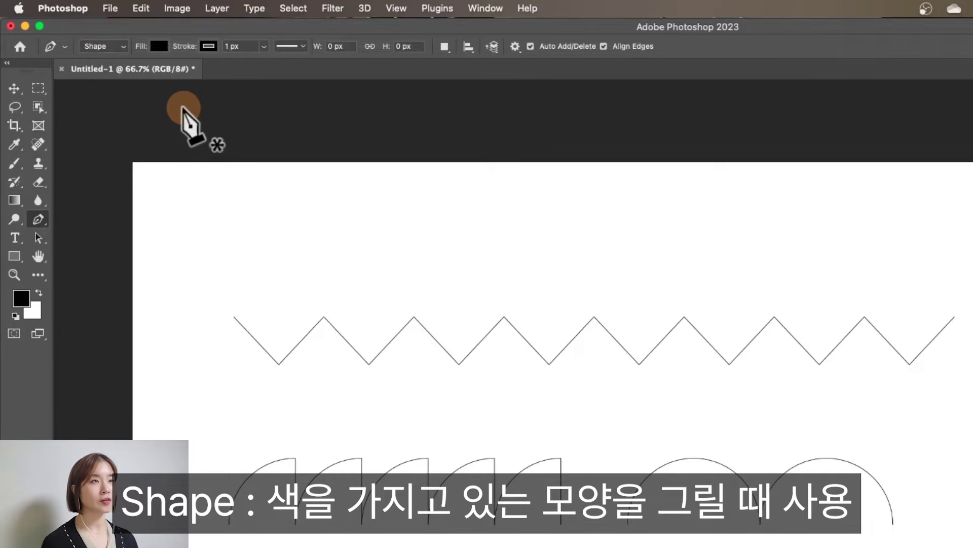
# Give the Pen tool's shapes a yellow fill and a stroke width of 3.79 px
pyautogui.click(160, 47)
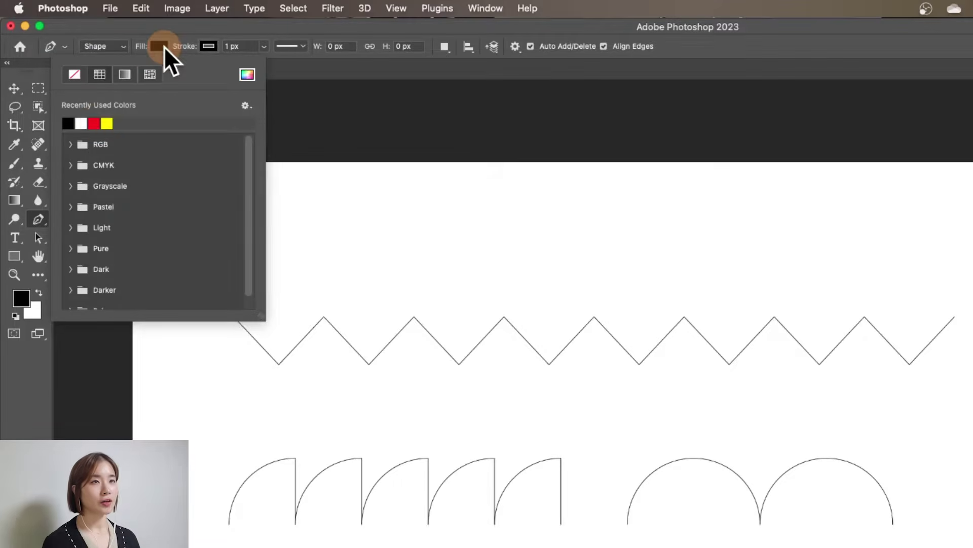
pyautogui.click(107, 123)
pyautogui.click(239, 45)
pyautogui.click(264, 46)
pyautogui.moveTo(264, 62); pyautogui.dragTo(274, 66)
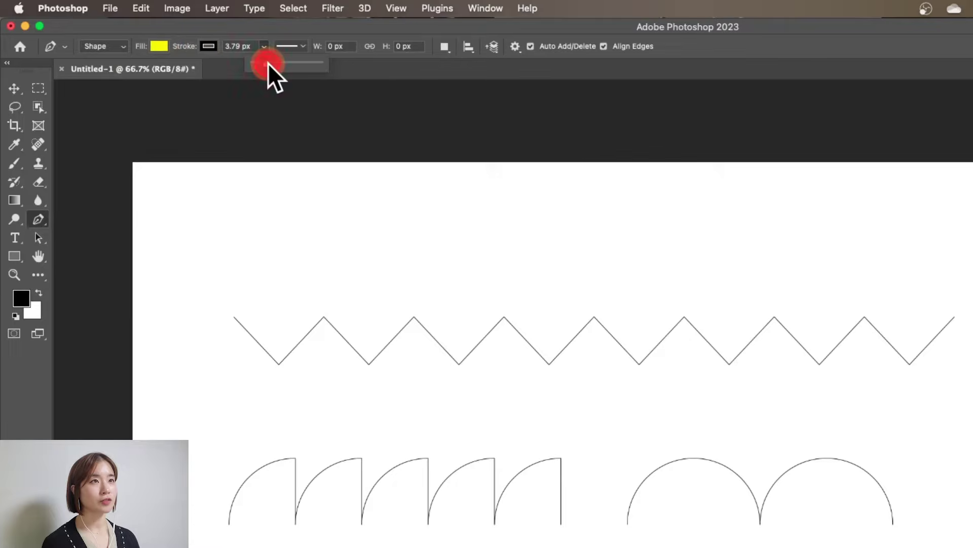
# Draw a closed triangle shape of about 116 x 89 px above the start of the zigzag line
pyautogui.click(218, 256)
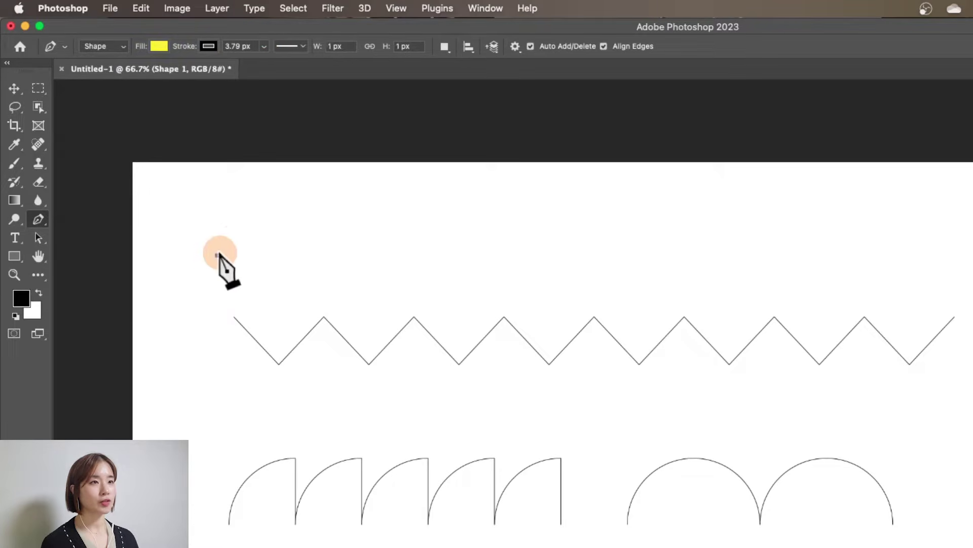
pyautogui.click(261, 224)
pyautogui.click(273, 267)
pyautogui.click(218, 256)
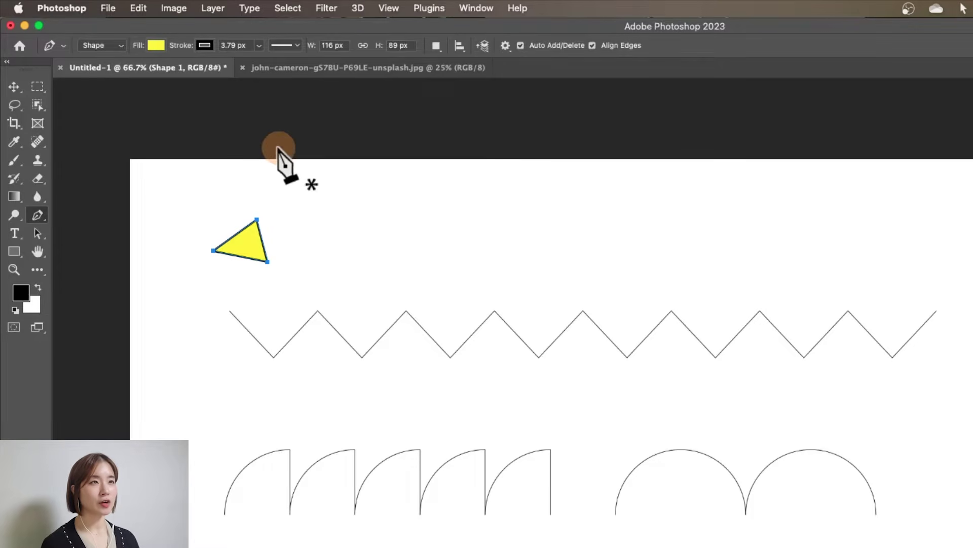
# Switch to the pink and red poster photo and draw a closed triangle with the Pen tool in Path mode over "BE KIND. LET'S"
pyautogui.click(269, 69)
pyautogui.click(310, 245)
pyautogui.click(364, 197)
pyautogui.click(375, 282)
pyautogui.click(310, 245)
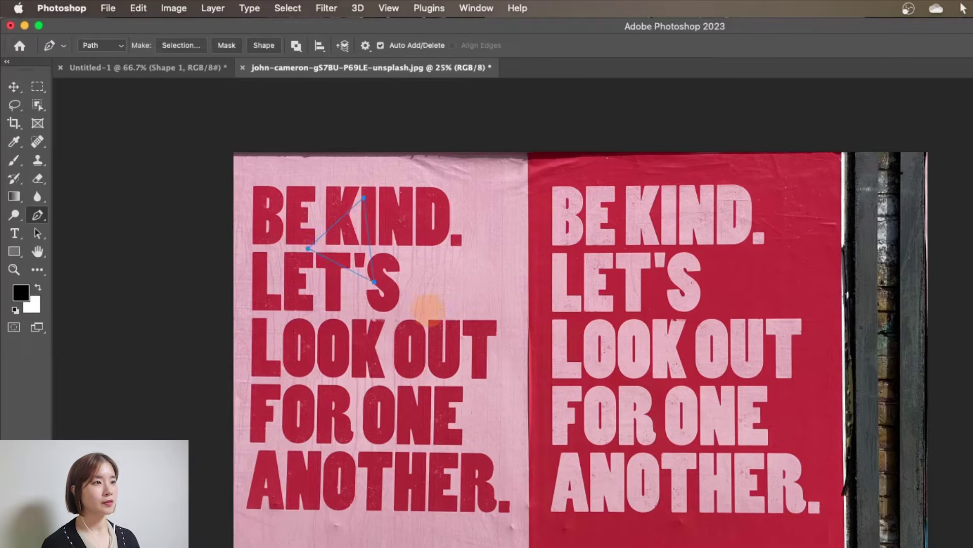
# Turn the triangle path into a selection and recolor it with Hue/Saturation at hue -101, saturation +29 and lightness -7
pyautogui.press('super+Return')
pyautogui.press('super+u')
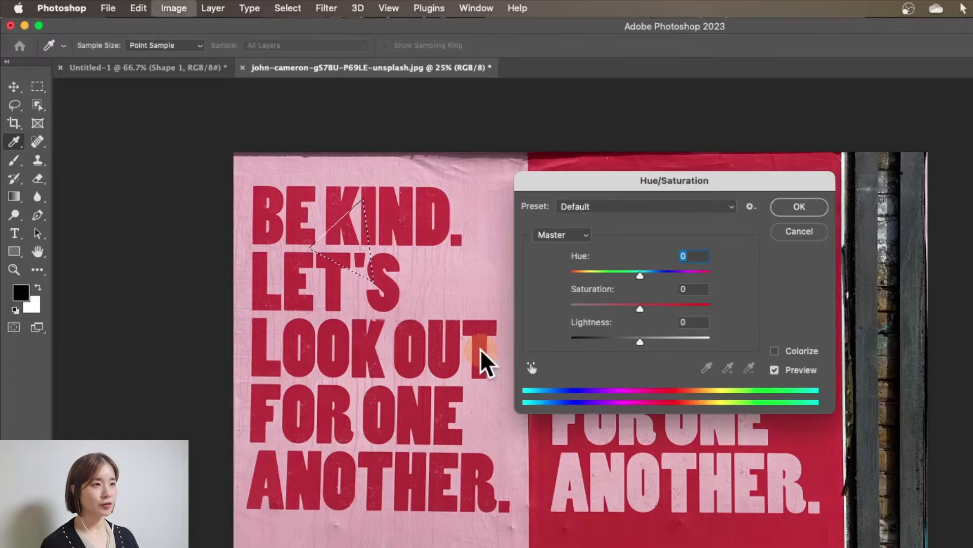
pyautogui.moveTo(626, 261); pyautogui.dragTo(592, 274)
pyautogui.moveTo(640, 308); pyautogui.dragTo(661, 308)
pyautogui.moveTo(640, 341); pyautogui.dragTo(637, 340)
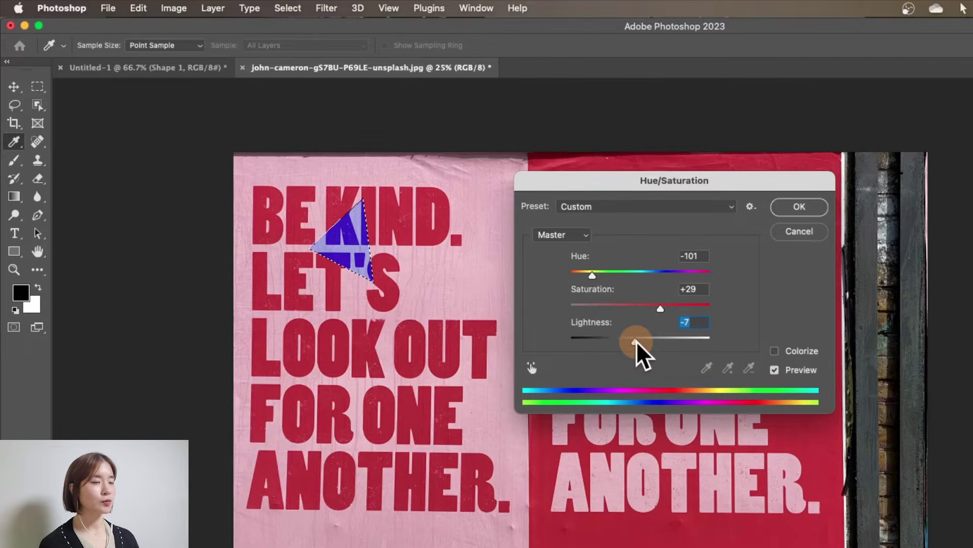
pyautogui.press('Return')
# With the Pen tool in Path mode, draw a closed four-sided path beside "KIND." and "LET'S" on the pink poster and convert it to a selection
pyautogui.press('p')
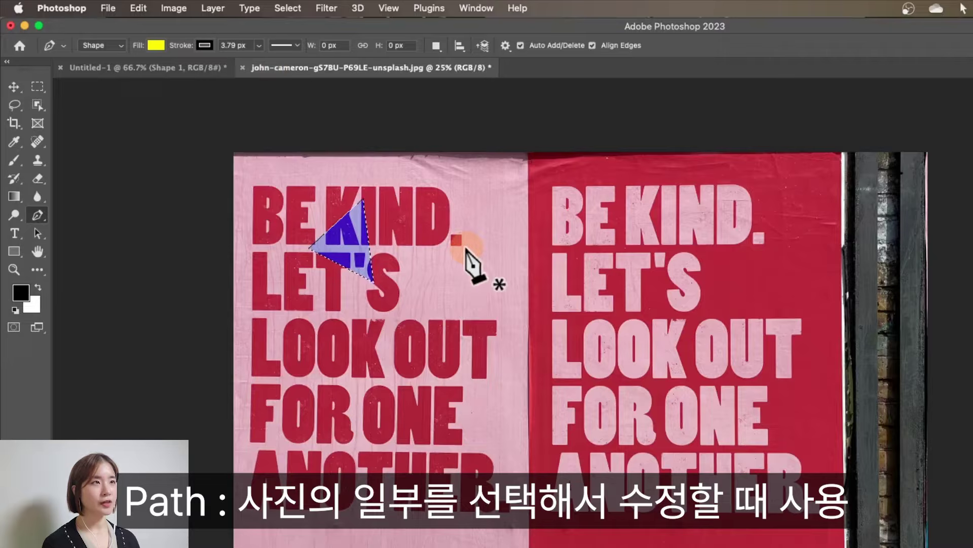
pyautogui.click(111, 47)
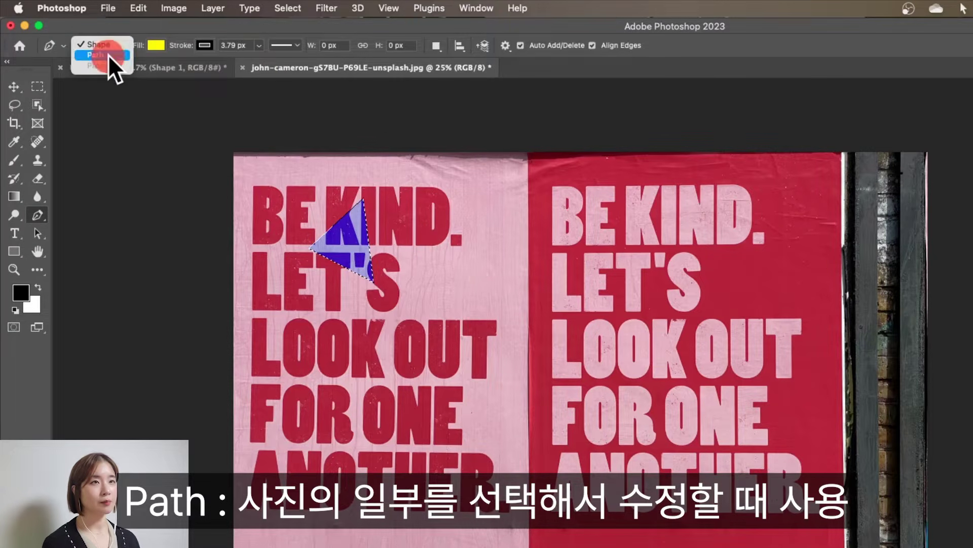
pyautogui.click(108, 53)
pyautogui.click(464, 187)
pyautogui.click(462, 244)
pyautogui.click(510, 248)
pyautogui.click(515, 194)
pyautogui.click(464, 187)
pyautogui.press('super+Return')
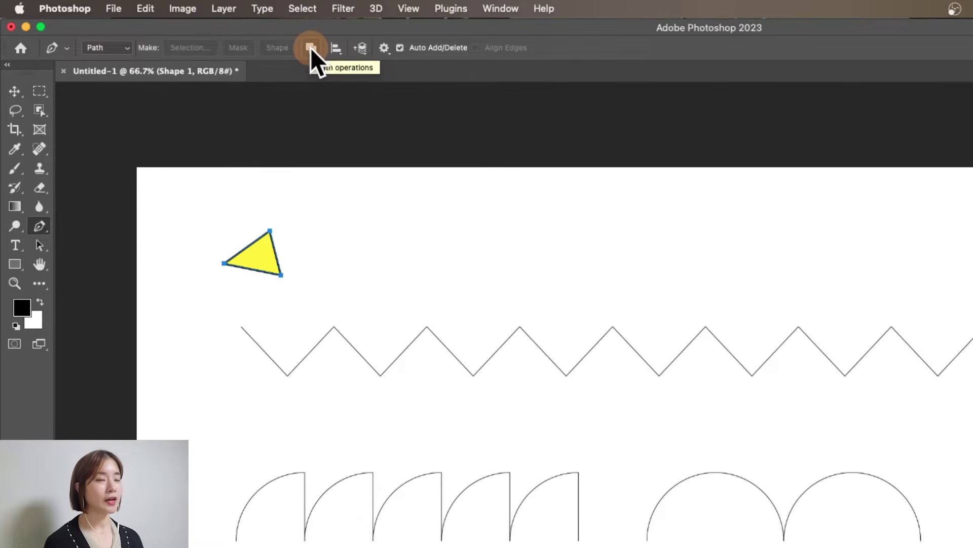
# Review the path operations, then draw a closed four-sided path between "KIND" and "LOOK OUT" on the pink poster
pyautogui.click(311, 49)
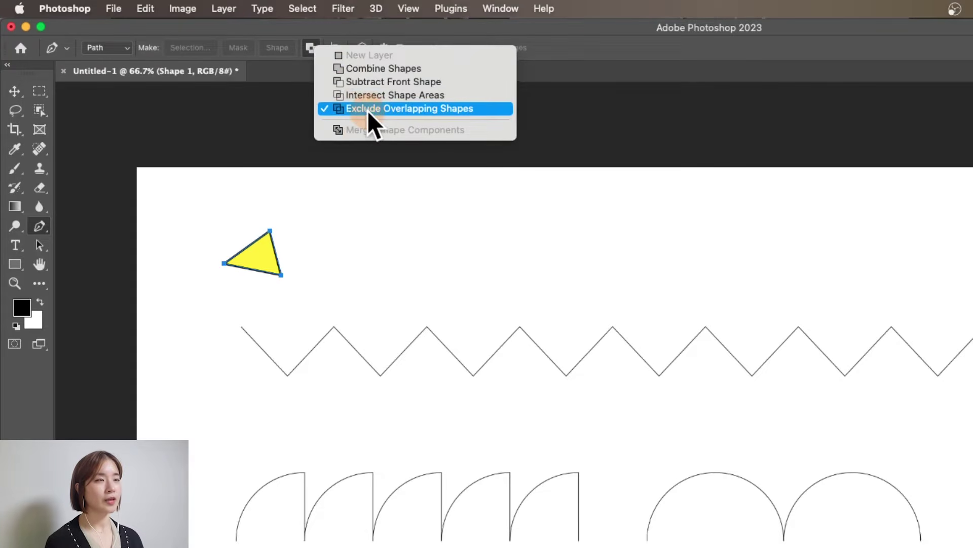
pyautogui.click(317, 242)
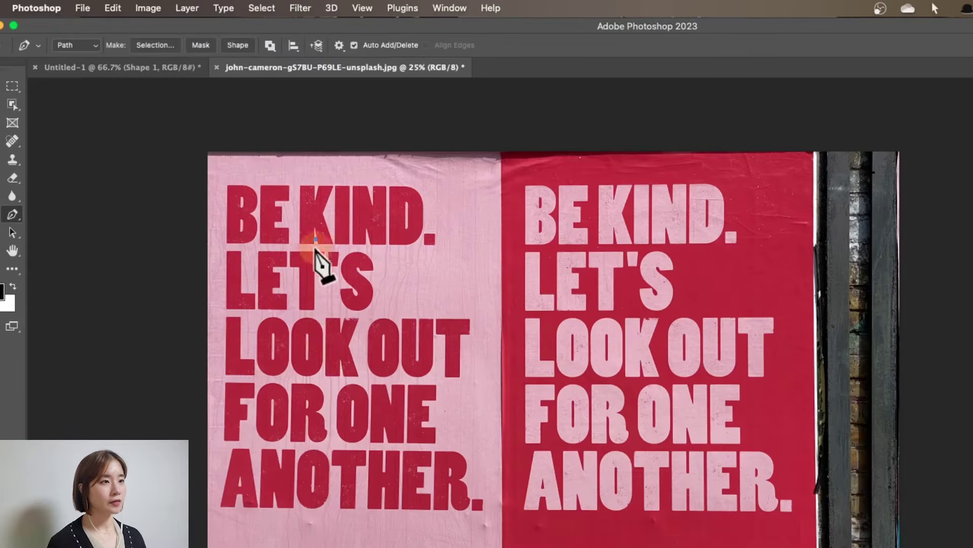
pyautogui.click(320, 337)
pyautogui.click(411, 327)
pyautogui.click(397, 241)
pyautogui.click(317, 243)
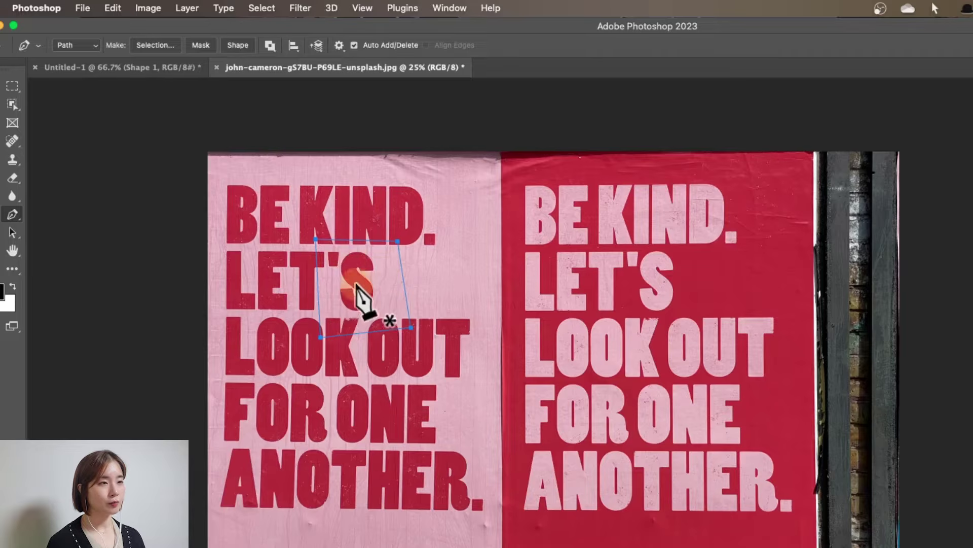
# Turn the four-sided path into a selection and lower its hue with Hue/Saturation
pyautogui.press('super+Return')
pyautogui.press('super+u')
pyautogui.moveTo(613, 273); pyautogui.dragTo(582, 273)
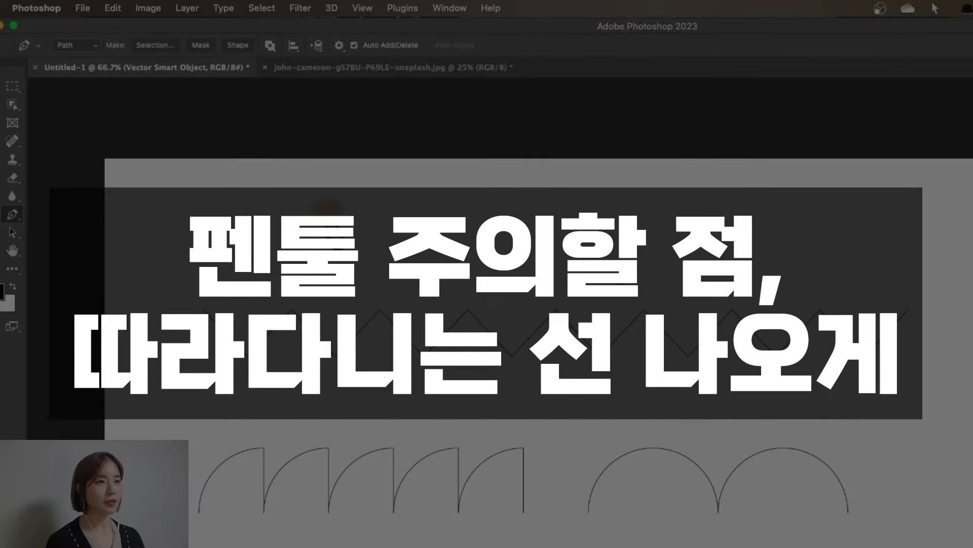
# In the Untitled-1 document, draw an open four-point zigzag path above the printed zigzag and enable the Pen tool's Rubber Band option
pyautogui.click(379, 246)
pyautogui.click(444, 209)
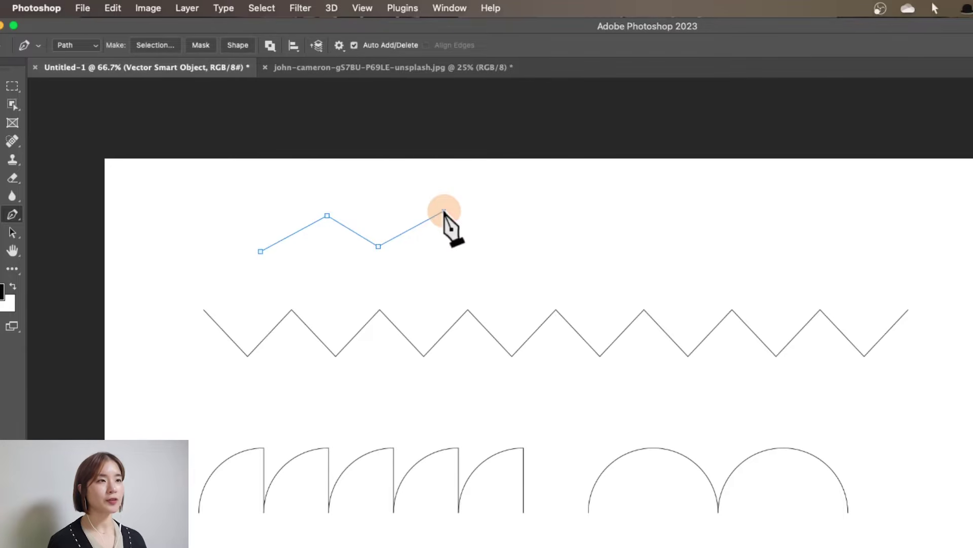
pyautogui.click(339, 45)
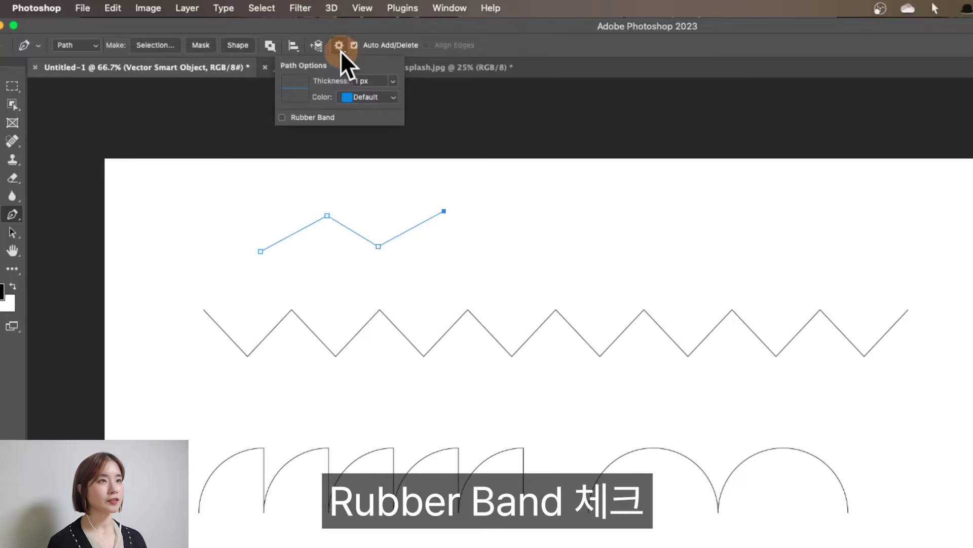
pyautogui.click(297, 121)
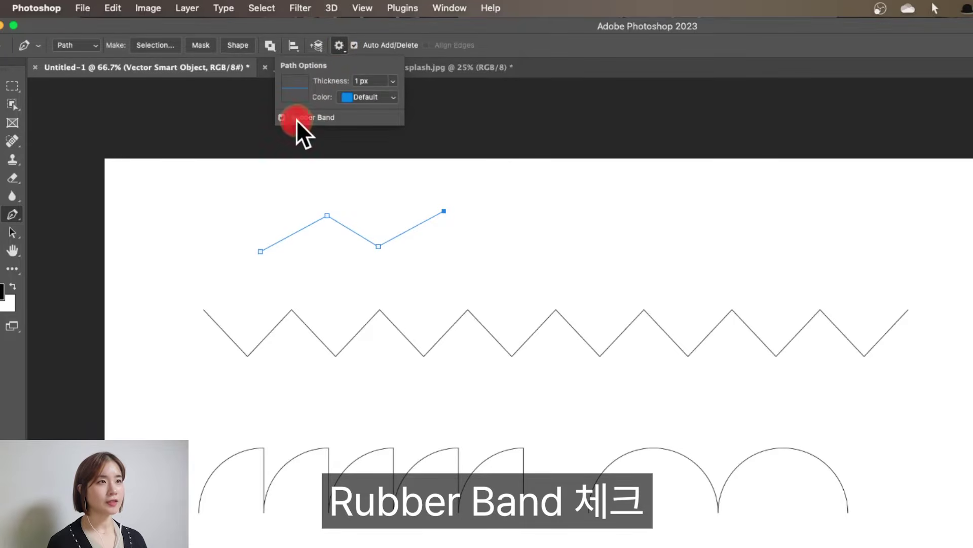
pyautogui.click(345, 42)
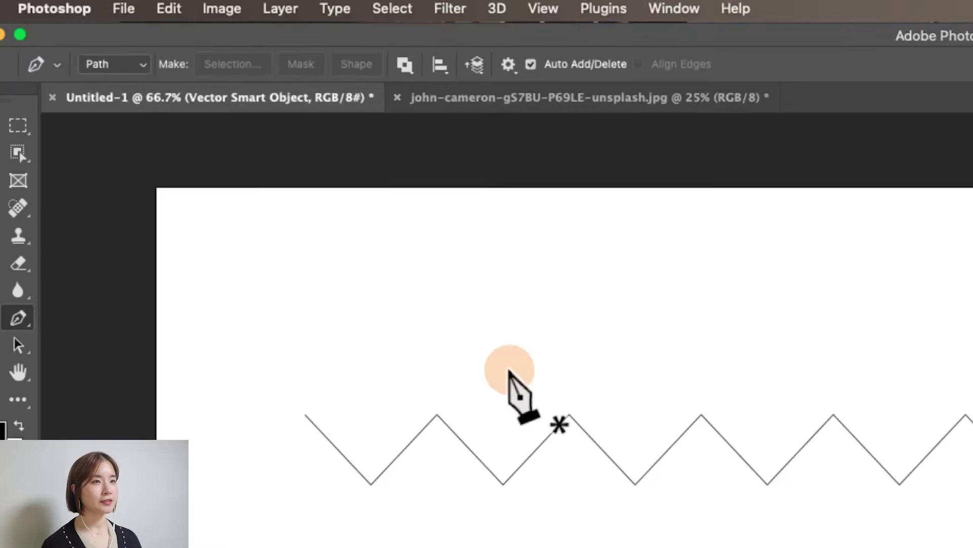
# With the Pen tool in Path mode, draw a closed ten-point jagged path above the start of the printed zigzag line
pyautogui.click(116, 65)
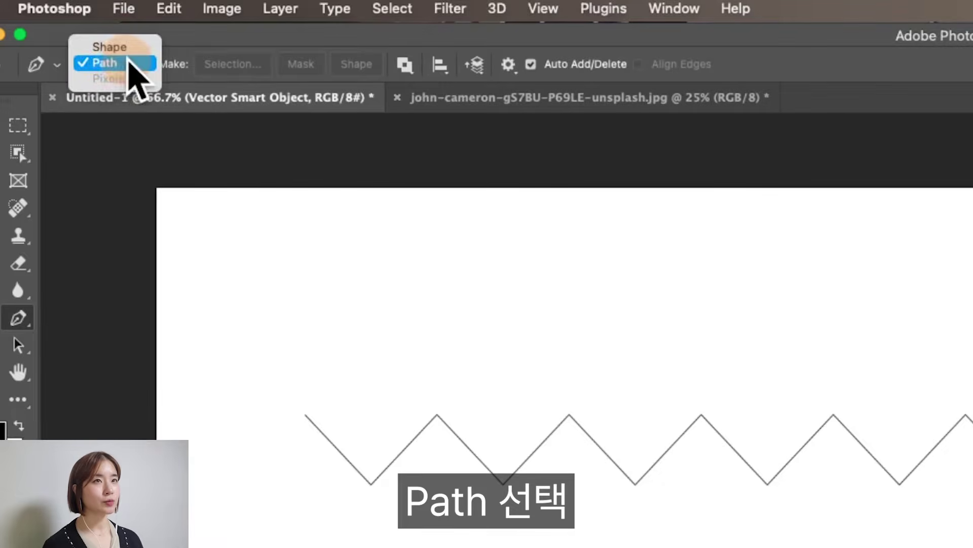
pyautogui.click(127, 63)
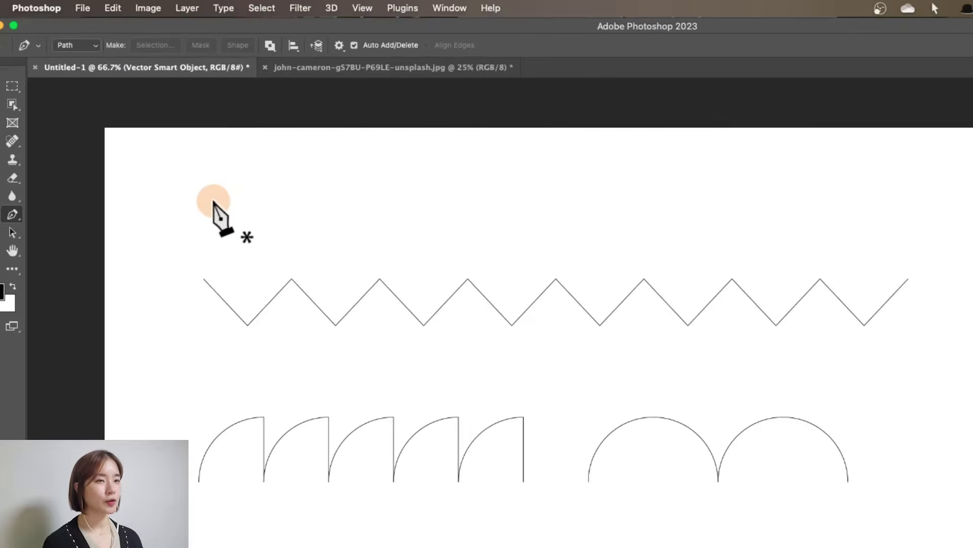
pyautogui.click(194, 186)
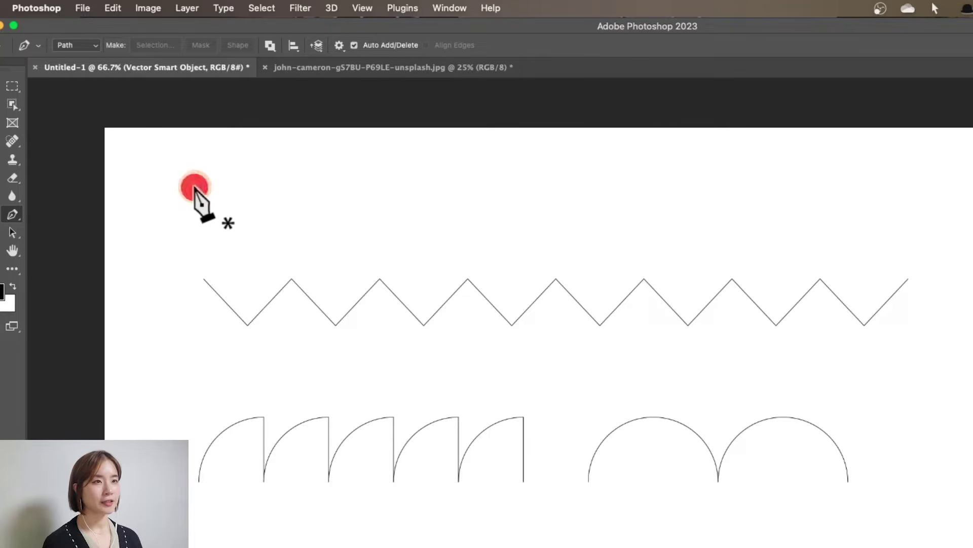
pyautogui.click(271, 187)
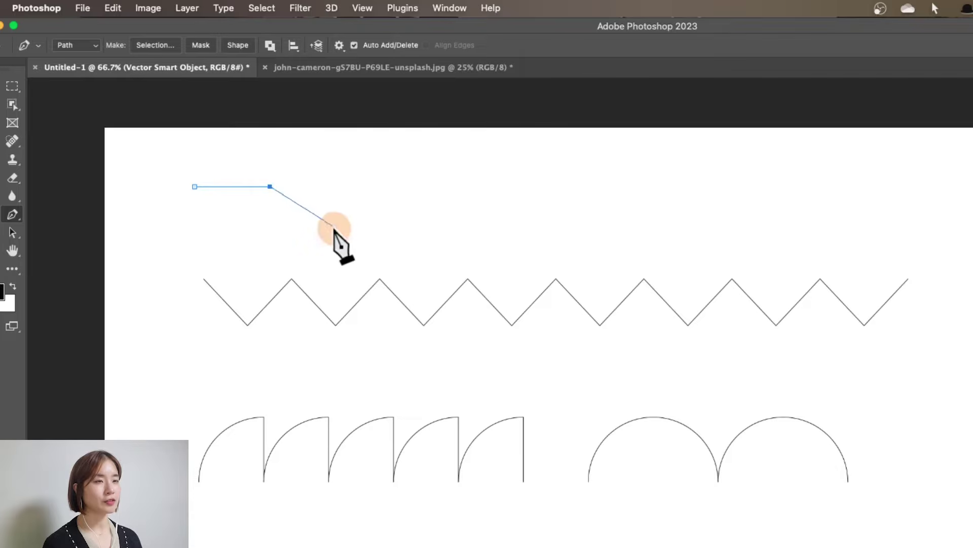
pyautogui.click(324, 154)
pyautogui.click(367, 220)
pyautogui.click(405, 162)
pyautogui.click(493, 162)
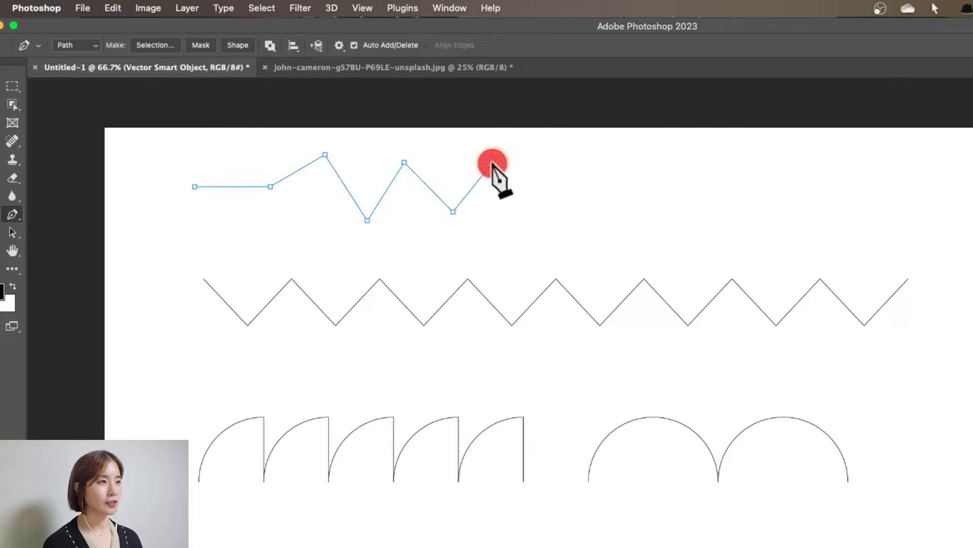
pyautogui.click(532, 208)
pyautogui.click(424, 241)
pyautogui.click(247, 231)
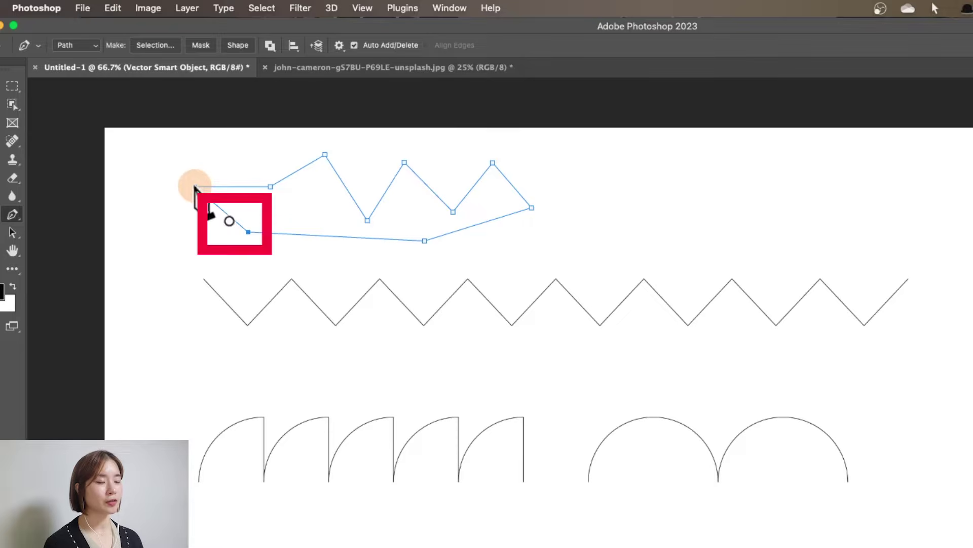
pyautogui.click(195, 187)
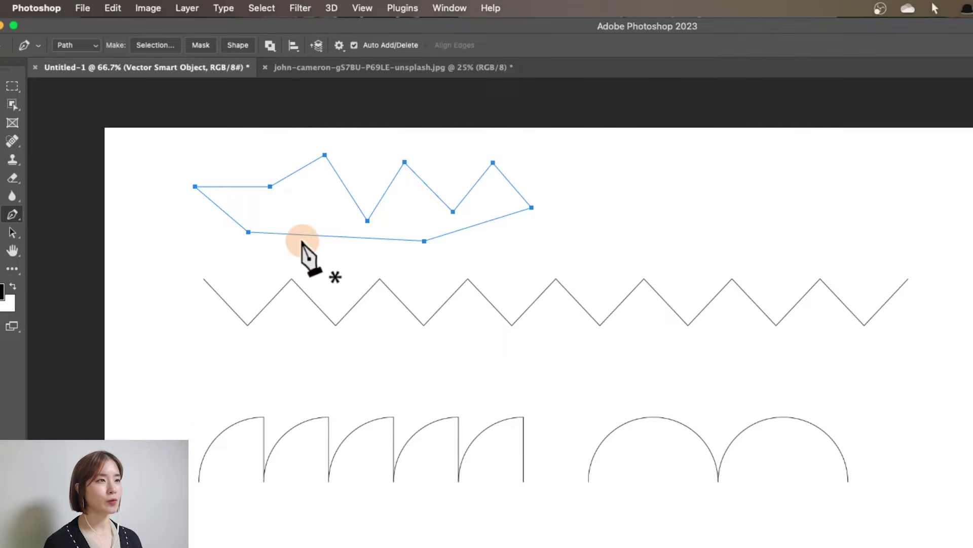
# Draw a separate four-point zigzag path to the right of the closed jagged path and end it as an open path
pyautogui.hscroll(3, 302, 243)
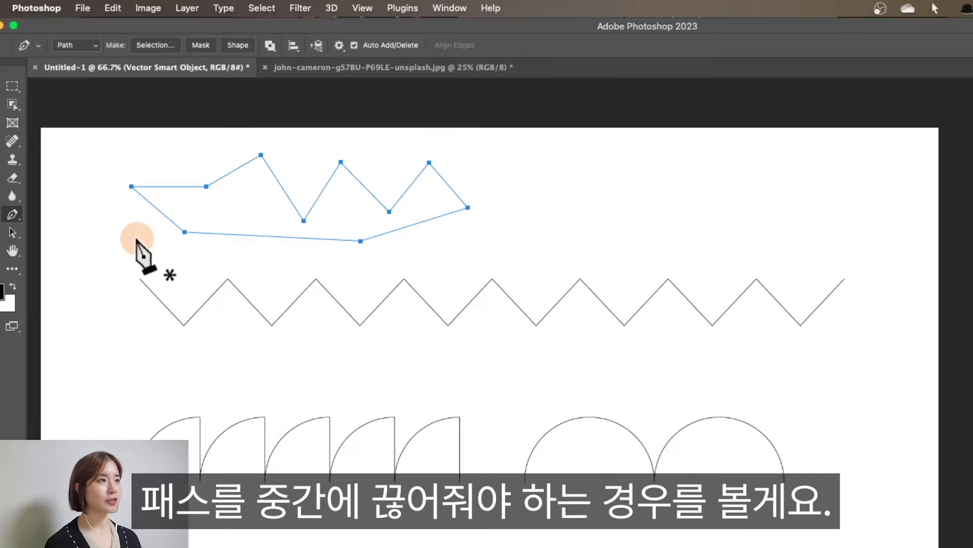
pyautogui.click(521, 203)
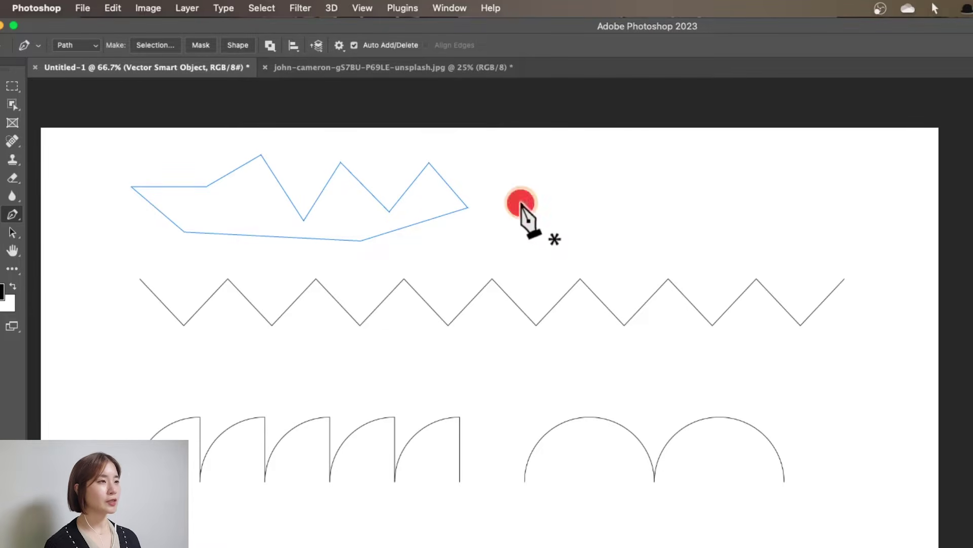
pyautogui.click(569, 170)
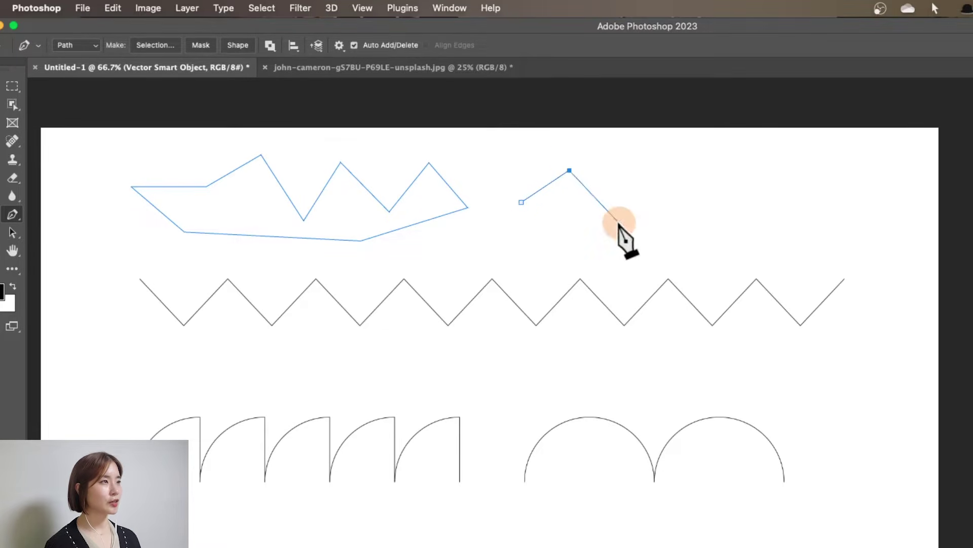
pyautogui.click(619, 223)
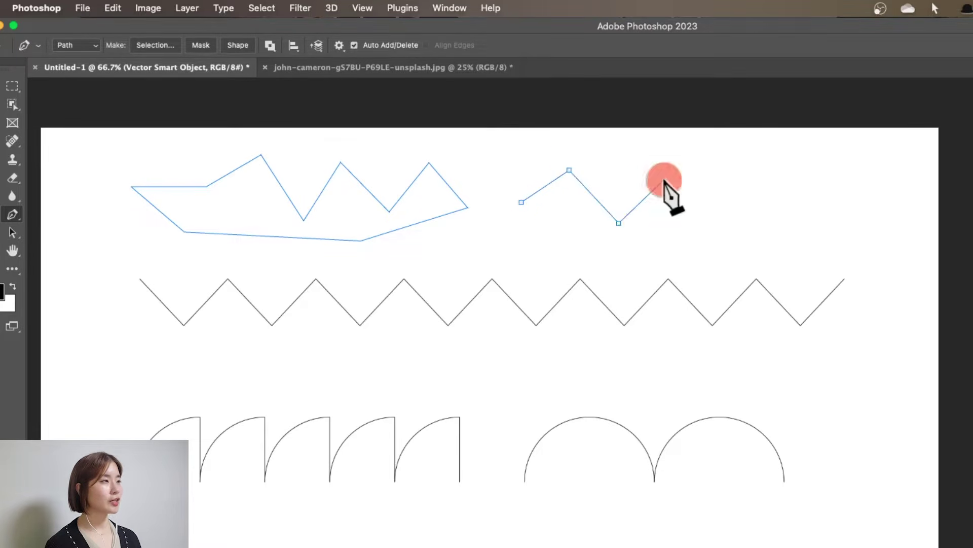
pyautogui.keyDown('super'); pyautogui.click(705, 191); pyautogui.keyUp('super')
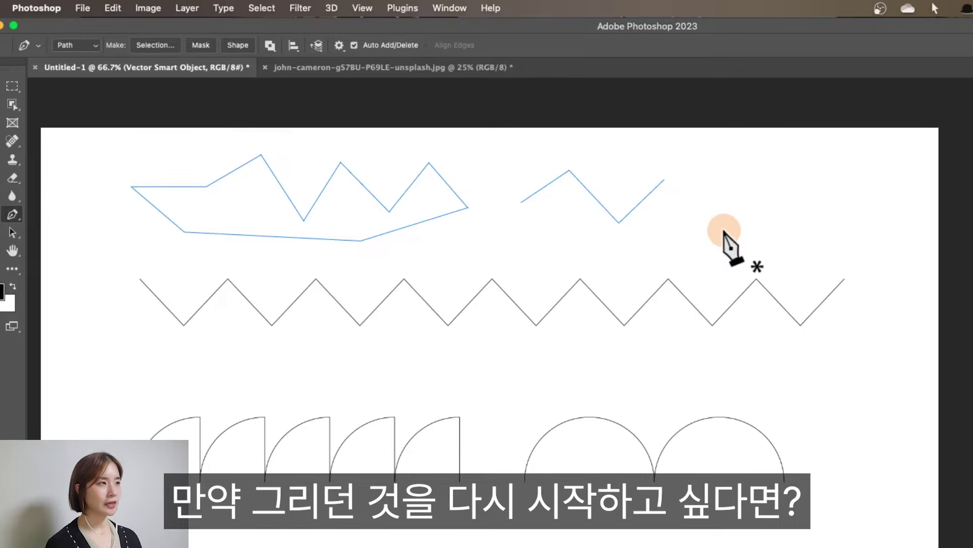
# Resume the open zigzag path from its last anchor point, extend it by five points, and end it open
pyautogui.click(664, 180)
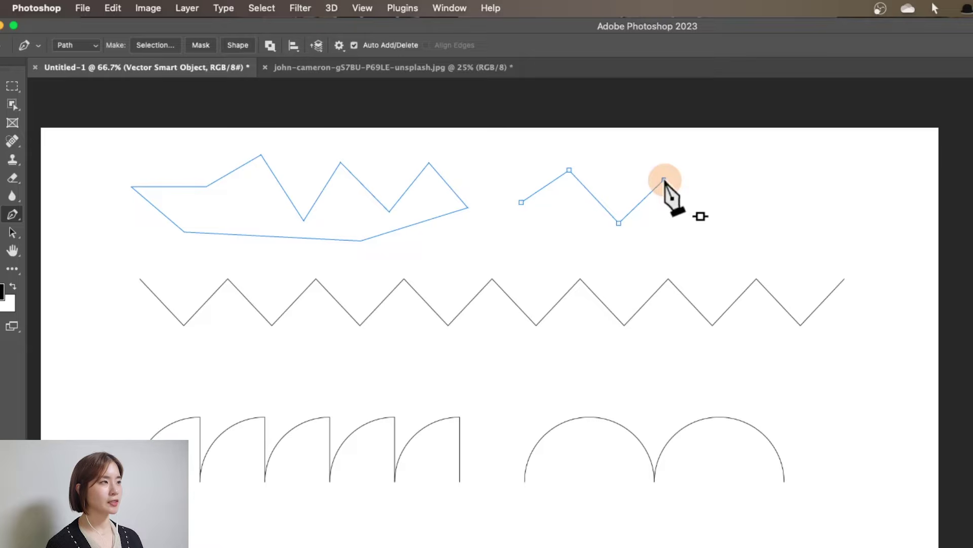
pyautogui.click(702, 207)
pyautogui.click(697, 214)
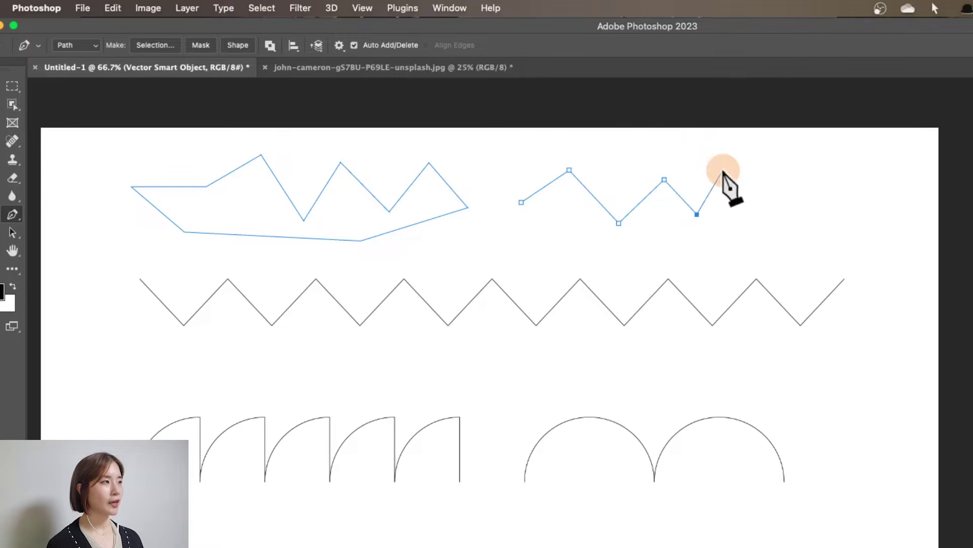
pyautogui.click(779, 224)
pyautogui.click(824, 161)
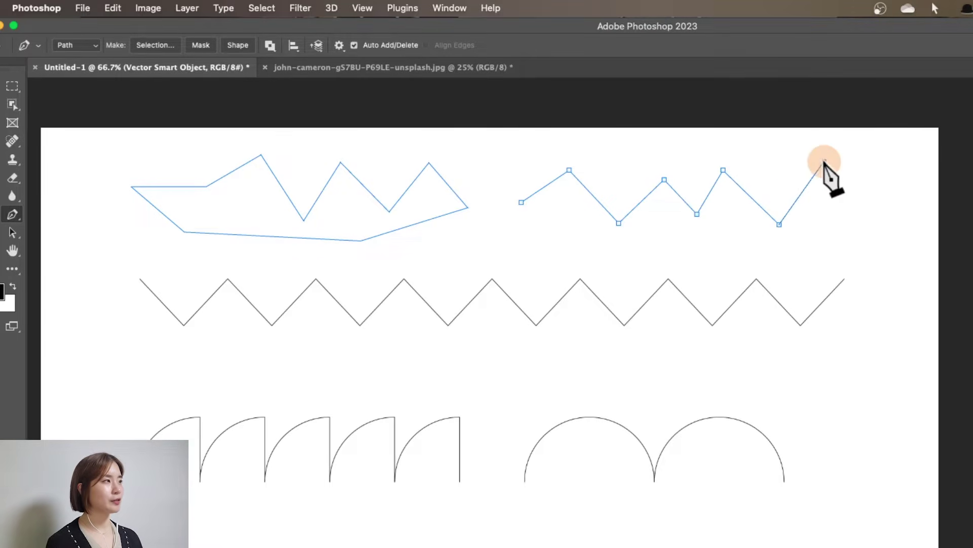
pyautogui.click(866, 216)
pyautogui.keyDown('ctrl'); pyautogui.click(893, 191); pyautogui.keyUp('ctrl')
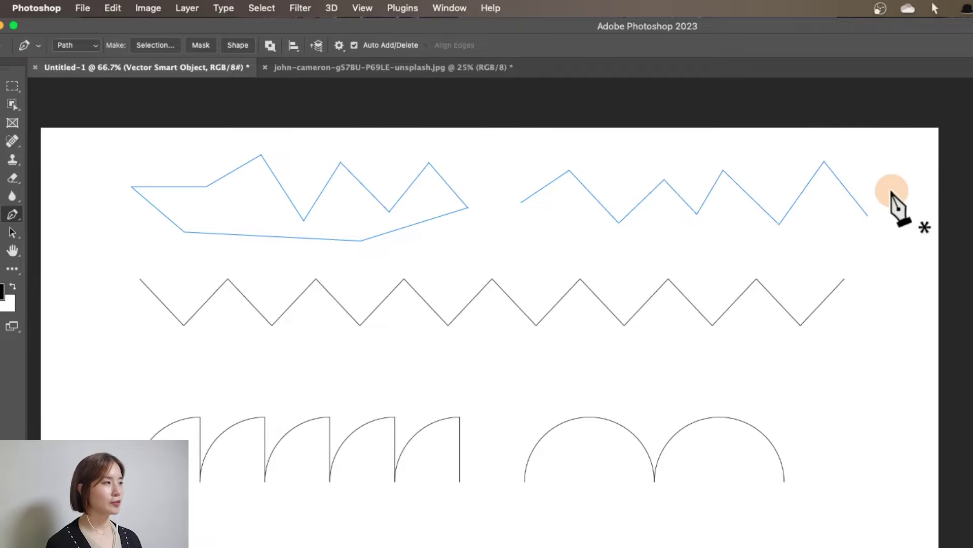
# Below the open zigzag path, draw an exactly horizontal segment followed by a vertical segment running down across the printed zigzag
pyautogui.click(512, 245)
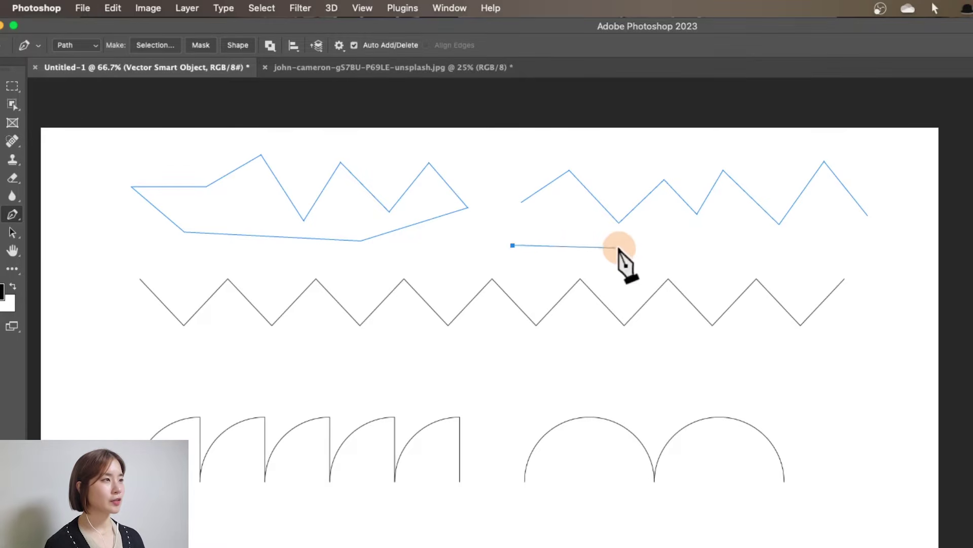
pyautogui.click(676, 247)
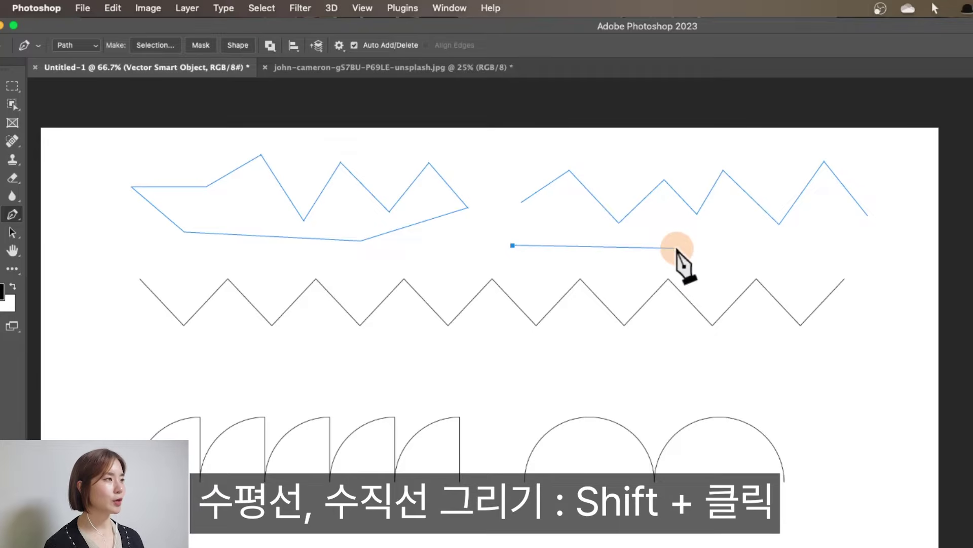
pyautogui.keyDown('shift'); pyautogui.click(734, 245); pyautogui.keyUp('shift')
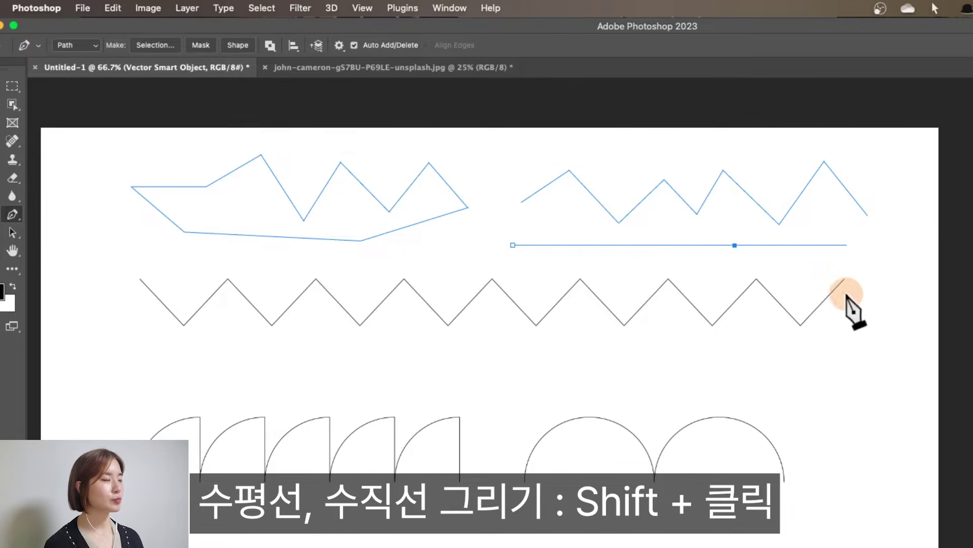
pyautogui.keyDown('shift'); pyautogui.click(741, 359); pyautogui.keyUp('shift')
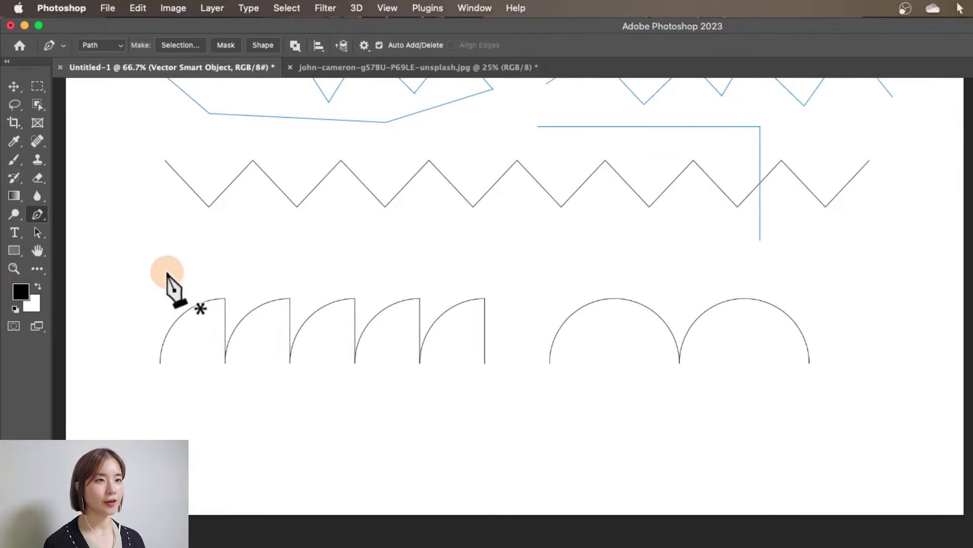
# Below the start of the printed zigzag, draw a wavy four-point curved path and end it as an open path
pyautogui.click(169, 261)
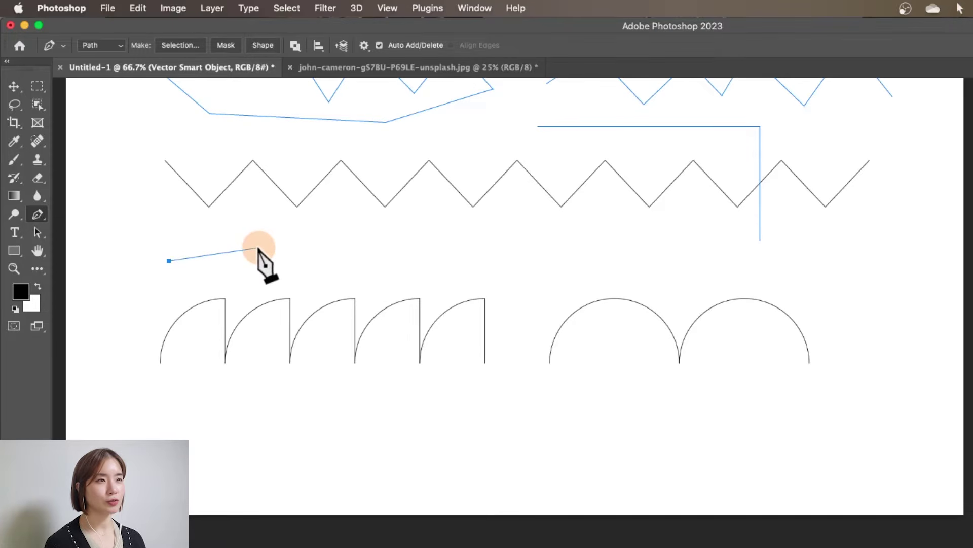
pyautogui.moveTo(259, 247); pyautogui.dragTo(323, 315)
pyautogui.moveTo(344, 230); pyautogui.dragTo(339, 182)
pyautogui.moveTo(426, 237); pyautogui.dragTo(431, 308)
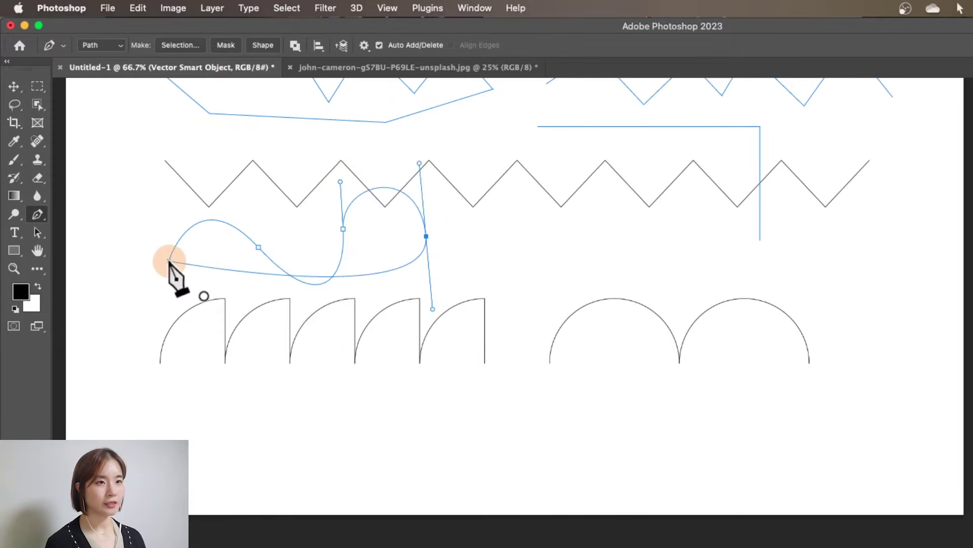
pyautogui.moveTo(169, 260); pyautogui.dragTo(148, 220)
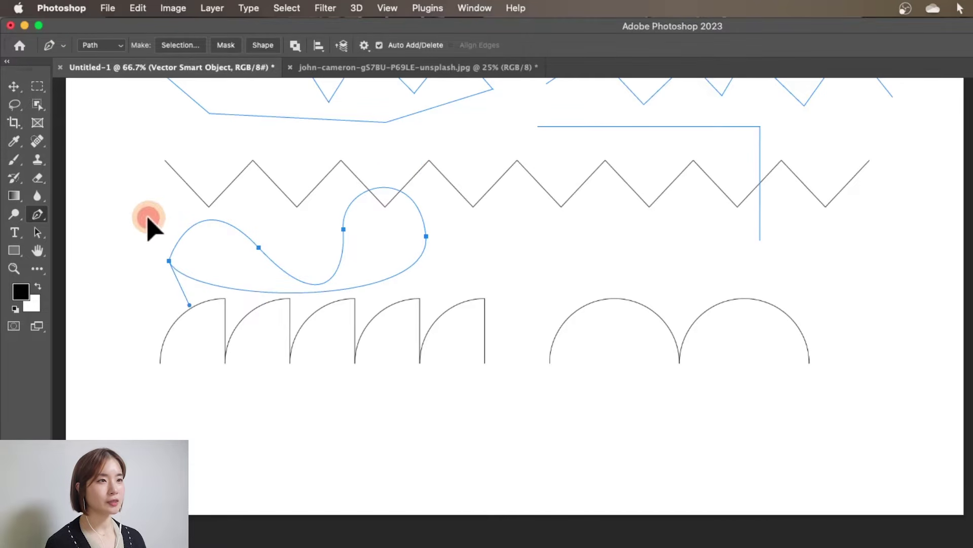
pyautogui.press('super+z')
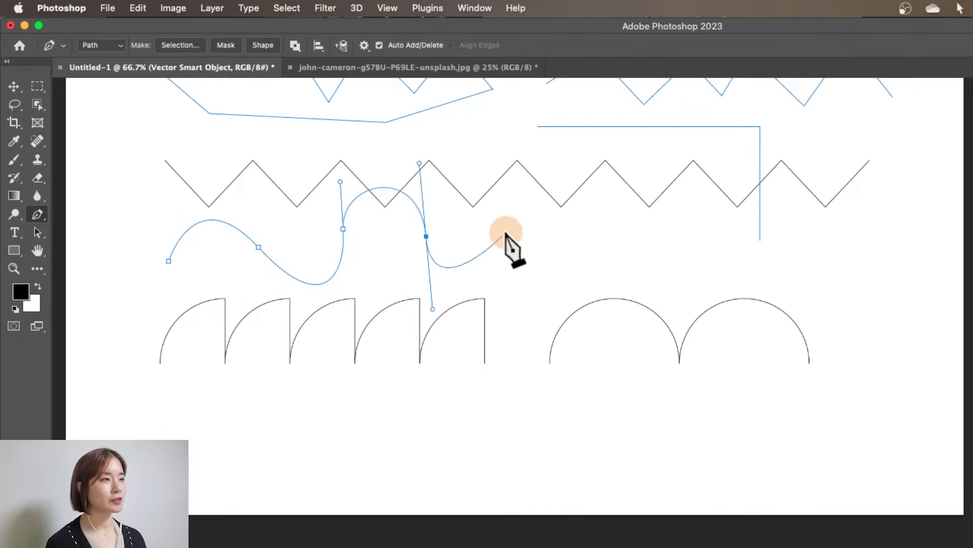
pyautogui.press('Escape')
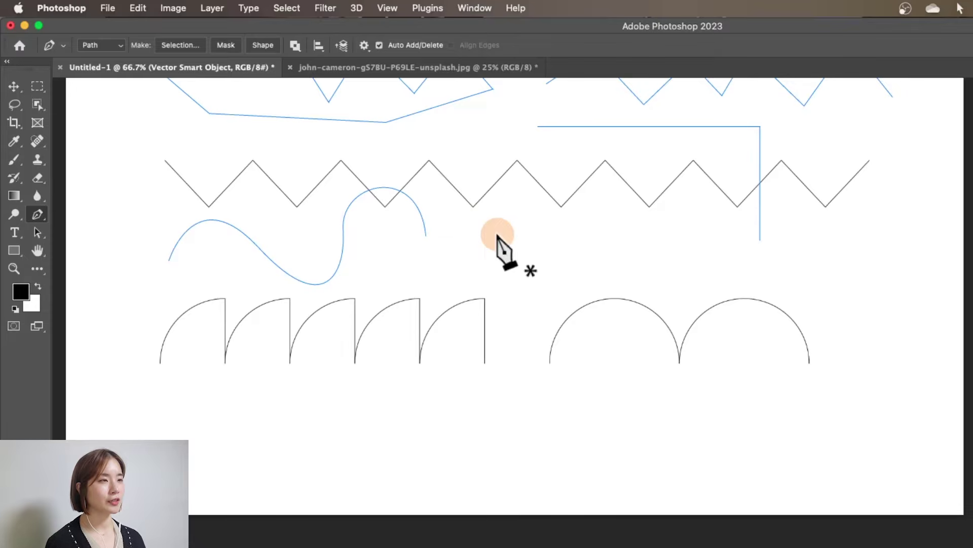
# Trace the first printed quarter-circle arc and its vertical line, removing the outgoing direction handle at the arc's peak
pyautogui.scroll(3, 498, 239)
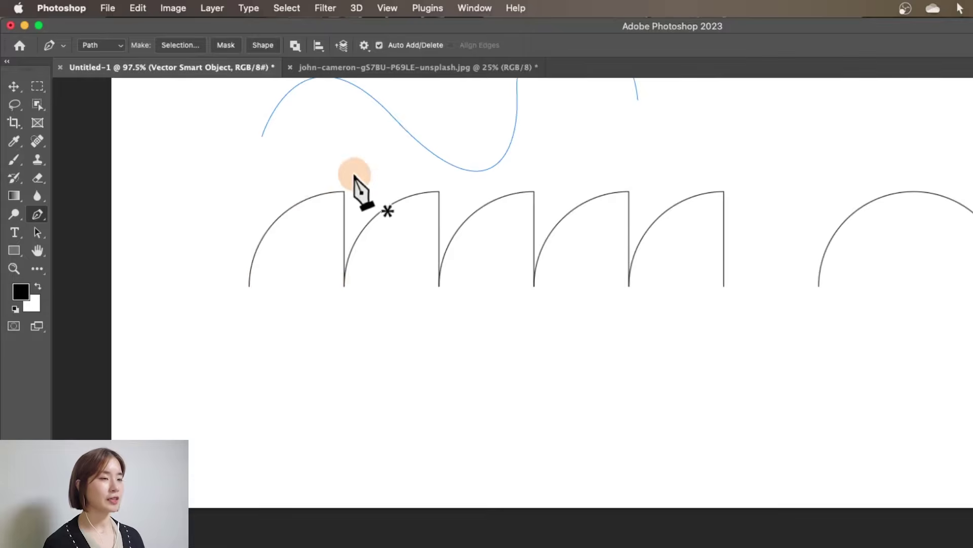
pyautogui.click(249, 287)
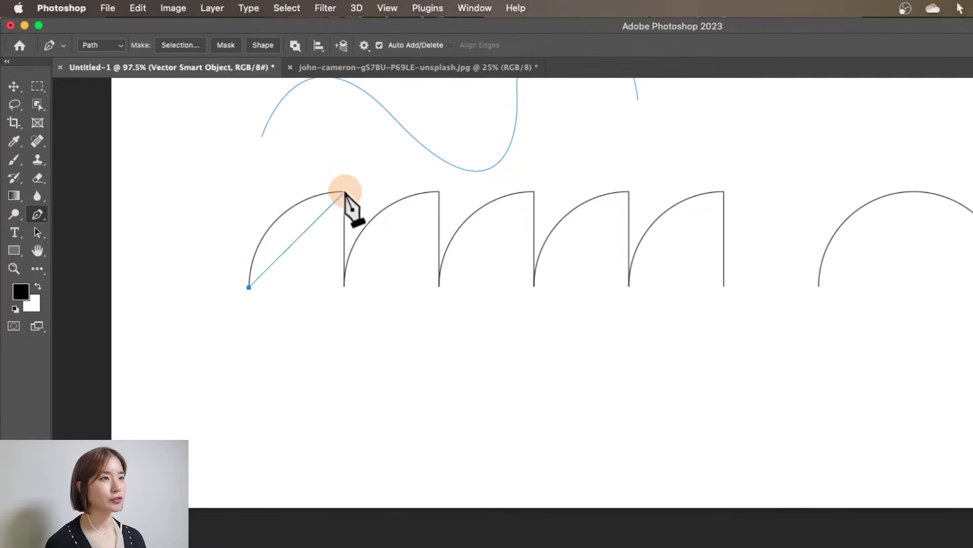
pyautogui.moveTo(344, 192); pyautogui.dragTo(438, 188)
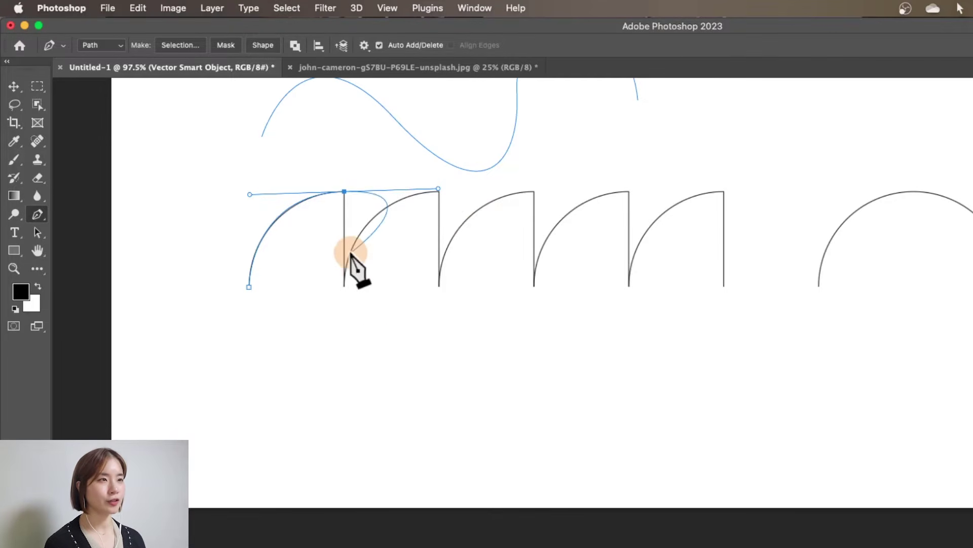
pyautogui.keyDown('alt'); pyautogui.click(344, 192); pyautogui.keyUp('alt')
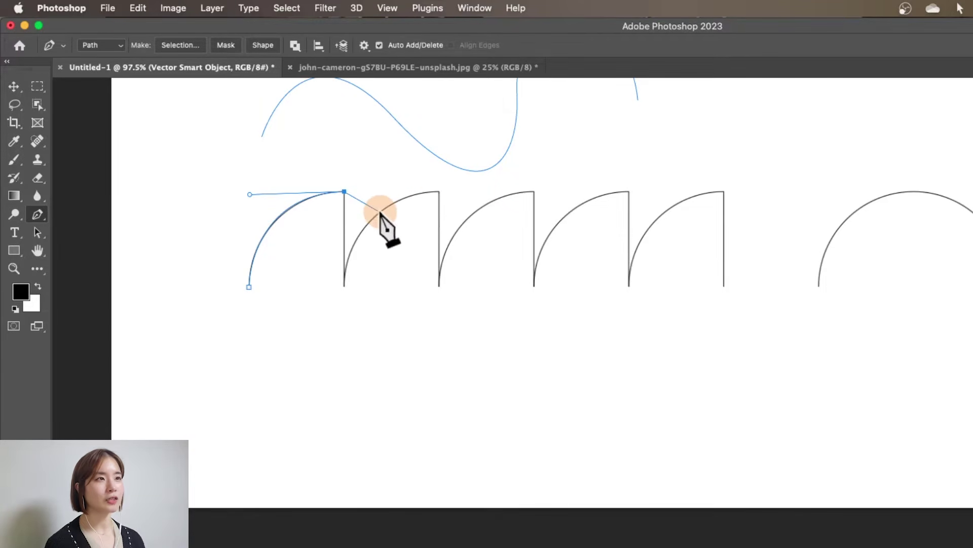
pyautogui.click(344, 288)
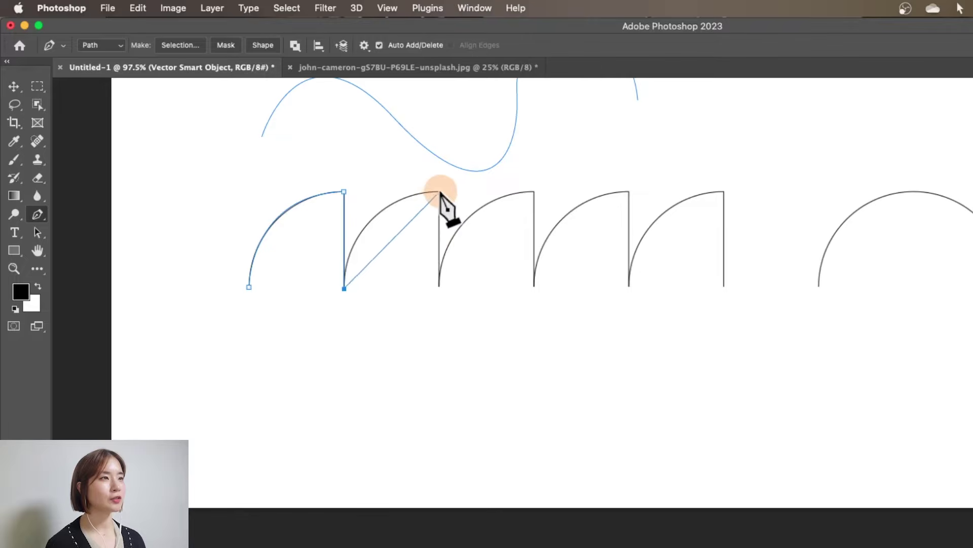
# Extend the path over the second quarter-circle arc and its vertical line without an outgoing handle at the peak, and end it open
pyautogui.moveTo(439, 192); pyautogui.dragTo(531, 189)
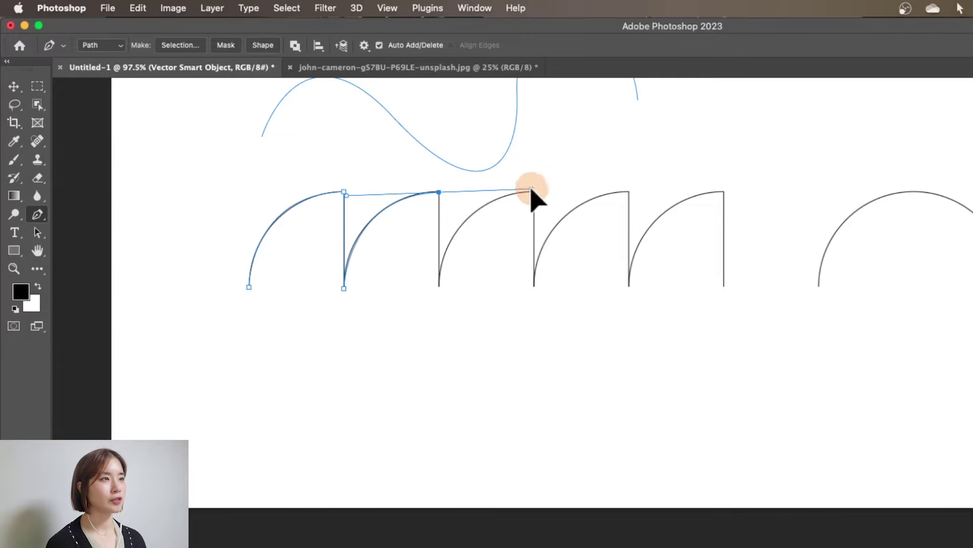
pyautogui.click(440, 192)
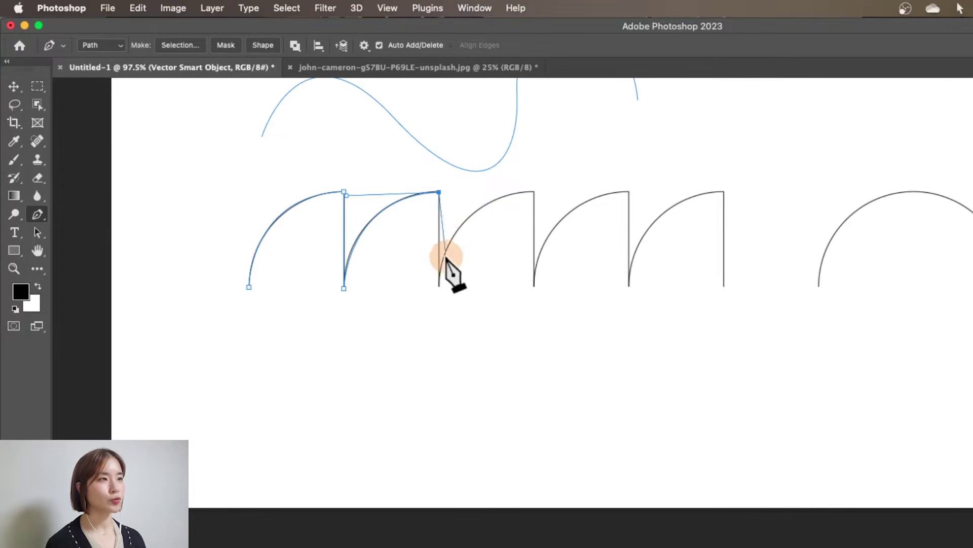
pyautogui.click(440, 287)
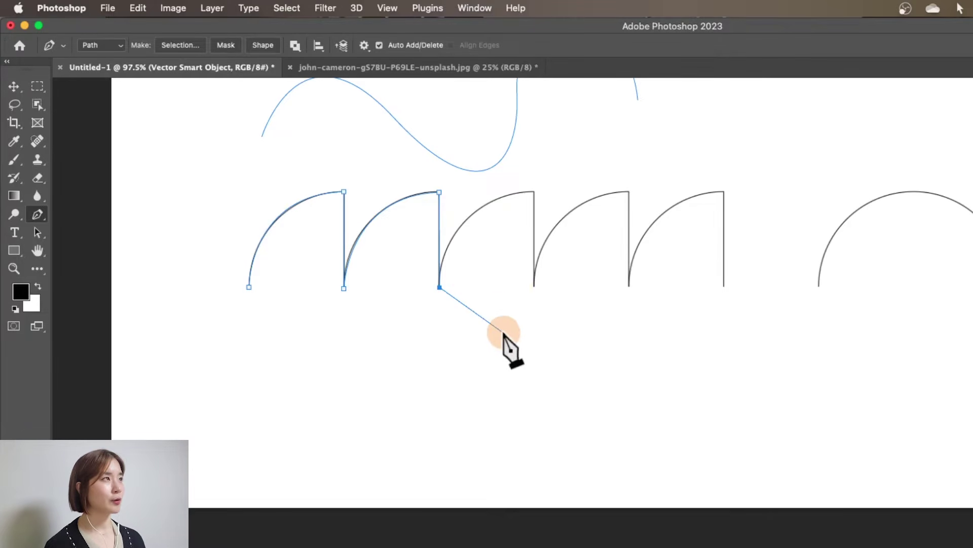
pyautogui.keyDown('super'); pyautogui.click(503, 331); pyautogui.keyUp('super')
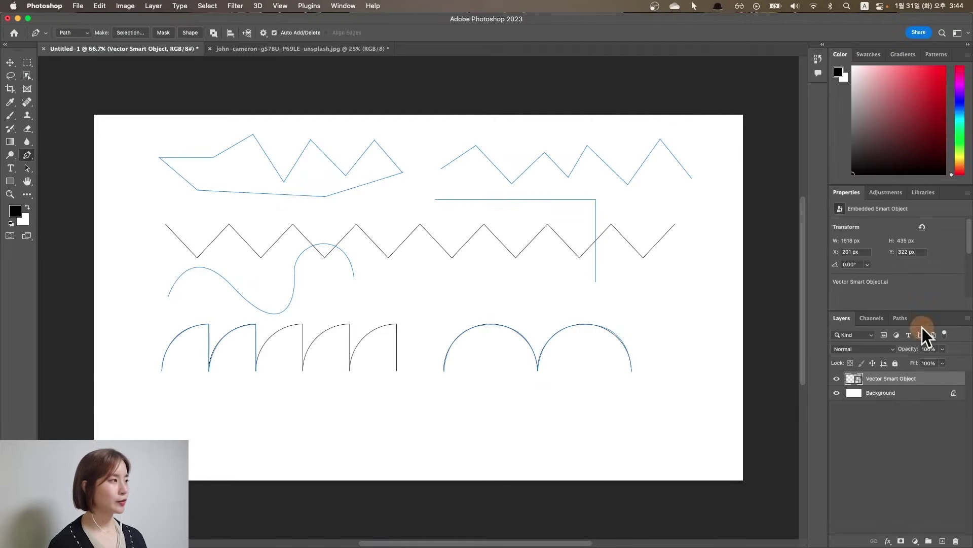
# Hide the drawn paths and redisplay them by reselecting Work Path, repeating the hide and show once
pyautogui.click(882, 443)
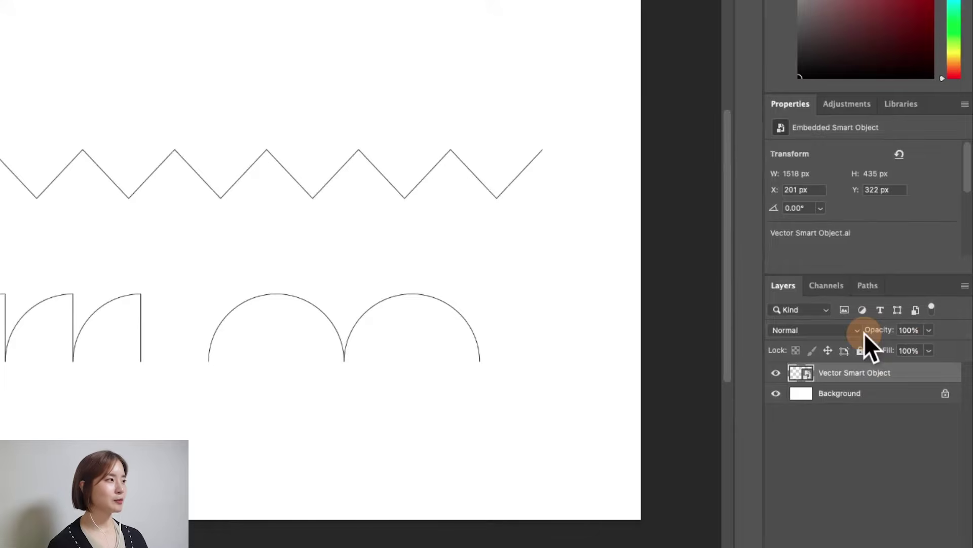
pyautogui.click(875, 287)
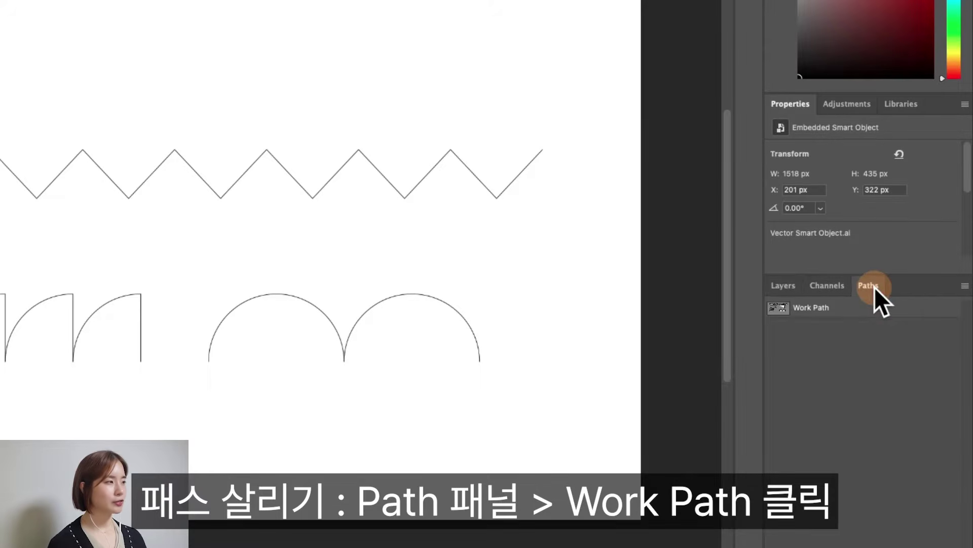
pyautogui.click(836, 310)
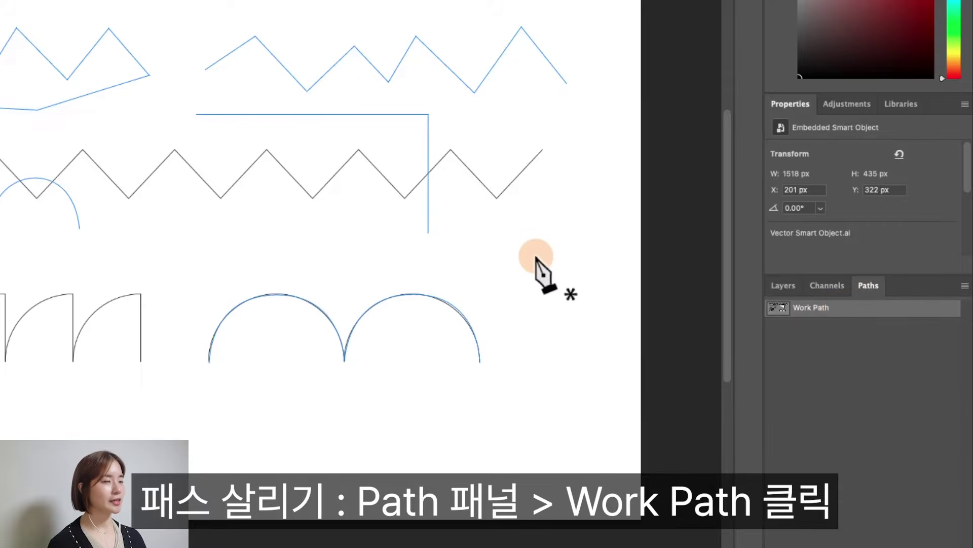
pyautogui.click(873, 369)
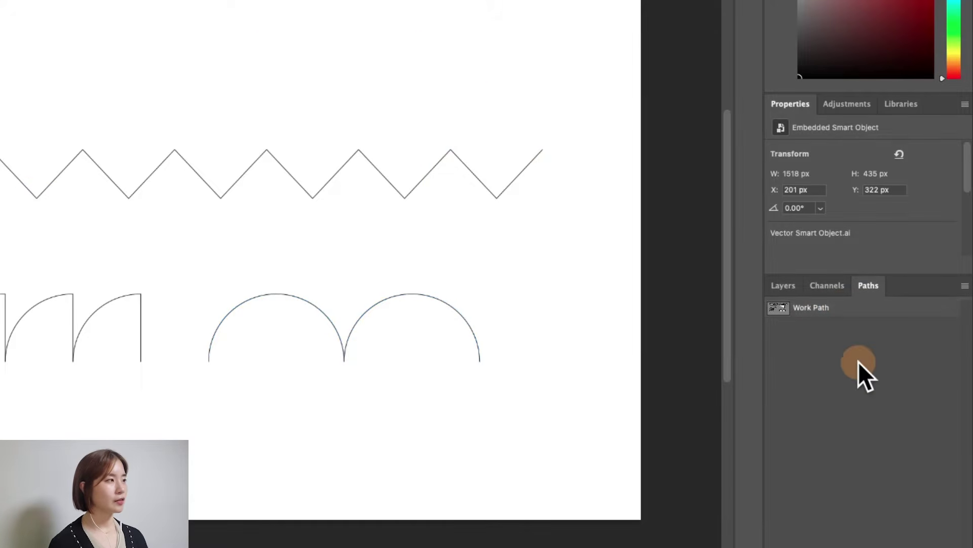
pyautogui.click(828, 306)
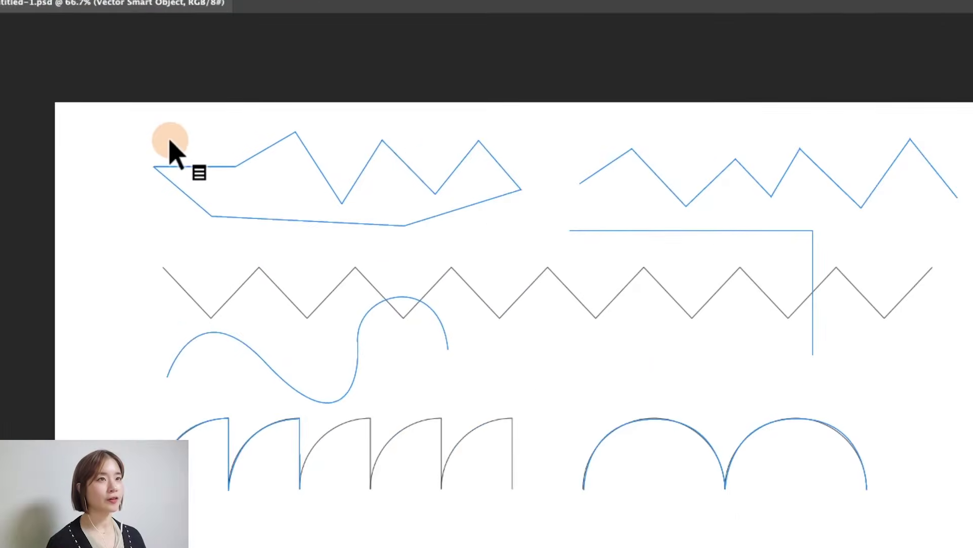
# Open the 3,024×4,032 JPEG photo of the green mug from folder 00
pyautogui.click(78, 5)
pyautogui.click(152, 43)
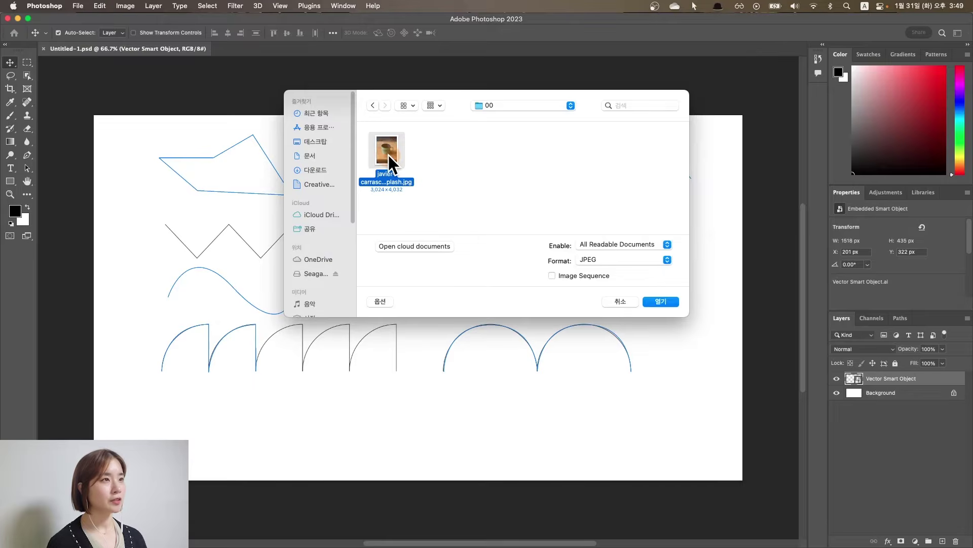
pyautogui.doubleClick(387, 151)
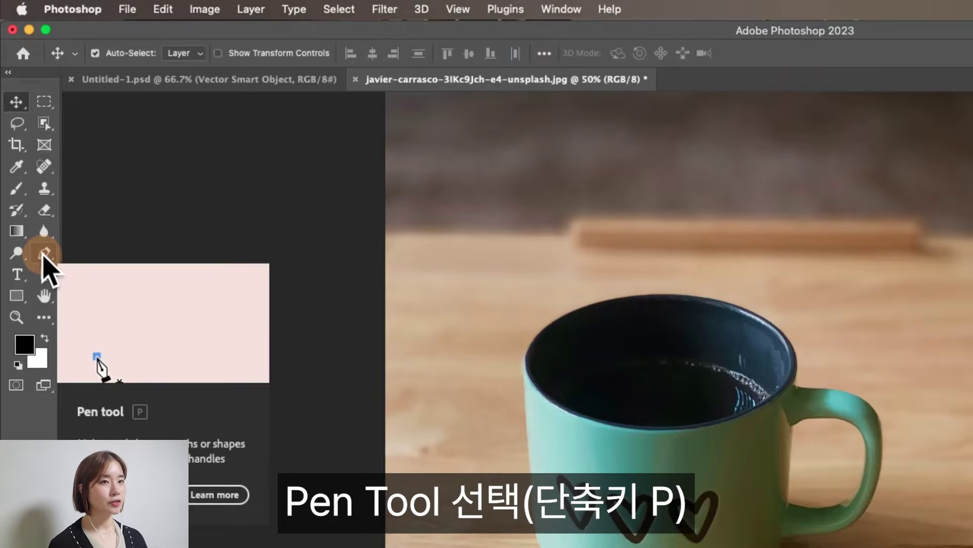
# With the Pen tool in Path mode, place the first anchor point at the left end of the mug's rim
pyautogui.click(27, 154)
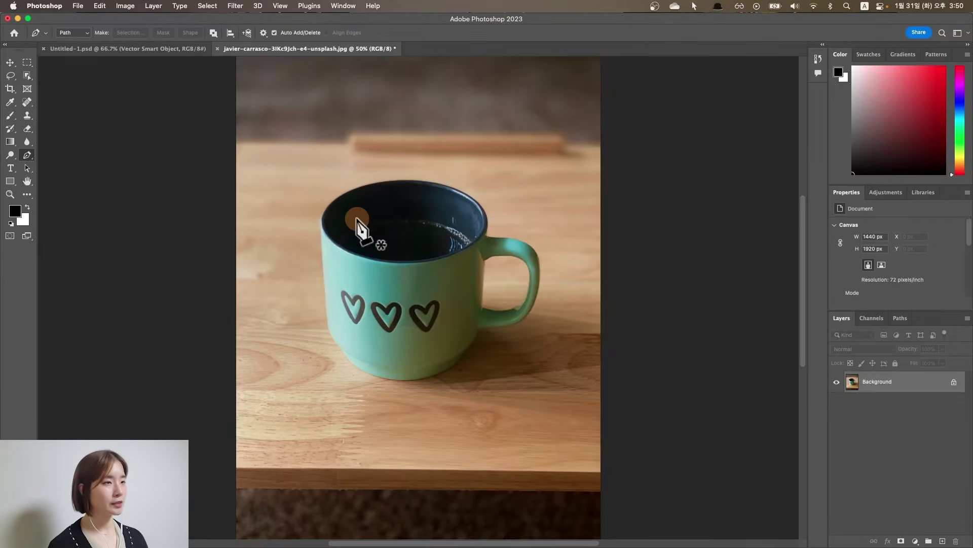
pyautogui.press('super+equal')
pyautogui.press('super+equal')
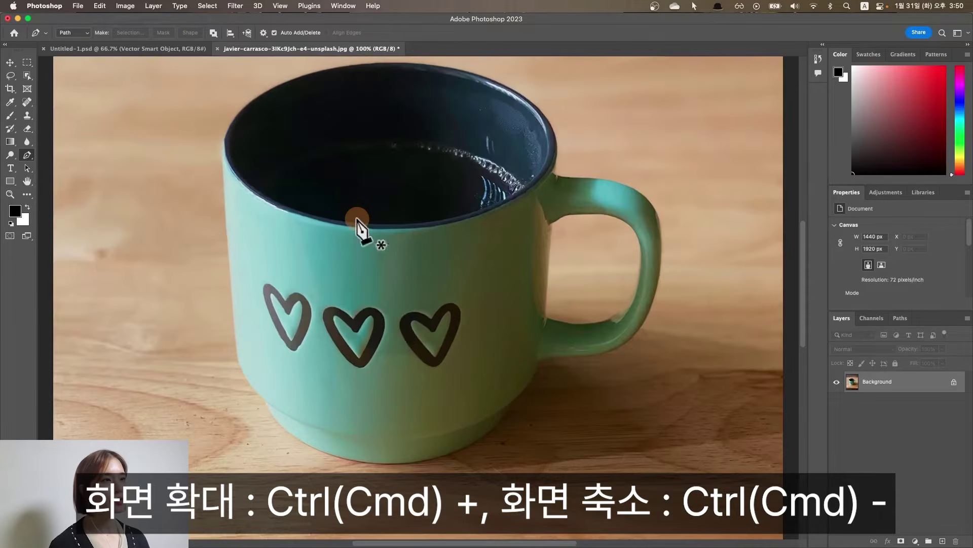
pyautogui.press('space')
pyautogui.scroll(5, 279, 152)
pyautogui.hscroll(-5, 279, 152)
pyautogui.scroll(2, 278, 153)
pyautogui.hscroll(2, 279, 152)
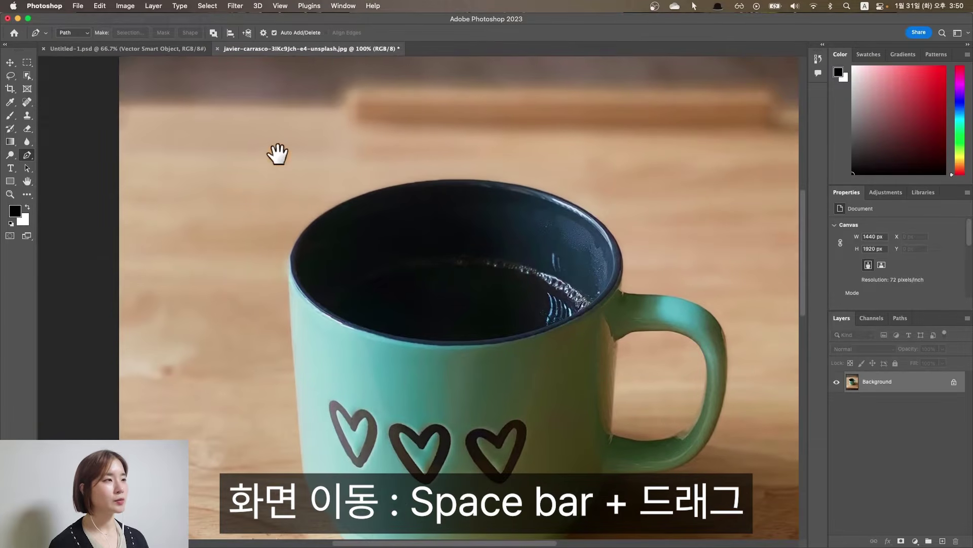
pyautogui.keyDown('super'); pyautogui.click(400, 263); pyautogui.keyUp('super')
pyautogui.press('space')
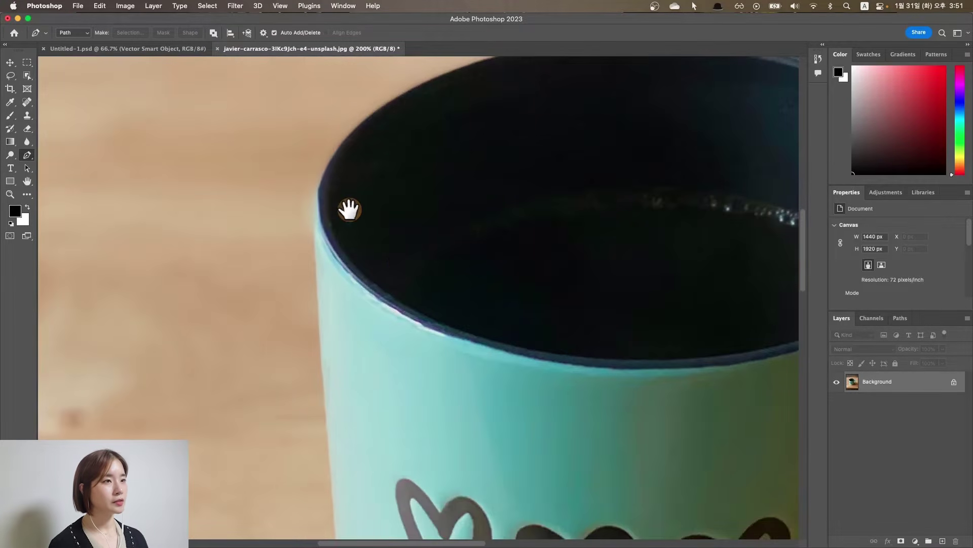
pyautogui.scroll(3, 348, 209)
pyautogui.hscroll(-2, 347, 208)
pyautogui.scroll(-3, 348, 209)
pyautogui.hscroll(2, 348, 209)
pyautogui.scroll(2, 348, 209)
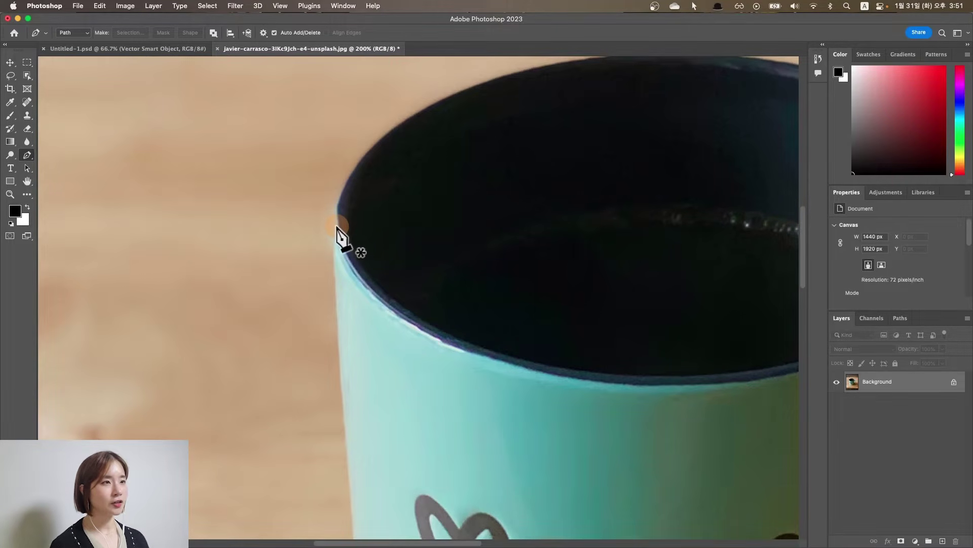
pyautogui.click(337, 217)
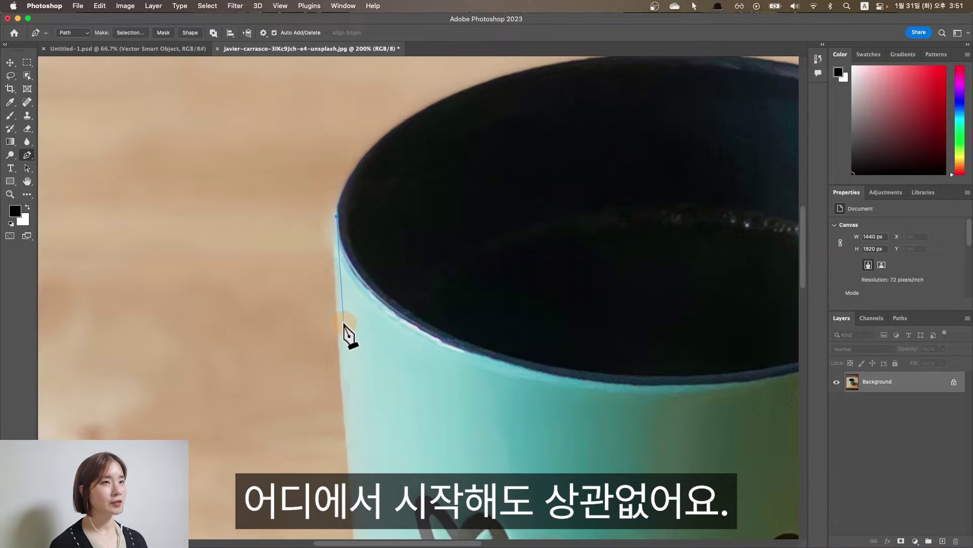
# Trace the mug's left side downward with three anchor points, reaching the start of the lower curve
pyautogui.scroll(-2, 345, 329)
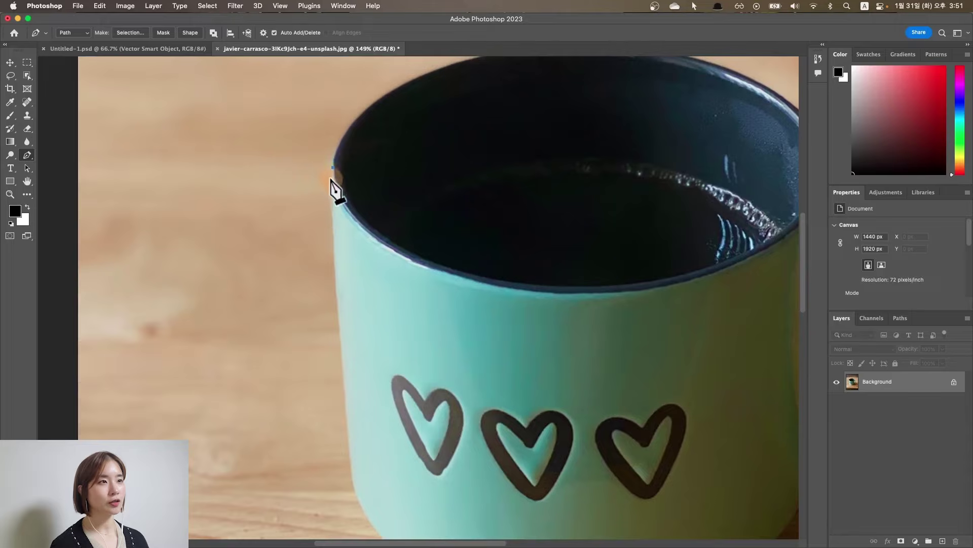
pyautogui.moveTo(334, 247); pyautogui.dragTo(335, 253)
pyautogui.moveTo(338, 288); pyautogui.dragTo(337, 304)
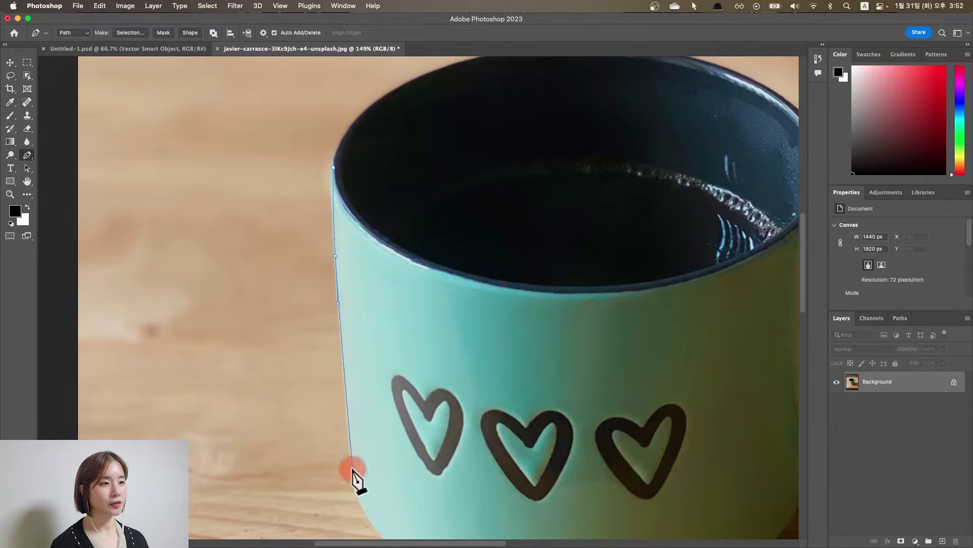
# Add a curved anchor point around the mug's lower-left corner where the base begins, and remove its outgoing direction handle
pyautogui.scroll(-5, 380, 484)
pyautogui.click(376, 316)
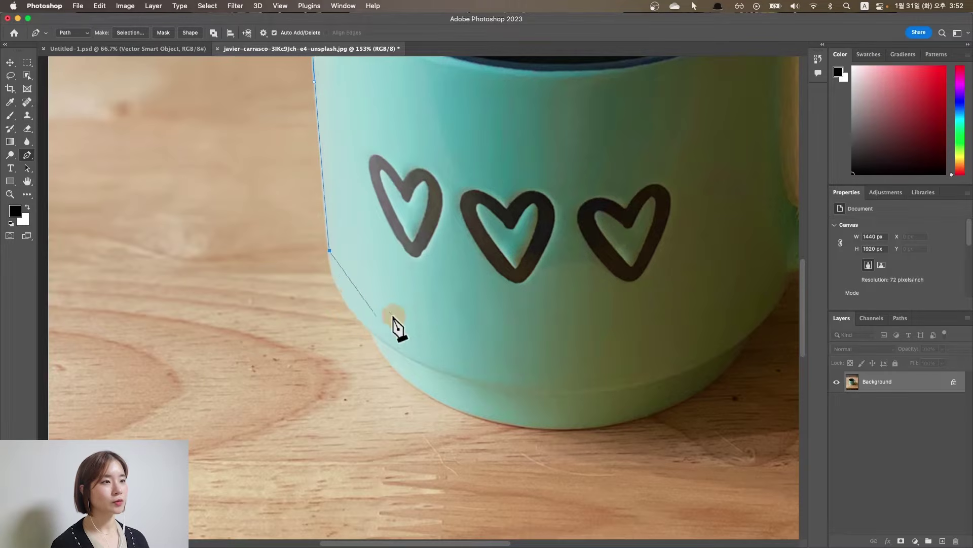
pyautogui.click(370, 337)
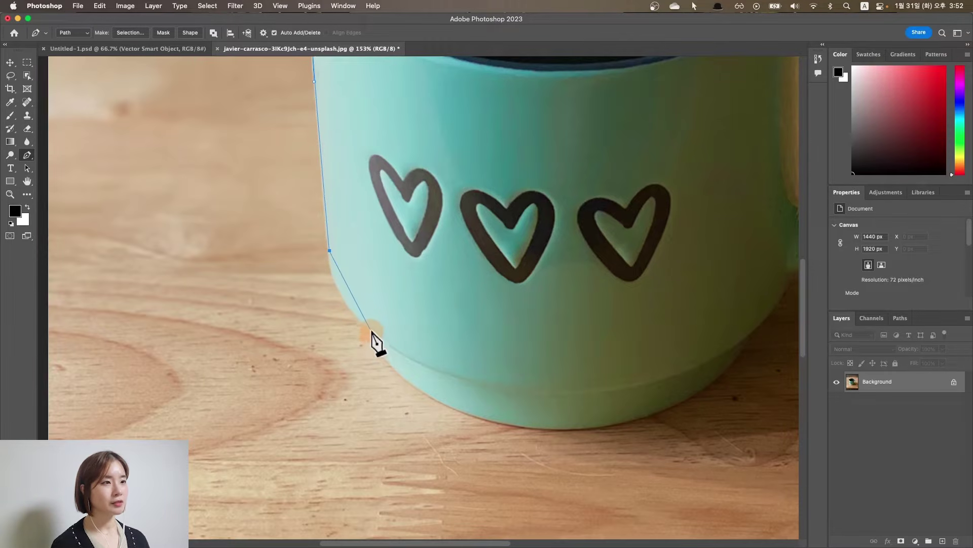
pyautogui.moveTo(399, 350); pyautogui.dragTo(409, 363)
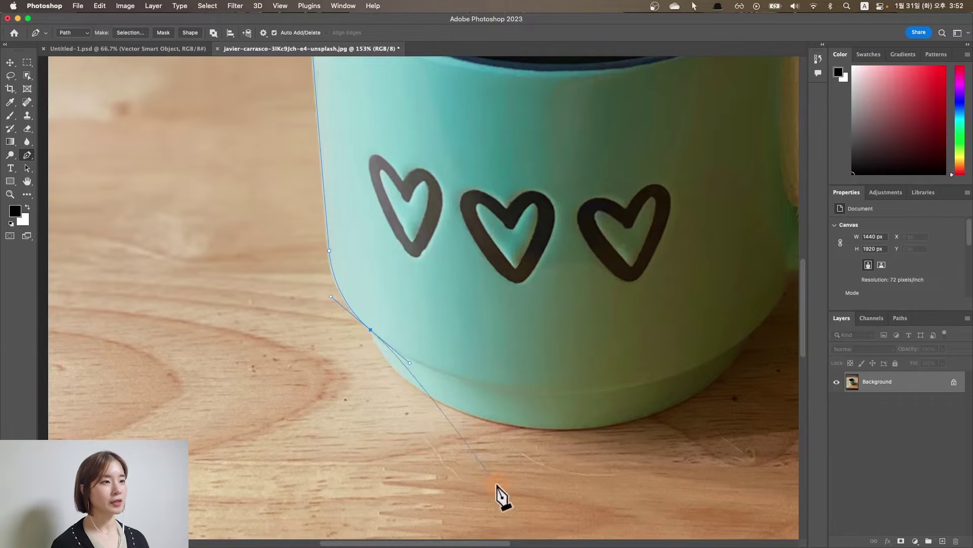
pyautogui.click(369, 316)
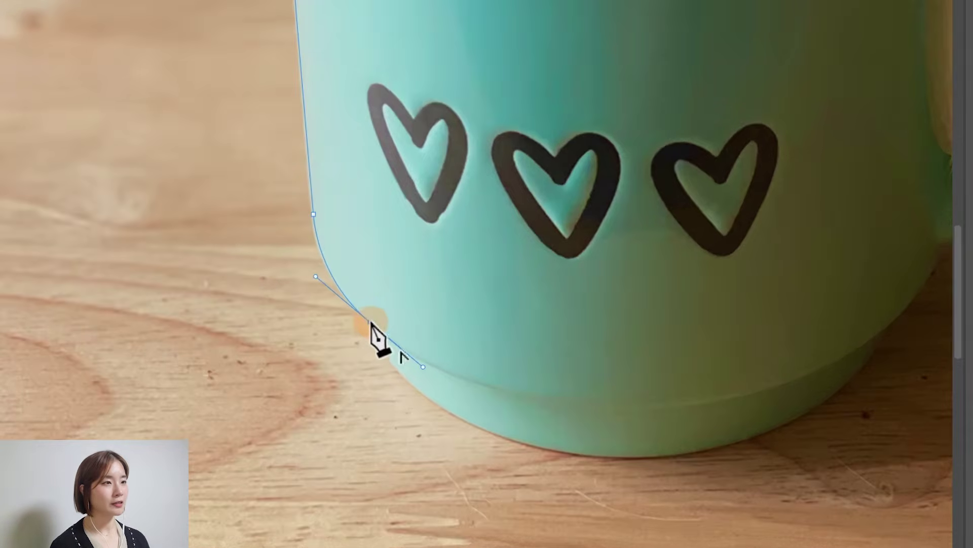
pyautogui.keyDown('alt'); pyautogui.click(370, 322); pyautogui.keyUp('alt')
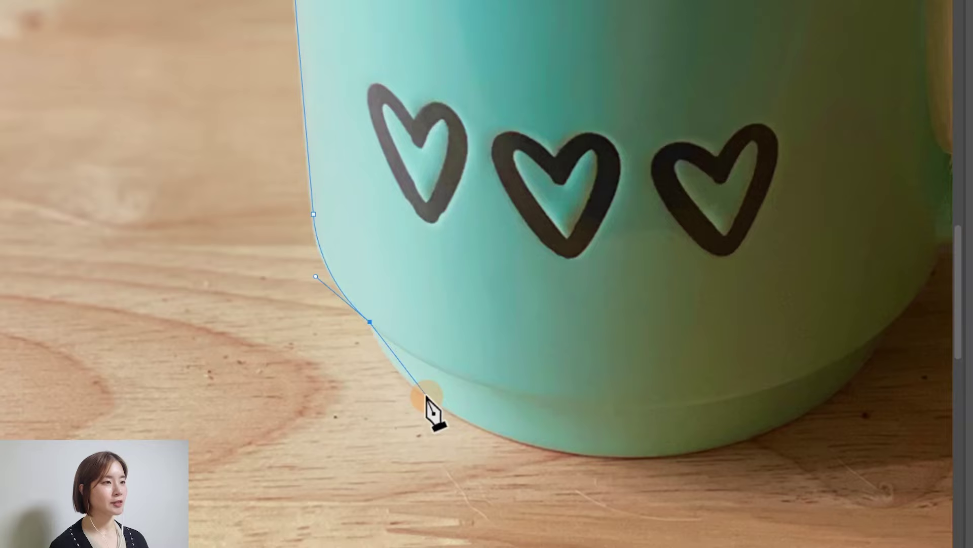
# Trace the mug's bottom edge with curved anchor points from the lower-left of the base around to its lower right
pyautogui.moveTo(426, 395); pyautogui.dragTo(465, 422)
pyautogui.click(557, 453)
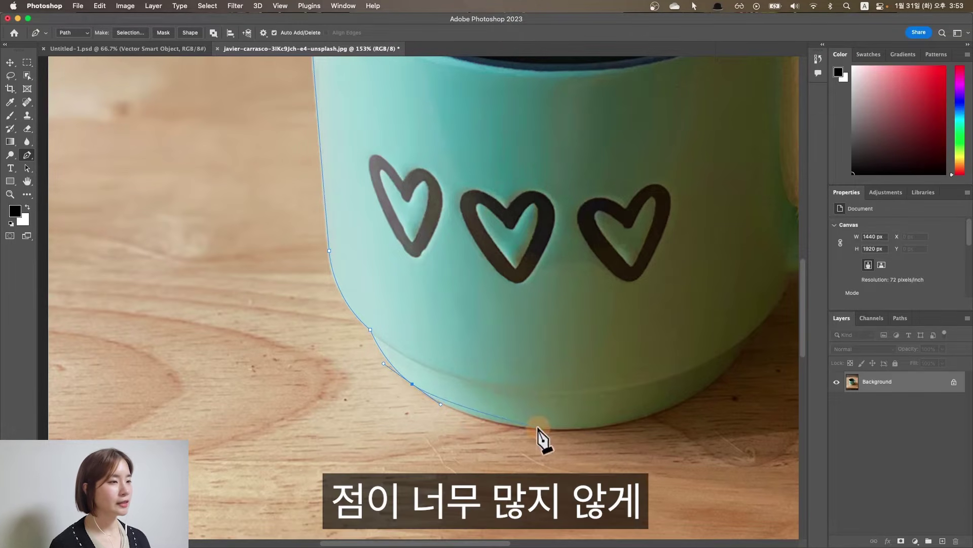
pyautogui.moveTo(589, 432); pyautogui.dragTo(591, 431)
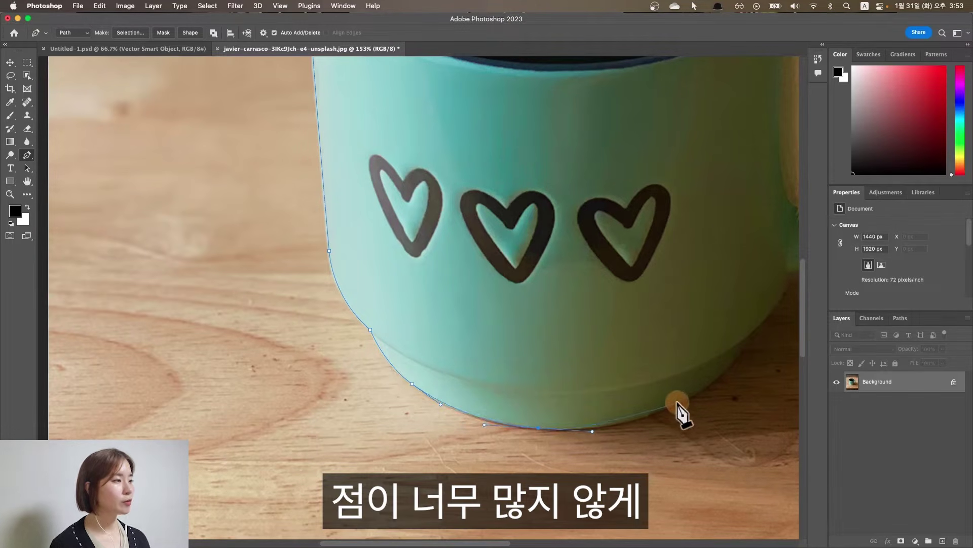
pyautogui.moveTo(686, 400); pyautogui.dragTo(737, 379)
# Continue the path up the mug's lower-right side with curved anchor points and turn it onto the handle's lower joint
pyautogui.hscroll(5, 735, 388)
pyautogui.scroll(3, 560, 330)
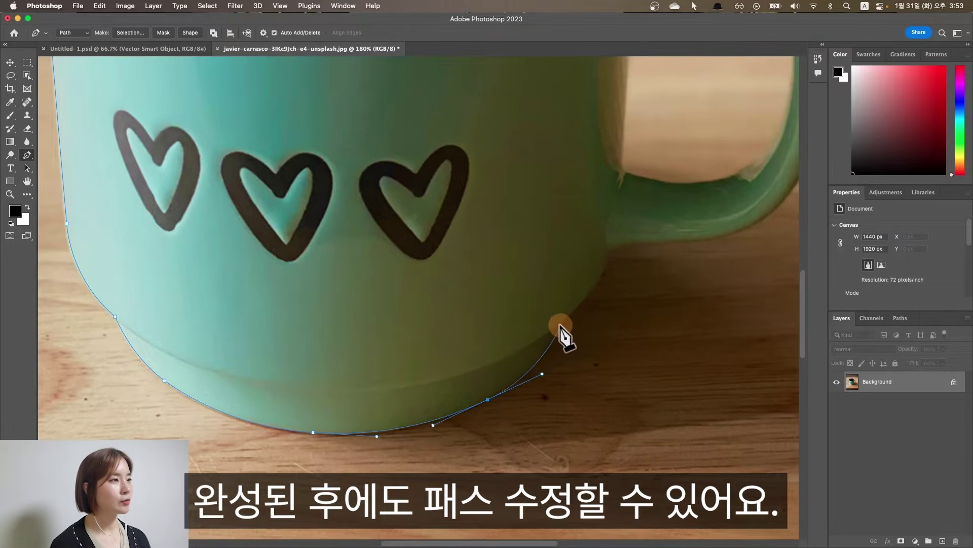
pyautogui.moveTo(561, 324); pyautogui.dragTo(609, 265)
pyautogui.scroll(4, 605, 270)
pyautogui.hscroll(4, 605, 270)
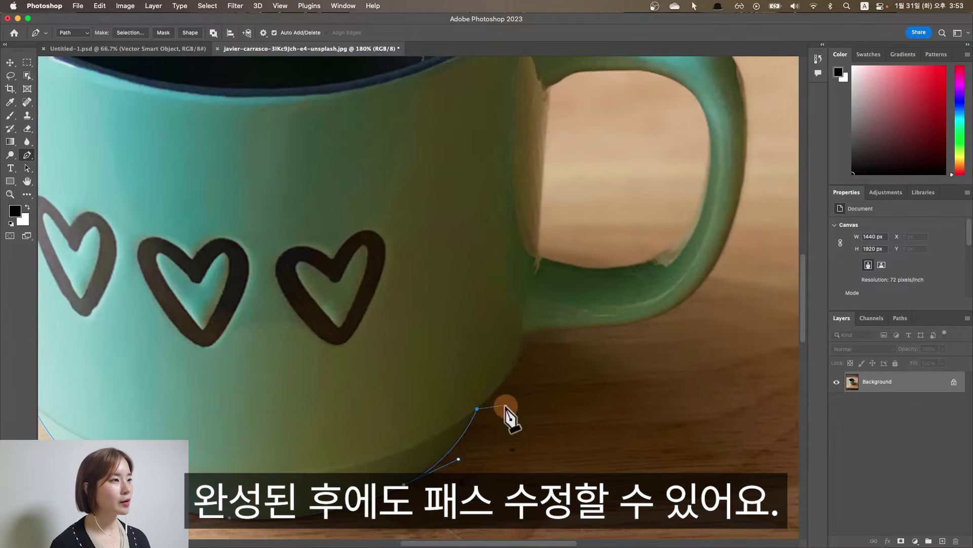
pyautogui.moveTo(525, 342)
pyautogui.mouseDown()
pyautogui.moveTo(527, 320)
pyautogui.moveTo(560, 347)
pyautogui.moveTo(525, 348)
pyautogui.mouseUp()
pyautogui.click(543, 331)
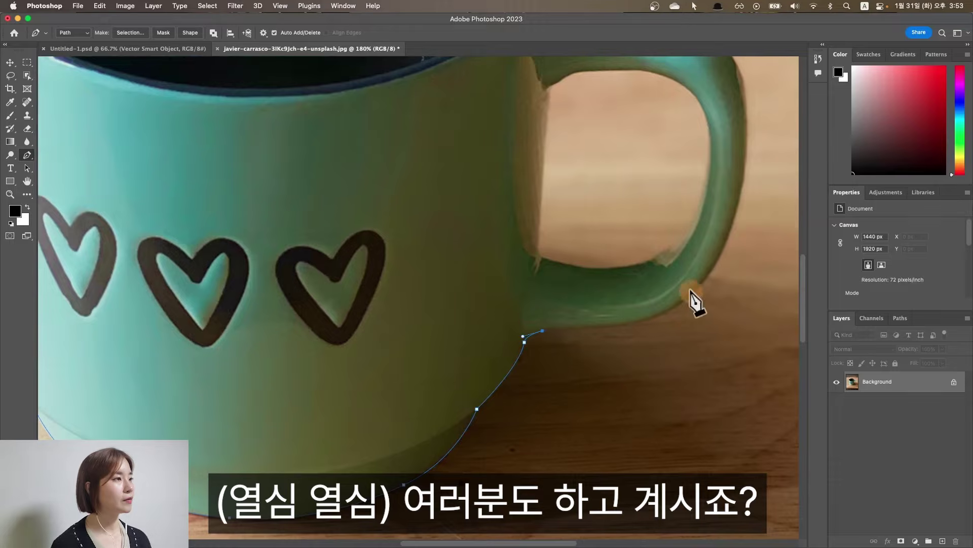
# Trace the handle's outer edge with curved anchor points from the lower joint up and around to the upper joint
pyautogui.moveTo(687, 308); pyautogui.dragTo(628, 364)
pyautogui.click(627, 355)
pyautogui.moveTo(687, 224); pyautogui.dragTo(687, 219)
pyautogui.scroll(5, 659, 243)
pyautogui.click(643, 249)
pyautogui.click(628, 238)
pyautogui.moveTo(553, 227); pyautogui.dragTo(525, 231)
pyautogui.click(488, 215)
# Trace the mug's outer rim from the handle around the back and close the path on the first anchor point
pyautogui.scroll(4, 494, 223)
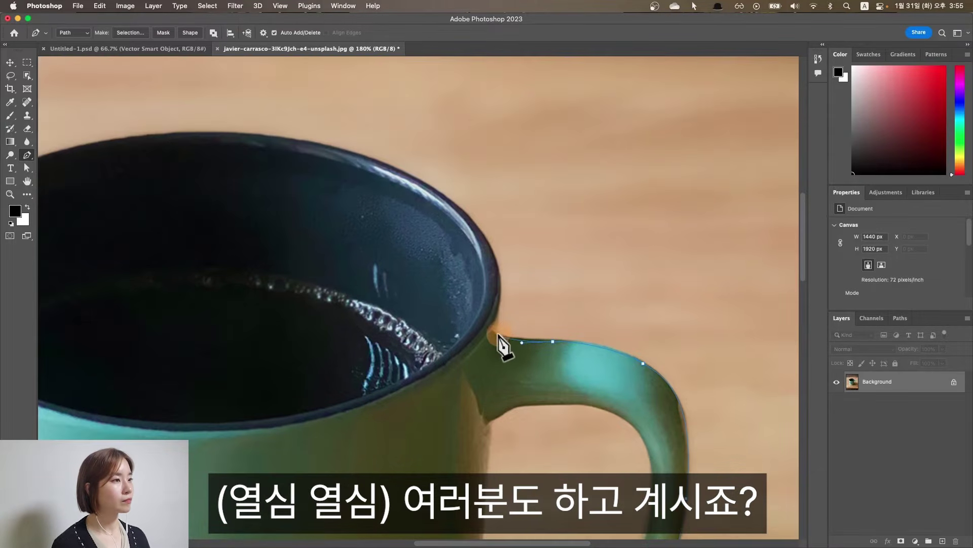
pyautogui.scroll(2, 424, 211)
pyautogui.moveTo(413, 200); pyautogui.dragTo(260, 152)
pyautogui.hscroll(-5, 304, 193)
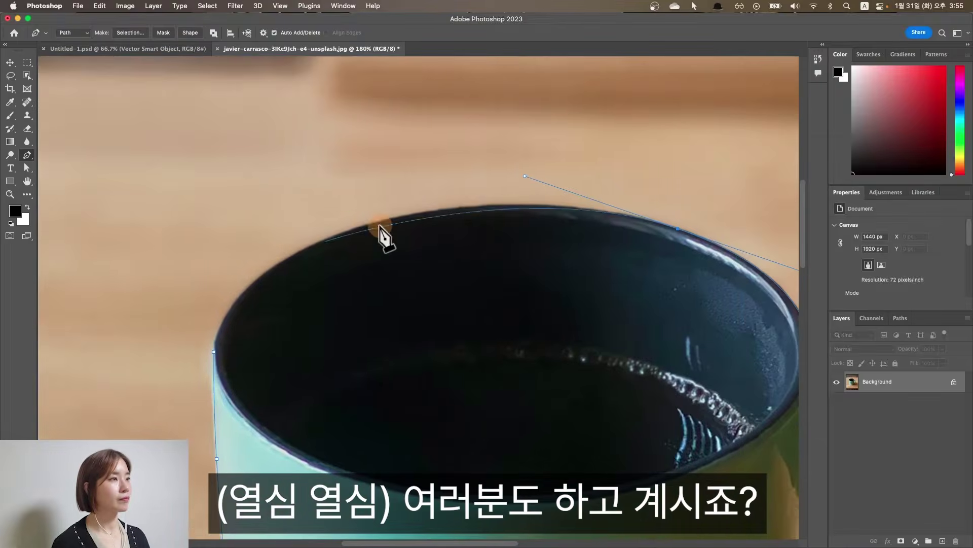
pyautogui.click(368, 224)
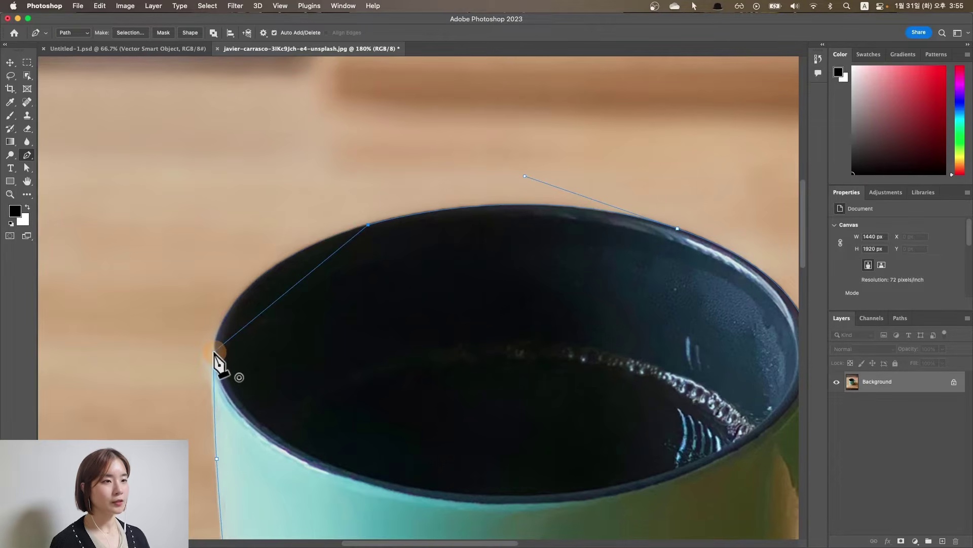
pyautogui.moveTo(214, 350); pyautogui.dragTo(204, 452)
# Trace the opening inside the handle as a second closed path, starting at its upper-left corner beside the mug body
pyautogui.press('super+1')
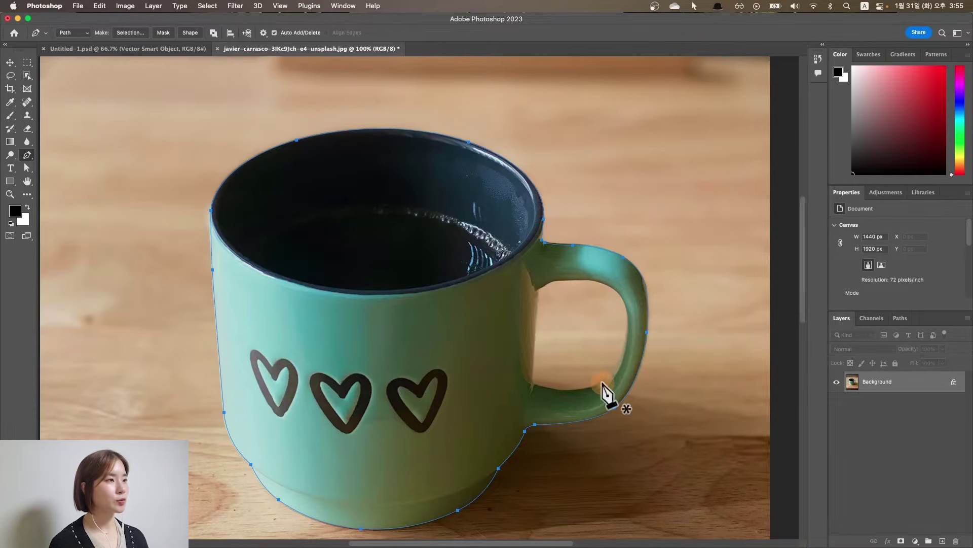
pyautogui.press('super+plus')
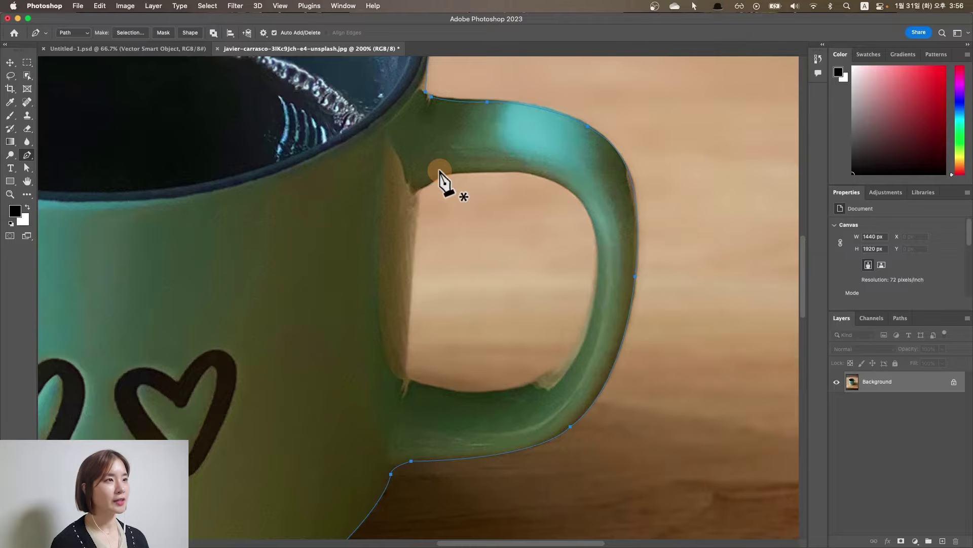
pyautogui.click(415, 190)
pyautogui.scroll(1, 416, 191)
pyautogui.click(403, 372)
pyautogui.moveTo(413, 393); pyautogui.dragTo(430, 398)
pyautogui.moveTo(518, 402); pyautogui.dragTo(571, 393)
pyautogui.click(605, 327)
pyautogui.click(604, 193)
pyautogui.moveTo(465, 157); pyautogui.dragTo(487, 159)
pyautogui.moveTo(418, 183); pyautogui.dragTo(420, 176)
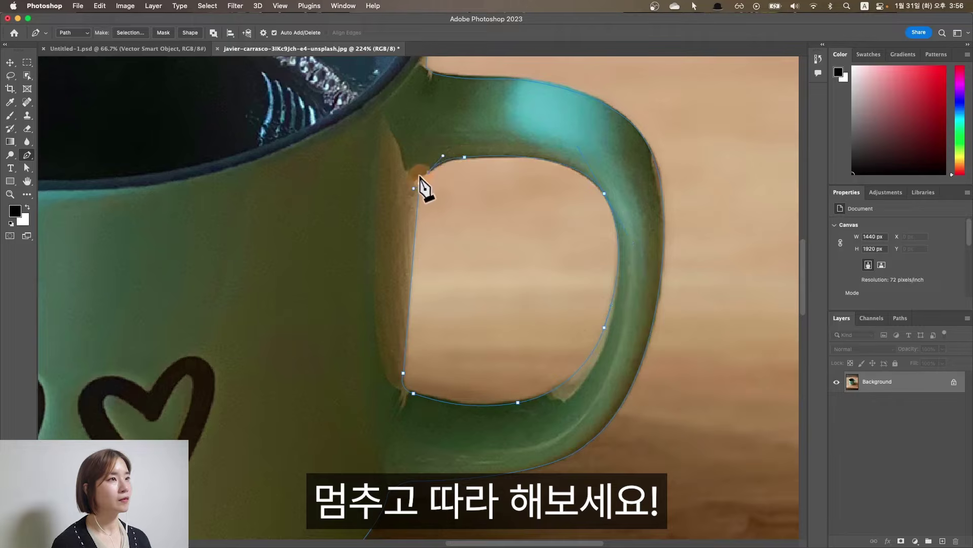
# Convert the mug's paths into a selection and copy the selected mug onto a new layer
pyautogui.press('super+equal')
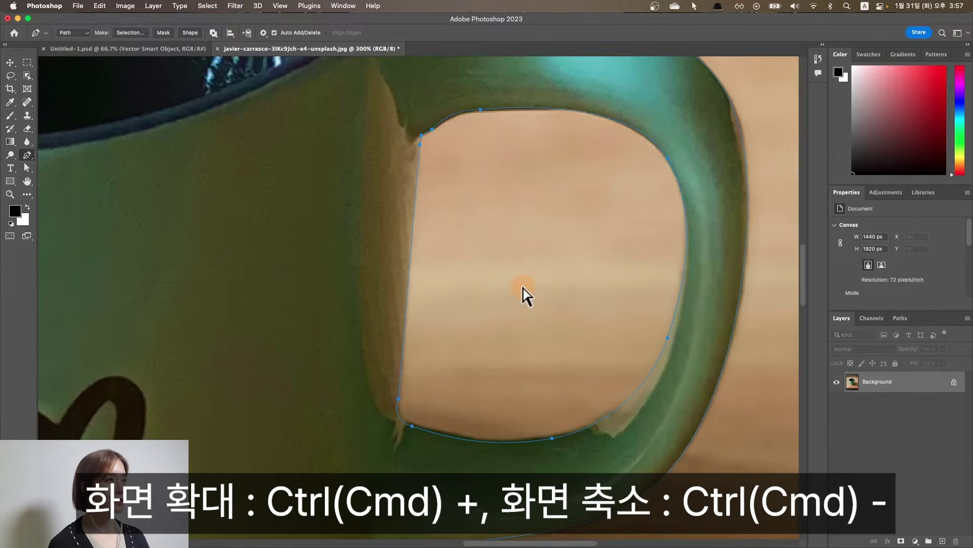
pyautogui.press('super+minus')
pyautogui.press('super+minus')
pyautogui.press('super+minus')
pyautogui.press('super+minus')
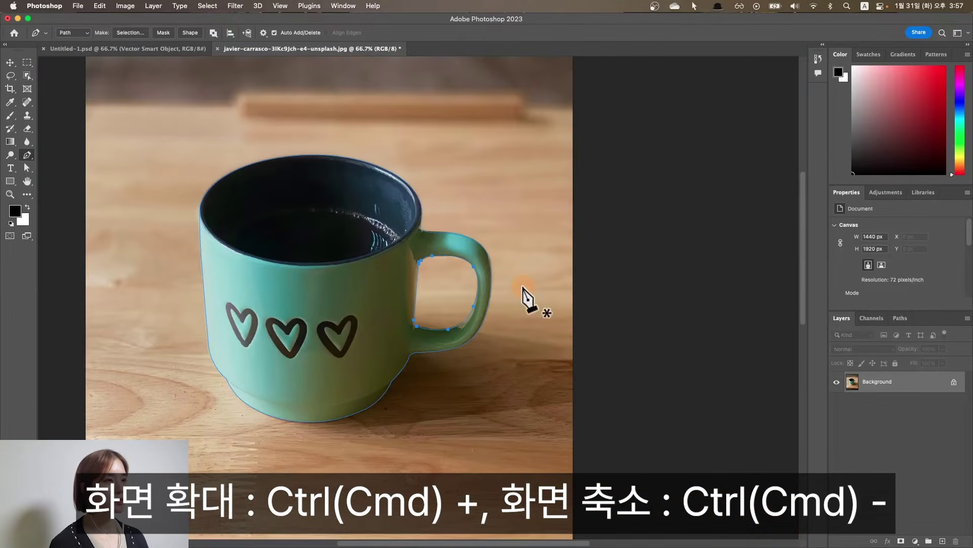
pyautogui.hscroll(-5, 524, 292)
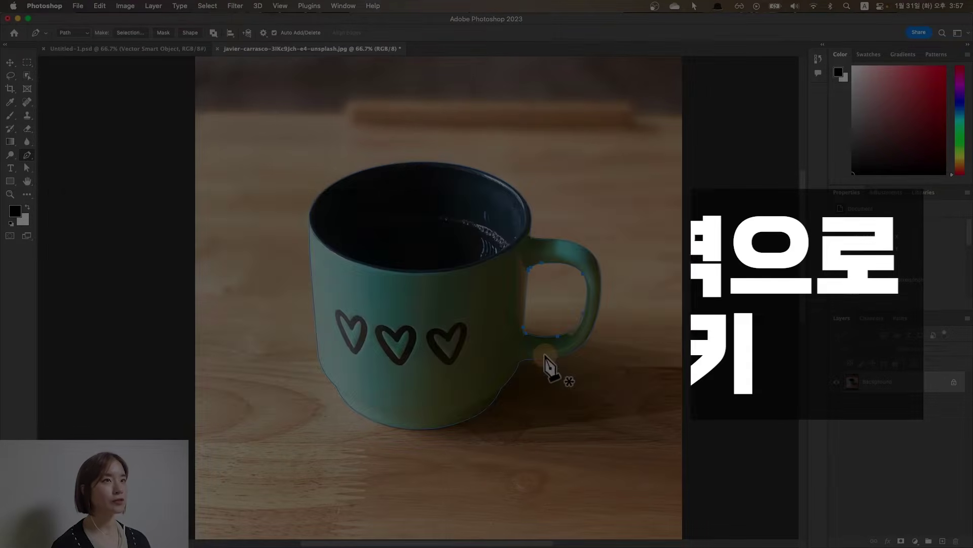
pyautogui.press('super+Return')
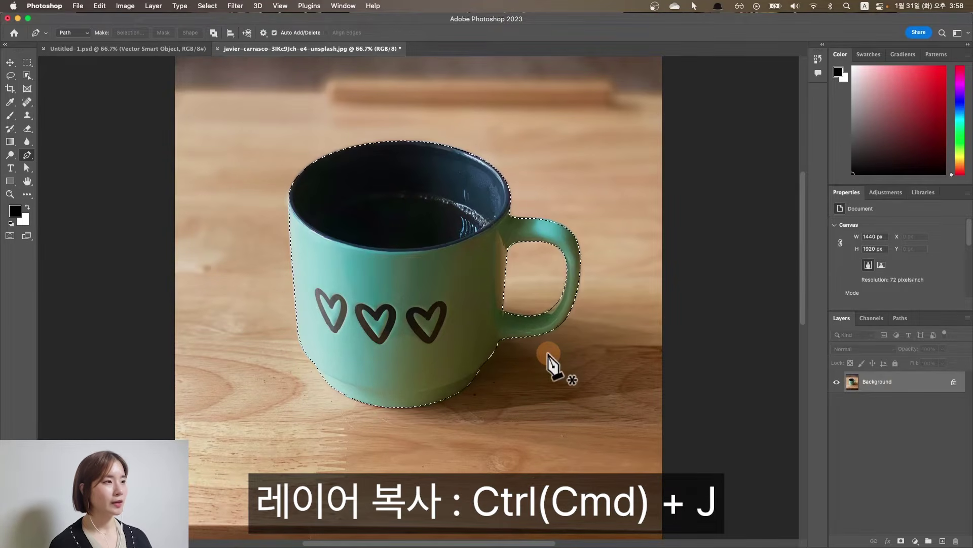
pyautogui.press('super+j')
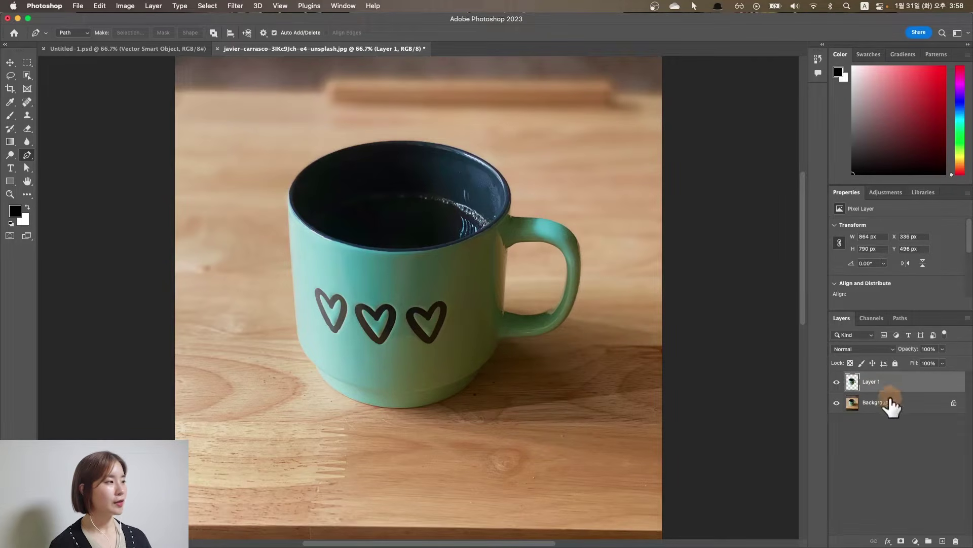
# Hide the Background layer and make Layer 1 with the cut-out mug the active layer
pyautogui.click(874, 405)
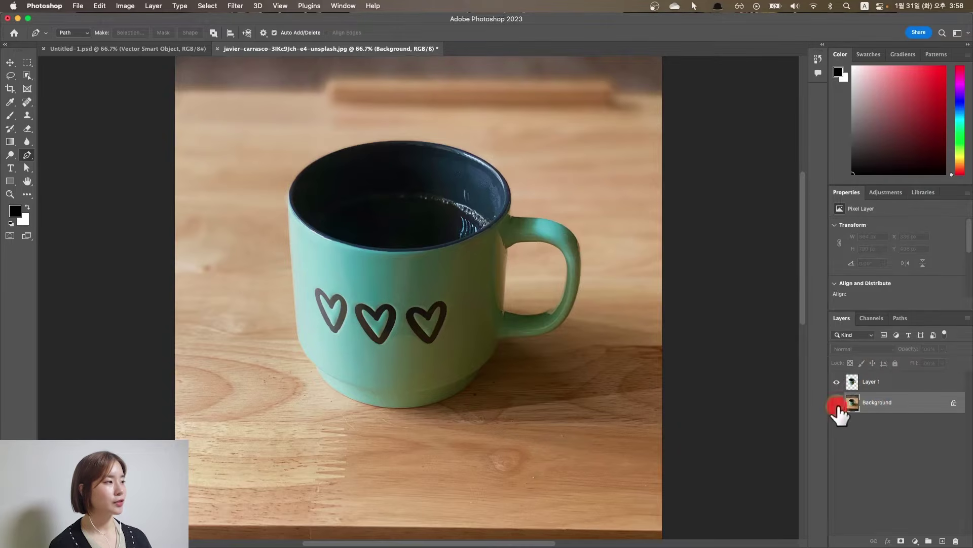
pyautogui.click(837, 402)
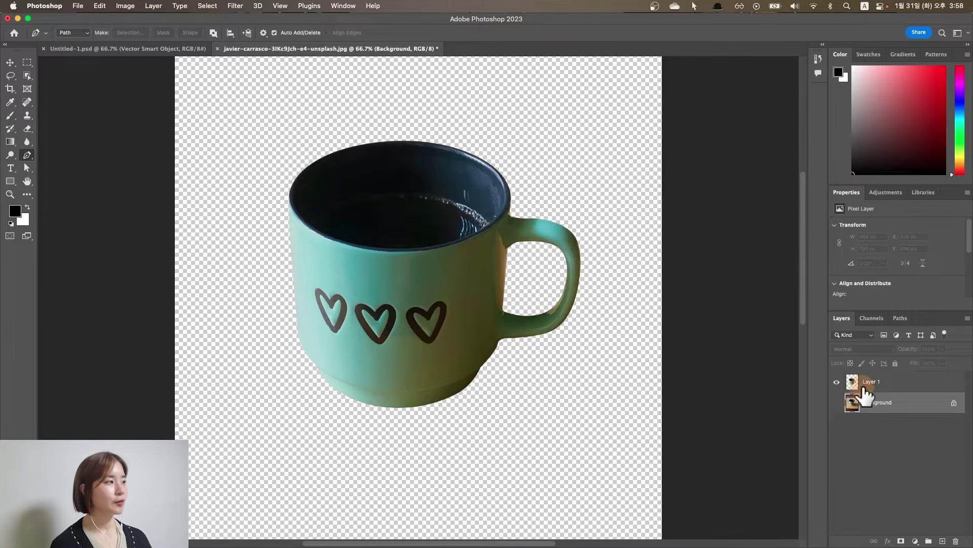
pyautogui.click(885, 383)
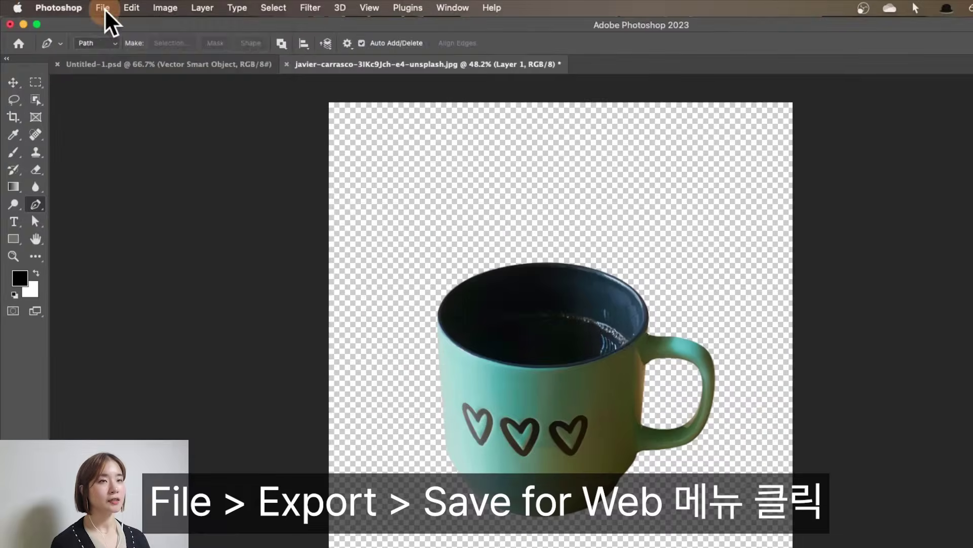
# Open Save for Web (Legacy) for the cut-out mug and set the file format to PNG-24
pyautogui.click(77, 6)
pyautogui.moveTo(208, 169)
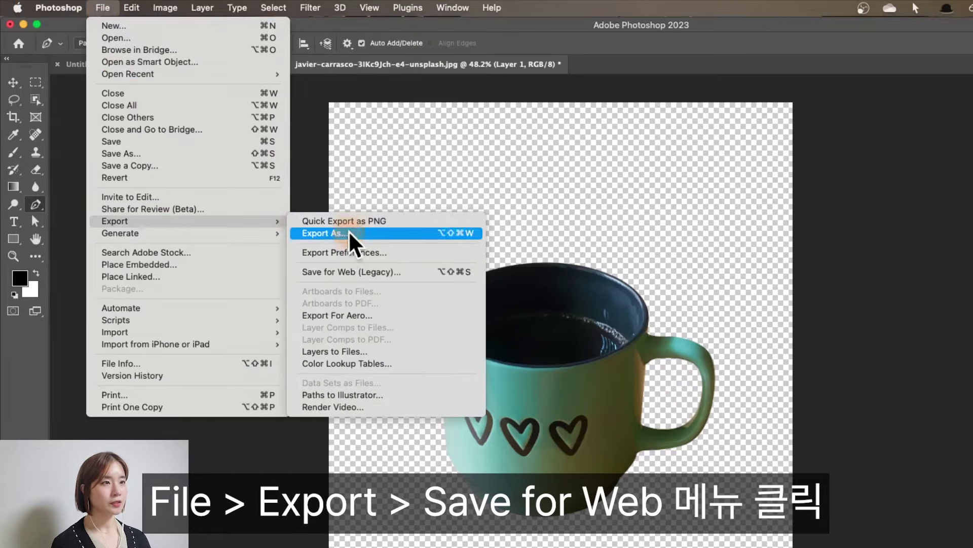
pyautogui.click(371, 273)
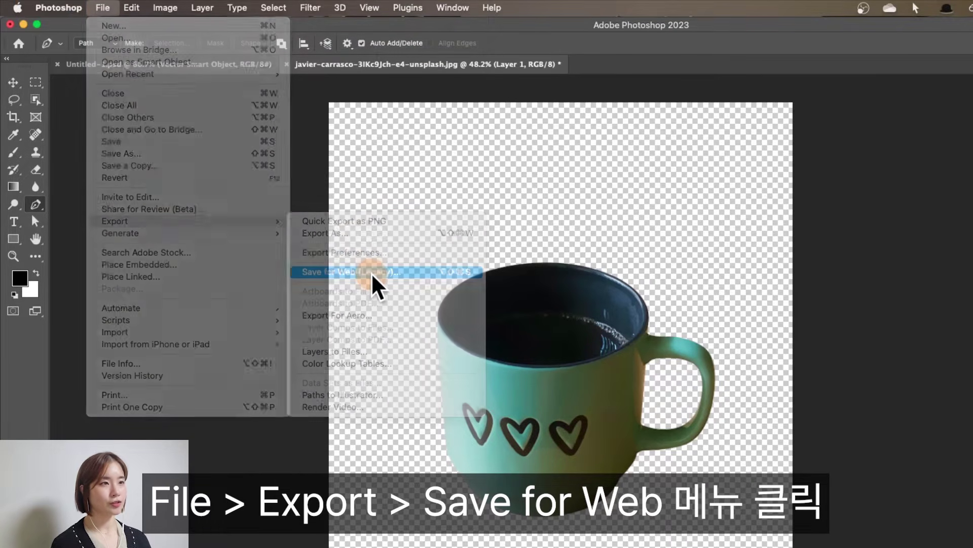
pyautogui.click(601, 121)
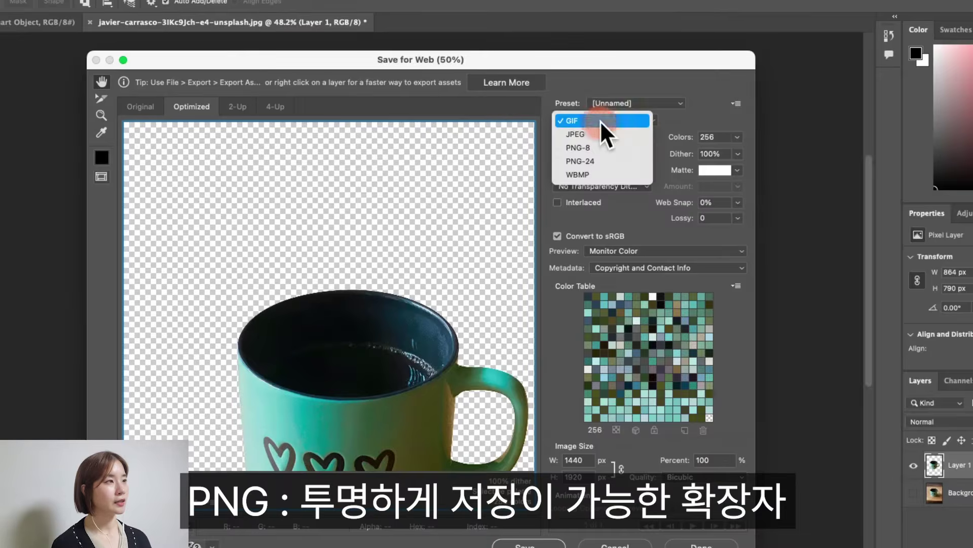
pyautogui.click(601, 162)
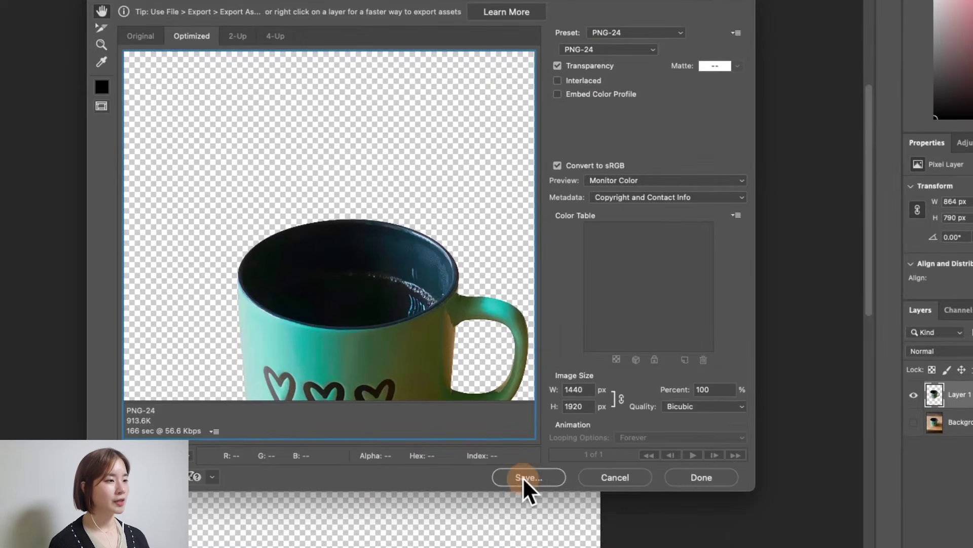
# Save the optimized image under the file name cup in folder 00
pyautogui.click(516, 475)
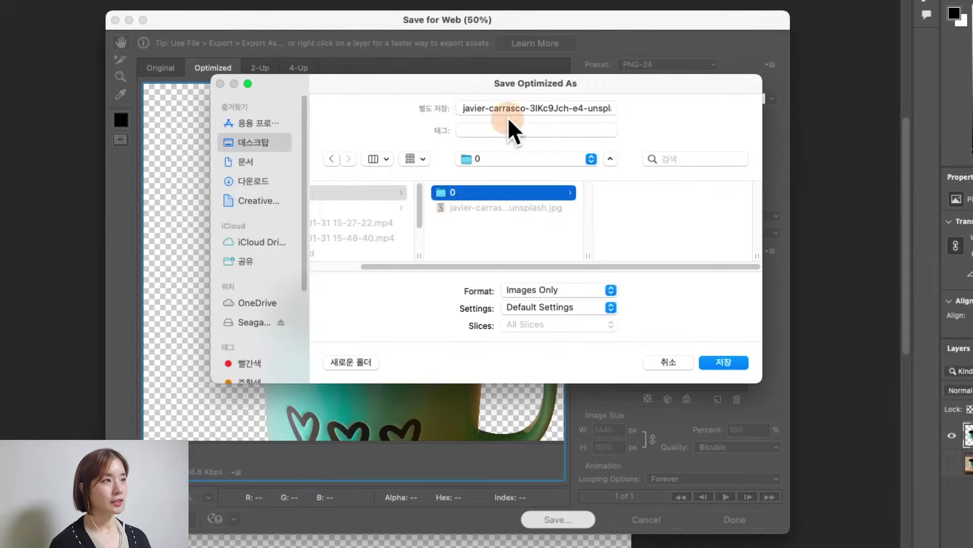
pyautogui.click(492, 107)
pyautogui.write('cup')
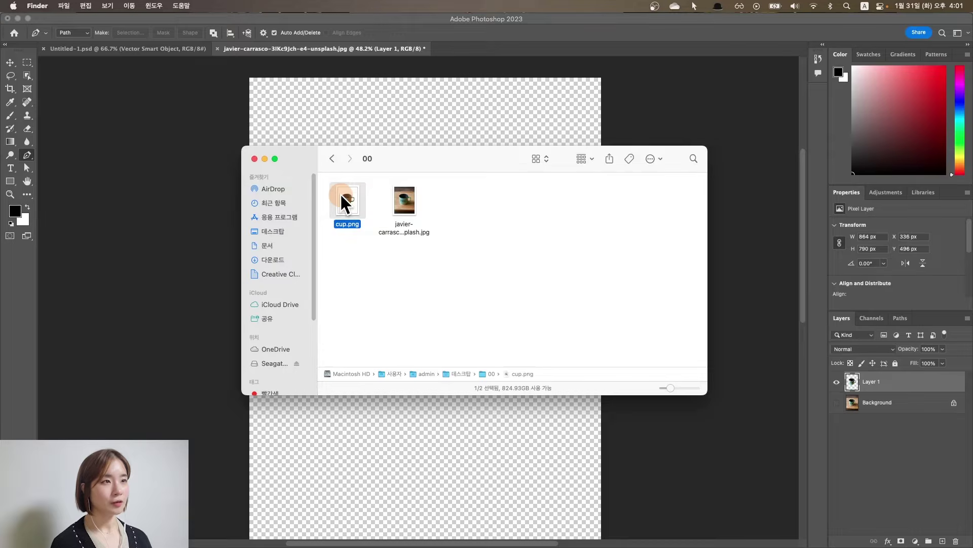
# Preview the exported cup.png in Finder and compare it with the original mug photo
pyautogui.press('space')
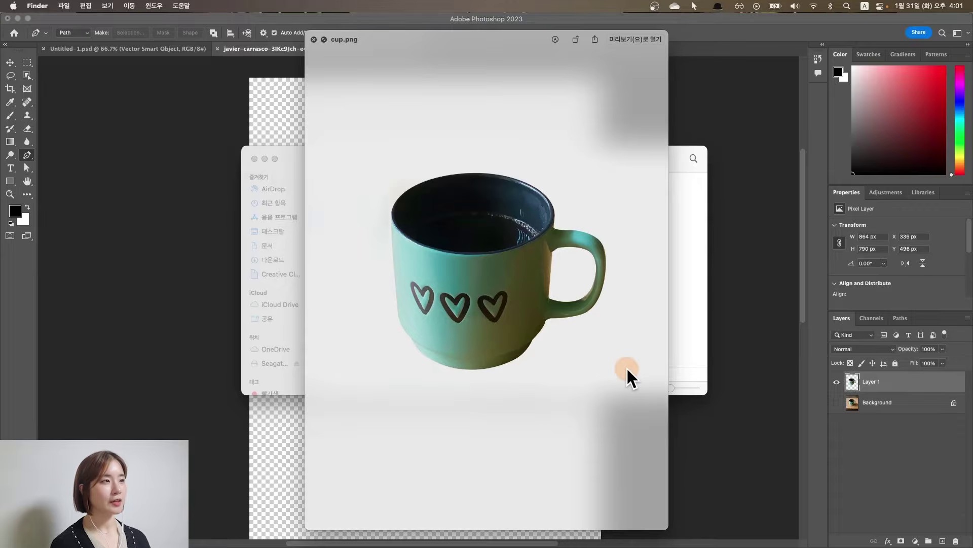
pyautogui.press('Right')
pyautogui.press('Left')
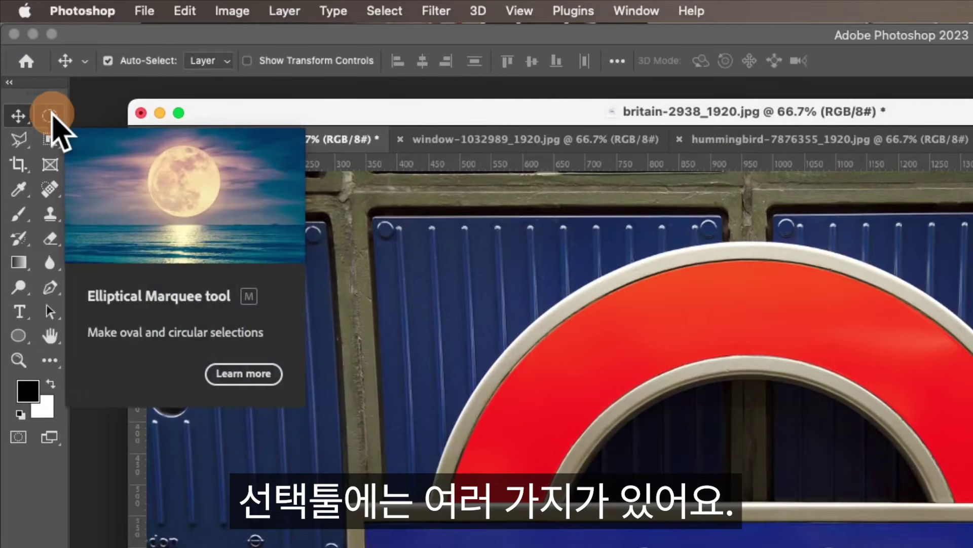
# Examine the tool variants available in the marquee, lasso and pen tool groups
pyautogui.moveTo(53, 114)
pyautogui.mouseDown()
pyautogui.moveTo(113, 135)
pyautogui.moveTo(124, 128)
pyautogui.moveTo(115, 128)
pyautogui.mouseUp()
pyautogui.moveTo(18, 141)
pyautogui.mouseDown()
pyautogui.moveTo(89, 172)
pyautogui.moveTo(23, 147)
pyautogui.moveTo(183, 161)
pyautogui.moveTo(180, 173)
pyautogui.moveTo(165, 173)
pyautogui.moveTo(177, 161)
pyautogui.moveTo(81, 228)
pyautogui.mouseUp()
pyautogui.moveTo(50, 287); pyautogui.dragTo(131, 293)
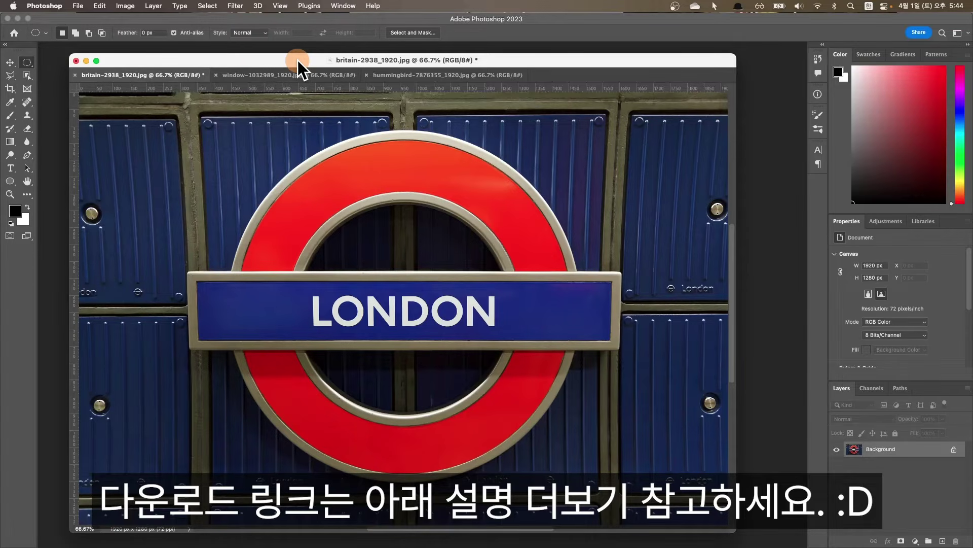
# Place guides along the red ring's top and left edges and select the ring with the Elliptical Marquee tool from their intersection
pyautogui.press('p')
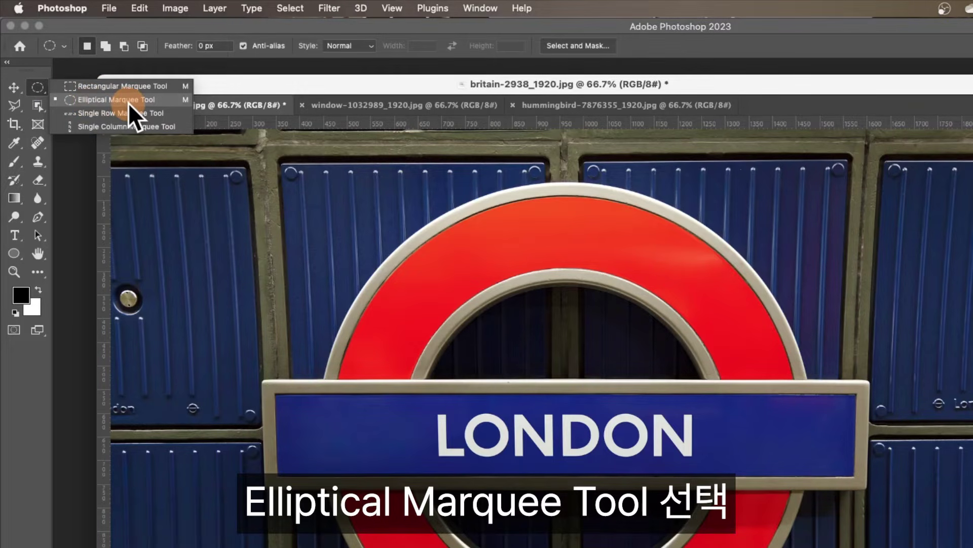
pyautogui.click(129, 103)
pyautogui.moveTo(343, 89); pyautogui.dragTo(345, 130)
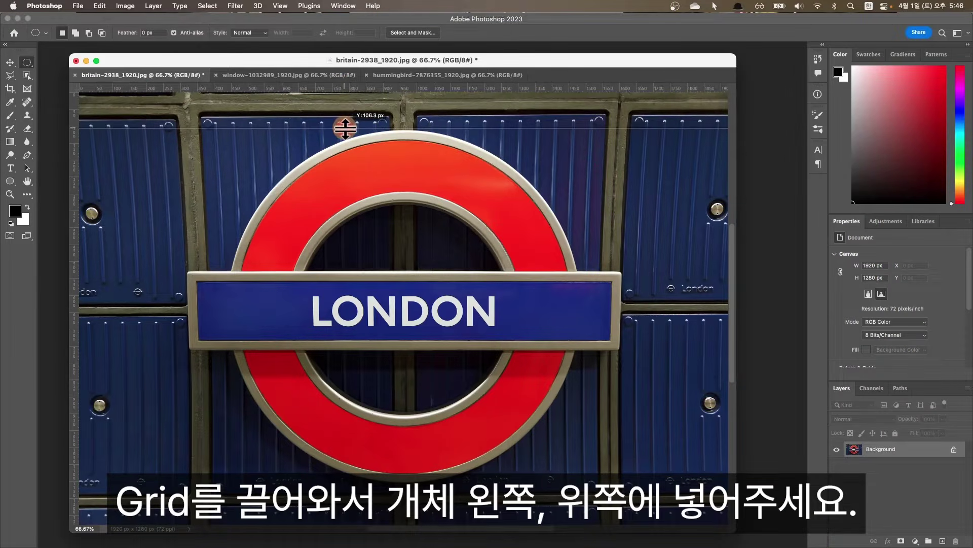
pyautogui.moveTo(74, 218); pyautogui.dragTo(231, 225)
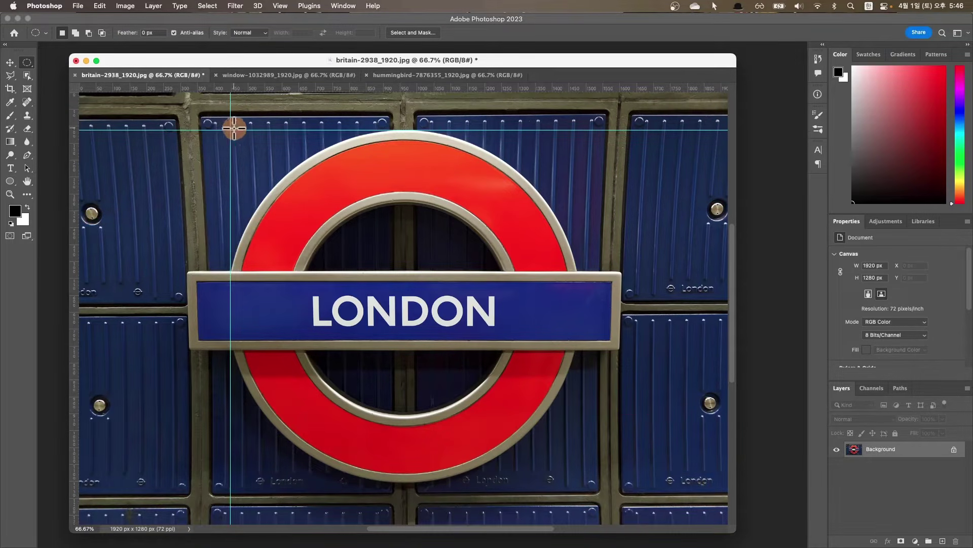
pyautogui.moveTo(230, 130); pyautogui.dragTo(580, 481)
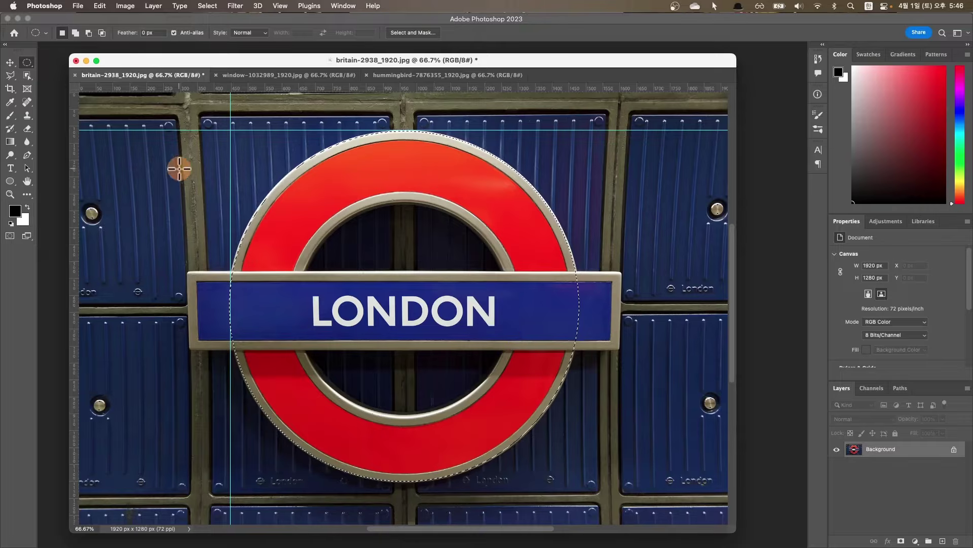
# Add both ends of the LONDON nameplate to the circular selection with the Rectangular Marquee tool
pyautogui.rightClick(27, 62)
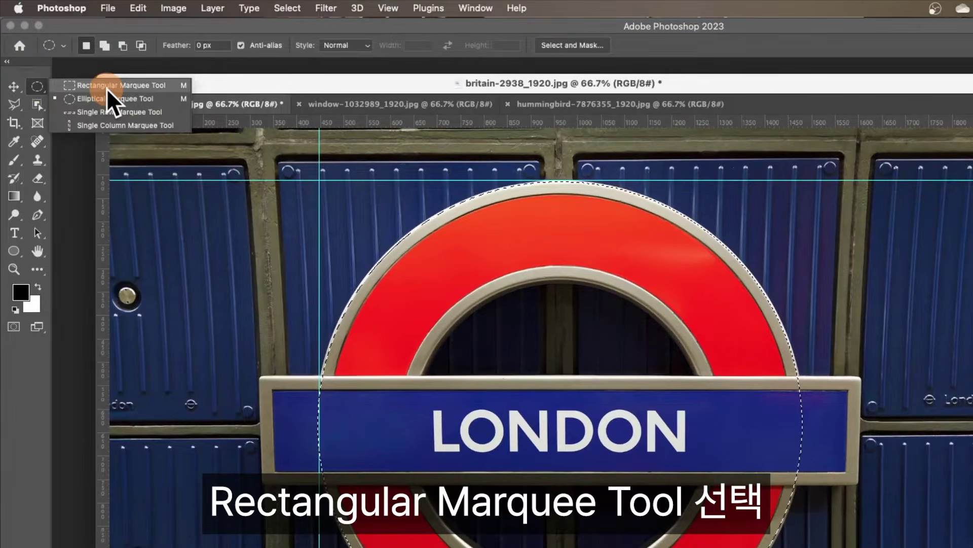
pyautogui.click(127, 96)
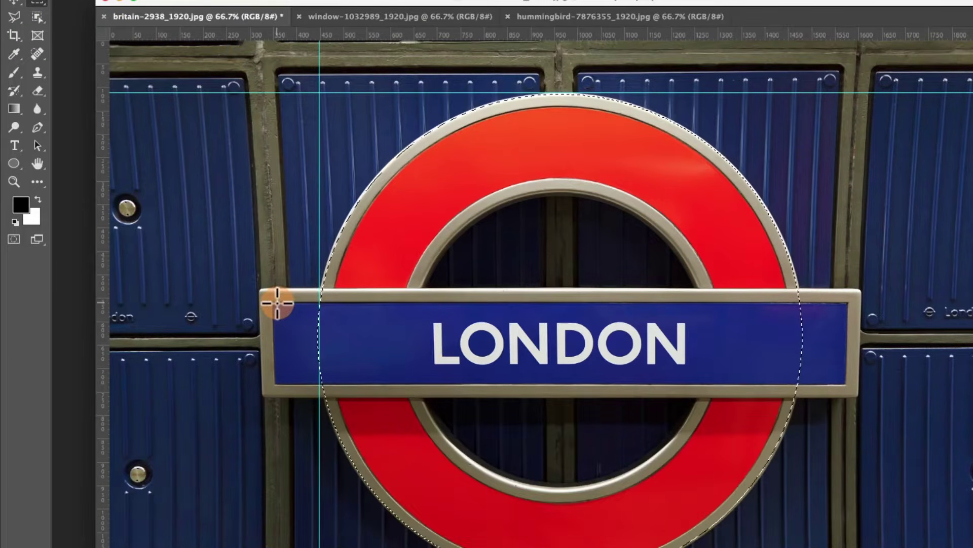
pyautogui.moveTo(277, 391); pyautogui.dragTo(325, 423)
pyautogui.moveTo(325, 336); pyautogui.dragTo(341, 350)
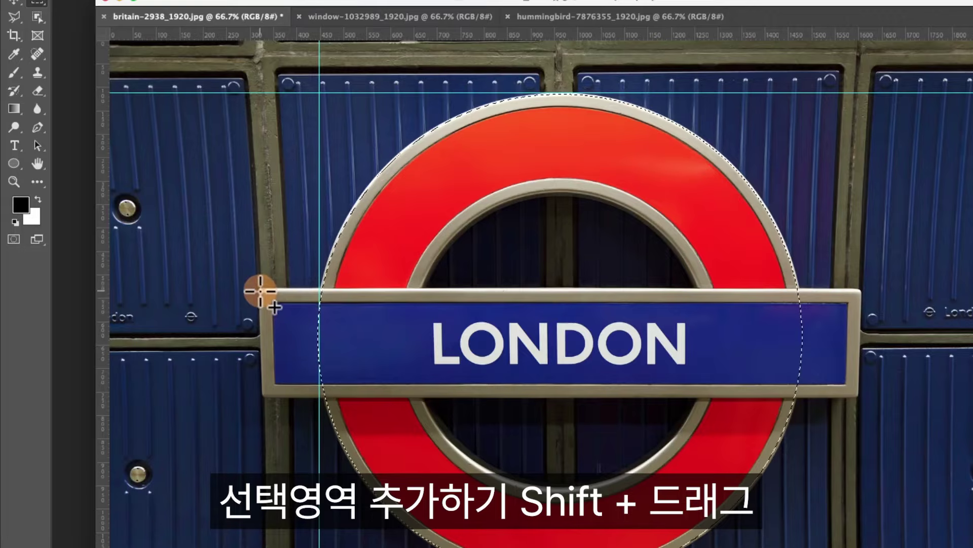
pyautogui.moveTo(260, 290); pyautogui.dragTo(338, 397)
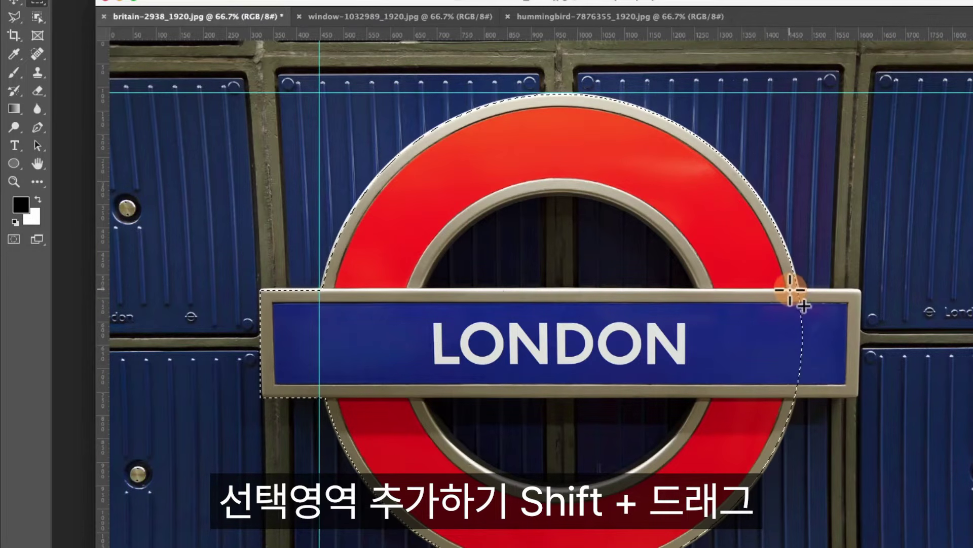
pyautogui.moveTo(791, 291); pyautogui.dragTo(860, 401)
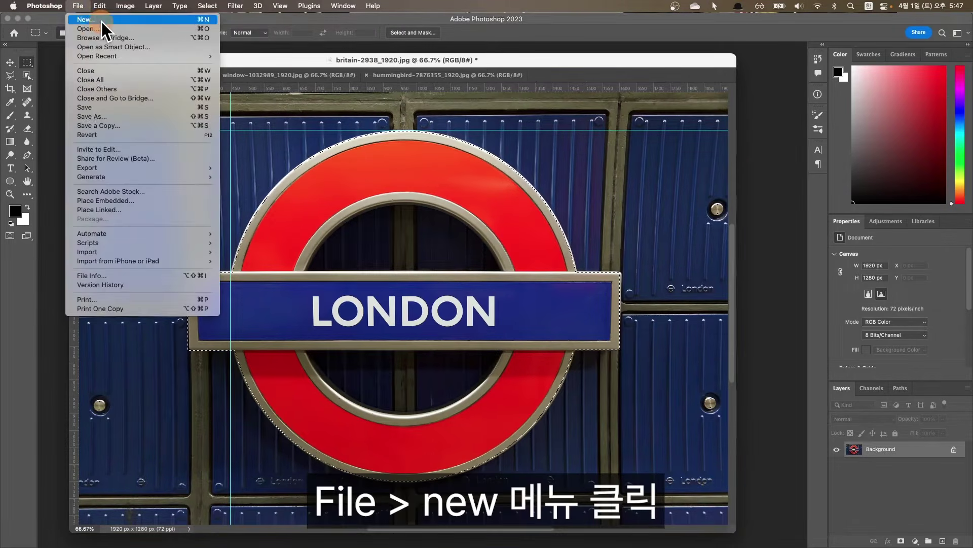
# Paste the selected London sign into a new 1920 × 1080 px document and clear the selection in the source photo
pyautogui.click(102, 21)
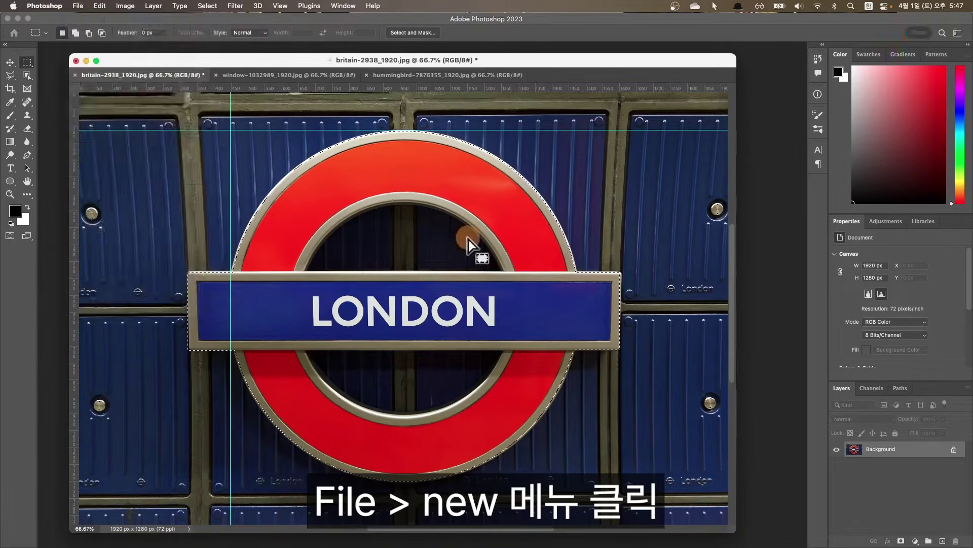
pyautogui.doubleClick(330, 217)
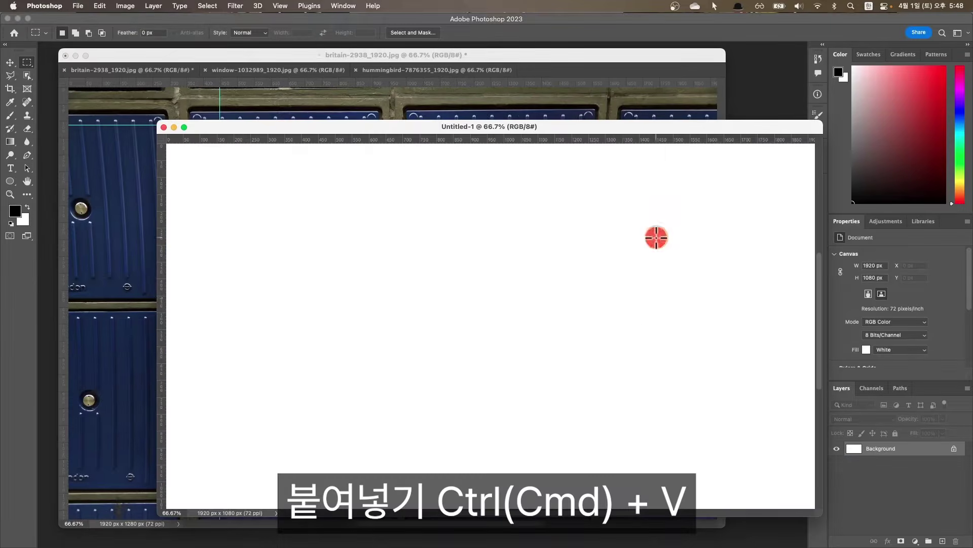
pyautogui.press('super+v')
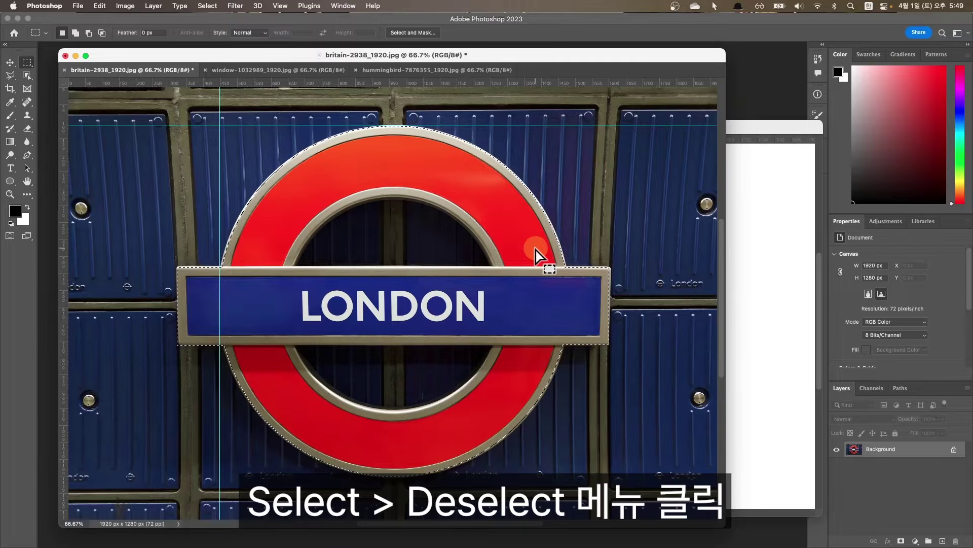
pyautogui.click(208, 6)
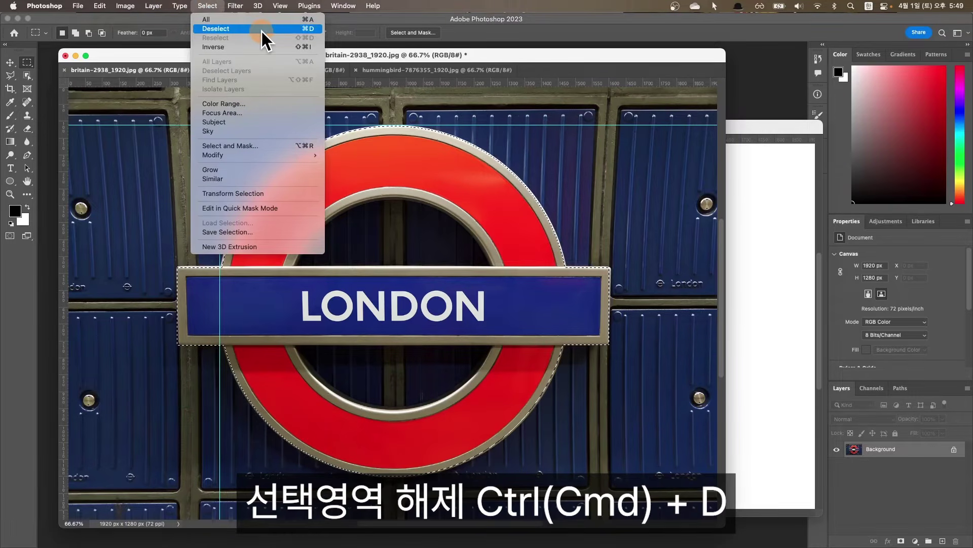
pyautogui.click(261, 29)
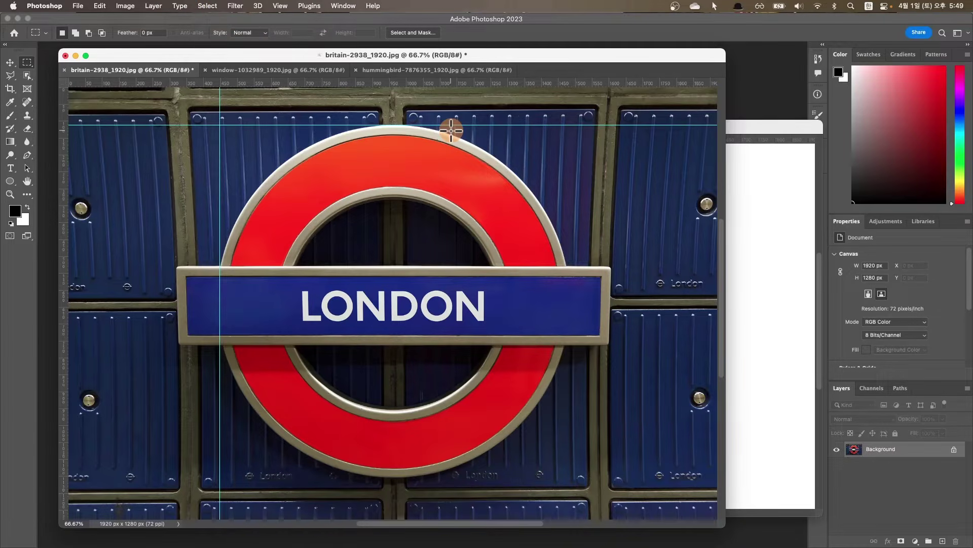
# Switch to window-1032989_1920.jpg and try to enclose the window frame in a rectangular marquee selection
pyautogui.click(223, 69)
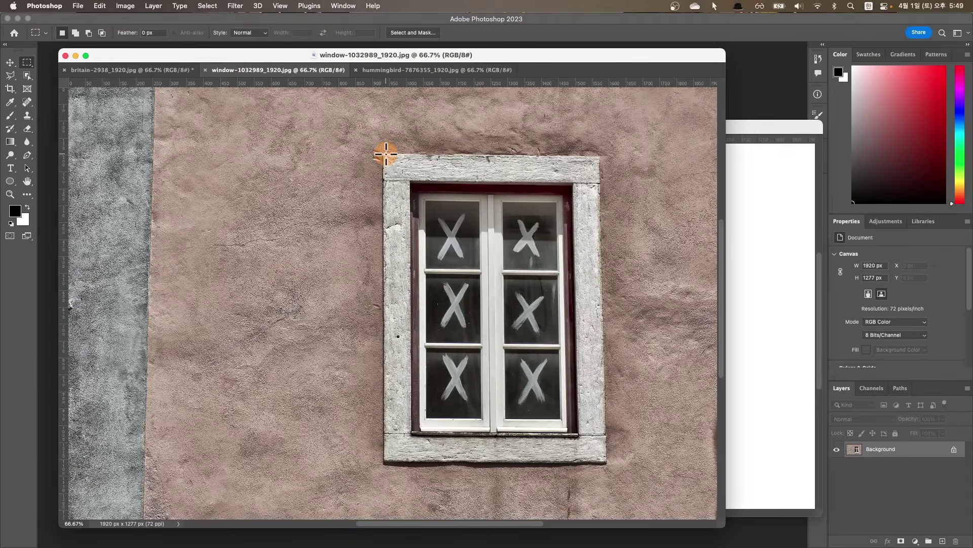
pyautogui.moveTo(384, 154); pyautogui.dragTo(606, 463)
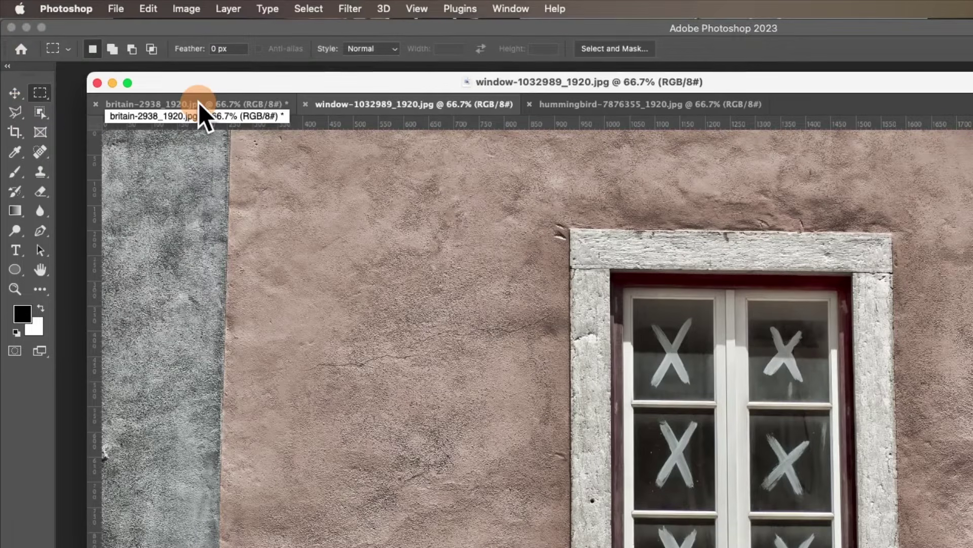
# Try out a four-sided Polygonal Lasso selection on the plain wall beside the window
pyautogui.moveTo(15, 112); pyautogui.dragTo(111, 126)
pyautogui.click(336, 271)
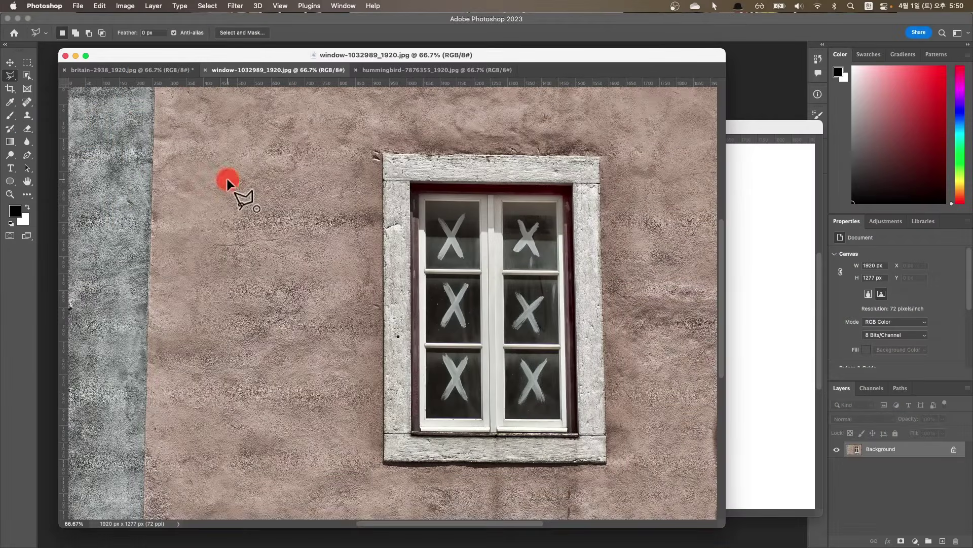
pyautogui.click(207, 369)
pyautogui.click(323, 394)
pyautogui.click(332, 229)
pyautogui.click(216, 170)
pyautogui.click(230, 182)
# Select the stone window frame with the Polygonal Lasso by placing points on its four outer corners
pyautogui.click(381, 158)
pyautogui.click(385, 460)
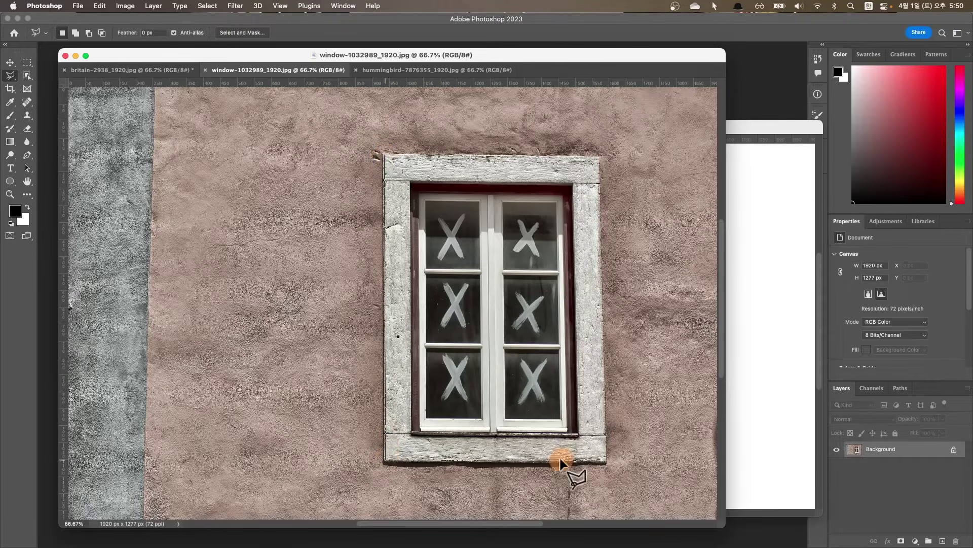
pyautogui.click(598, 170)
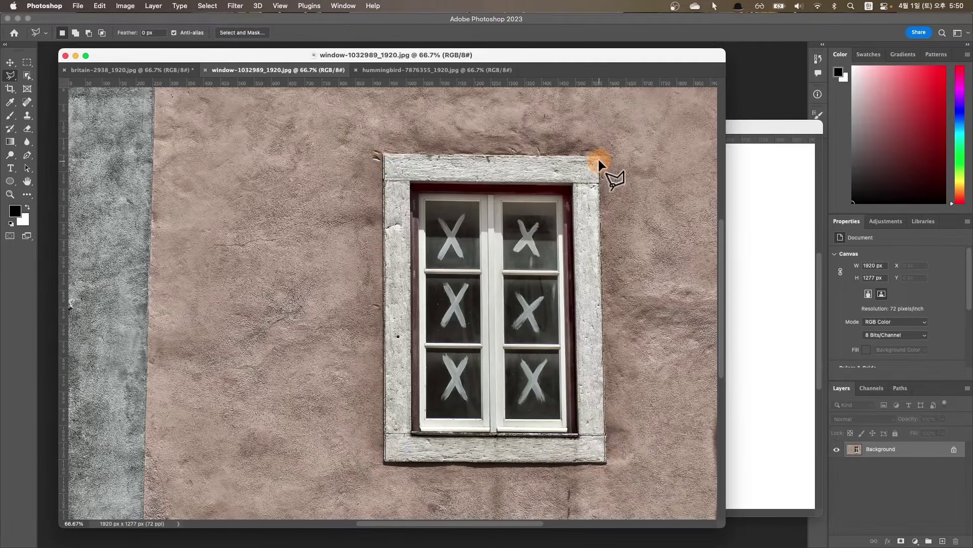
pyautogui.click(385, 157)
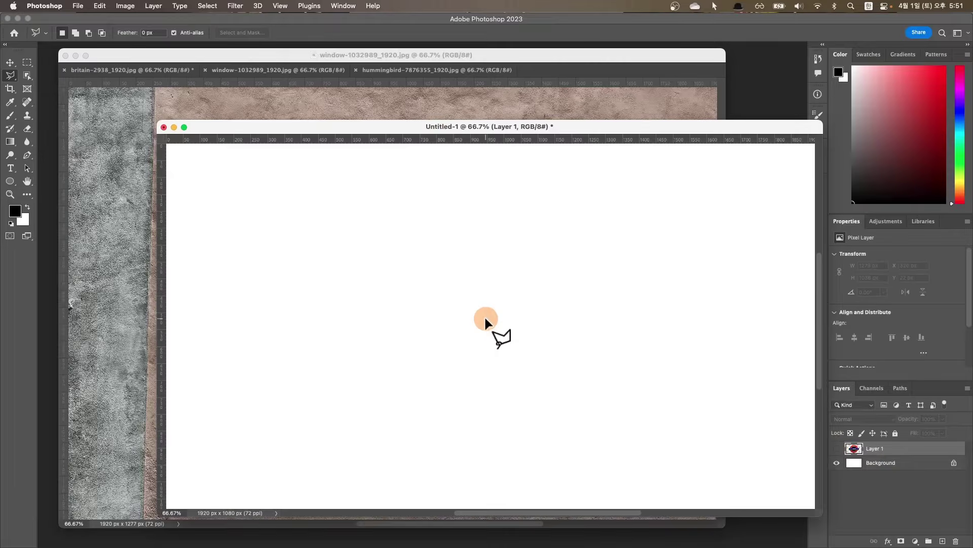
# Paste the selected window into the Untitled-1 document and clear the selection in the window photo
pyautogui.press('super+v')
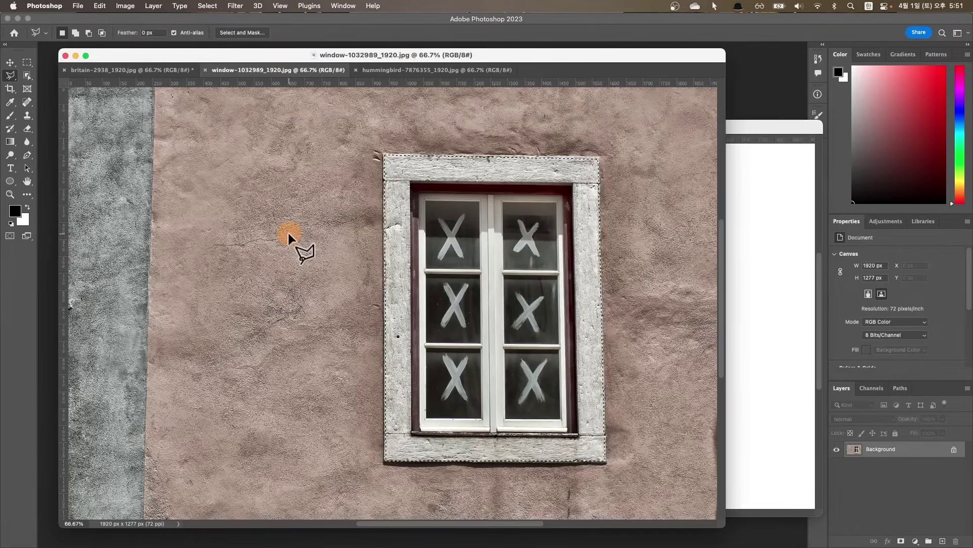
pyautogui.press('super+d')
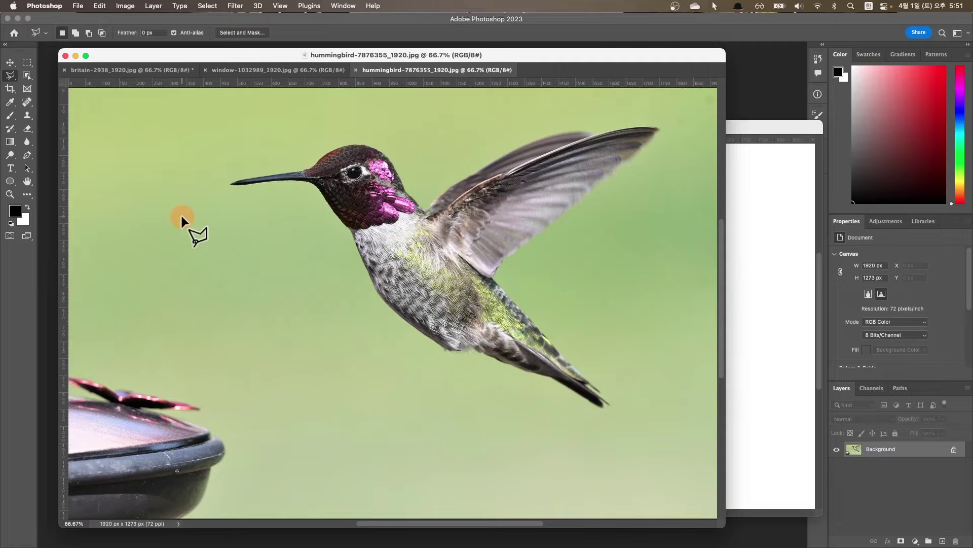
# Try selecting the hummingbird photo's green background with the Magic Wand tool, check the selection edges and deselect
pyautogui.click(28, 75)
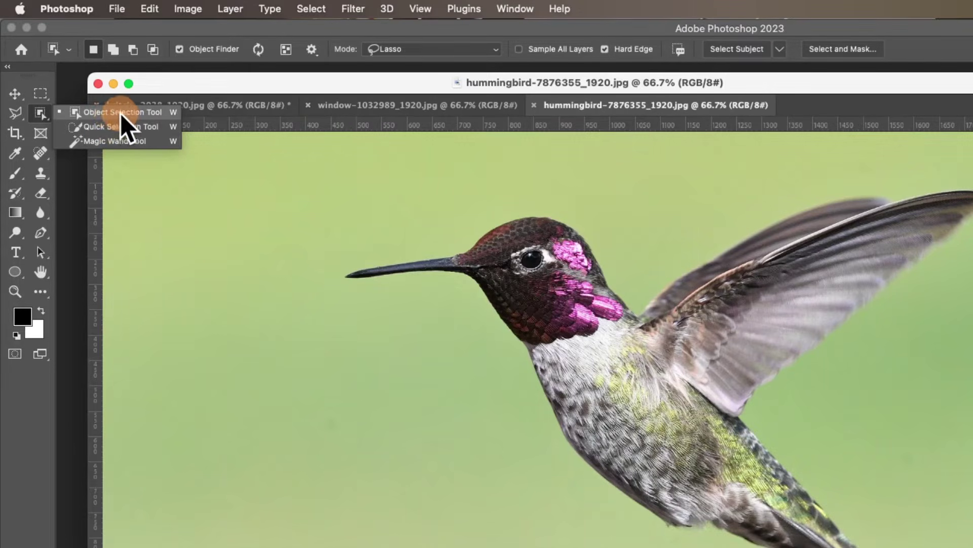
pyautogui.click(134, 141)
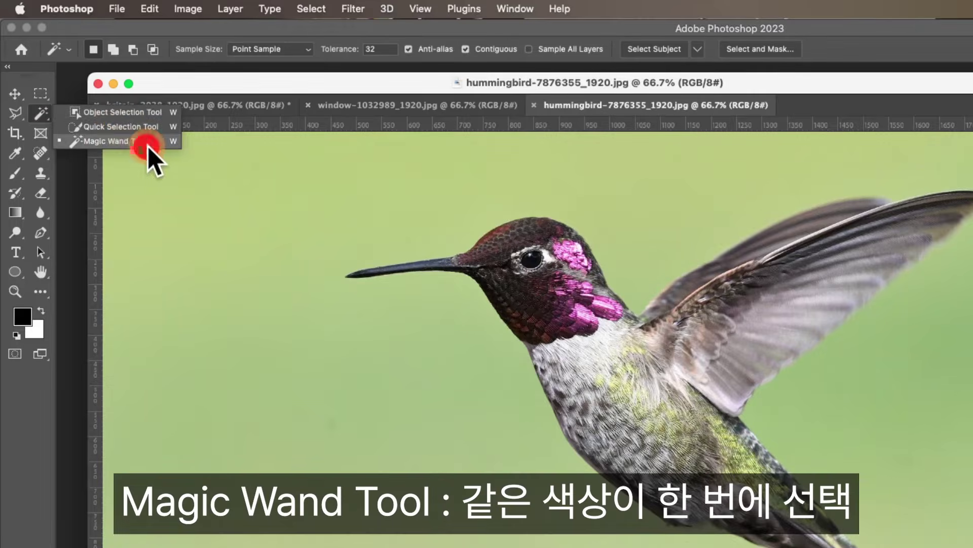
pyautogui.click(346, 311)
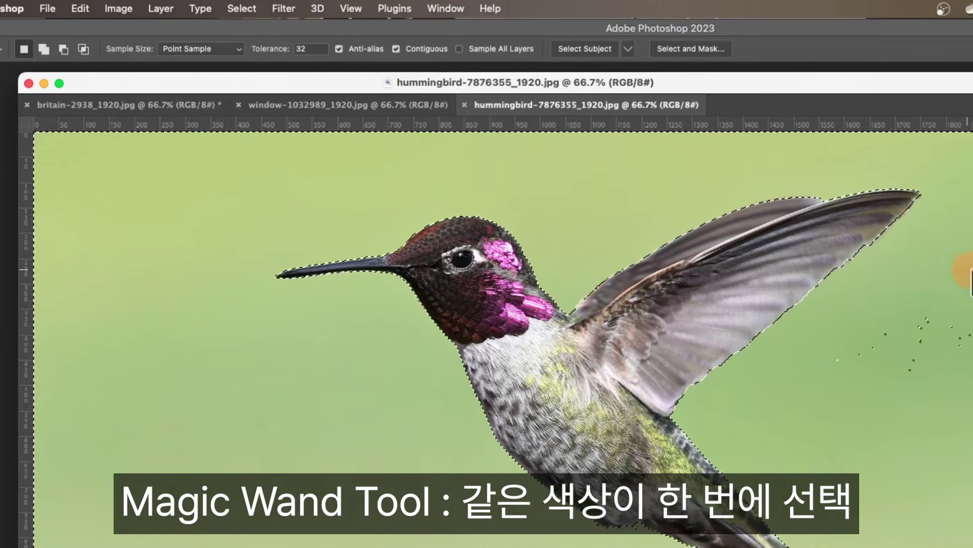
pyautogui.scroll(-10, 879, 354)
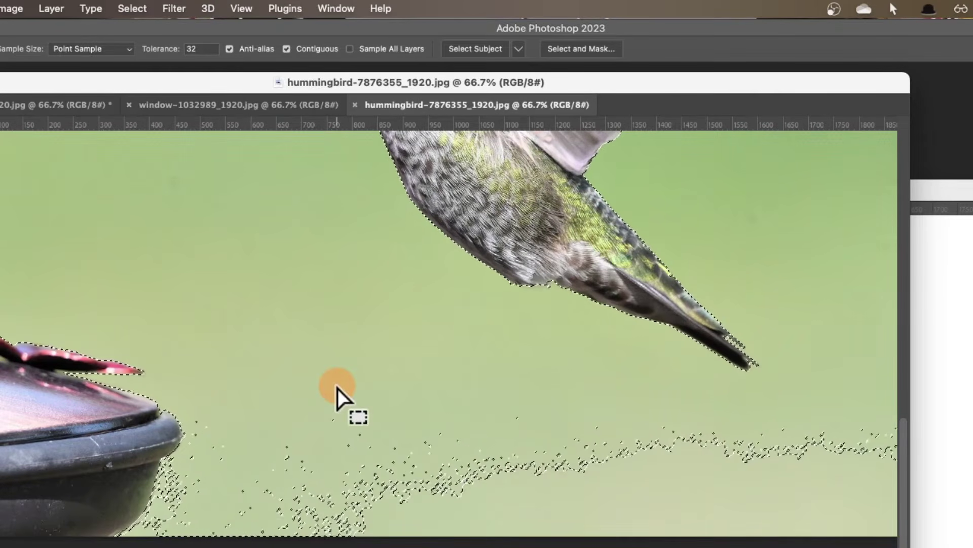
pyautogui.scroll(5, 188, 297)
pyautogui.hscroll(-4, 187, 297)
pyautogui.hotkey('ctrl', 'd')
# Brush over the green background beside and below the hummingbird with the Quick Selection tool to select it
pyautogui.rightClick(40, 113)
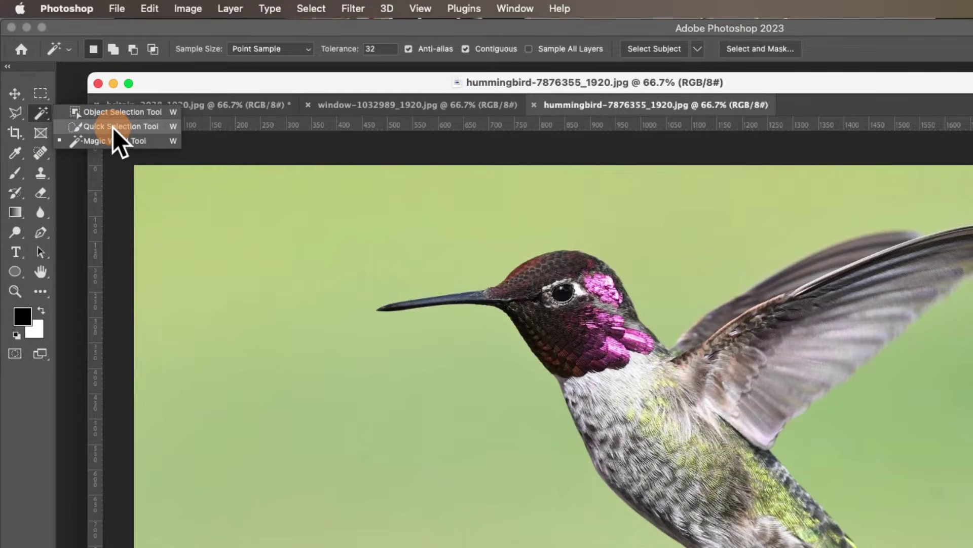
pyautogui.click(113, 127)
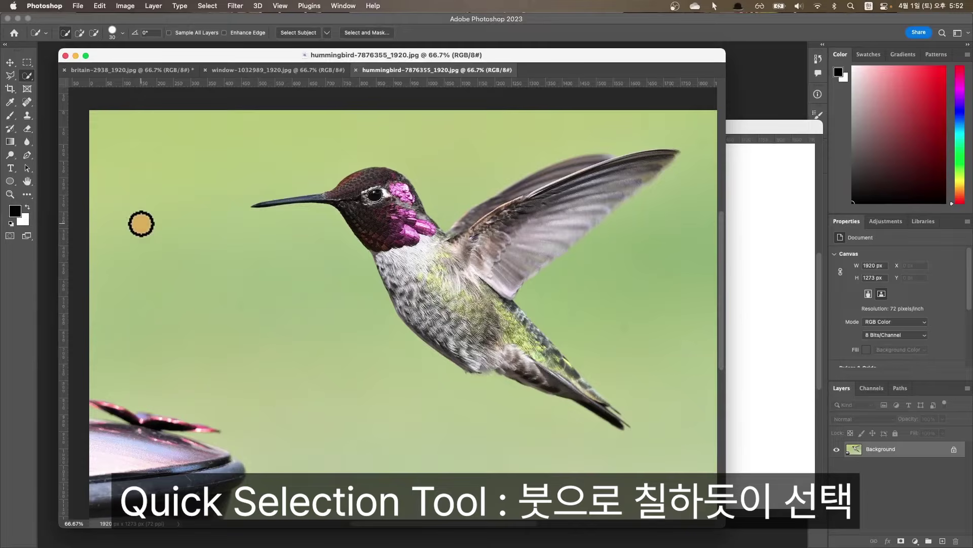
pyautogui.moveTo(141, 224); pyautogui.dragTo(389, 452)
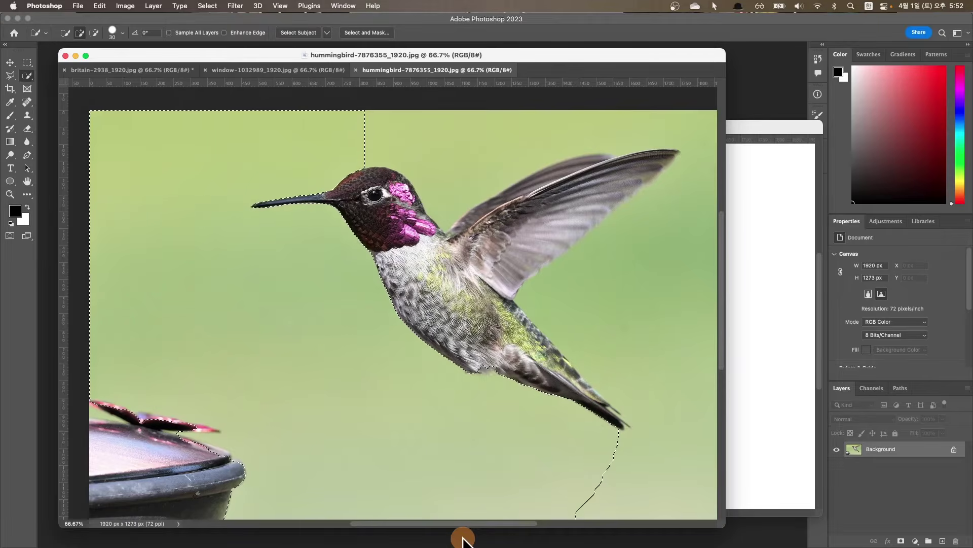
# Select the whole hummingbird with the Object Selection tool and paste it into the Untitled-1 document
pyautogui.rightClick(27, 75)
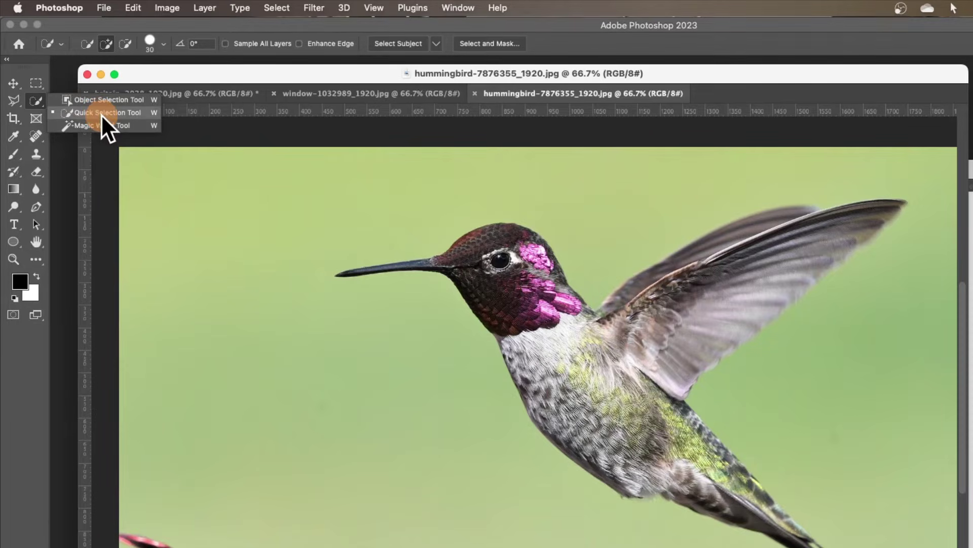
pyautogui.click(90, 103)
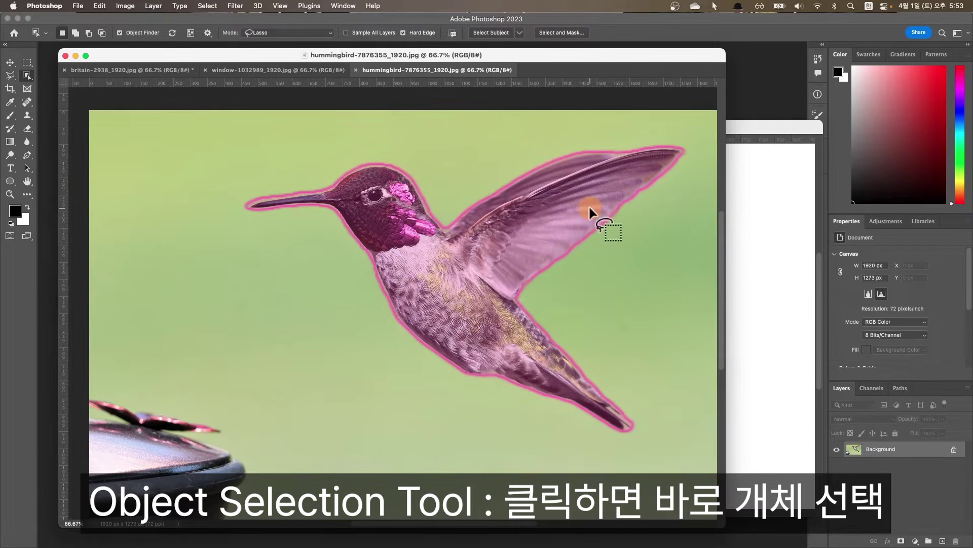
pyautogui.click(403, 232)
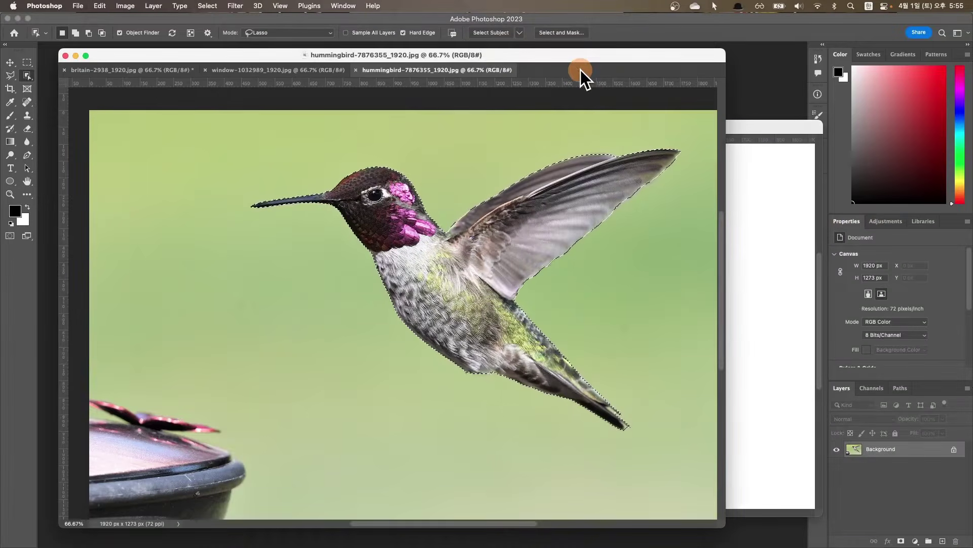
pyautogui.click(753, 126)
pyautogui.press('super+v')
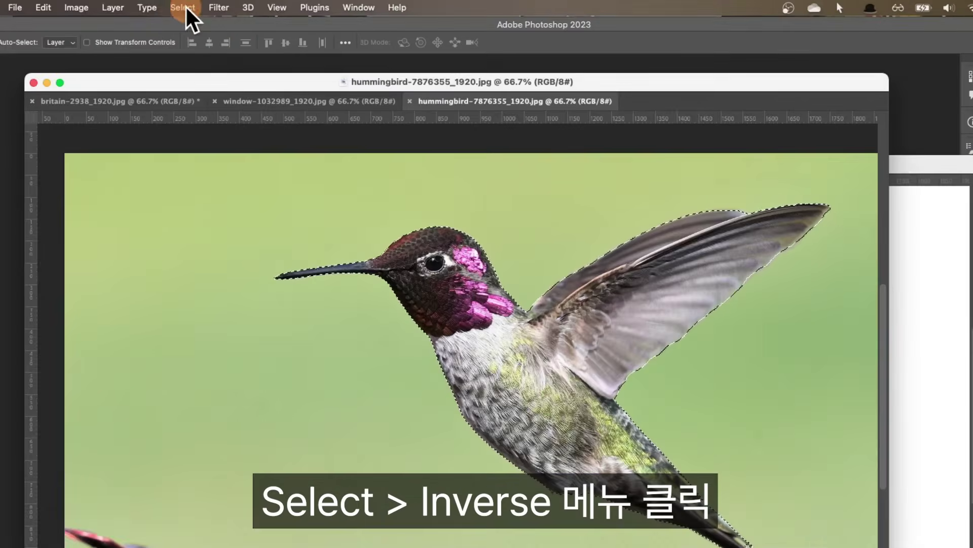
# Invert the hummingbird selection and try to delete the surrounding area from the locked Background layer
pyautogui.click(207, 6)
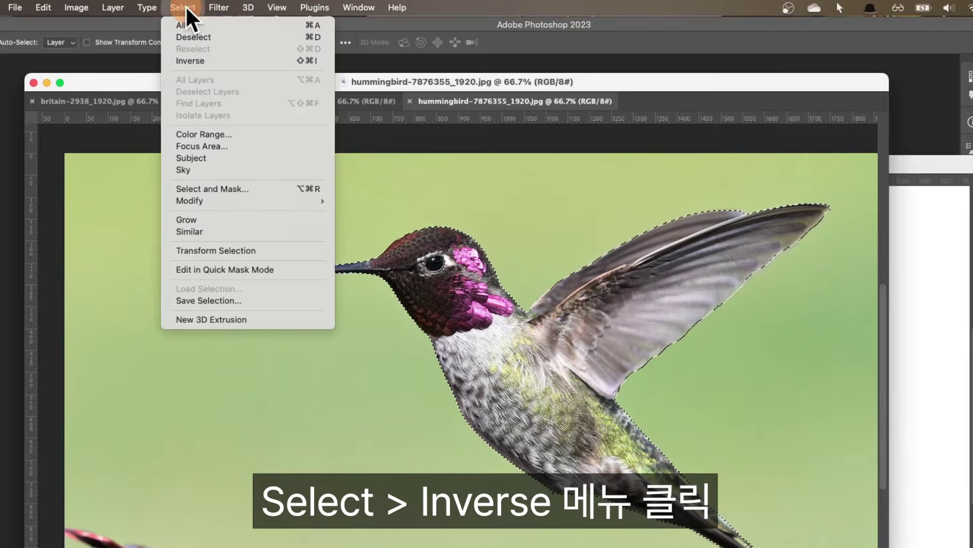
pyautogui.click(215, 62)
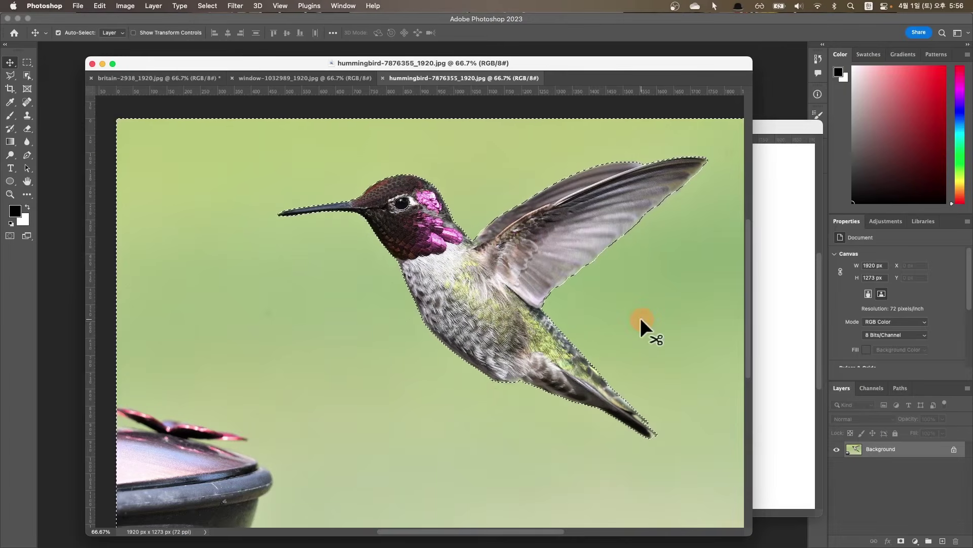
pyautogui.hotkey('shift', 'BackSpace')
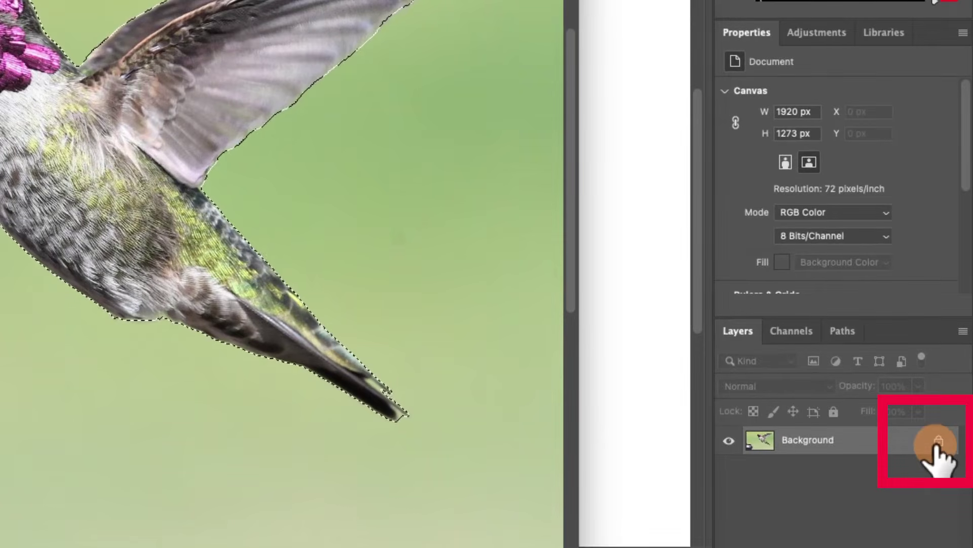
# Unlock the Background layer and delete the selected area around the hummingbird, clearing the selection
pyautogui.click(938, 440)
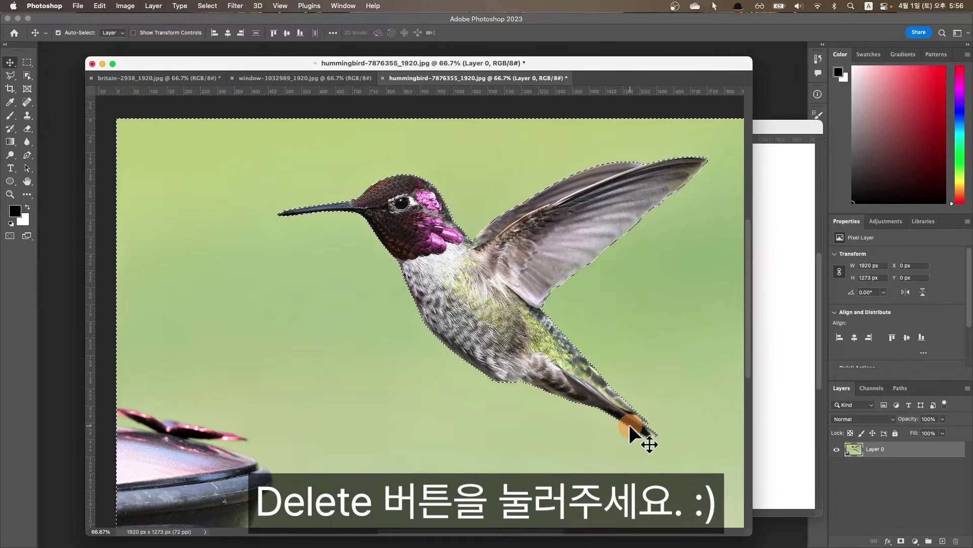
pyautogui.press('Delete')
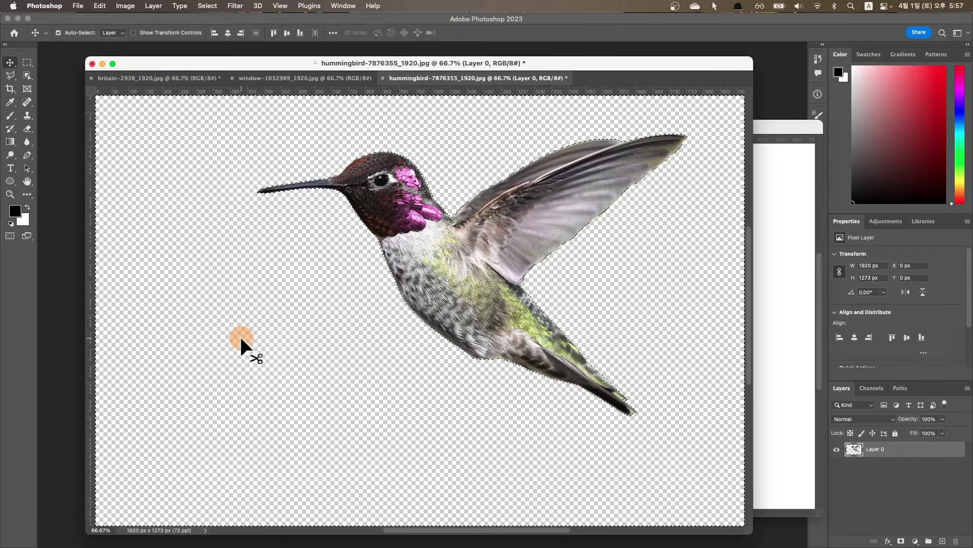
pyautogui.click(208, 6)
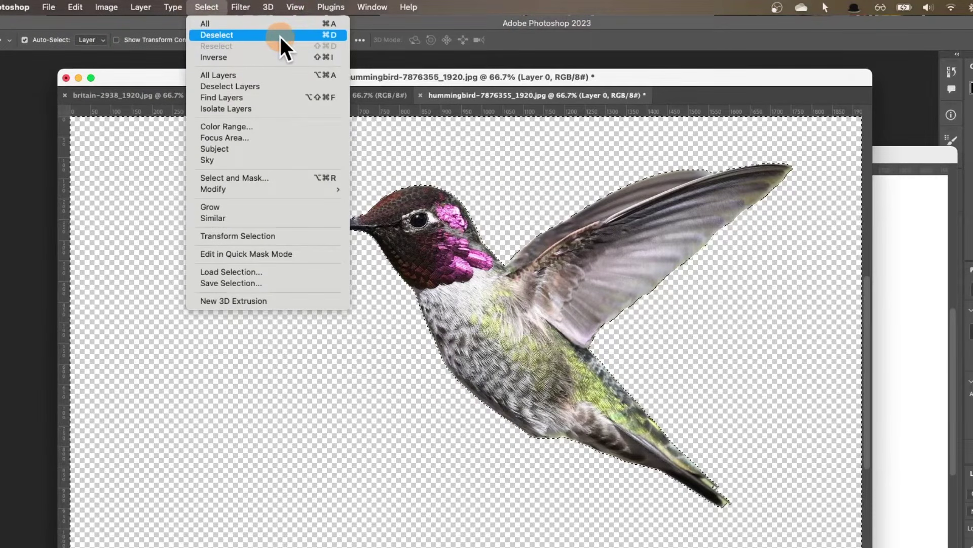
pyautogui.click(279, 35)
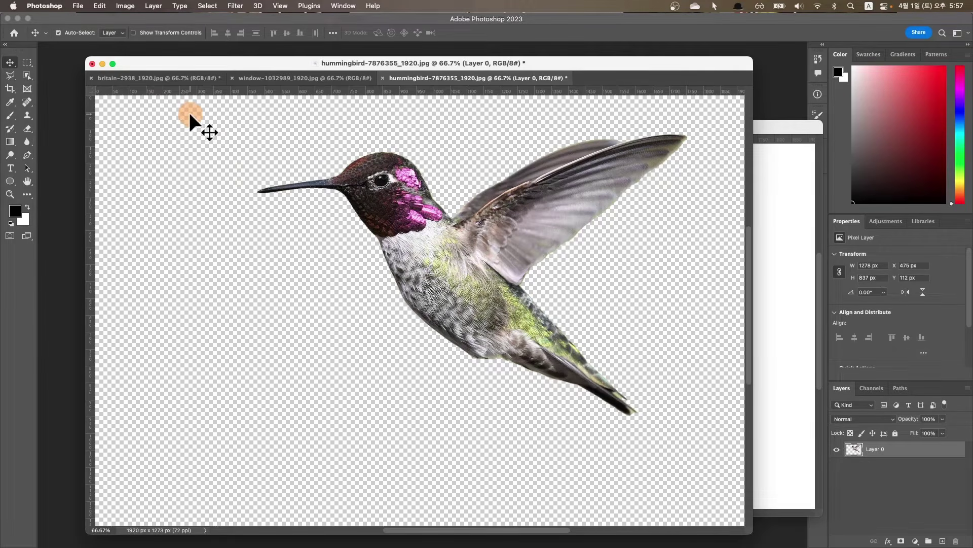
# Export the hummingbird cutout for web as a transparent PNG-24 named bird in folder 00 and preview the saved file
pyautogui.click(77, 5)
pyautogui.moveTo(151, 167)
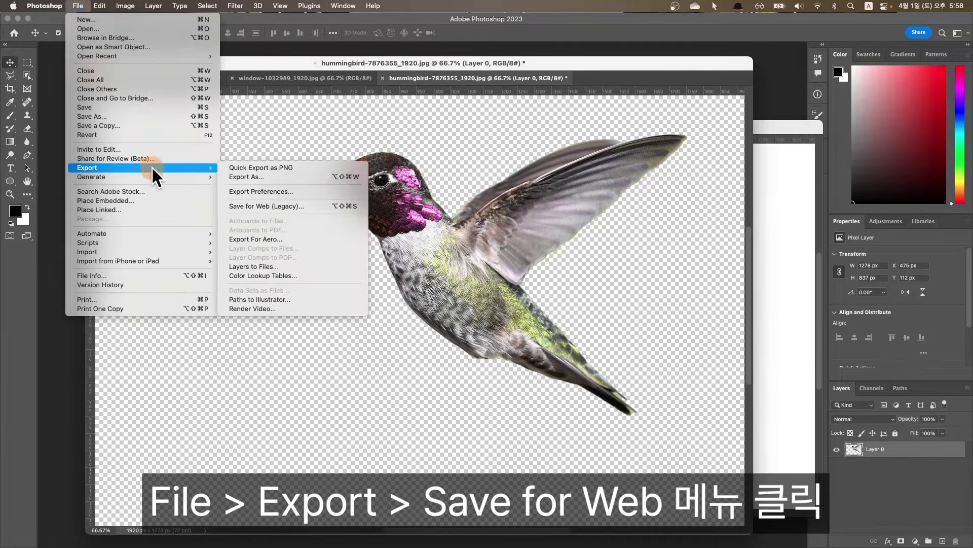
pyautogui.click(268, 206)
pyautogui.click(589, 154)
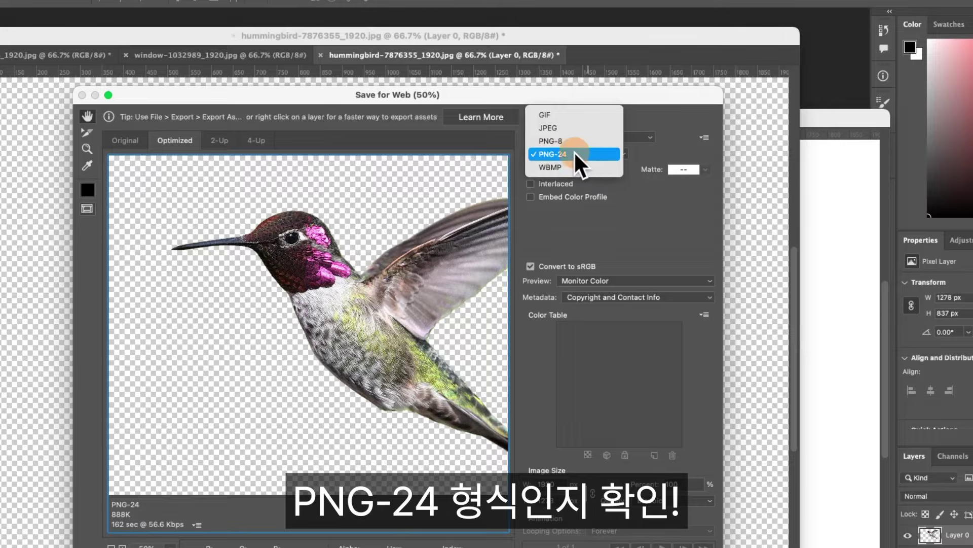
pyautogui.click(588, 154)
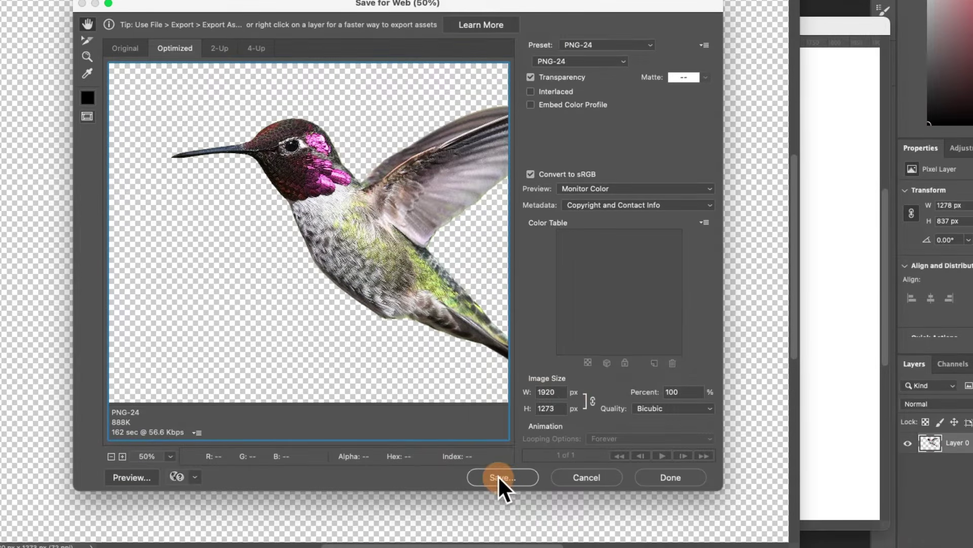
pyautogui.click(507, 479)
pyautogui.write('bird')
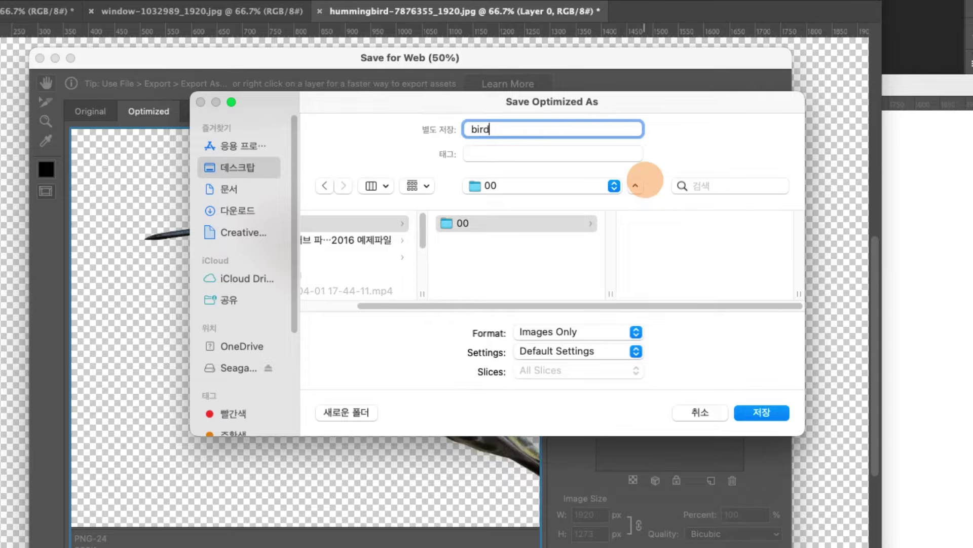
pyautogui.click(763, 414)
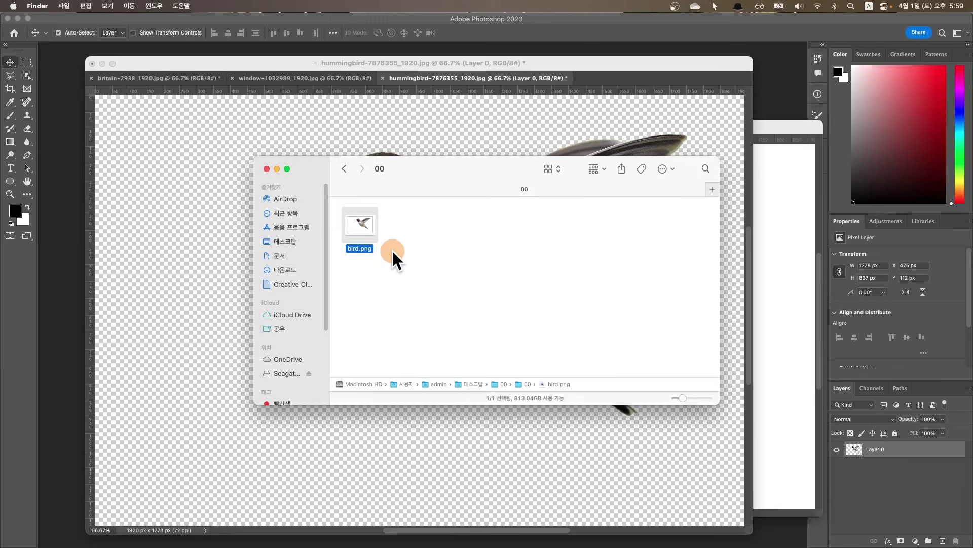
pyautogui.press('space')
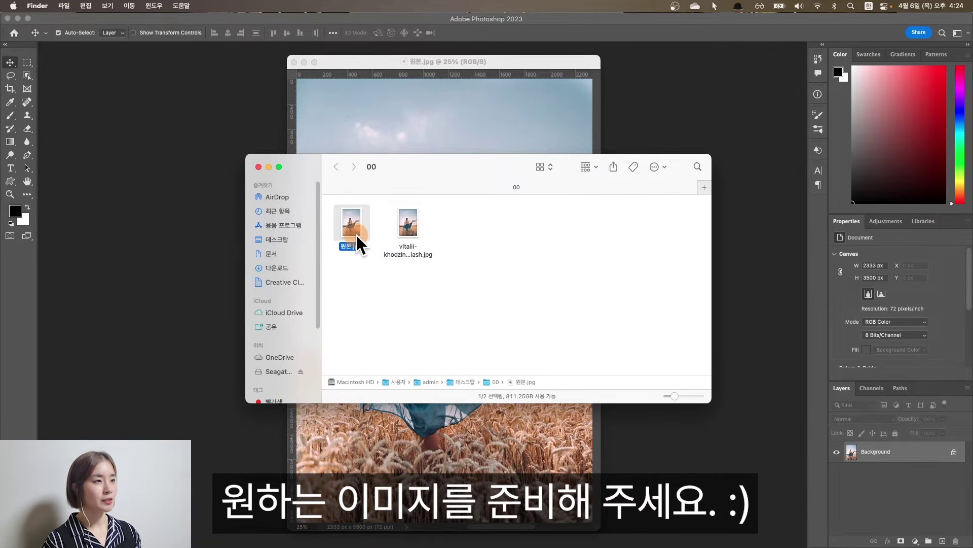
# Check the file info of 원본.jpg and resize the image to 1000 pixels wide, keeping its proportions
pyautogui.press('super+i')
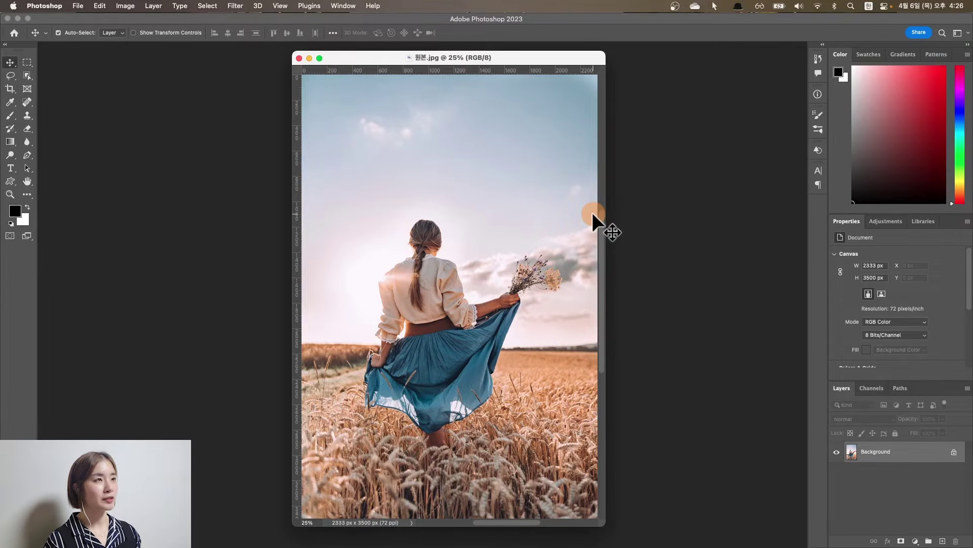
pyautogui.click(125, 5)
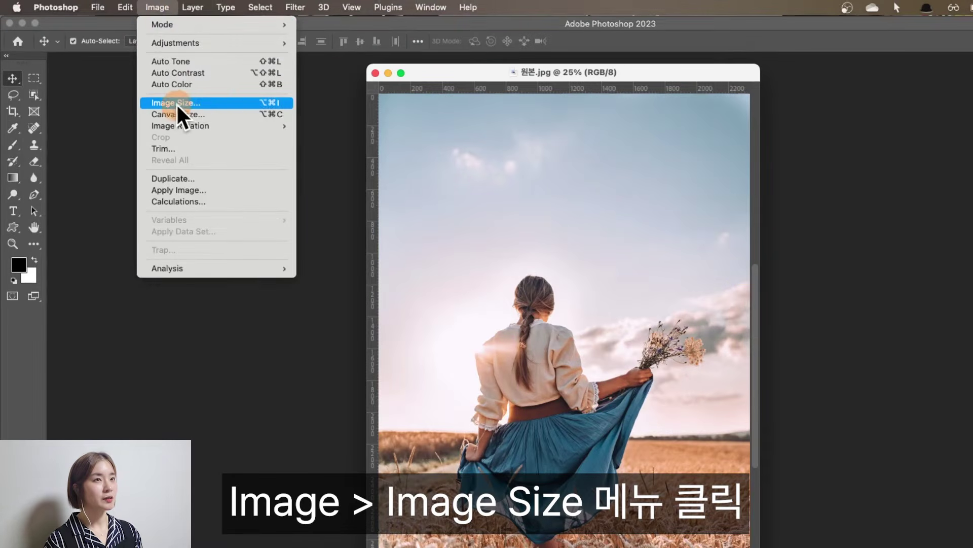
pyautogui.click(230, 103)
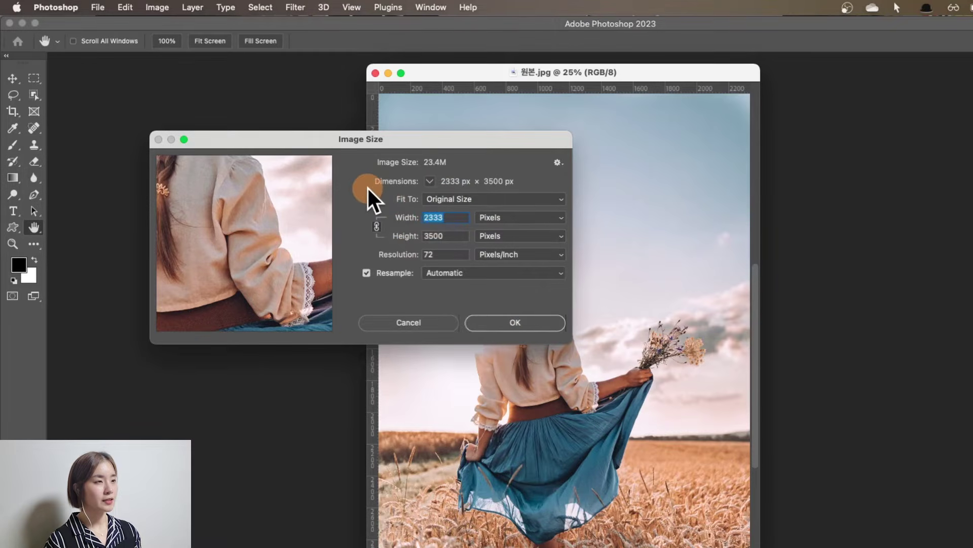
pyautogui.write('1000')
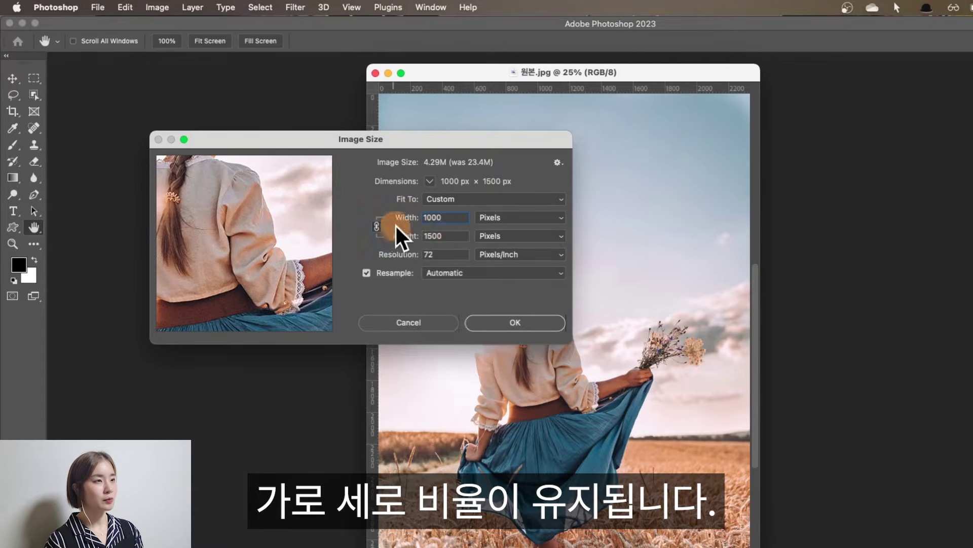
pyautogui.click(501, 323)
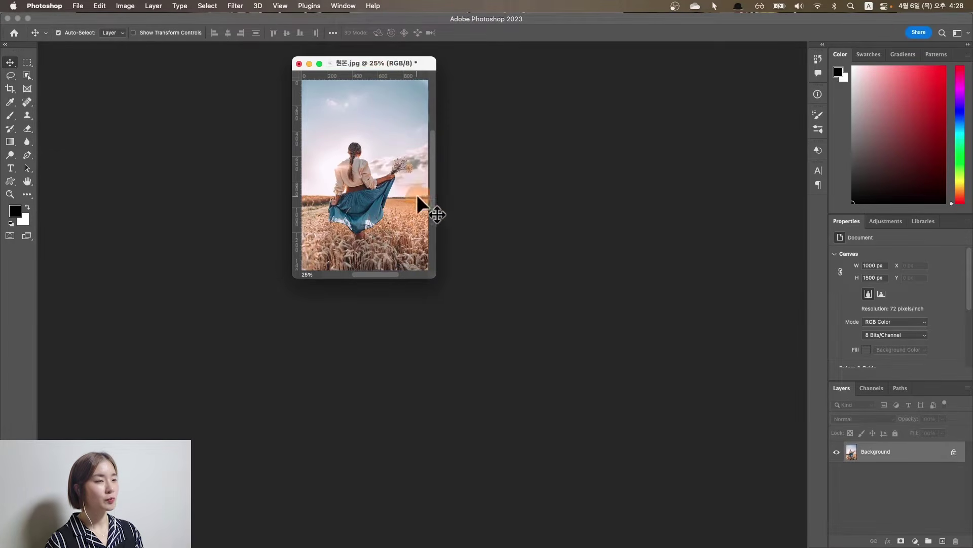
pyautogui.press('super+equal')
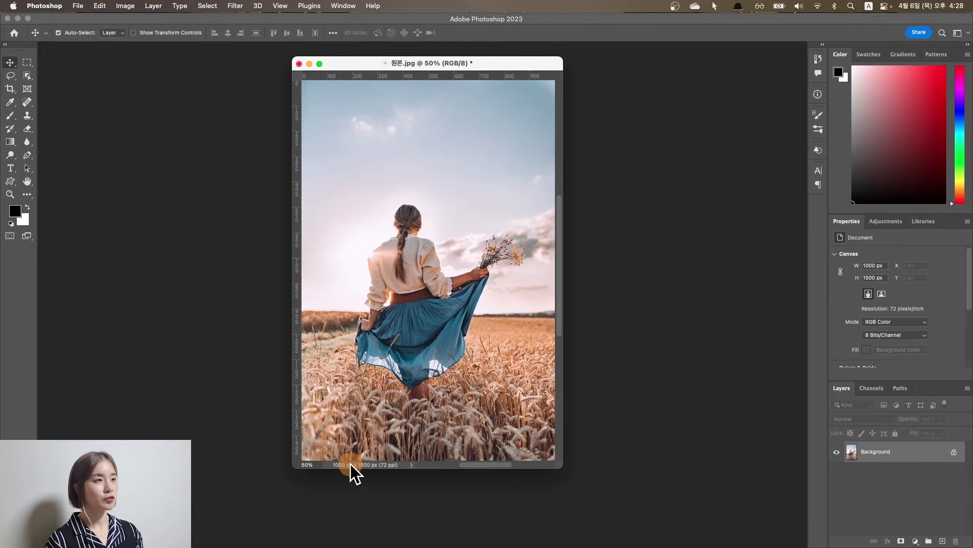
# Export the resized photo for web as a JPEG at quality 100, named 원본_사이즈.jpg, in folder 00
pyautogui.click(78, 6)
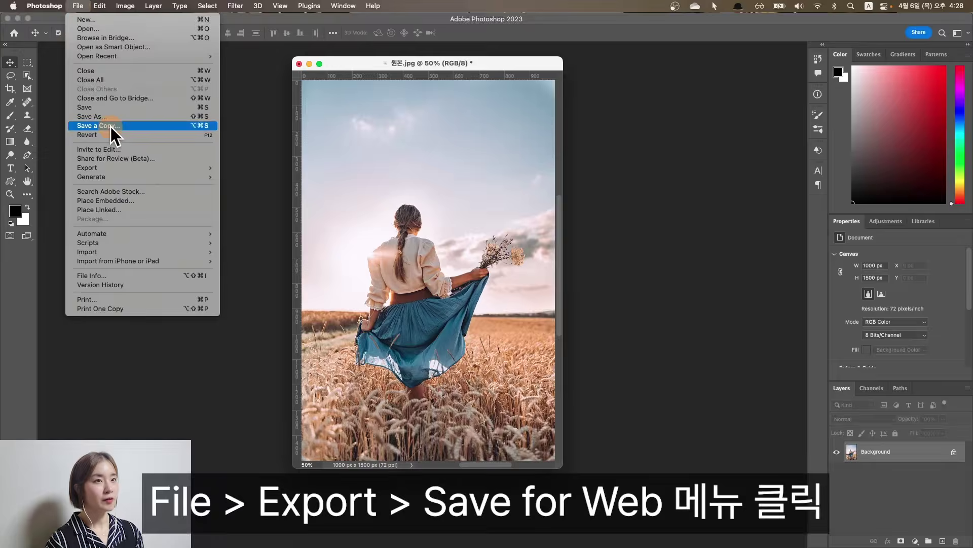
pyautogui.moveTo(194, 169)
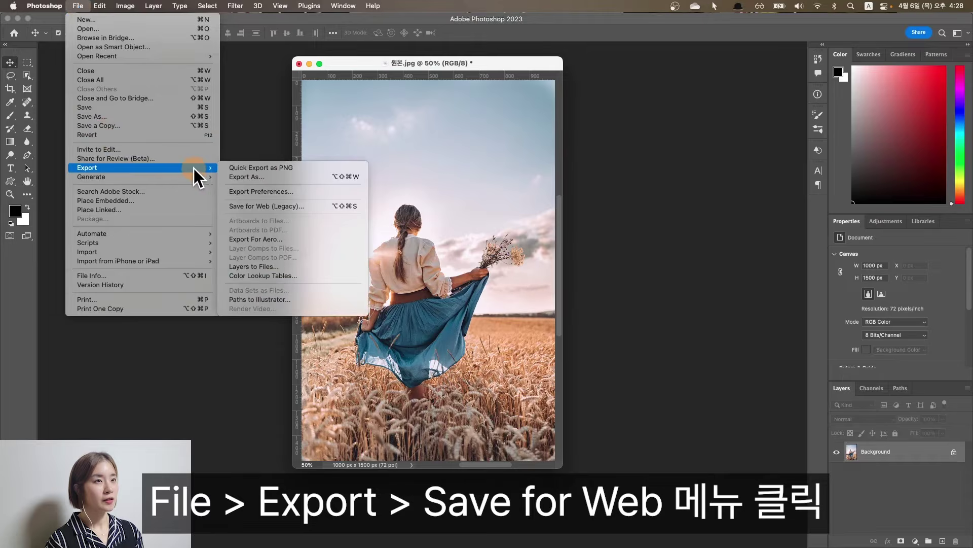
pyautogui.click(250, 206)
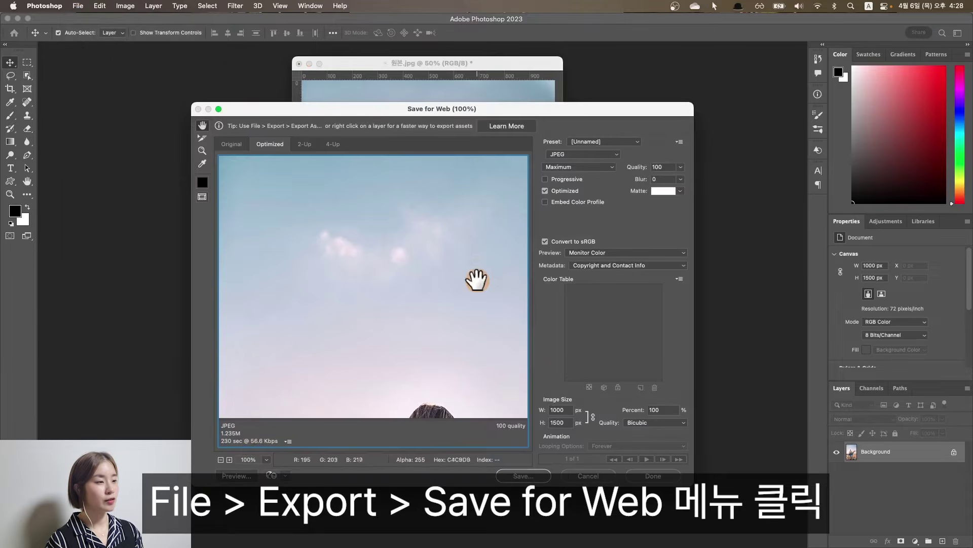
pyautogui.click(524, 475)
pyautogui.write('사이즈')
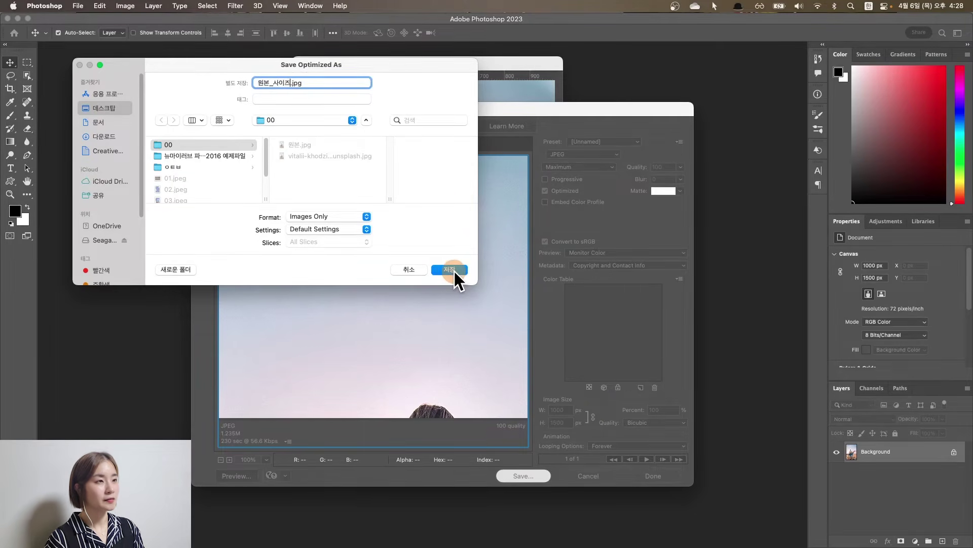
pyautogui.click(454, 270)
pyautogui.click(440, 204)
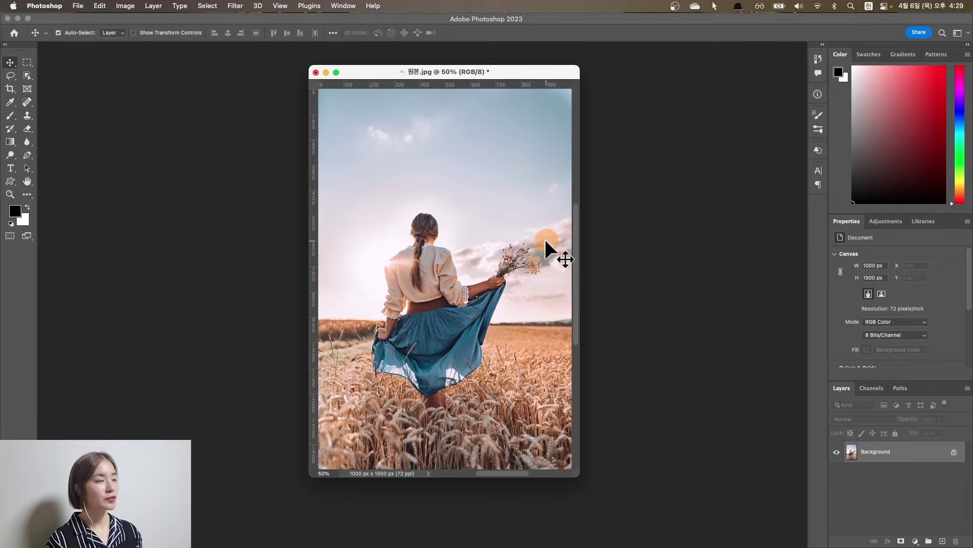
# Export the photo for web as a JPEG with quality reduced to 60, named 원본_품질.jpg
pyautogui.click(77, 6)
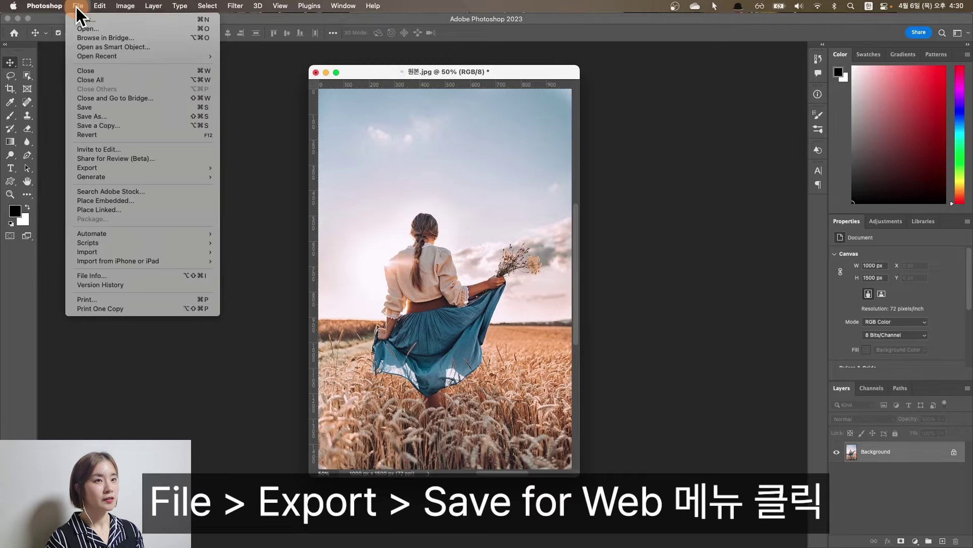
pyautogui.moveTo(140, 169)
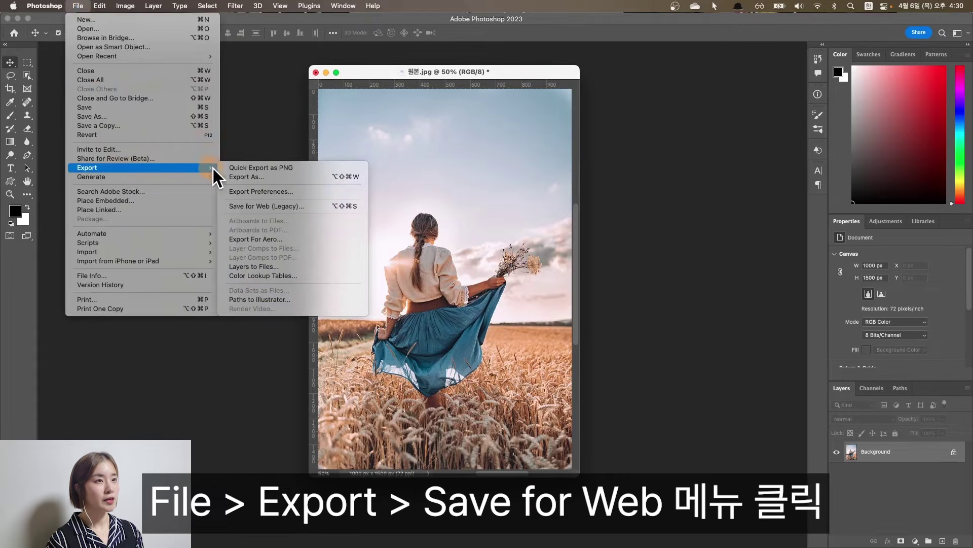
pyautogui.click(267, 206)
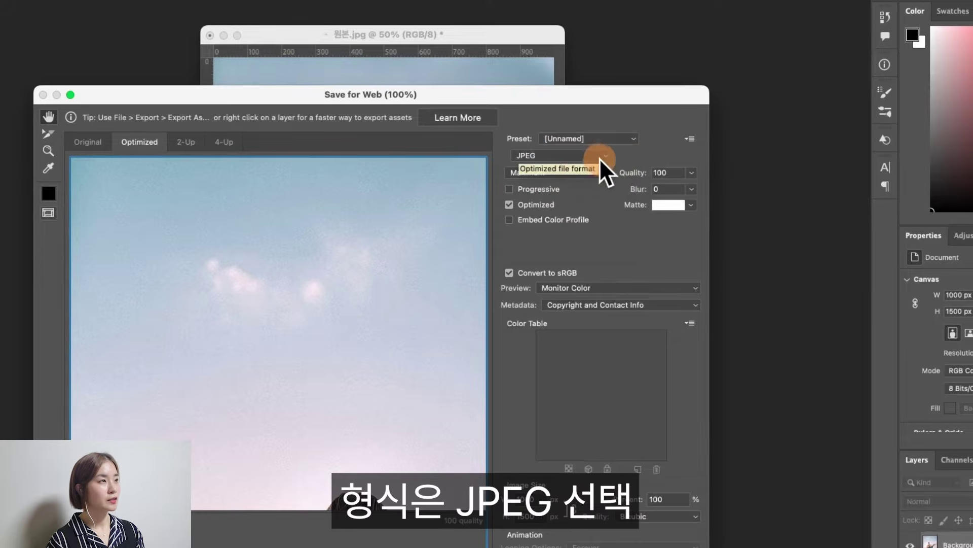
pyautogui.moveTo(693, 170); pyautogui.dragTo(665, 187)
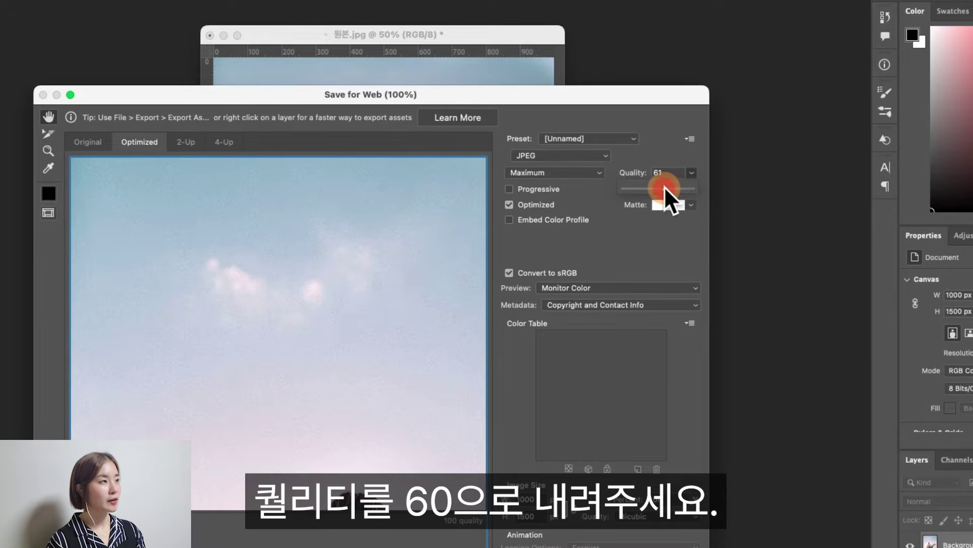
pyautogui.click(657, 156)
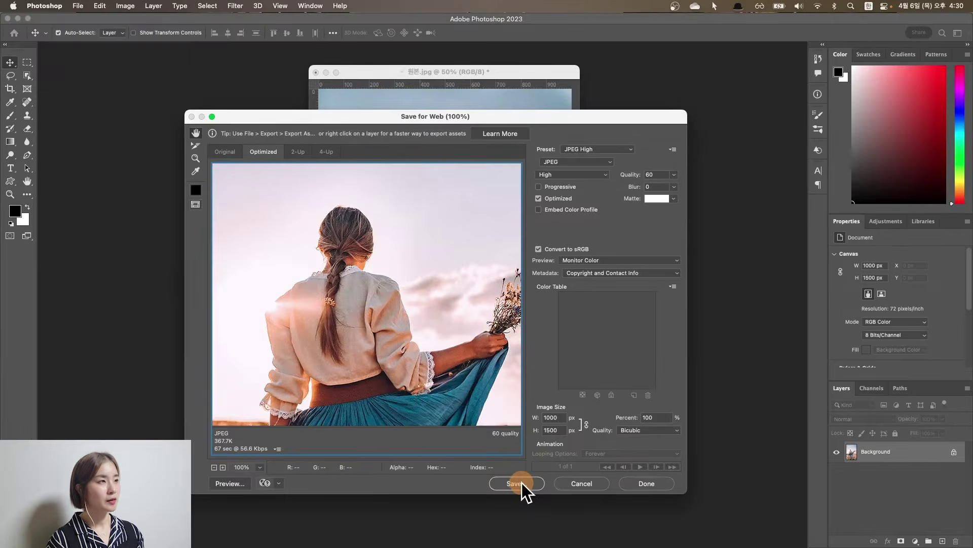
pyautogui.click(522, 483)
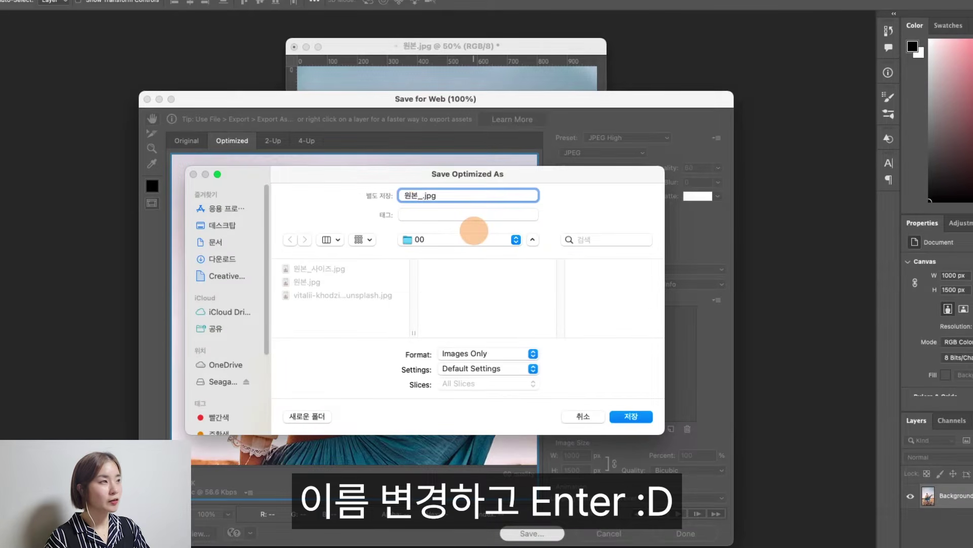
pyautogui.write('용량')
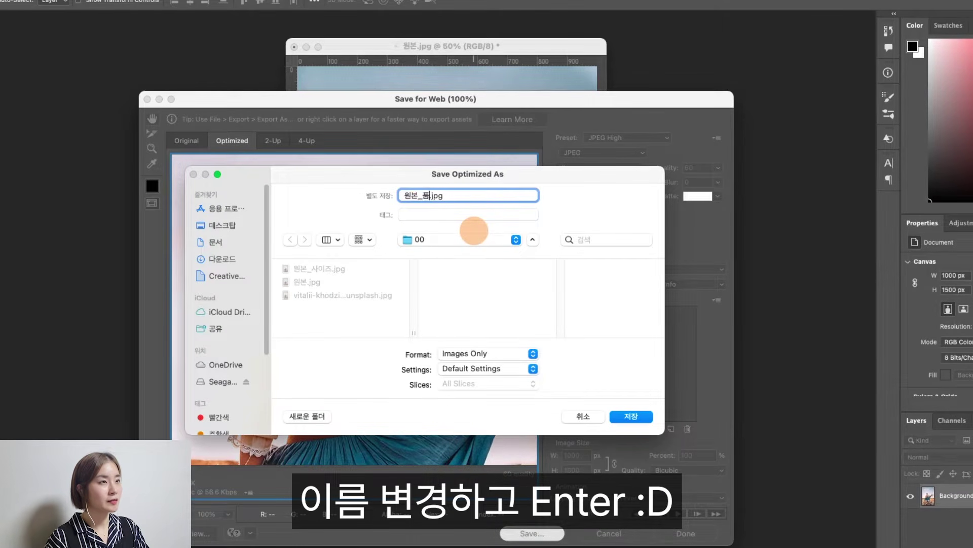
pyautogui.press('Return')
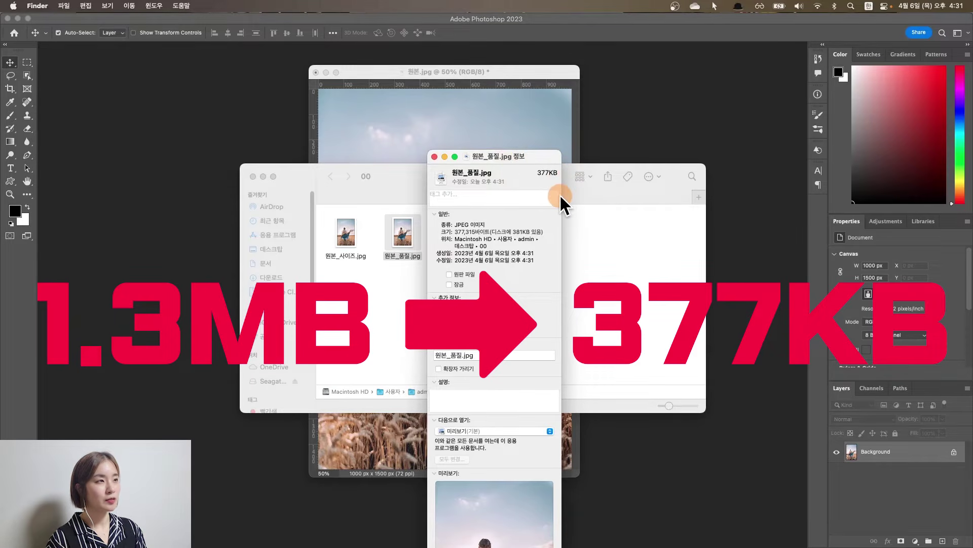
# Look over the file info of 원본_품질.jpg, close it and return to the photo in Photoshop
pyautogui.moveTo(535, 155); pyautogui.dragTo(532, 153)
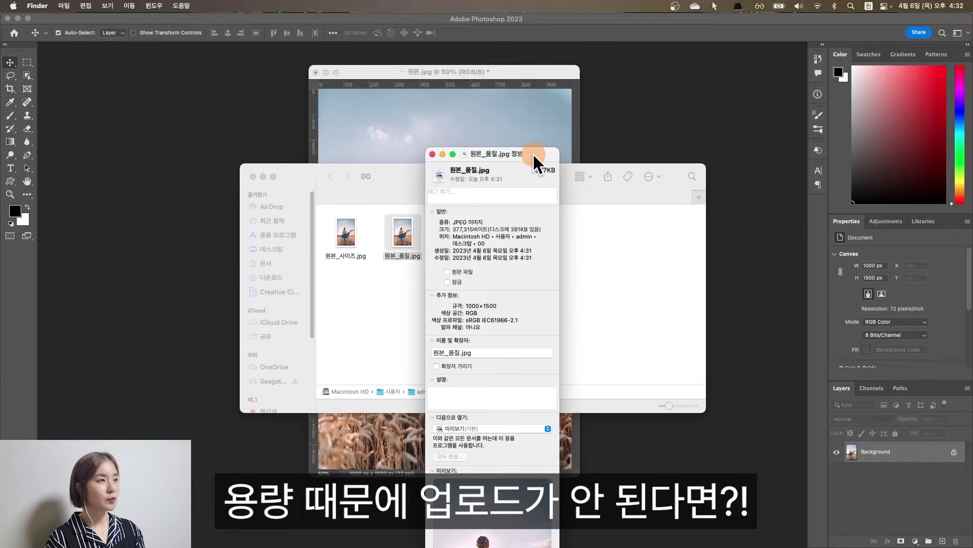
pyautogui.press('super+w')
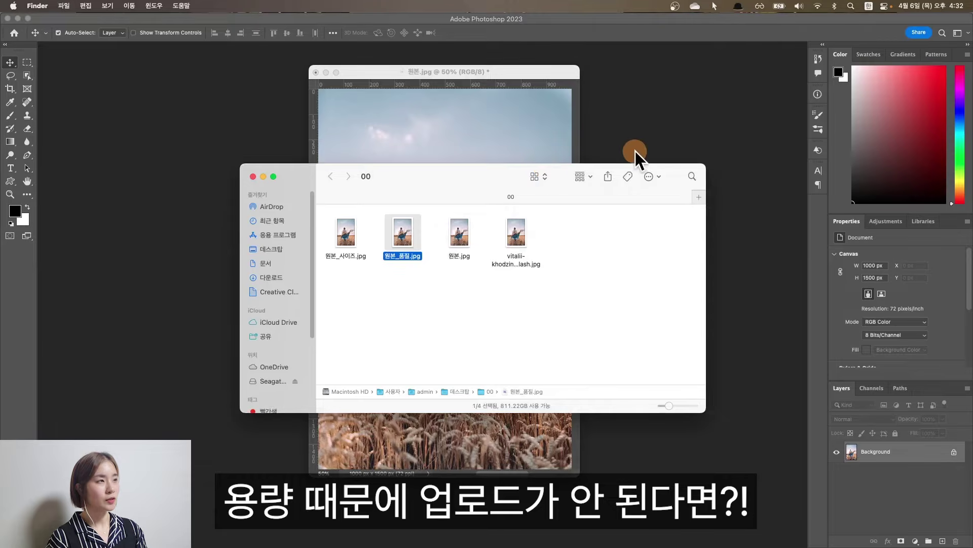
pyautogui.click(644, 103)
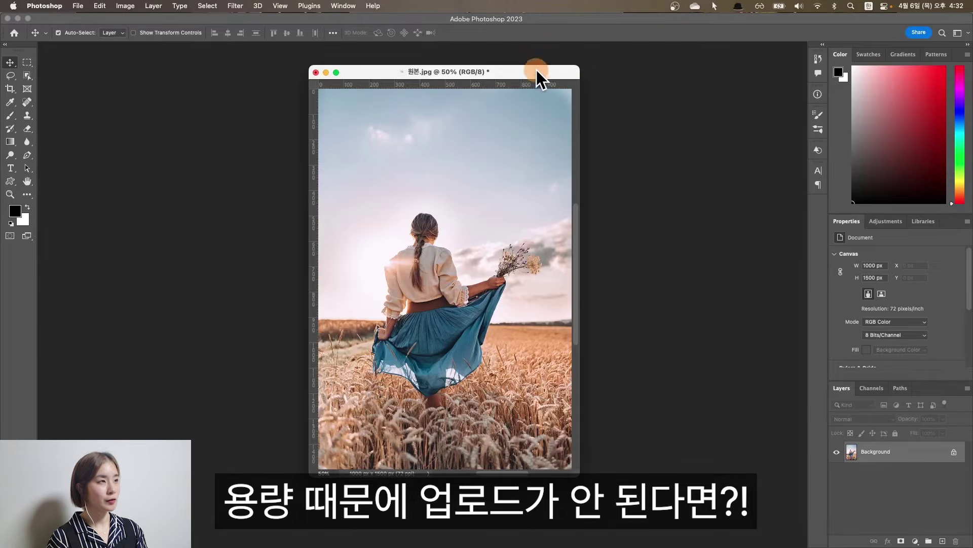
# Reduce the canvas width to 500 pixels, keeping the centre anchor, and accept the clipping
pyautogui.click(125, 6)
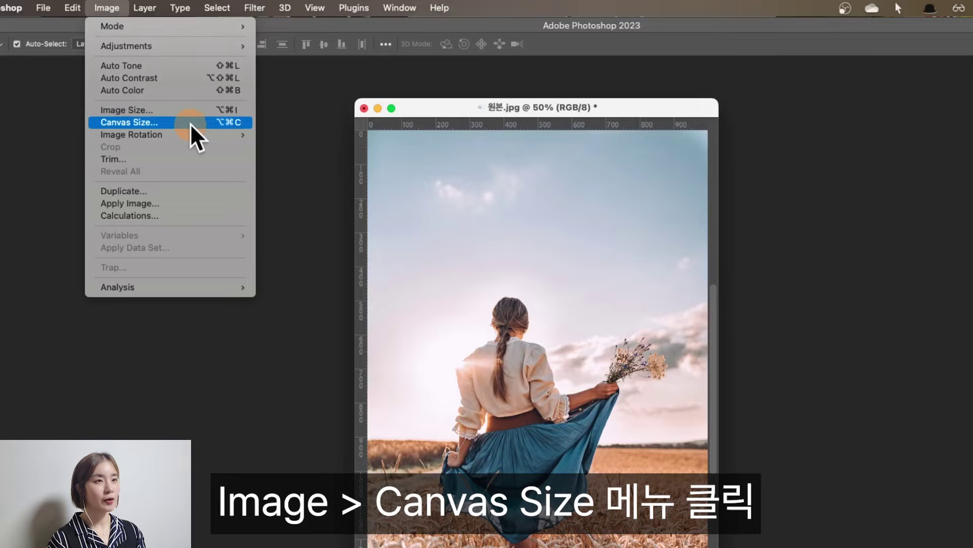
pyautogui.click(190, 123)
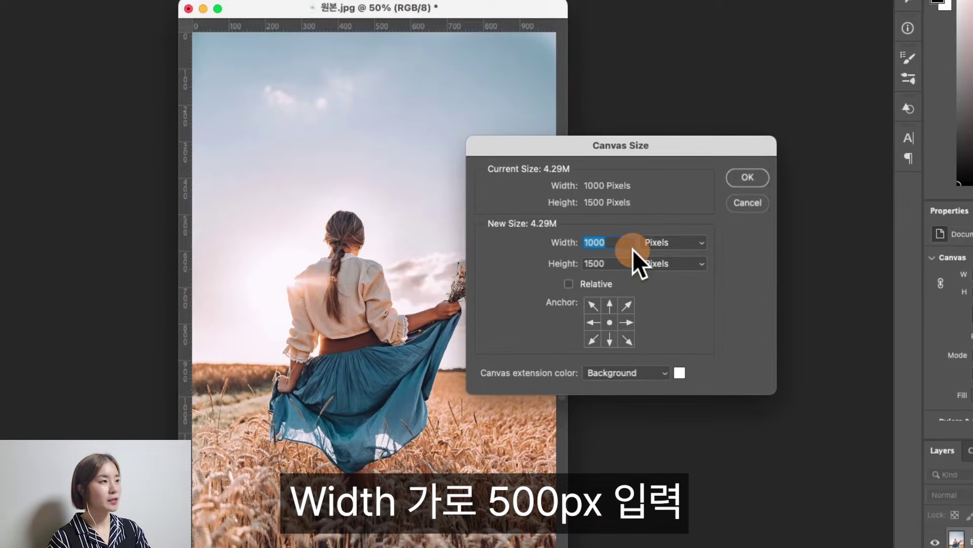
pyautogui.write('500')
pyautogui.moveTo(609, 242); pyautogui.dragTo(576, 242)
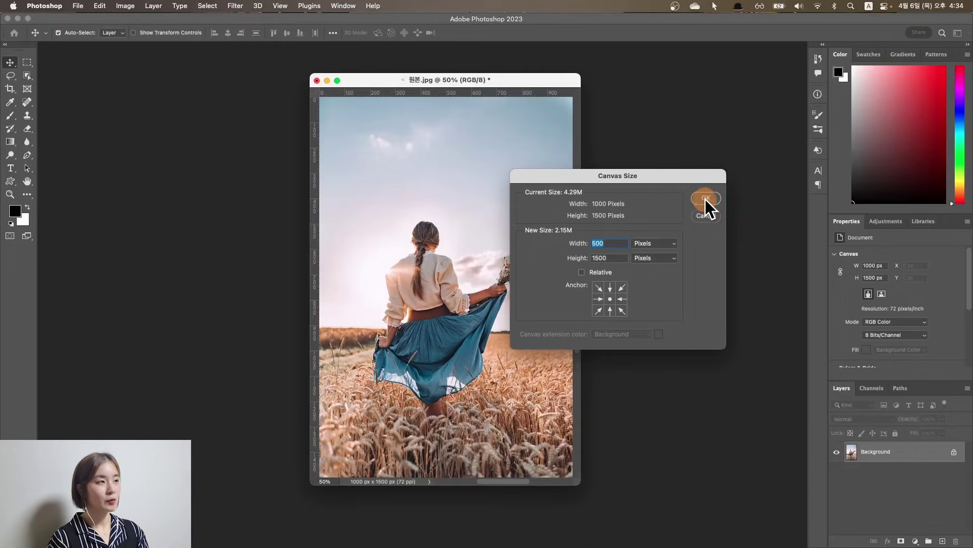
pyautogui.click(705, 199)
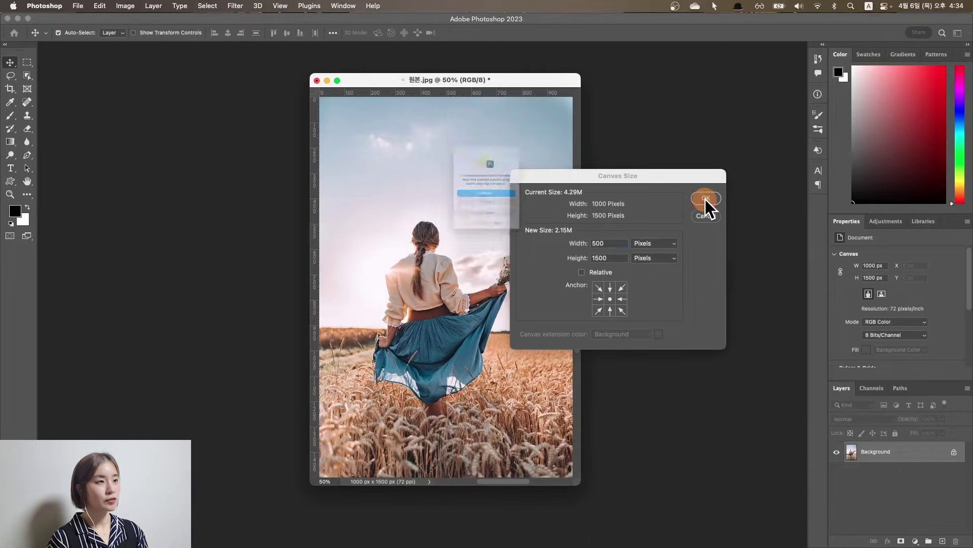
pyautogui.click(492, 197)
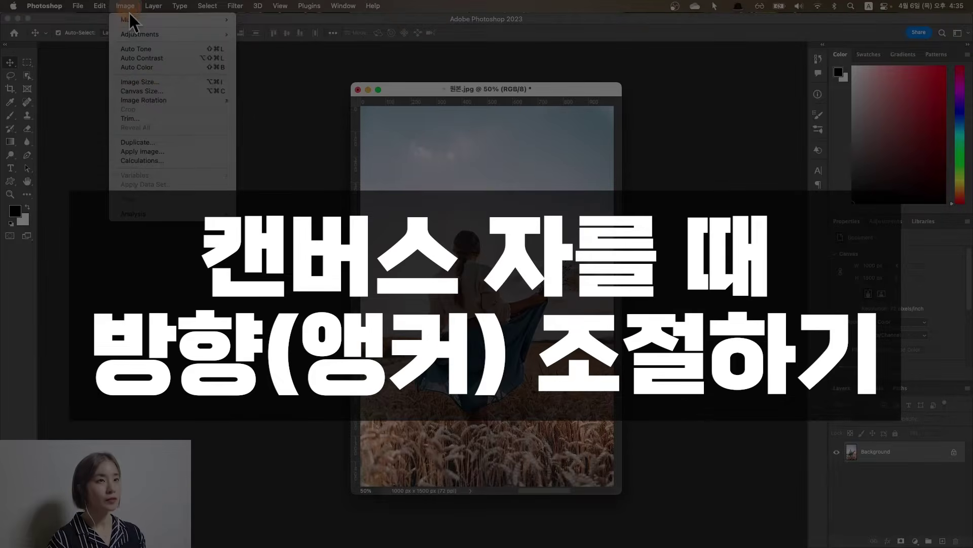
# Reduce the canvas height to 1000 pixels, anchored at the top centre so the photo is trimmed from below, and accept the clipping
pyautogui.moveTo(147, 98)
pyautogui.click(170, 91)
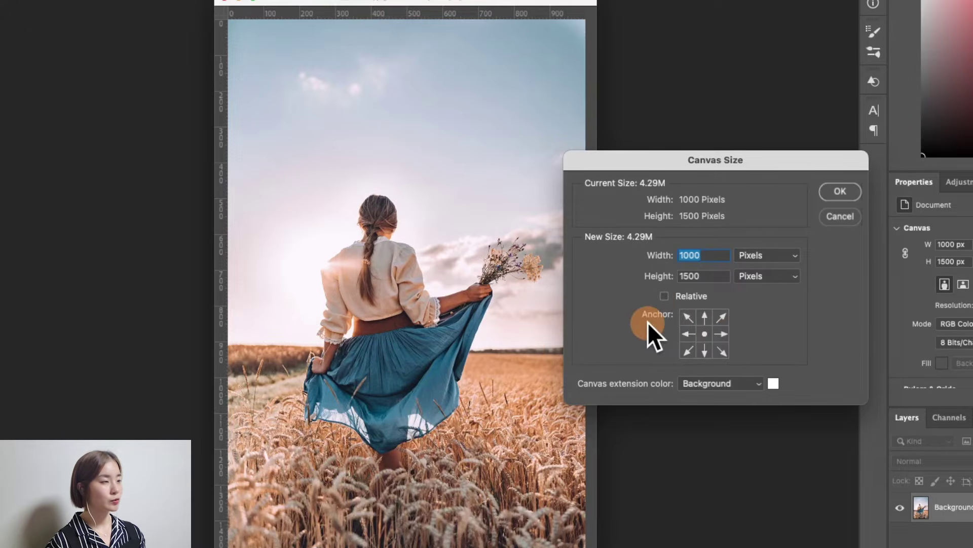
pyautogui.click(656, 271)
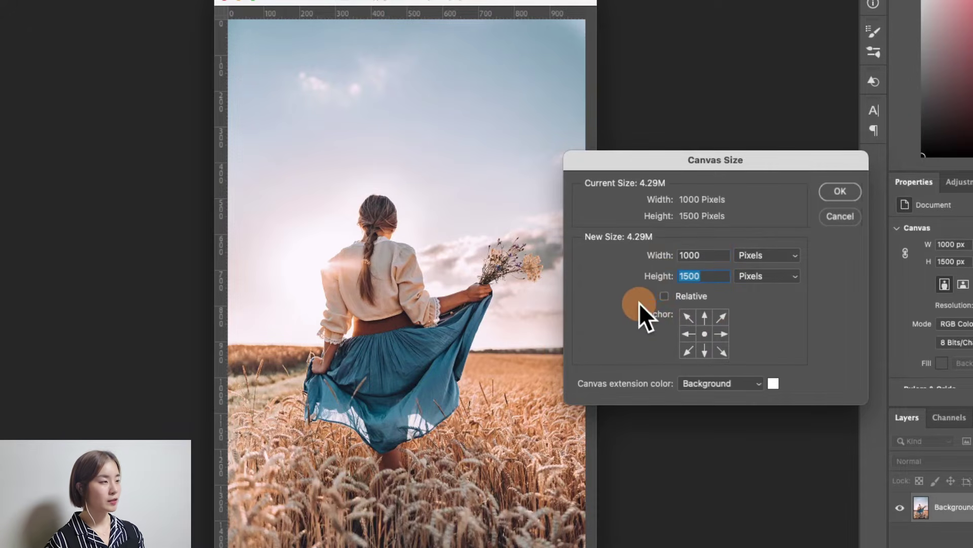
pyautogui.write('1000')
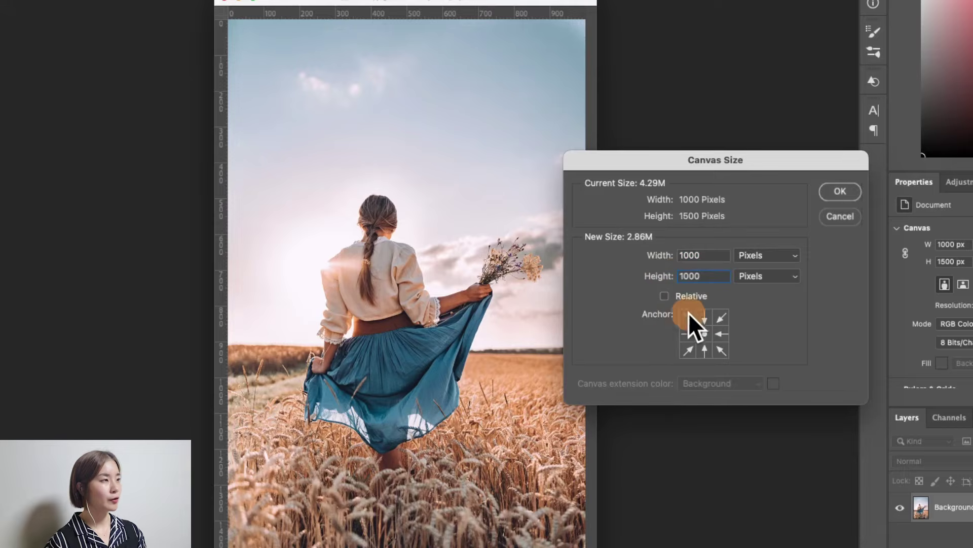
pyautogui.click(705, 317)
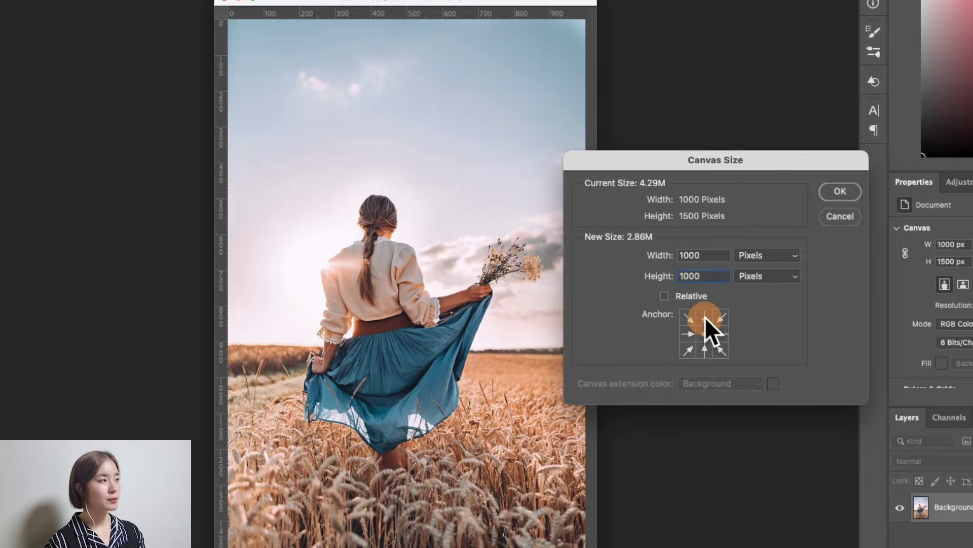
pyautogui.click(705, 327)
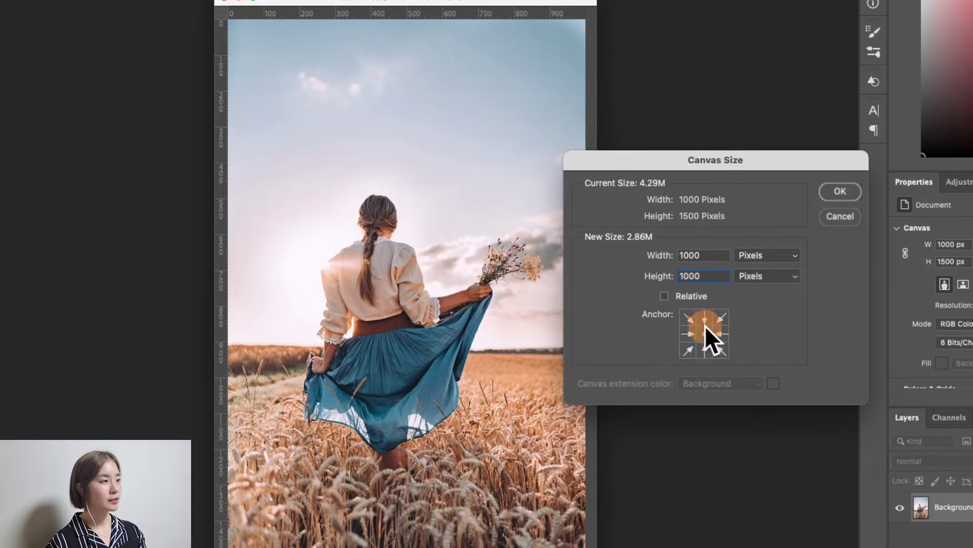
pyautogui.click(704, 317)
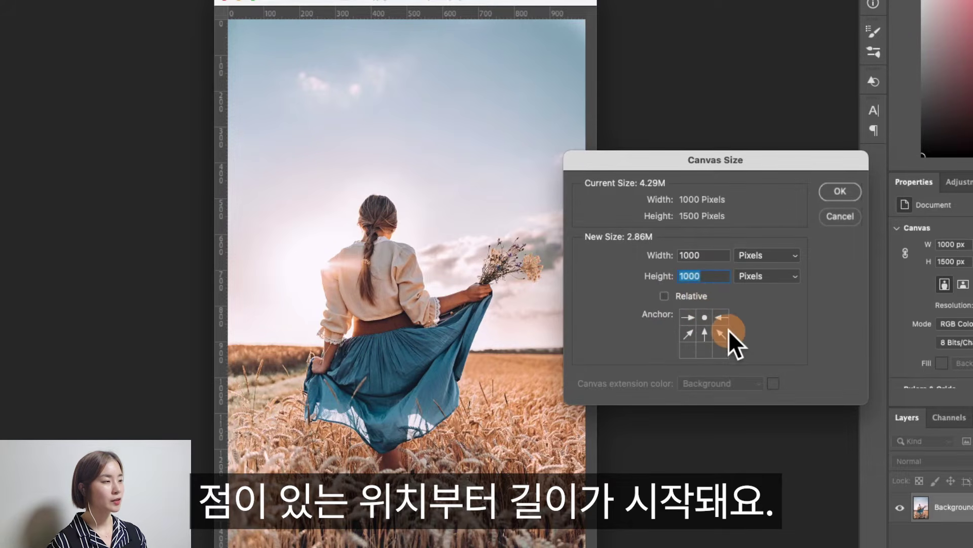
pyautogui.click(703, 311)
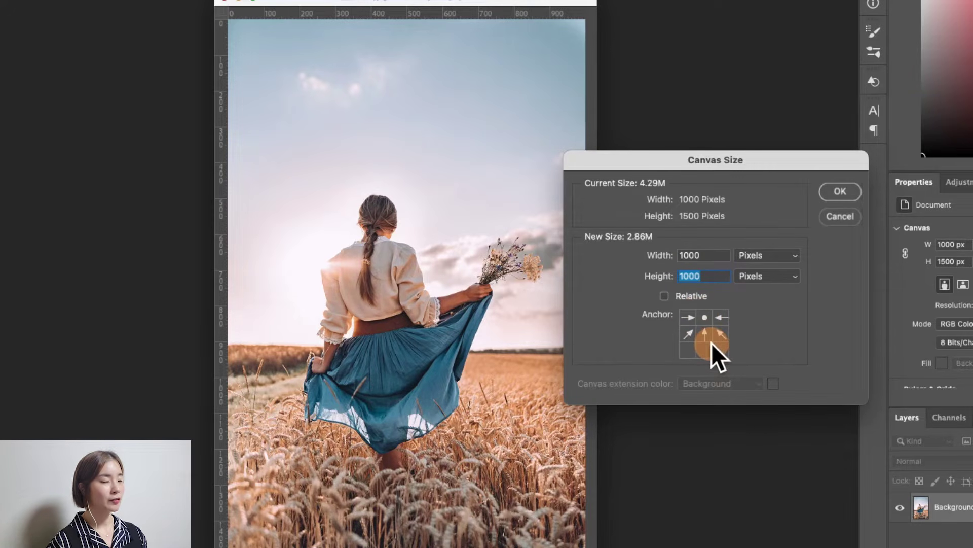
pyautogui.click(840, 192)
pyautogui.click(407, 147)
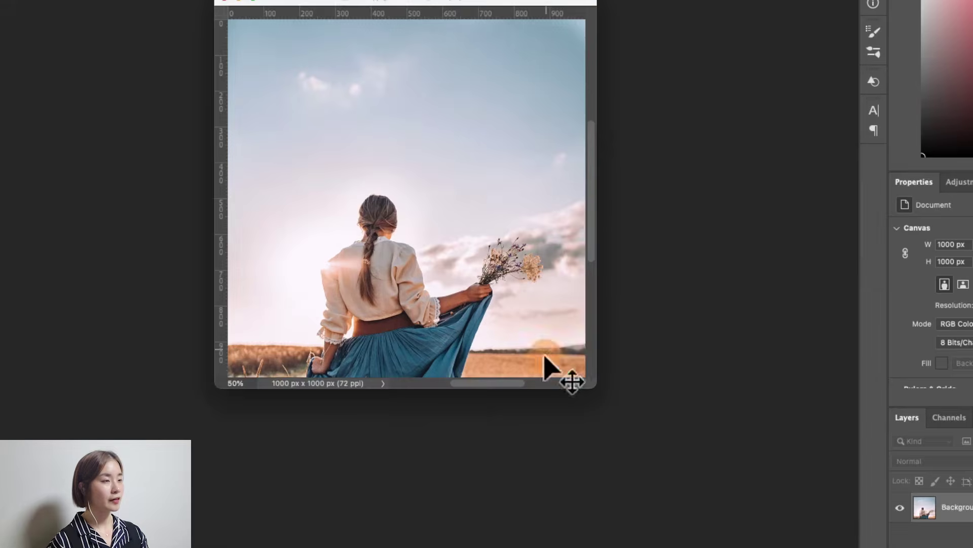
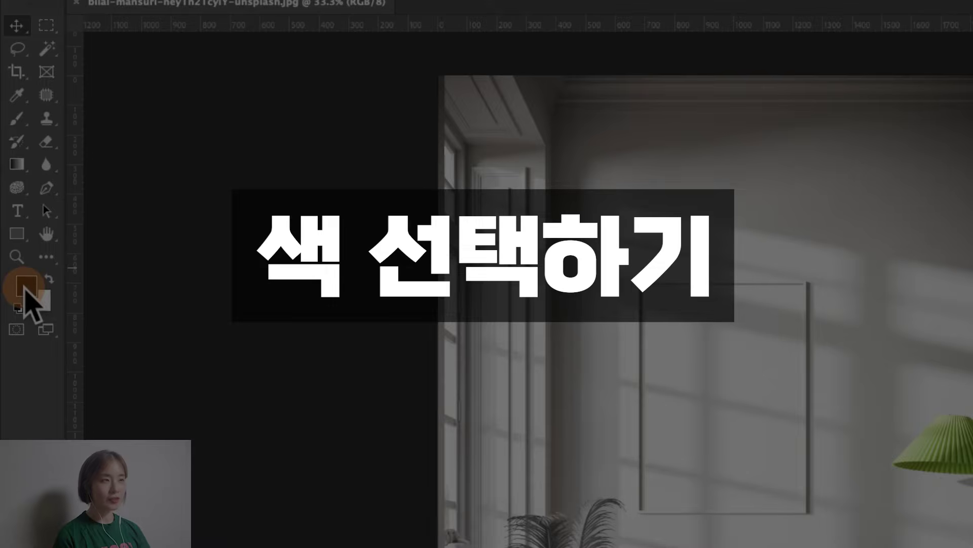
# Reset the foreground and background colours to default, open the foreground Color Picker and try green shades, choosing #4cd46c
pyautogui.press('d')
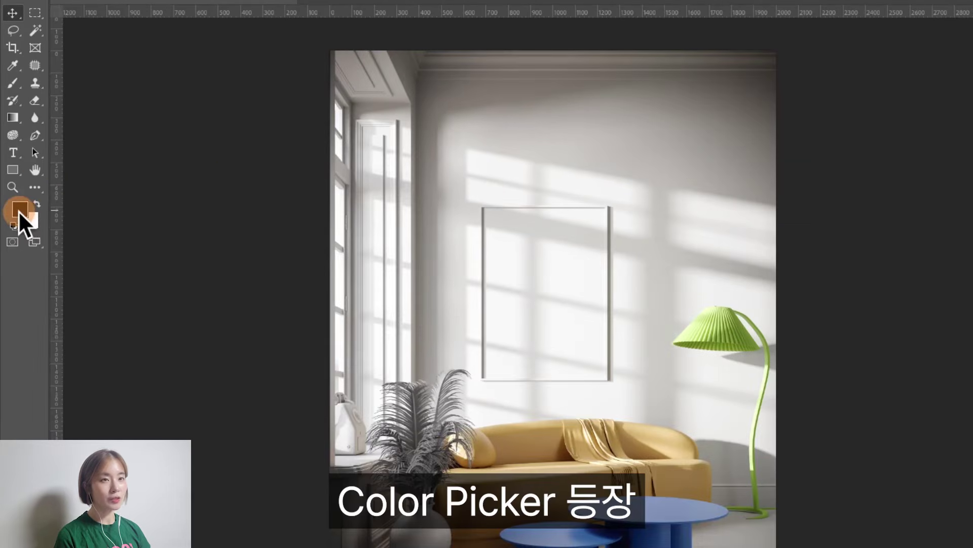
pyautogui.click(28, 287)
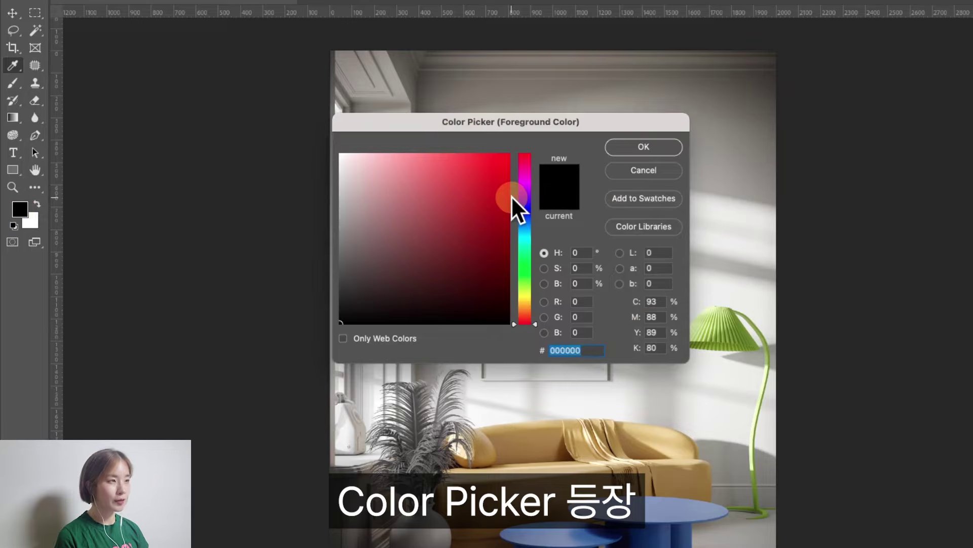
pyautogui.click(524, 209)
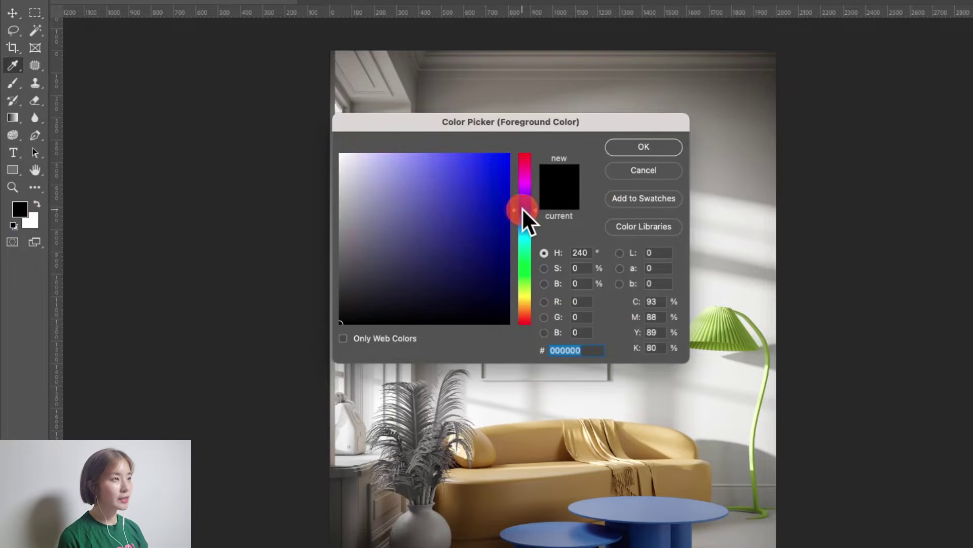
pyautogui.moveTo(523, 209); pyautogui.dragTo(518, 265)
pyautogui.moveTo(463, 244); pyautogui.dragTo(483, 217)
pyautogui.click(442, 198)
pyautogui.click(442, 245)
pyautogui.click(482, 211)
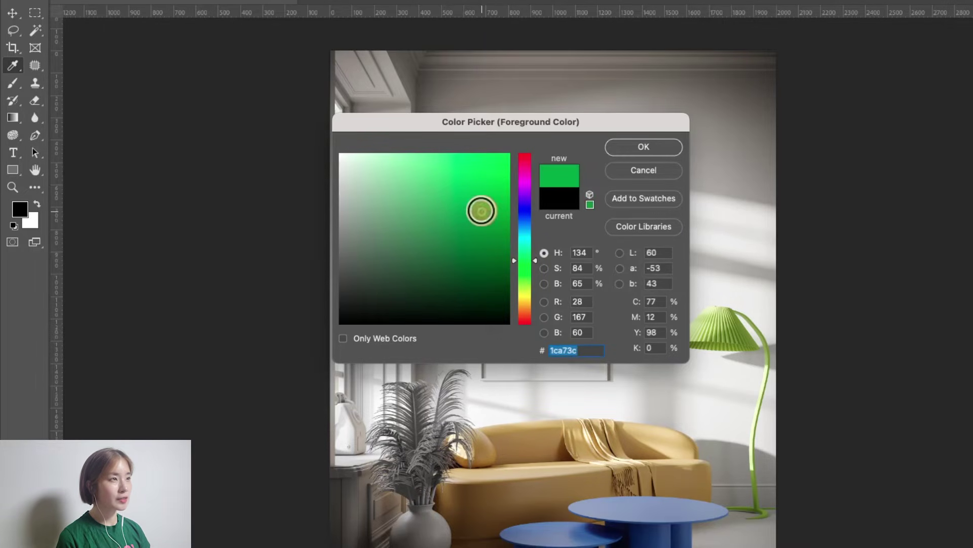
pyautogui.click(449, 182)
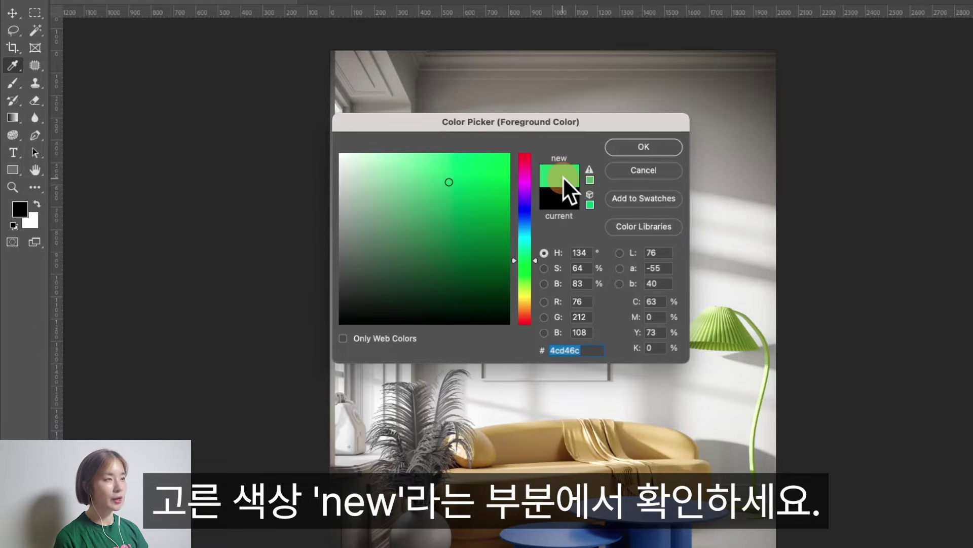
# Change the hue to yellow, try several shades and set the foreground colour to golden yellow #e3ad1c
pyautogui.click(524, 302)
pyautogui.click(456, 184)
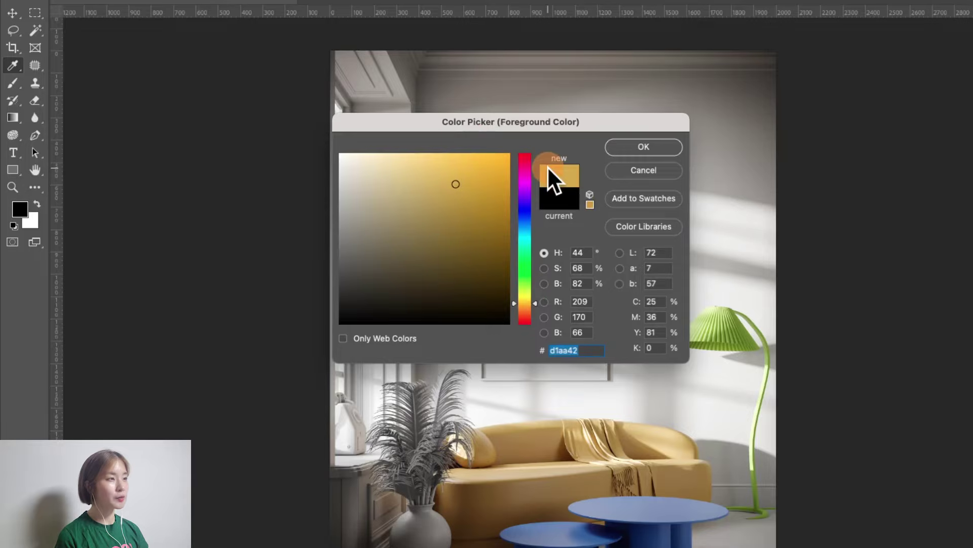
pyautogui.click(489, 180)
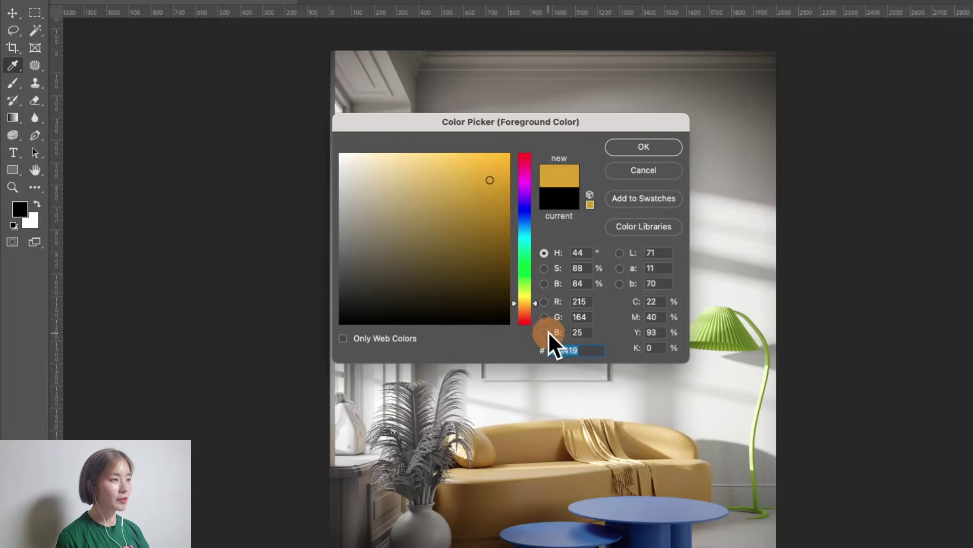
pyautogui.click(444, 181)
pyautogui.click(467, 168)
pyautogui.click(476, 214)
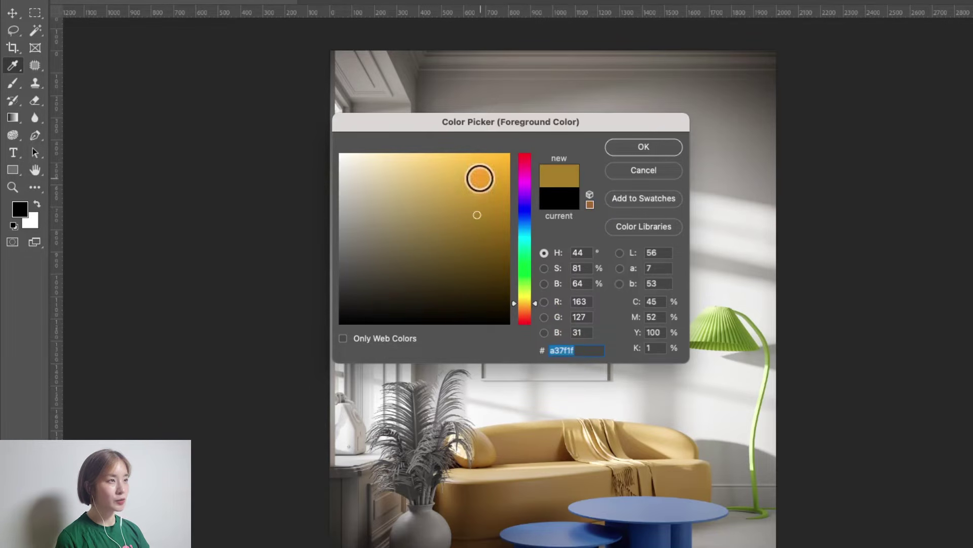
pyautogui.click(479, 178)
pyautogui.click(462, 165)
pyautogui.click(487, 180)
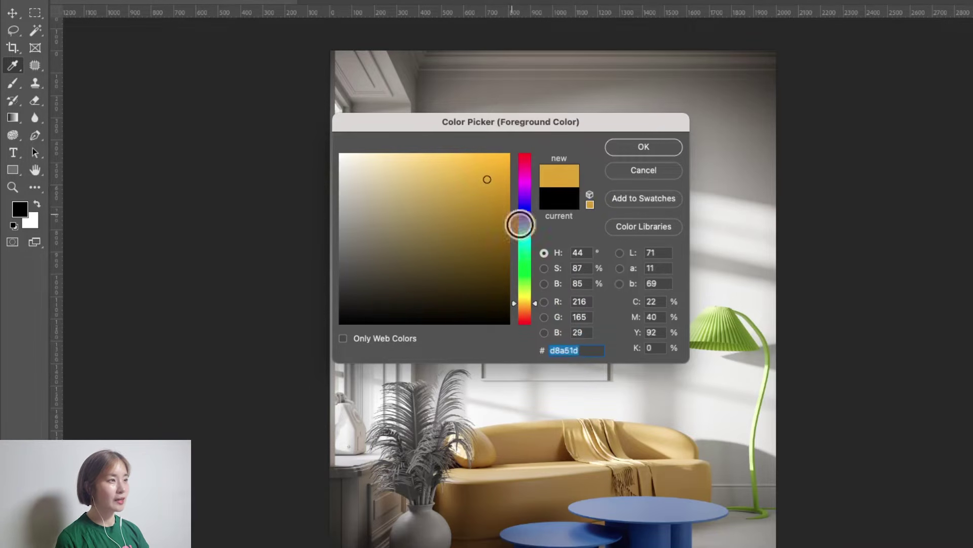
pyautogui.click(480, 176)
pyautogui.click(490, 171)
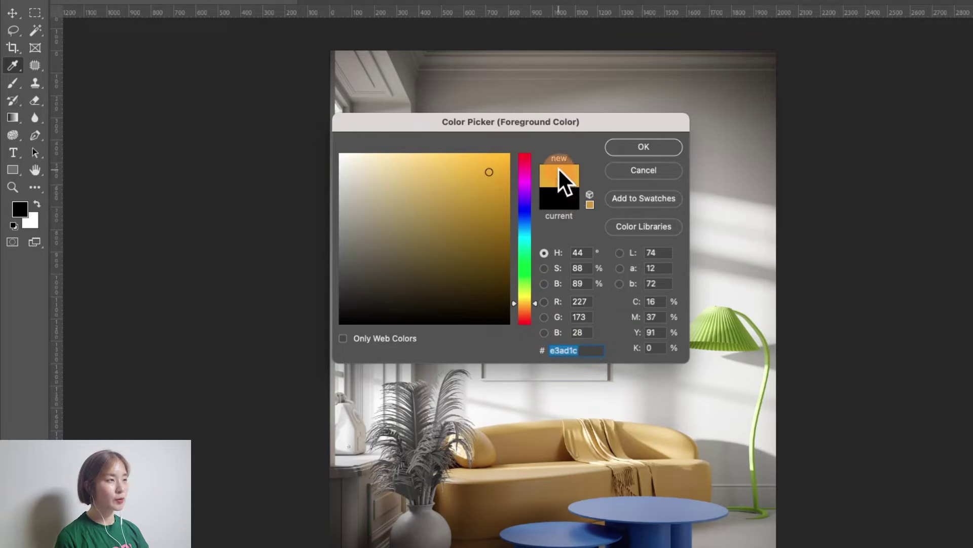
pyautogui.click(634, 148)
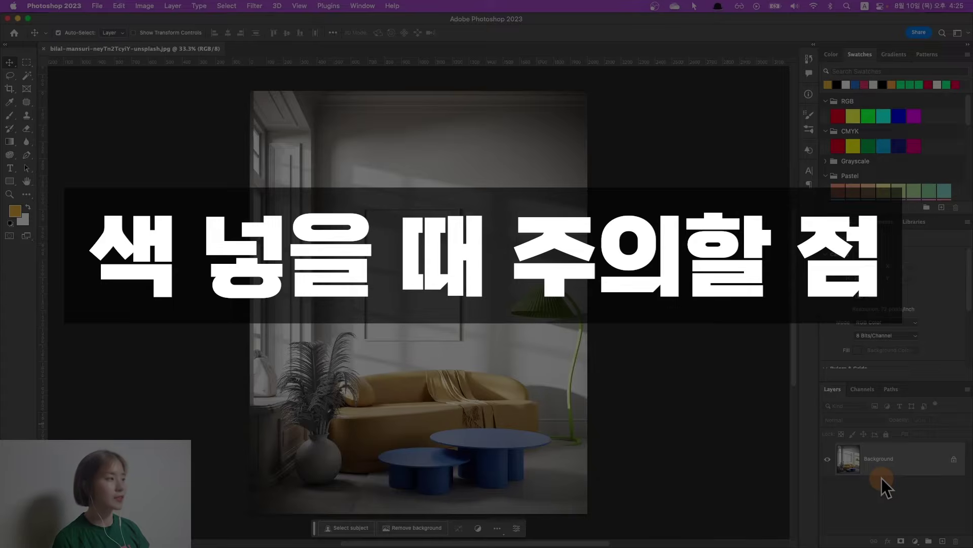
# Fill the Background layer with the foreground colour and undo the fill
pyautogui.hotkey('alt', 'BackSpace')
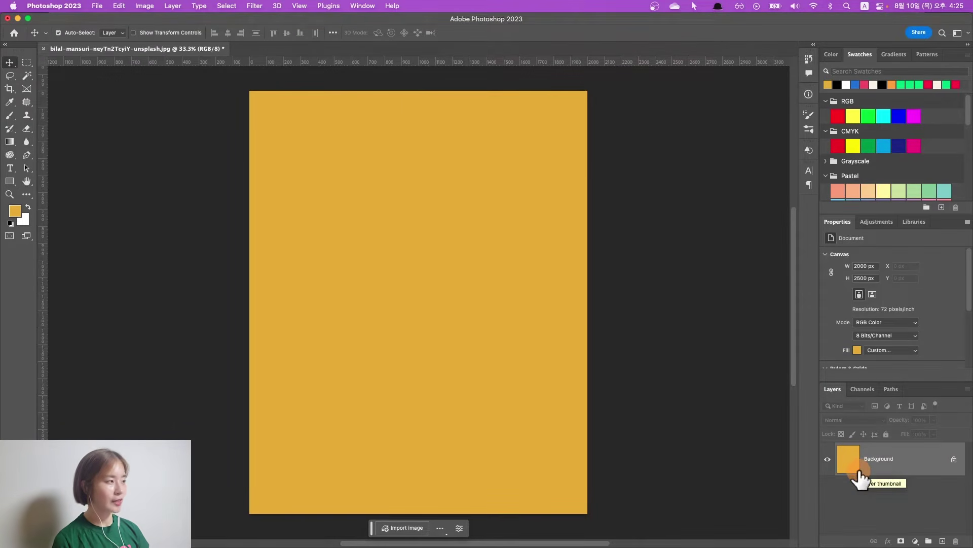
pyautogui.press('super+z')
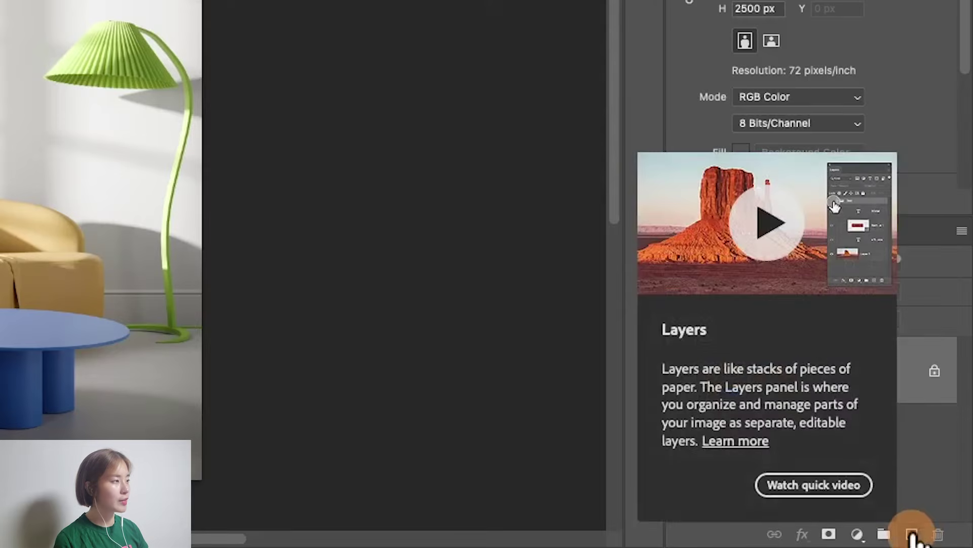
# Add a new layer above the Background and marquee-select the picture frame on the wall, about 556 × 767 px
pyautogui.click(913, 535)
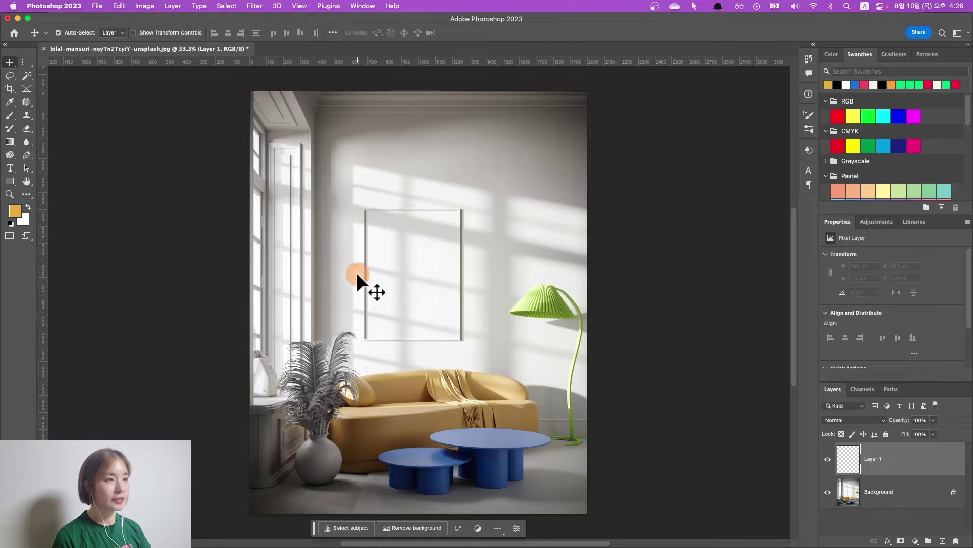
pyautogui.click(26, 61)
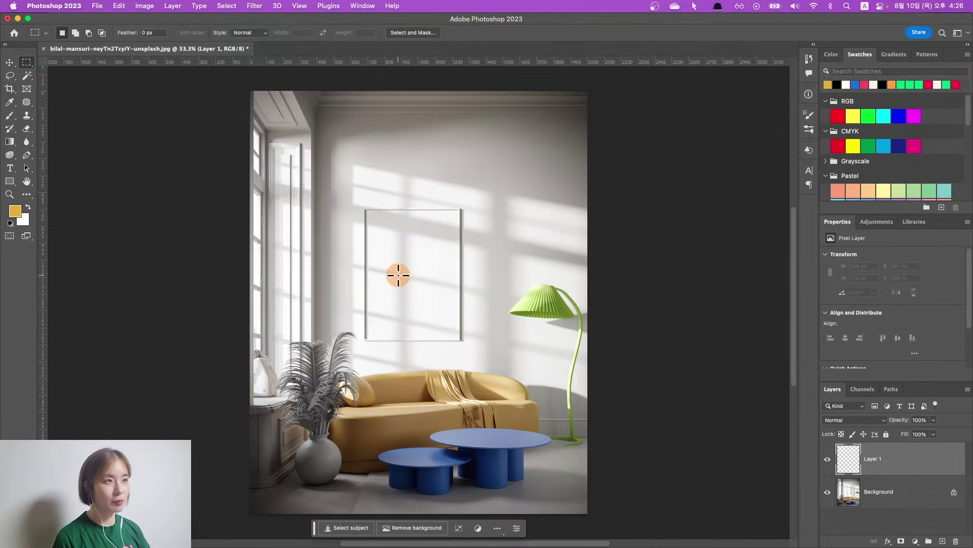
pyautogui.press('super+equal')
pyautogui.press('super+equal')
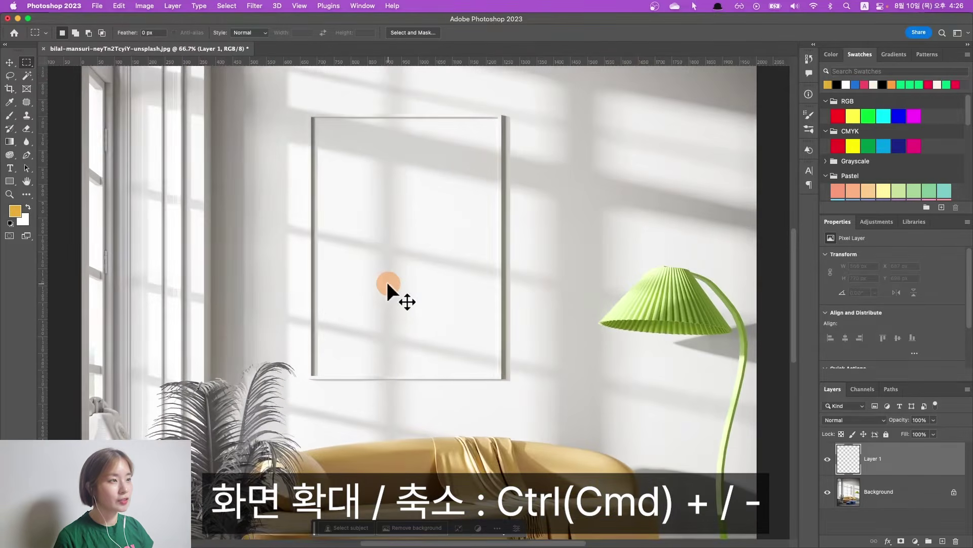
pyautogui.press('super+equal')
pyautogui.scroll(4, 391, 246)
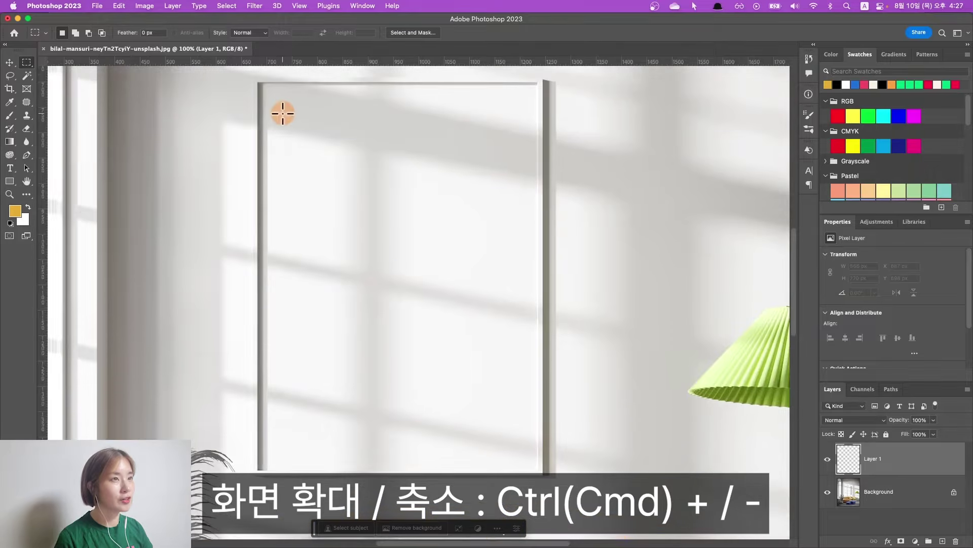
pyautogui.moveTo(257, 82); pyautogui.dragTo(534, 418)
pyautogui.moveTo(541, 453); pyautogui.dragTo(567, 461)
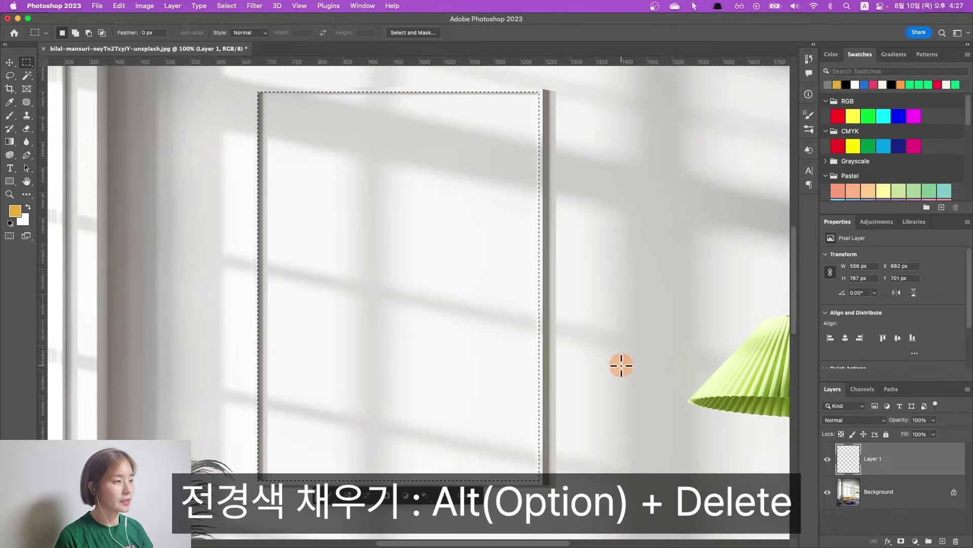
# Fill the frame selection on Layer 1 with the yellow foreground colour, replace it with the white background colour, and refill it with yellow
pyautogui.hotkey('alt', 'BackSpace')
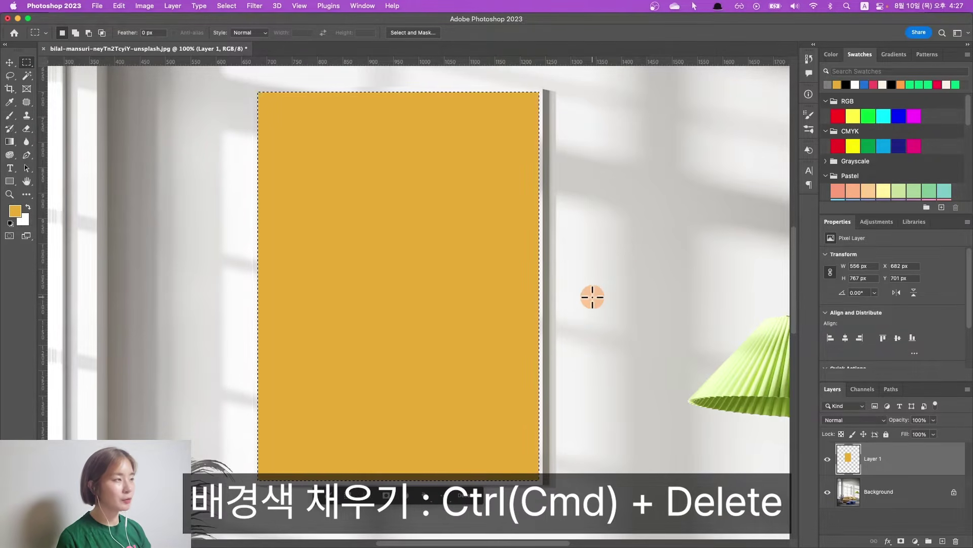
pyautogui.press('super+BackSpace')
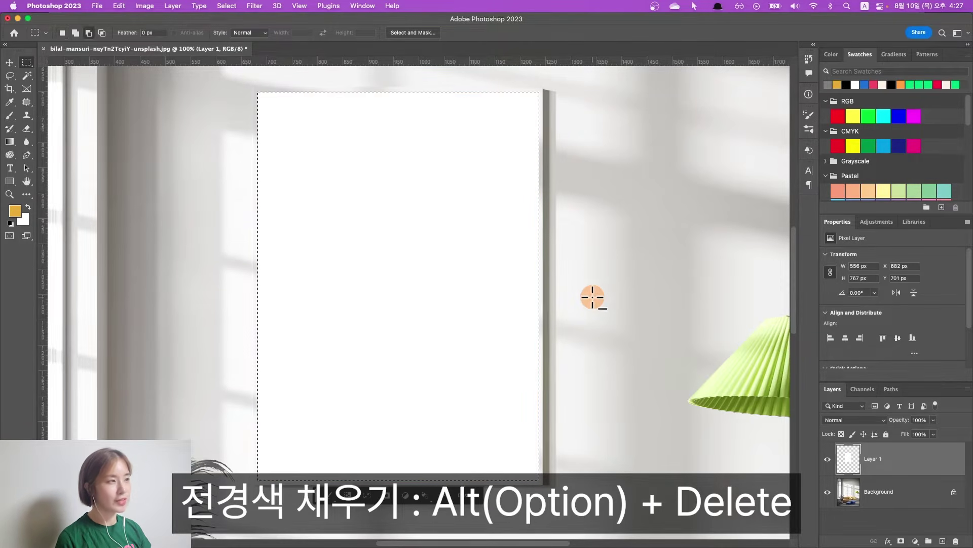
pyautogui.hotkey('alt', 'BackSpace')
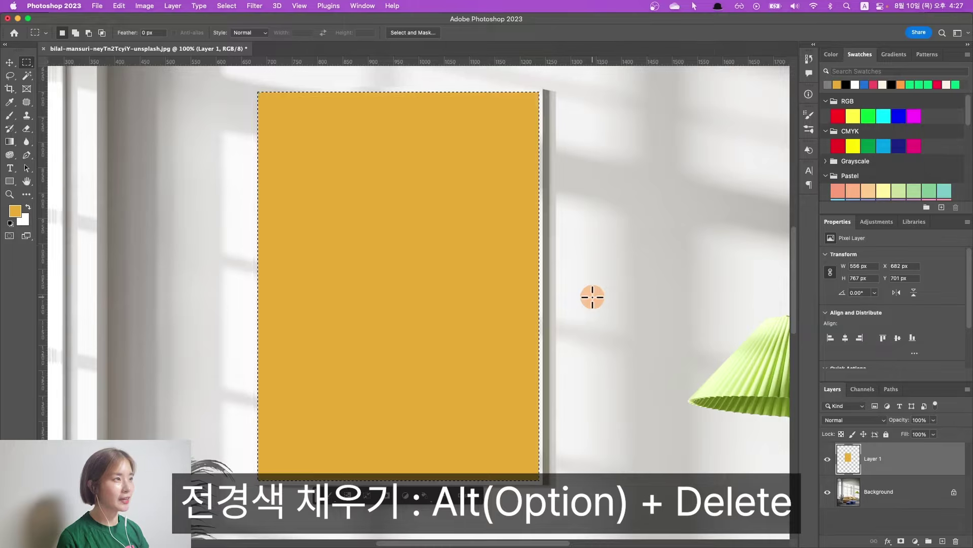
# Deselect the picture frame area and toggle Layer 1's visibility to compare the photo with and without the yellow fill
pyautogui.press('super+d')
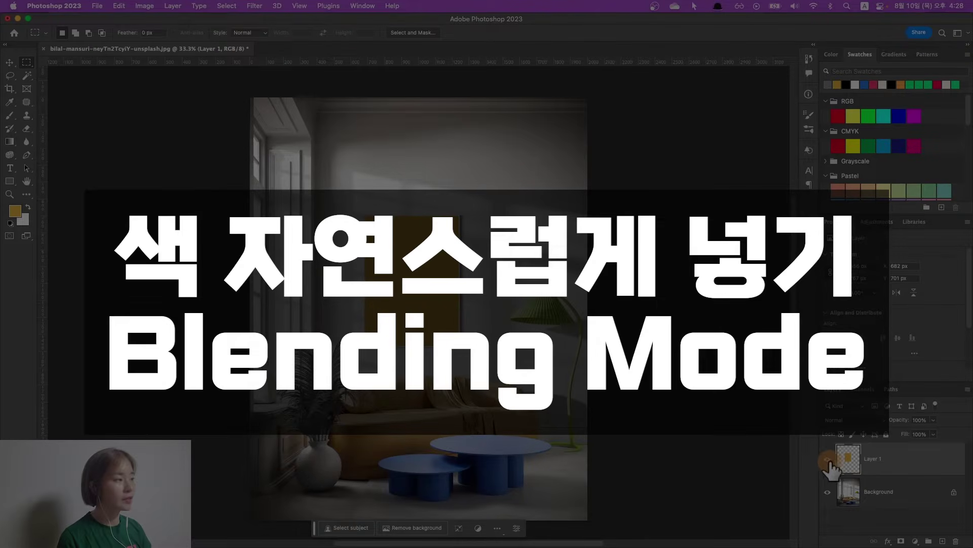
pyautogui.click(828, 459)
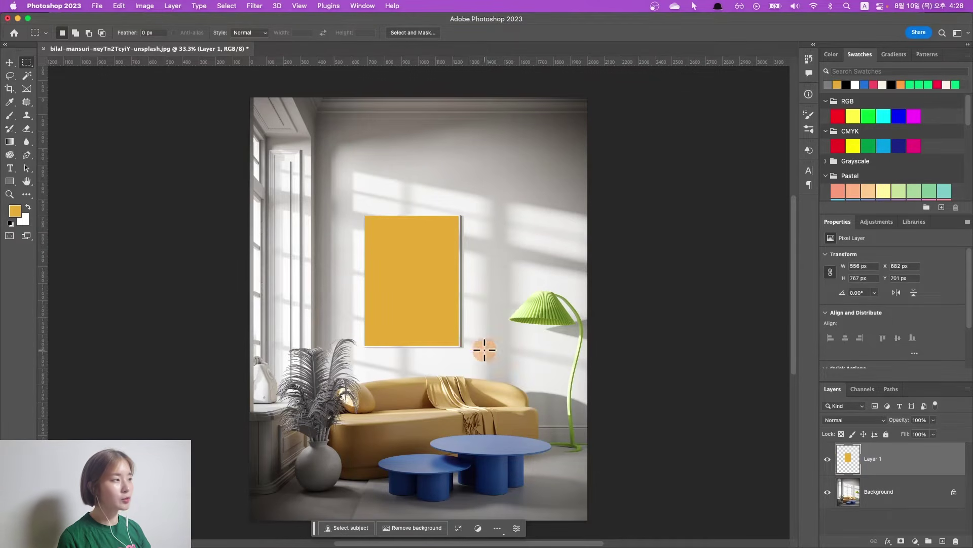
pyautogui.click(828, 459)
pyautogui.click(828, 459)
pyautogui.click(828, 460)
pyautogui.click(828, 460)
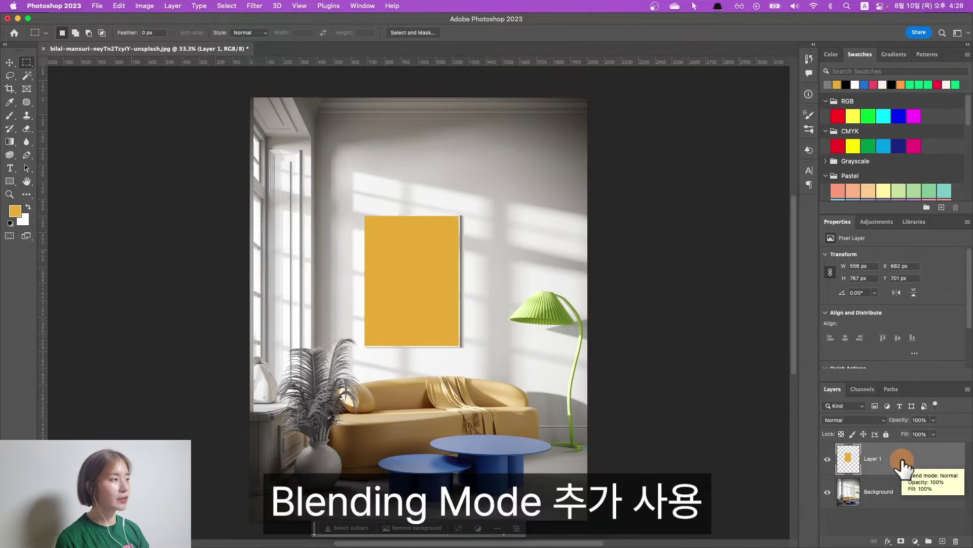
# Set Layer 1's blending mode to Linear Burn, compare it with Normal, and preview other modes without changing it
pyautogui.click(859, 421)
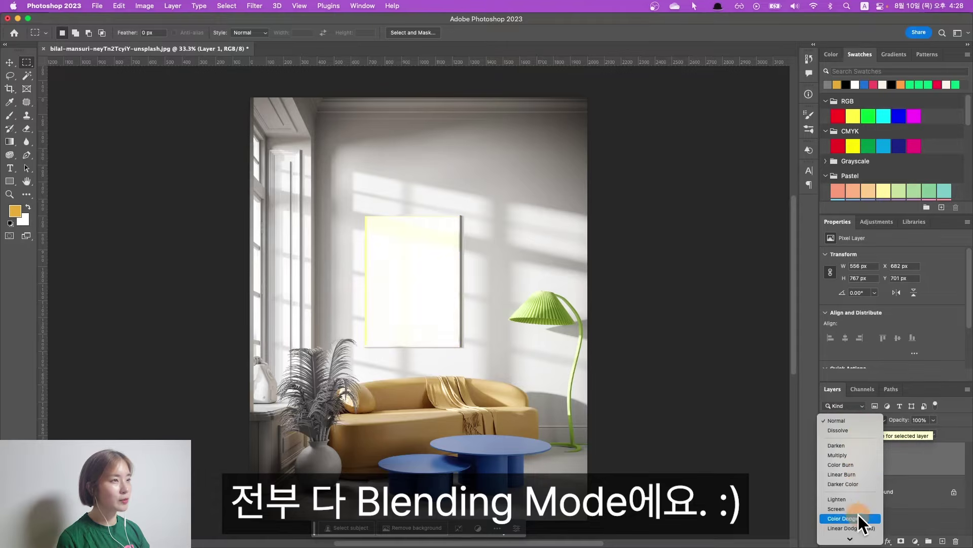
pyautogui.click(856, 475)
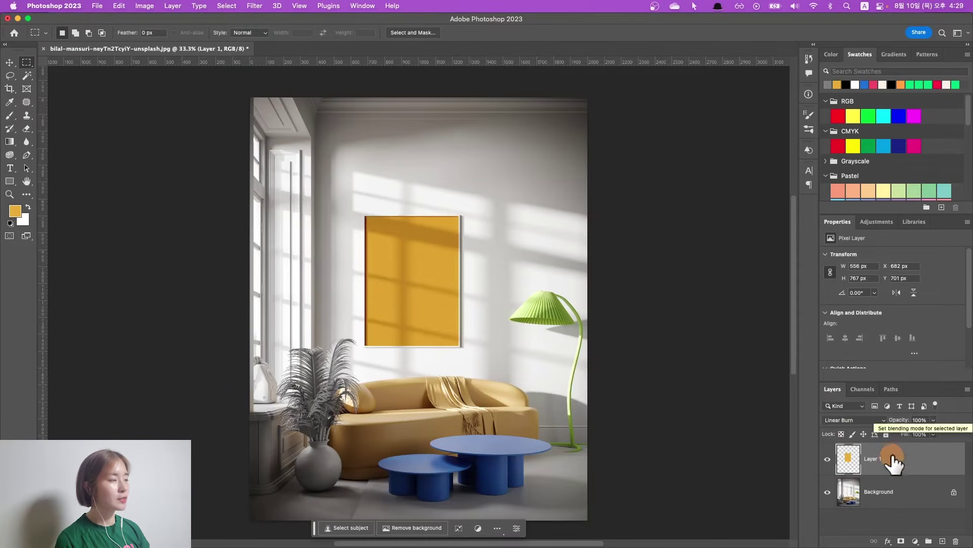
pyautogui.press('super+z')
pyautogui.press('super+shift+z')
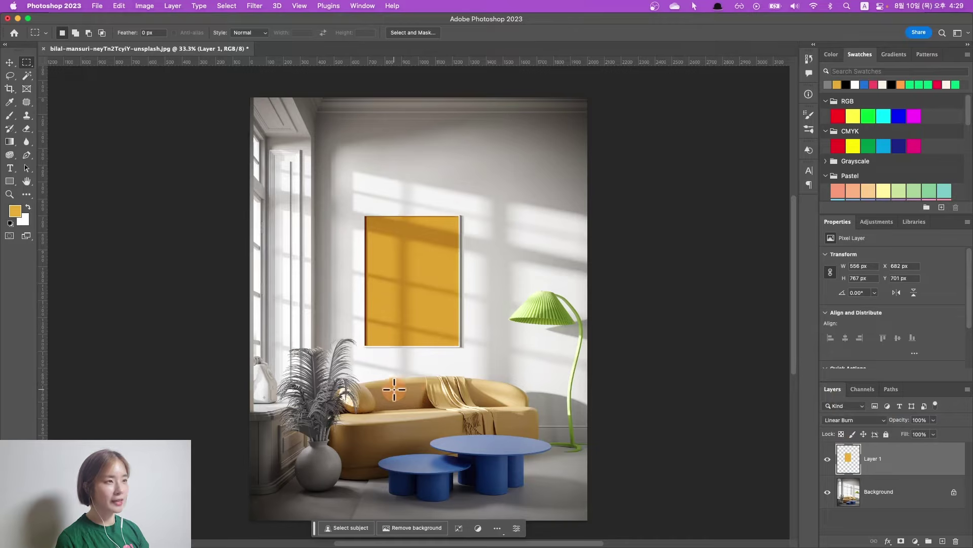
pyautogui.click(882, 420)
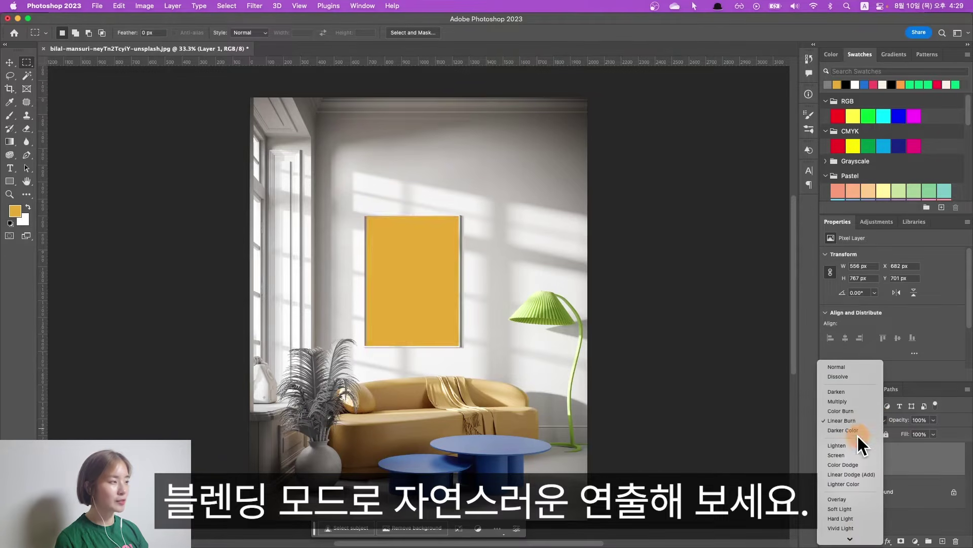
pyautogui.click(915, 457)
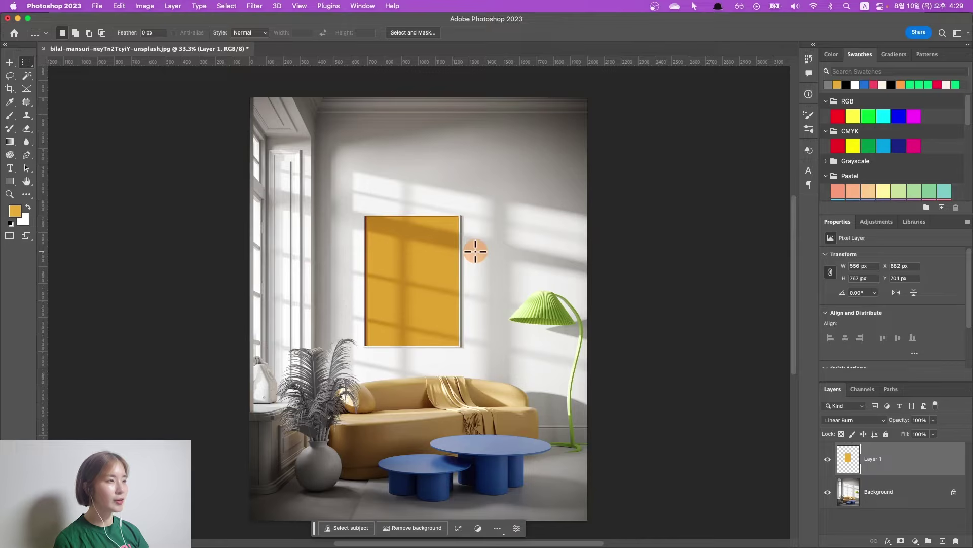
# Choose the pink recent swatch, try filling all of Layer 1, undo it, and recolour only the layer's existing pixels
pyautogui.click(874, 84)
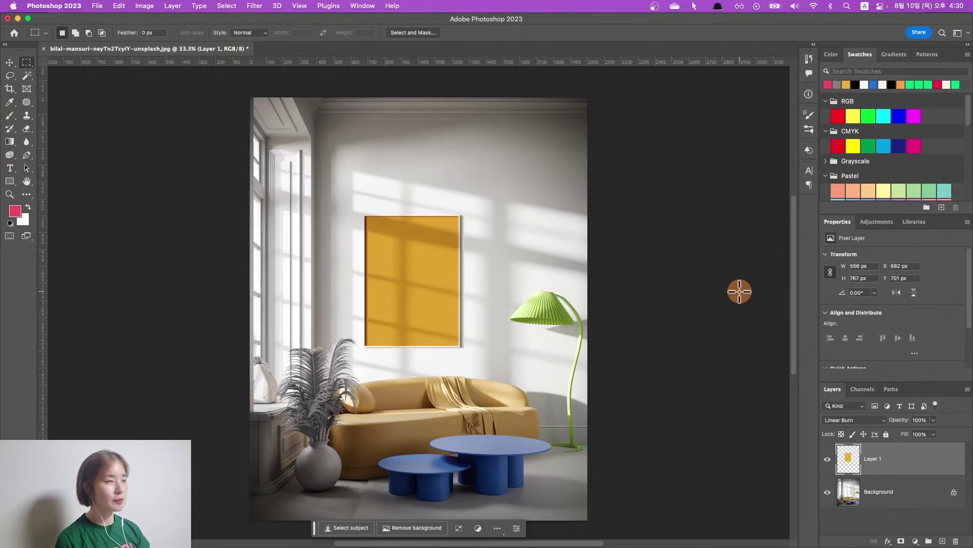
pyautogui.hotkey('alt', 'BackSpace')
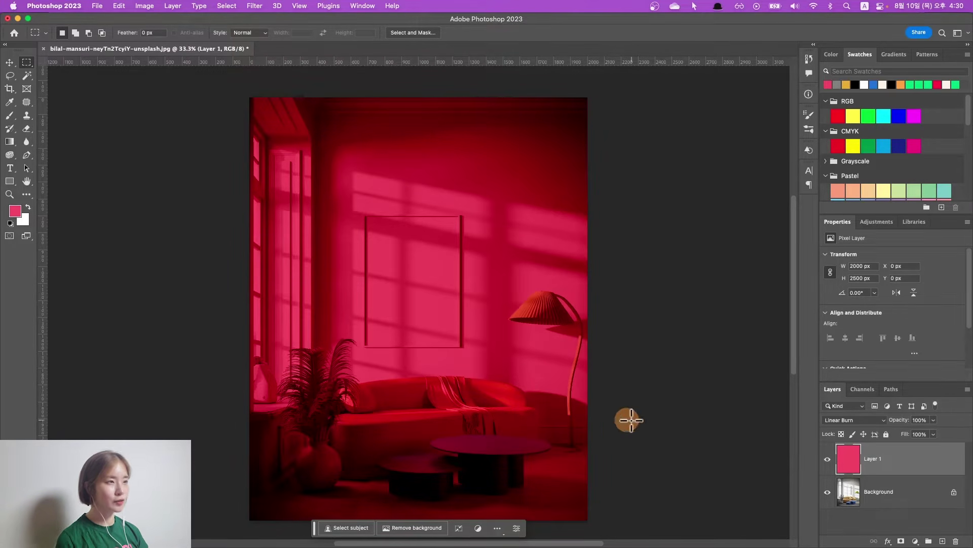
pyautogui.press('super+z')
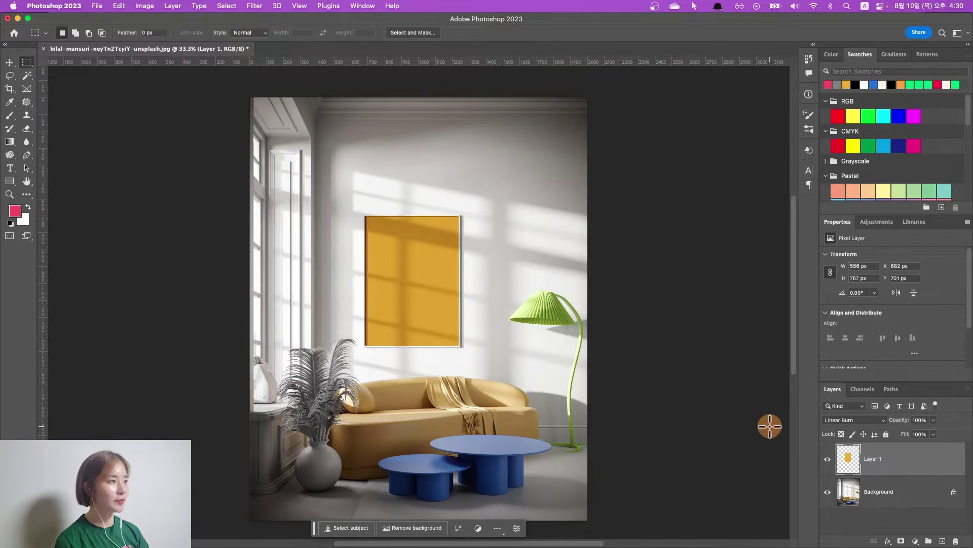
pyautogui.hotkey('alt', 'shift', 'Delete')
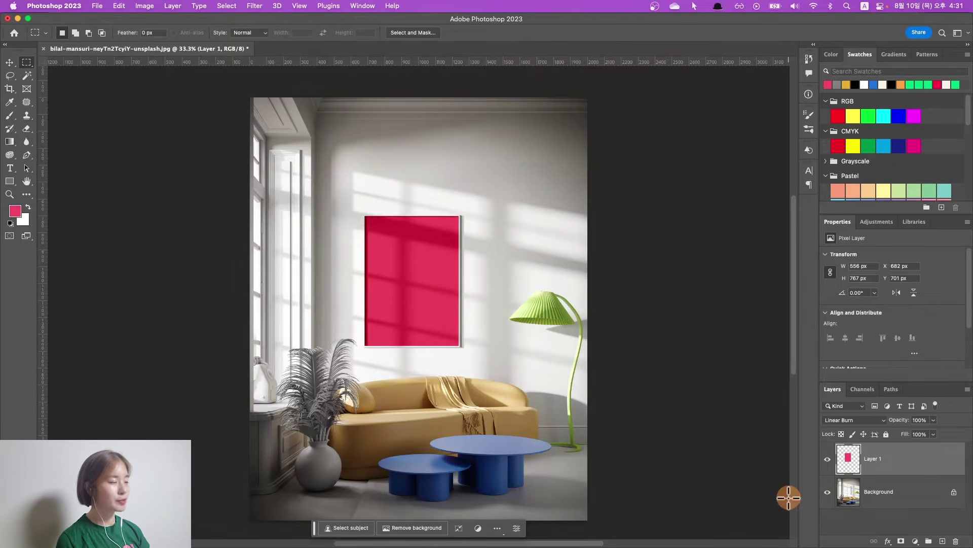
# Recolour only Layer 1's existing pixels with the CMYK cyan-blue swatch while the Background is hidden, and show the Background again
pyautogui.click(827, 491)
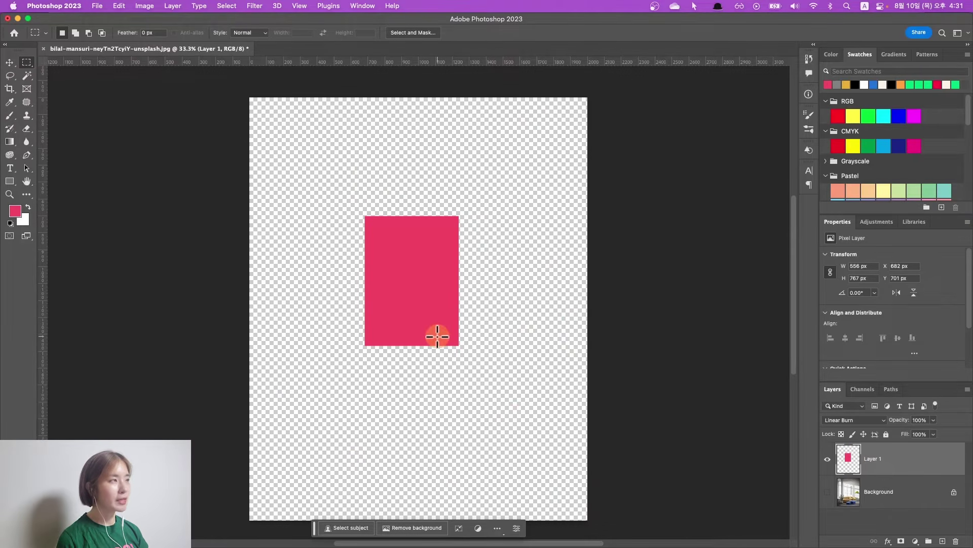
pyautogui.click(884, 146)
pyautogui.hotkey('shift', 'alt', 'BackSpace')
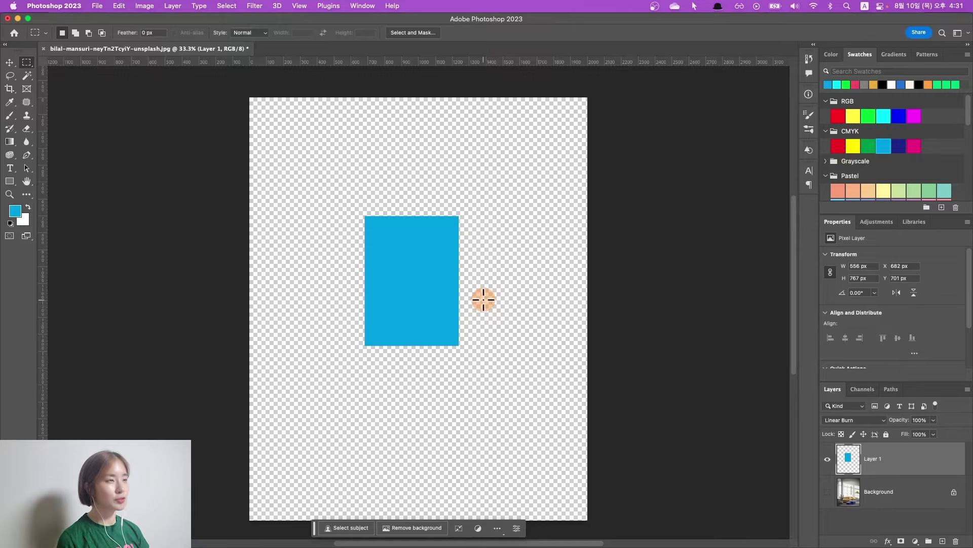
pyautogui.click(827, 491)
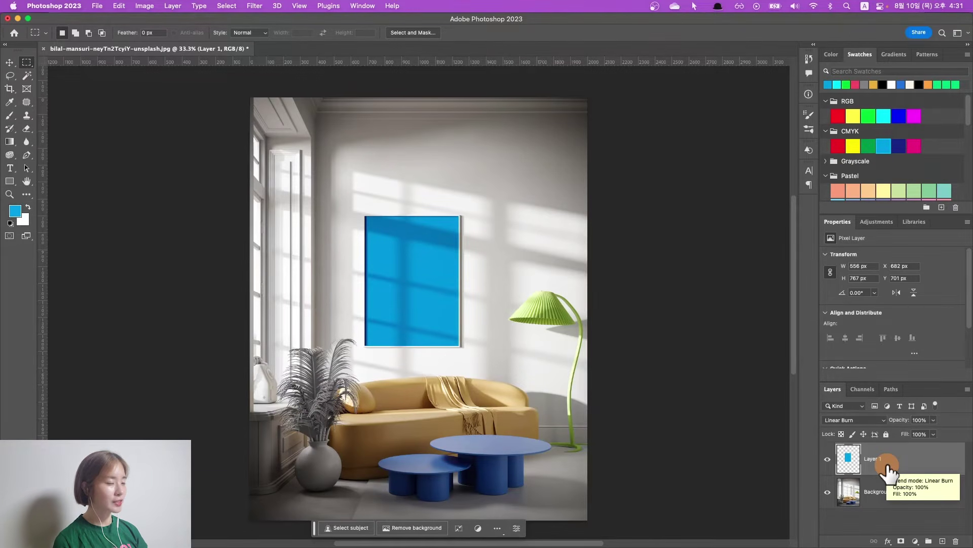
pyautogui.press('super+shift+BackSpace')
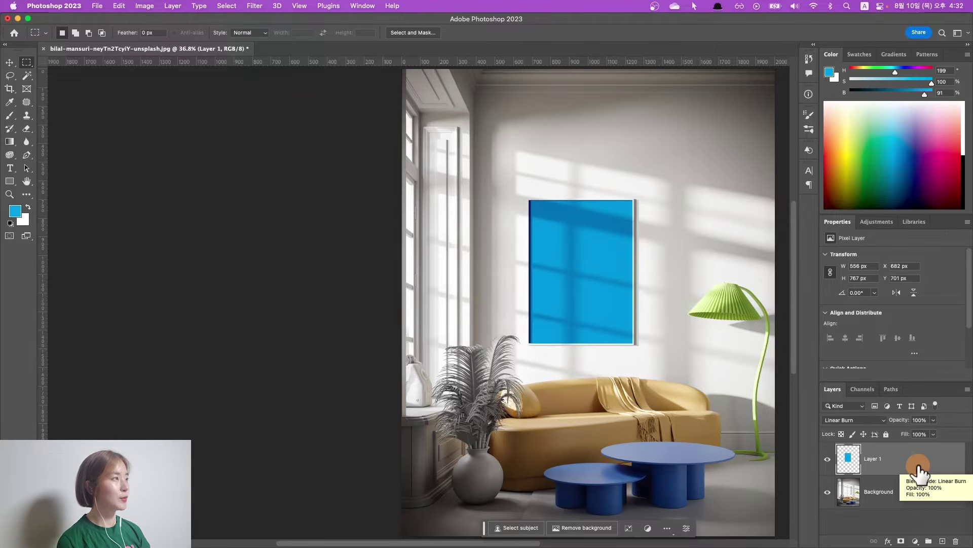
# Choose the bright green recent swatch as the foreground colour and lock Layer 1's transparent pixels
pyautogui.click(859, 55)
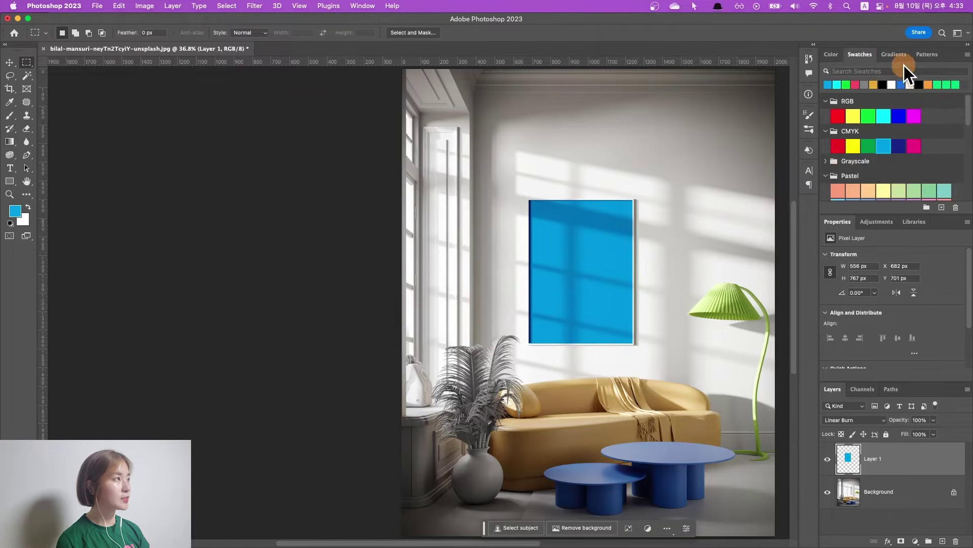
pyautogui.click(946, 85)
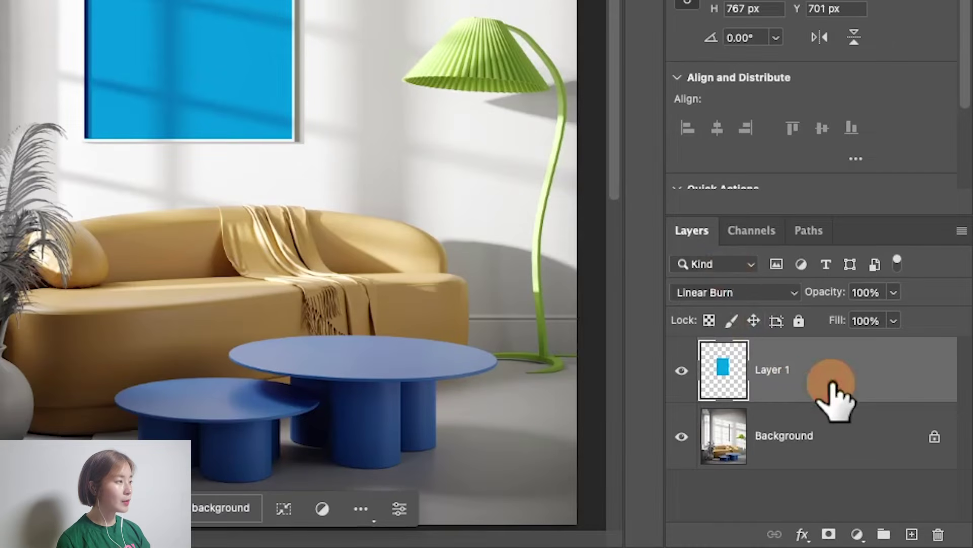
pyautogui.click(709, 321)
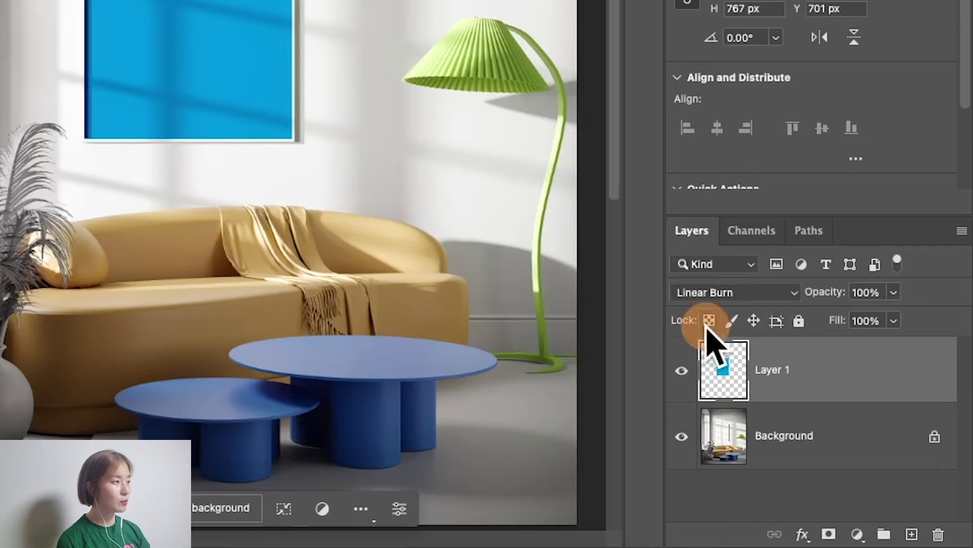
pyautogui.click(708, 320)
pyautogui.click(708, 320)
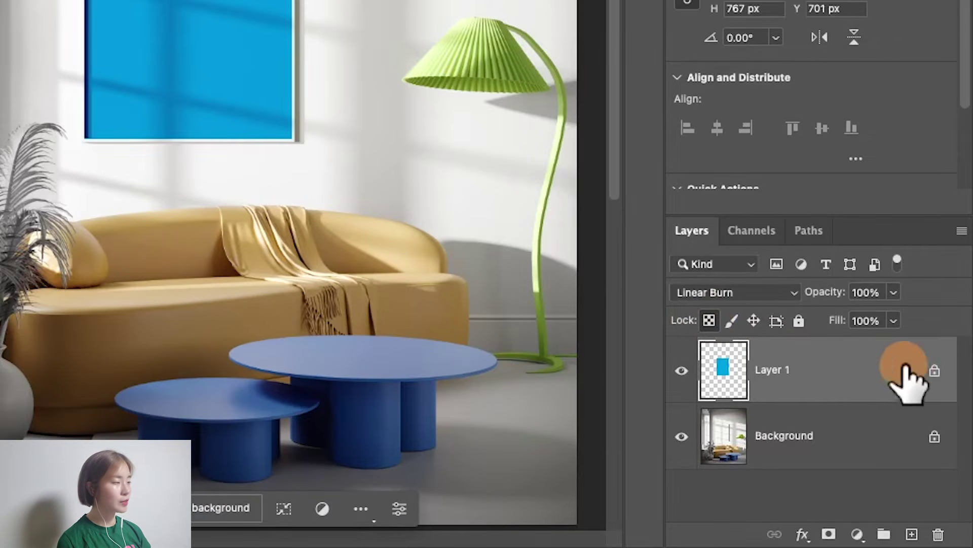
# Check Layer 1's transparent area without the Background, show the Background again, and fill the transparency-locked layer with green
pyautogui.click(724, 371)
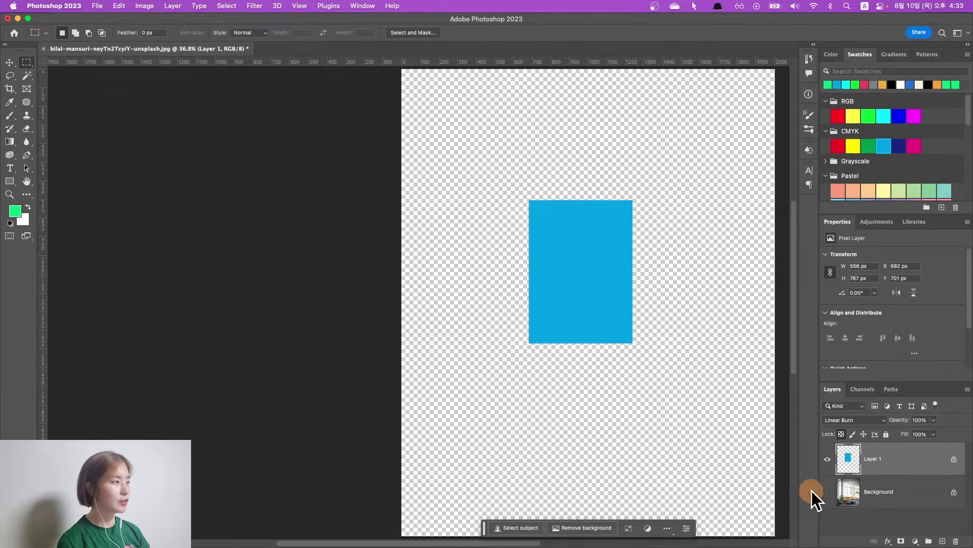
pyautogui.click(827, 491)
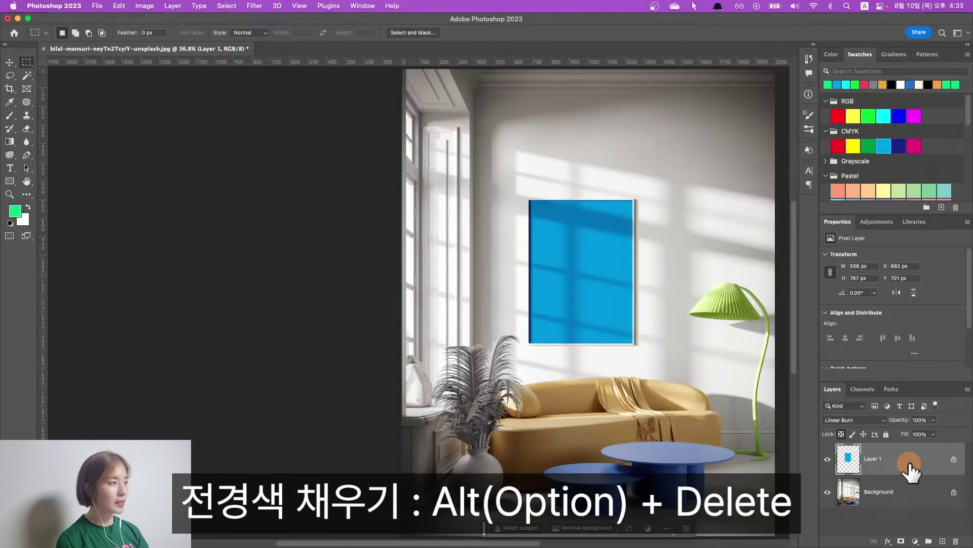
pyautogui.hotkey('alt', 'Delete')
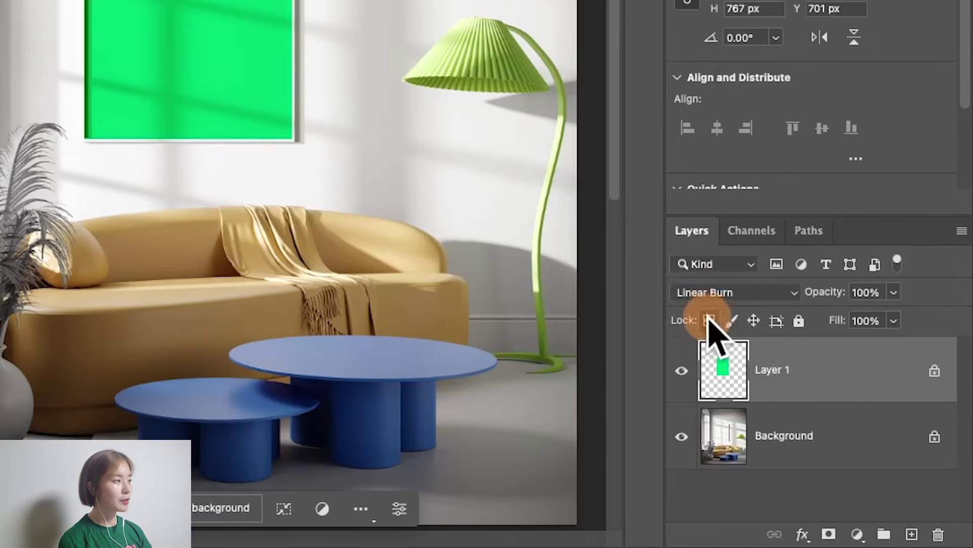
# Unlock Layer 1's transparent pixels and load the layer's rectangle as a selection
pyautogui.click(709, 320)
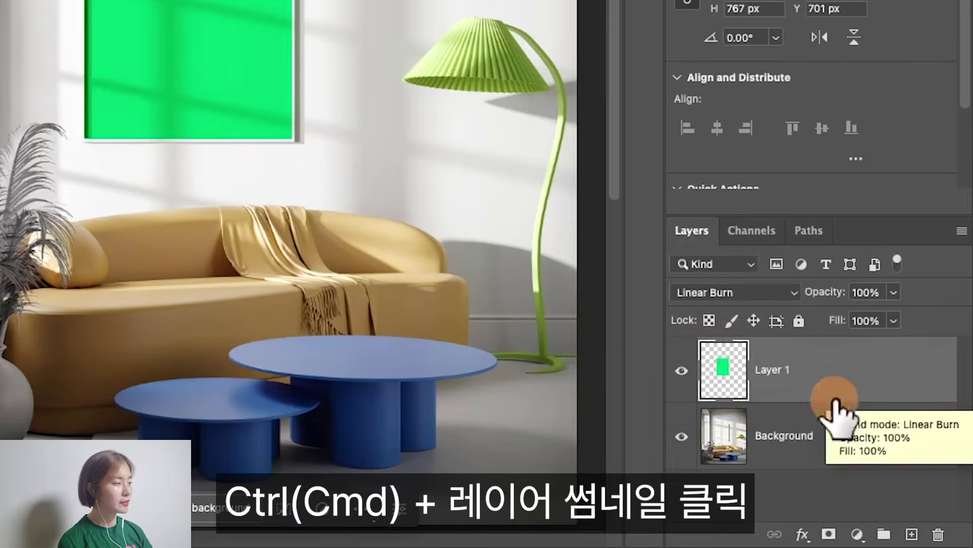
pyautogui.keyDown('ctrl'); pyautogui.click(722, 372); pyautogui.keyUp('ctrl')
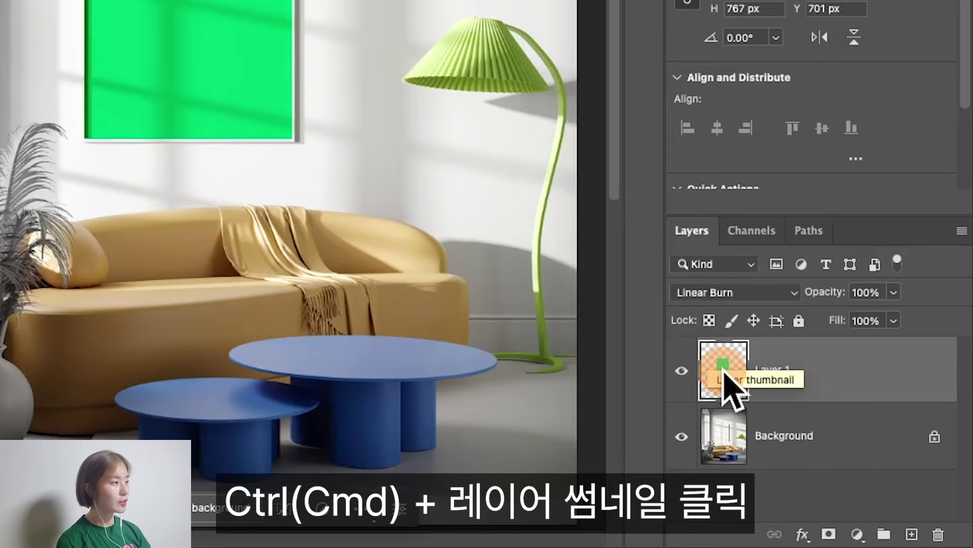
pyautogui.keyDown('ctrl'); pyautogui.click(724, 371); pyautogui.keyUp('ctrl')
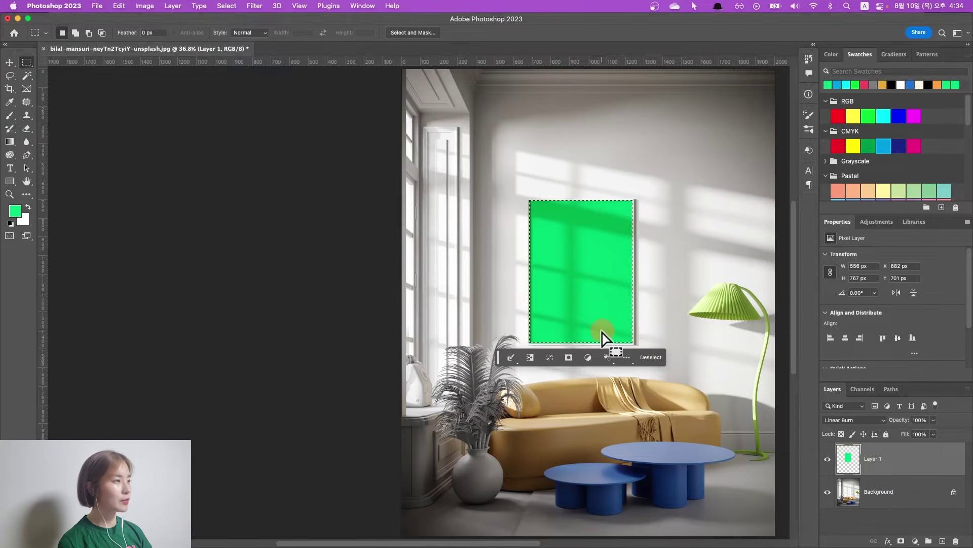
# Fill the selection on Layer 1 with the golden yellow recent swatch while the Background is hidden, show the Background, and deselect
pyautogui.click(827, 491)
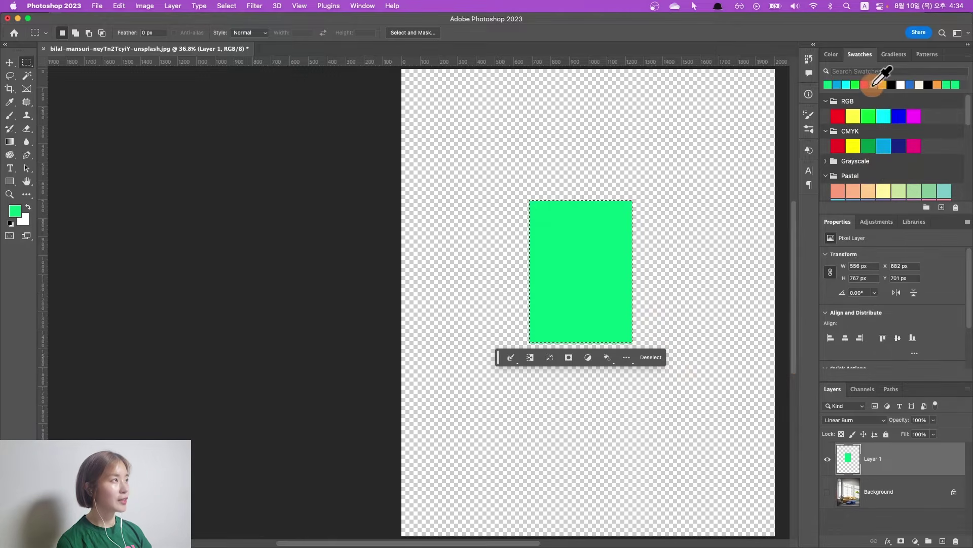
pyautogui.click(883, 85)
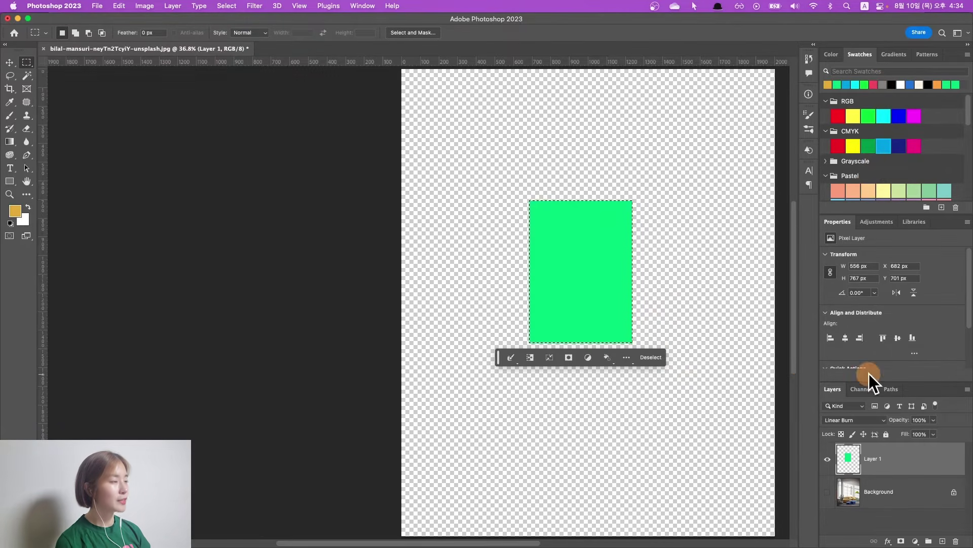
pyautogui.hotkey('alt', 'BackSpace')
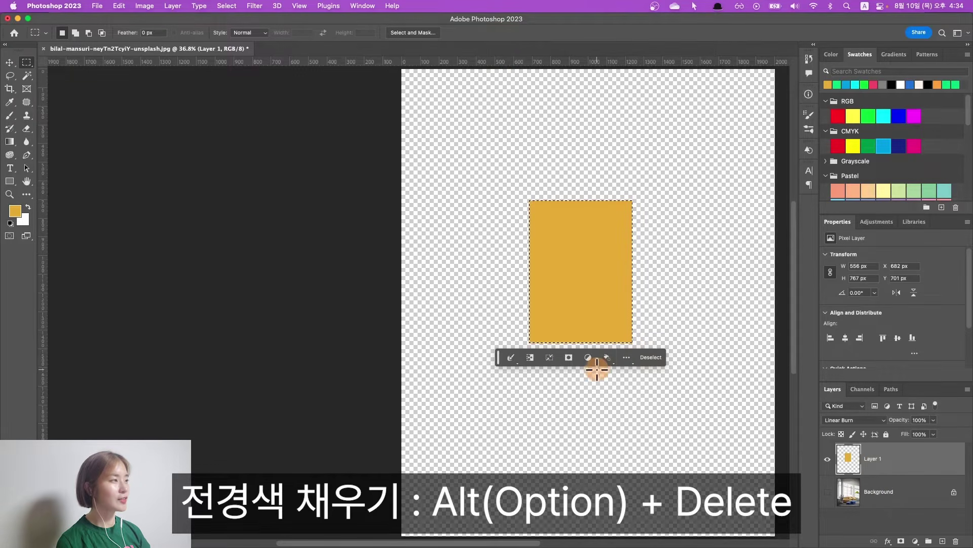
pyautogui.click(827, 491)
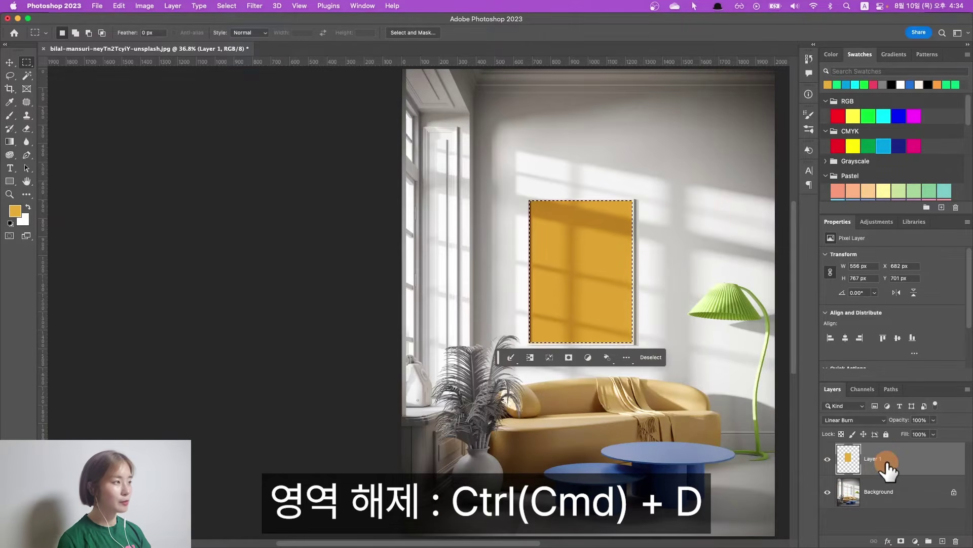
pyautogui.press('super+d')
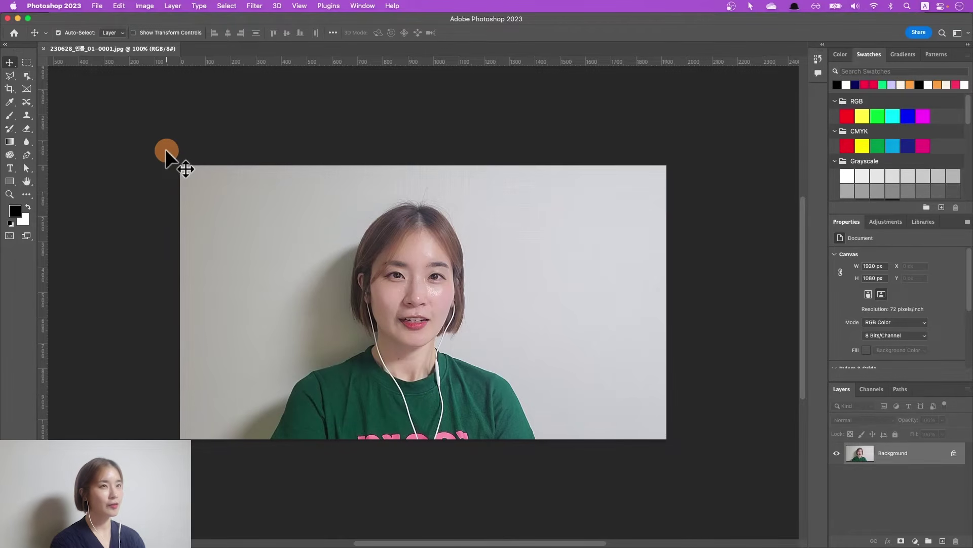
# Activate the Gradient tool and open the preset list for the classic gradient
pyautogui.click(10, 142)
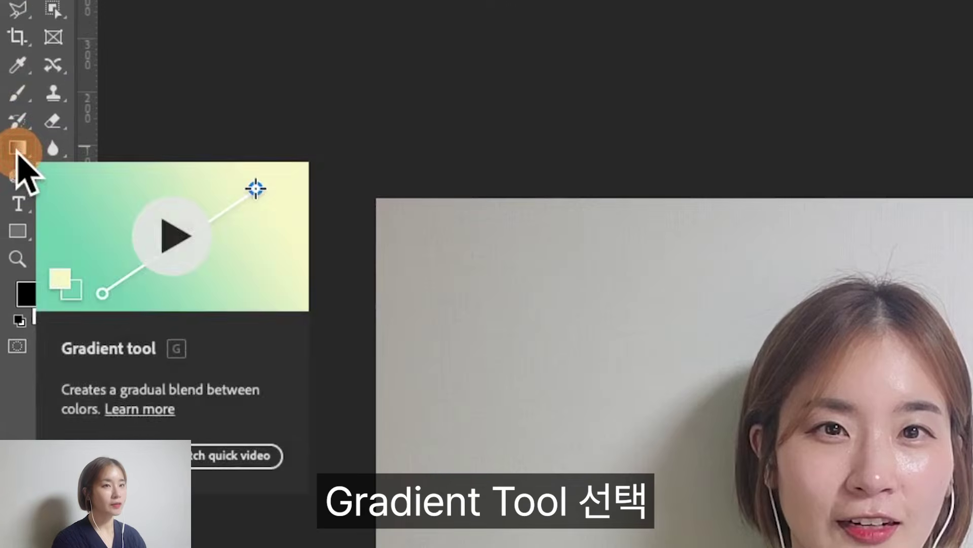
pyautogui.click(8, 144)
pyautogui.moveTo(43, 152); pyautogui.dragTo(87, 147)
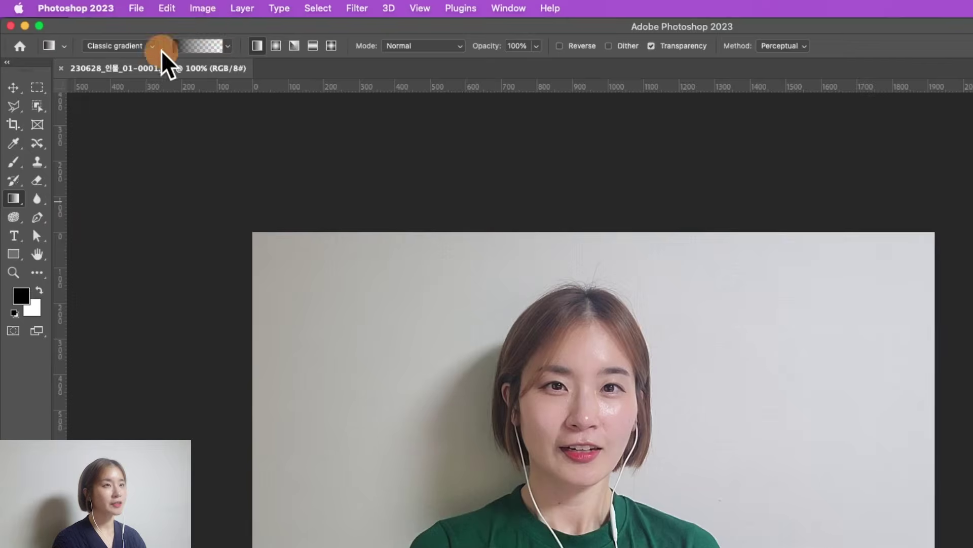
pyautogui.click(229, 47)
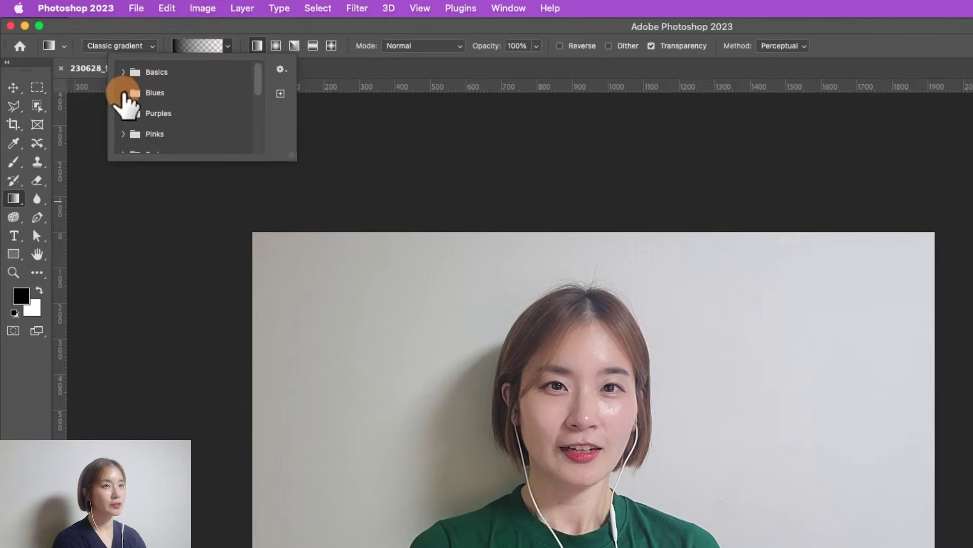
# Expand the gradient preset groups from Blues to Pastels and choose the turquoise-lavender-pink preset Iridescent_11 in the Iridescent group
pyautogui.click(124, 92)
pyautogui.click(123, 204)
pyautogui.click(123, 293)
pyautogui.scroll(-5, 147, 299)
pyautogui.click(122, 195)
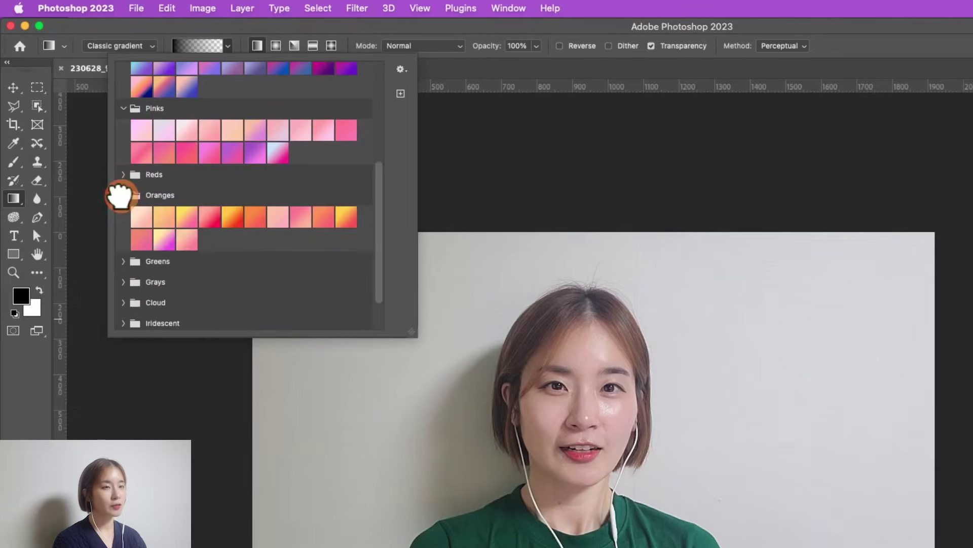
pyautogui.click(122, 262)
pyautogui.scroll(-4, 129, 294)
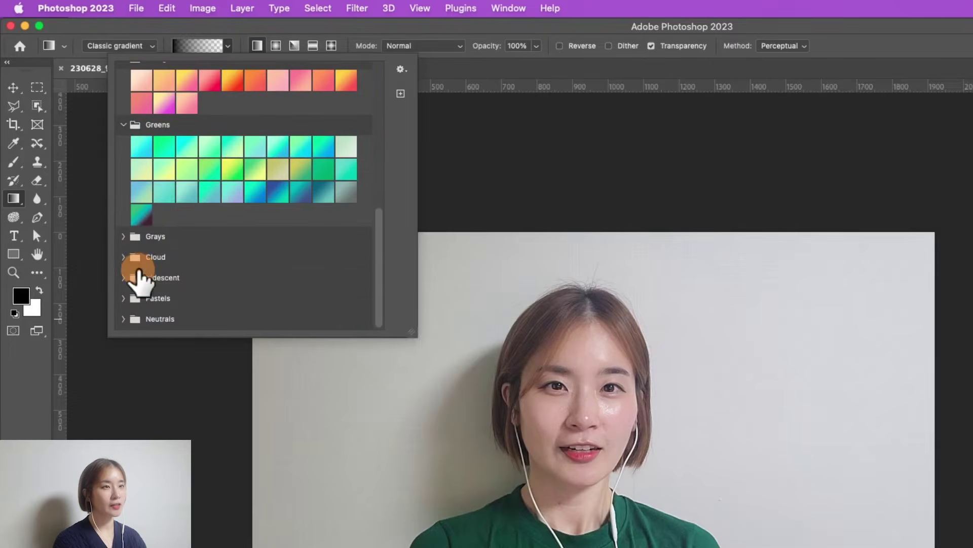
pyautogui.click(122, 237)
pyautogui.scroll(-2, 138, 298)
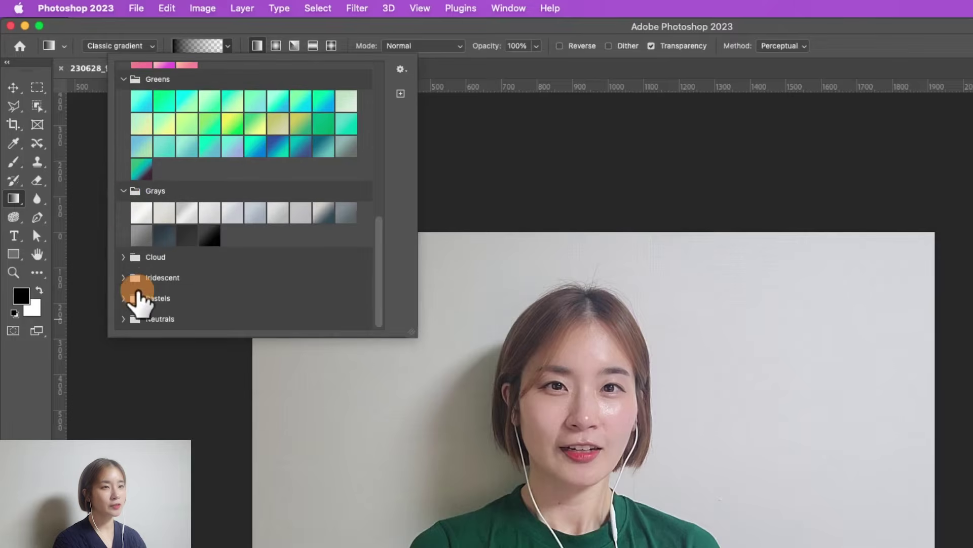
pyautogui.click(136, 285)
pyautogui.scroll(-2, 135, 283)
pyautogui.click(124, 300)
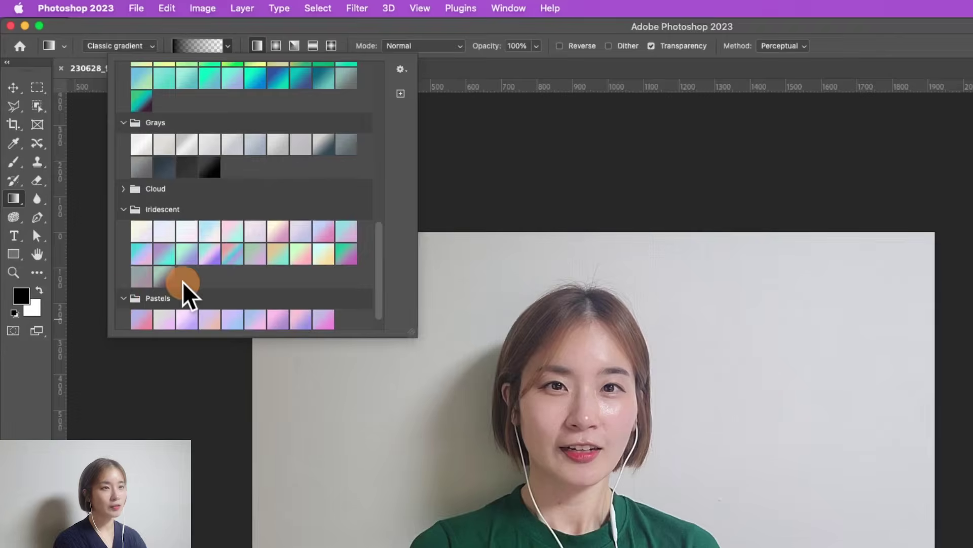
pyautogui.scroll(-1, 183, 284)
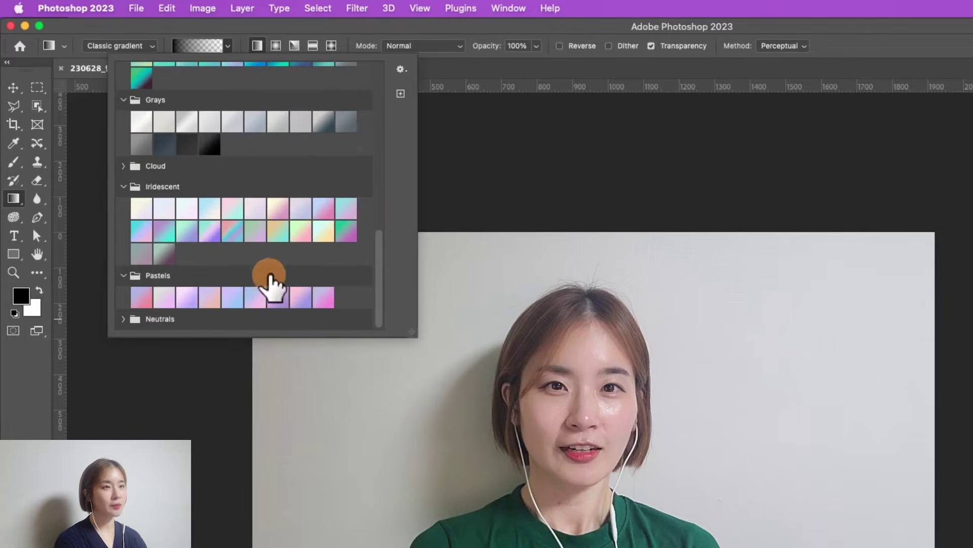
pyautogui.click(143, 230)
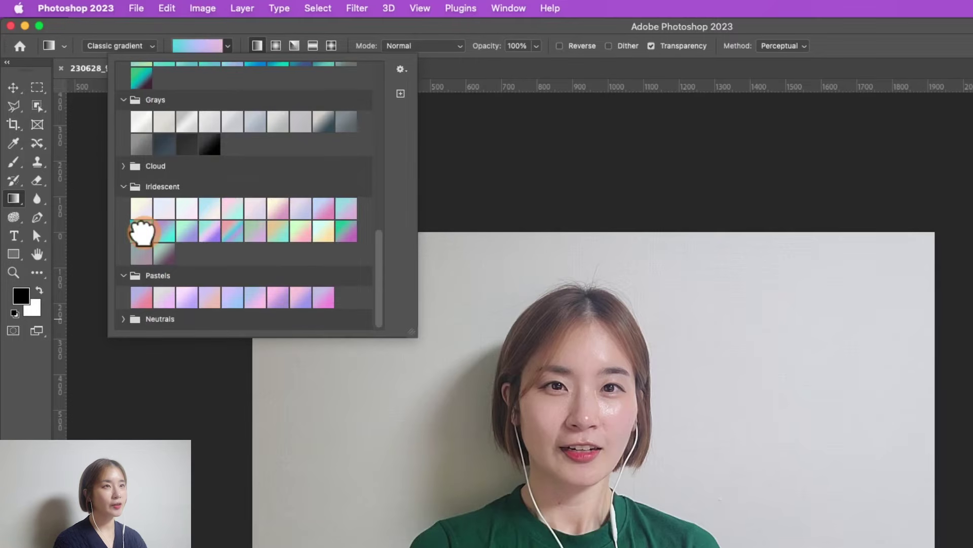
# Try a linear gradient drawn diagonally across the Background photo from its upper-left area to beside the face, and undo it
pyautogui.click(257, 46)
pyautogui.click(258, 45)
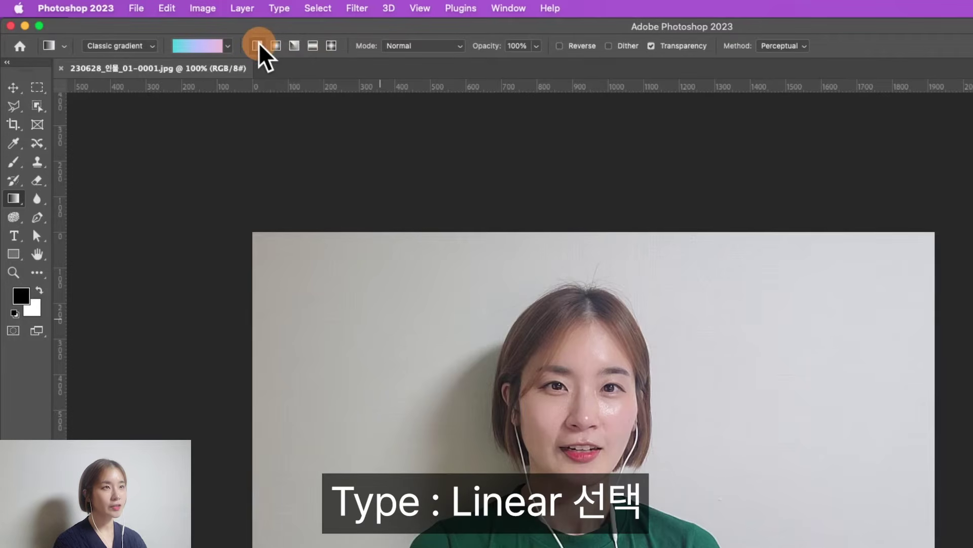
pyautogui.moveTo(300, 287); pyautogui.dragTo(701, 432)
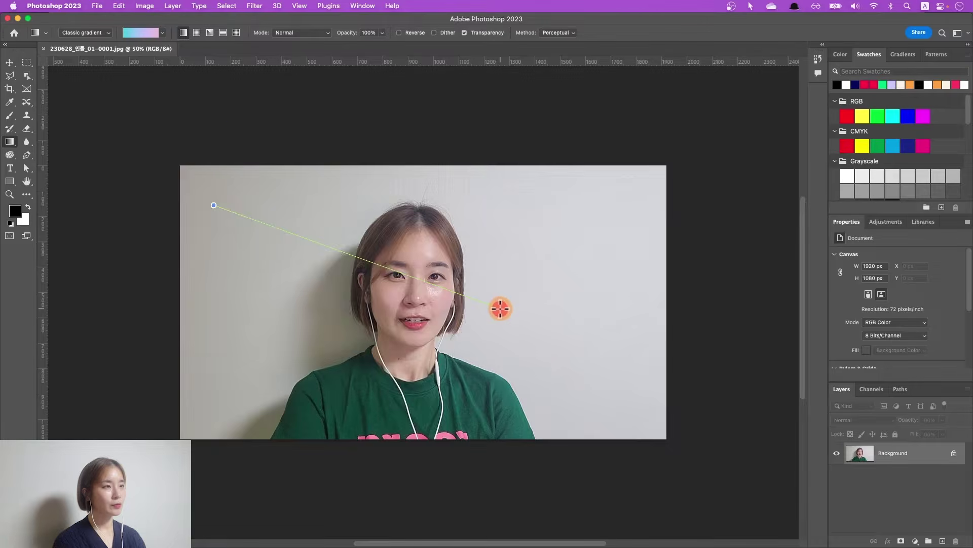
pyautogui.moveTo(500, 309); pyautogui.dragTo(501, 308)
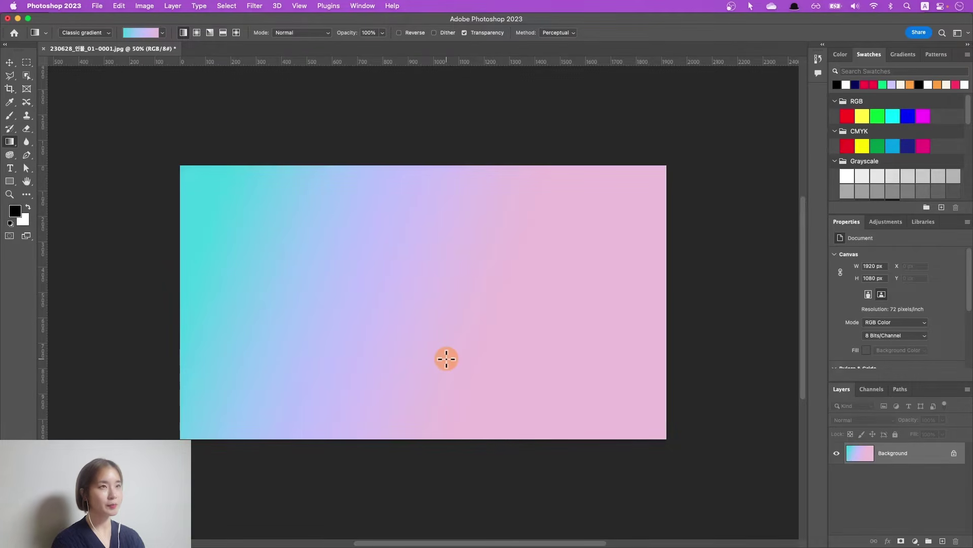
pyautogui.press('super+z')
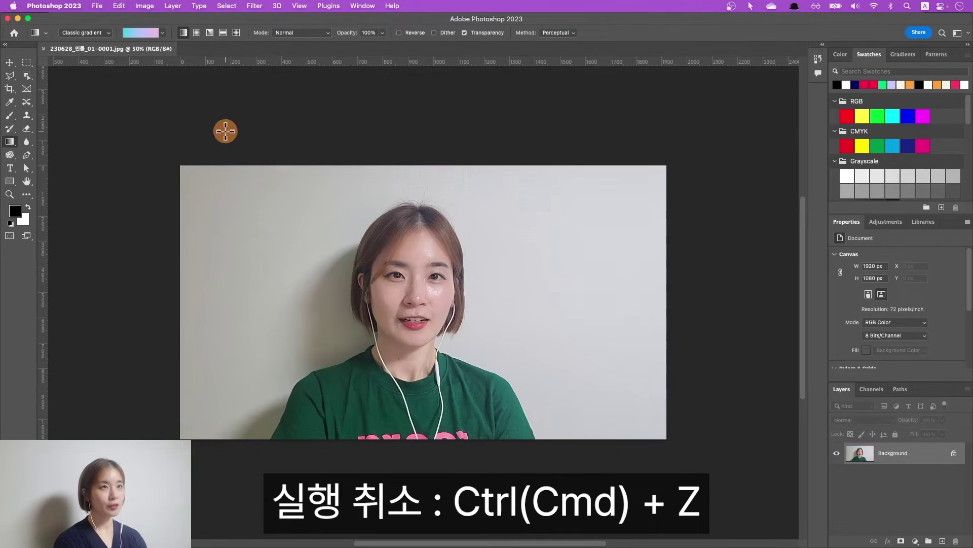
# Try a radial gradient drawn outward from just left of the photo's centre, and undo it
pyautogui.click(196, 32)
pyautogui.moveTo(355, 315); pyautogui.dragTo(529, 273)
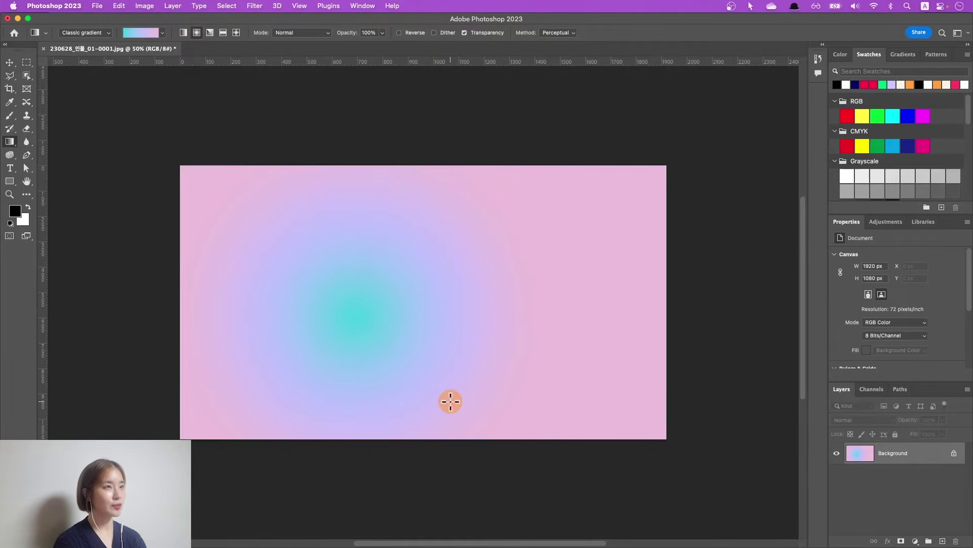
pyautogui.press('super+z')
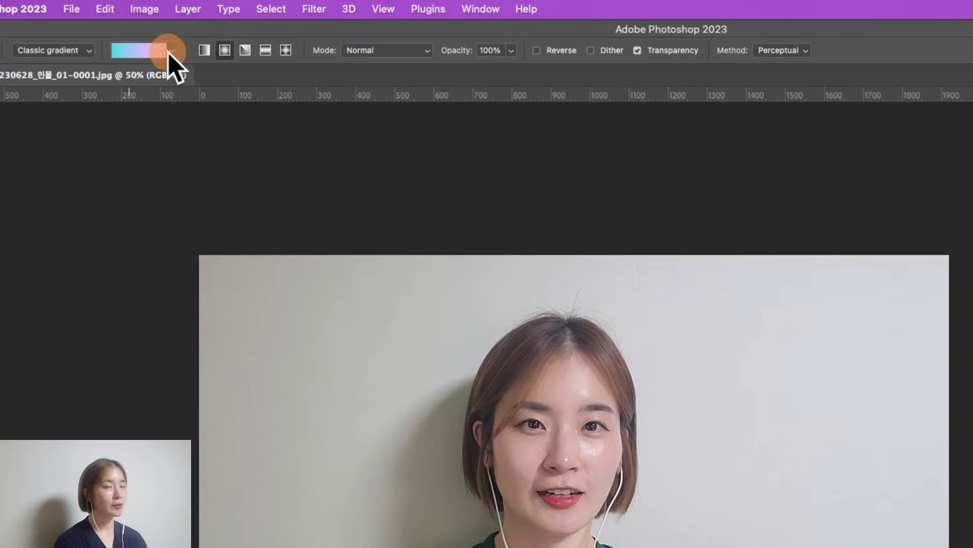
# Open the gradient for editing and shift its turquoise starting colour stop to a soft yellow, hue 49° (e1ca5e)
pyautogui.click(140, 50)
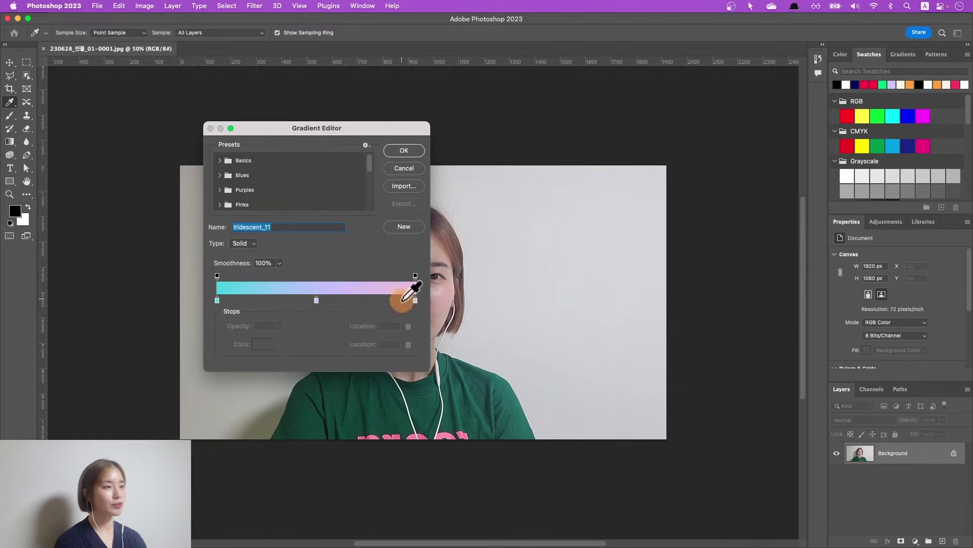
pyautogui.click(217, 300)
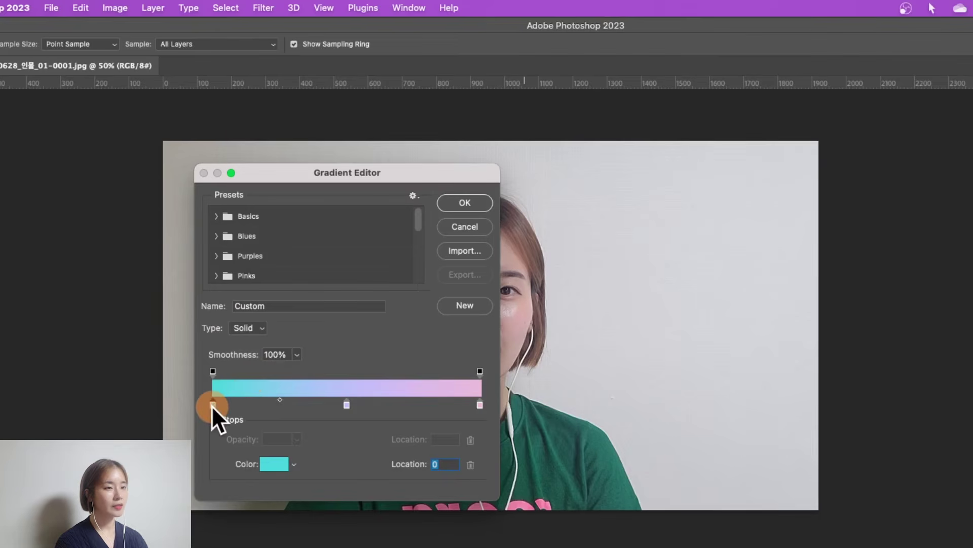
pyautogui.doubleClick(212, 404)
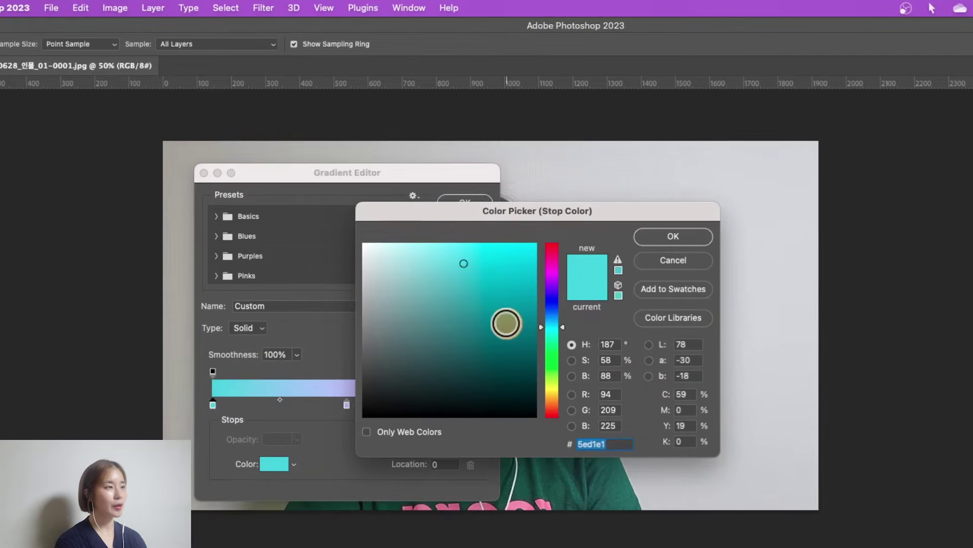
pyautogui.moveTo(540, 331); pyautogui.dragTo(555, 393)
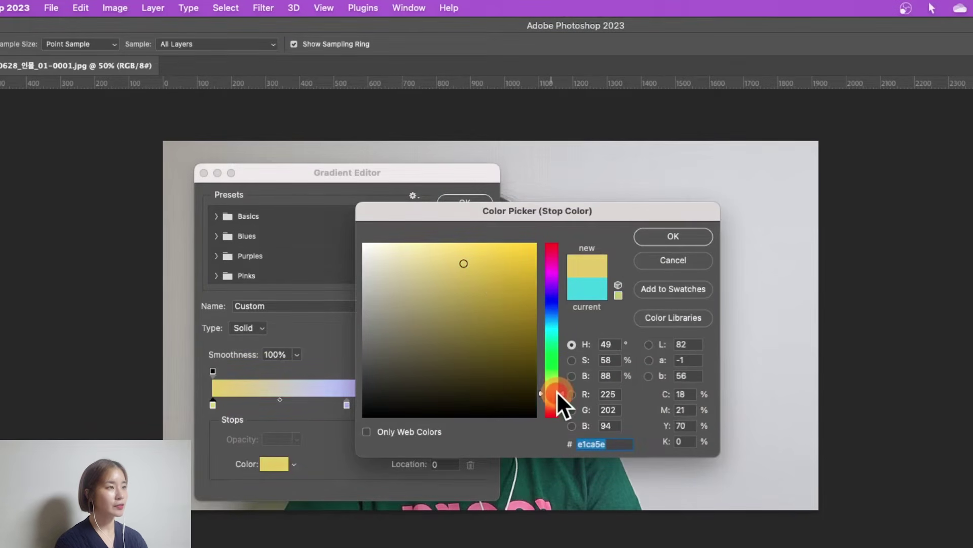
# Change the gradient's starting color stop to a saturated yellow, accept the gradient and switch its style to linear
pyautogui.moveTo(512, 284); pyautogui.dragTo(549, 230)
pyautogui.click(664, 235)
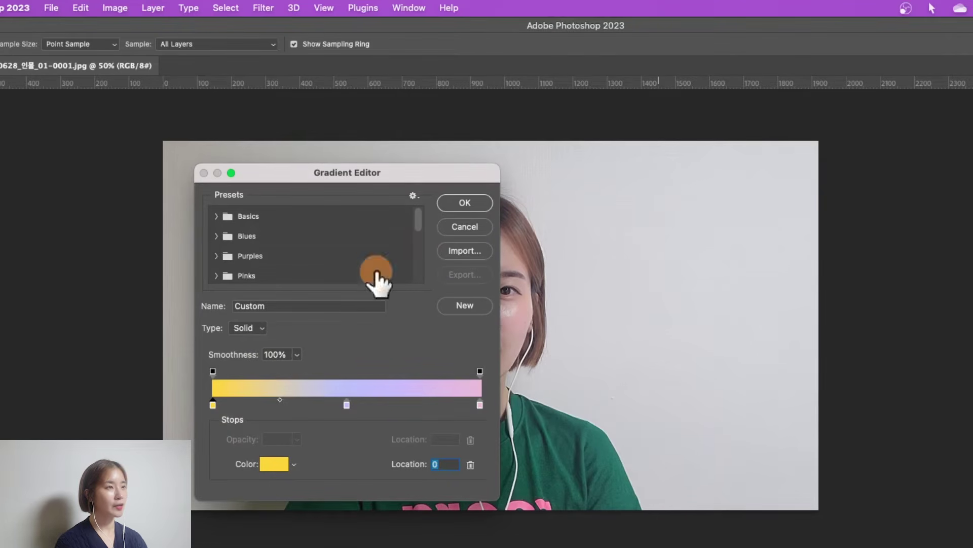
pyautogui.click(464, 203)
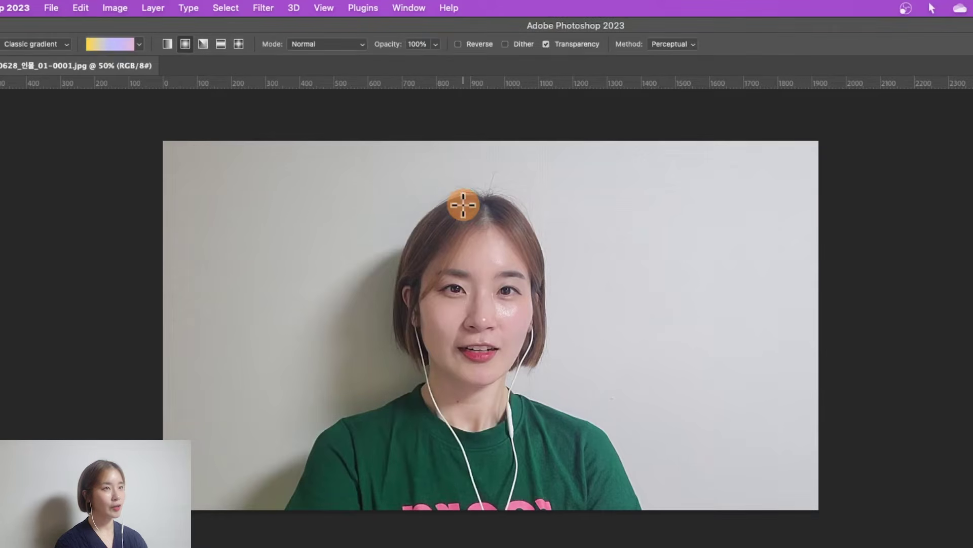
pyautogui.click(167, 43)
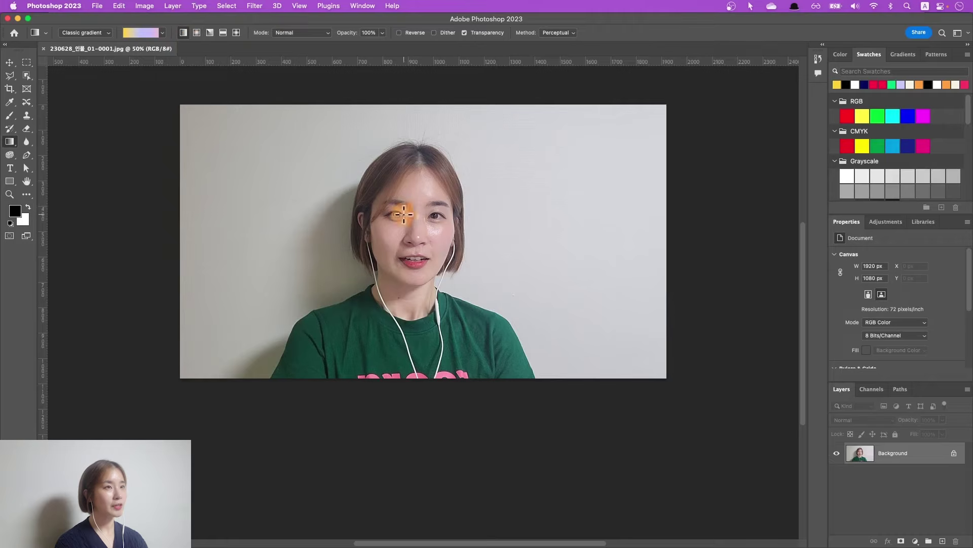
# Try a nearly horizontal yellow-lavender-pink gradient directly on the Background photo, and undo it
pyautogui.moveTo(304, 240); pyautogui.dragTo(584, 201)
pyautogui.press('super+equal')
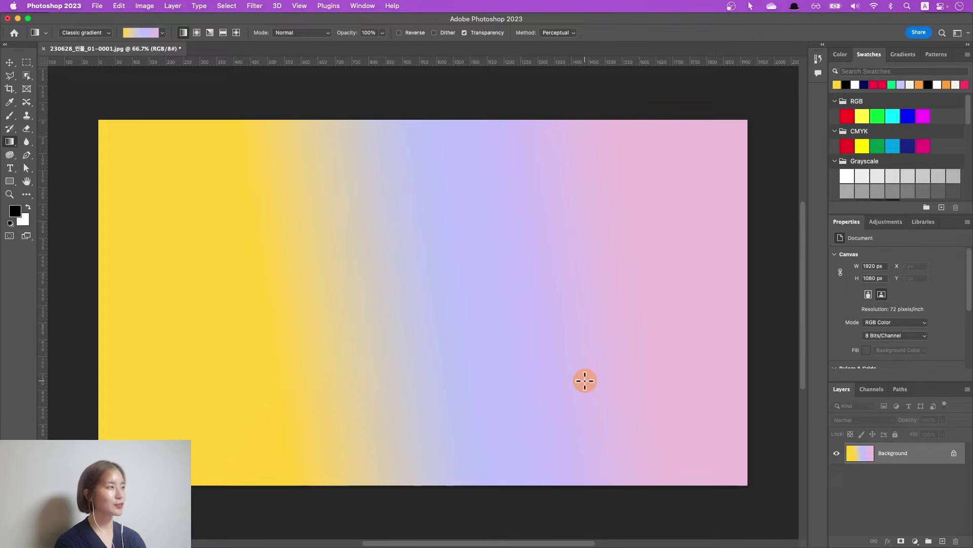
pyautogui.press('super+z')
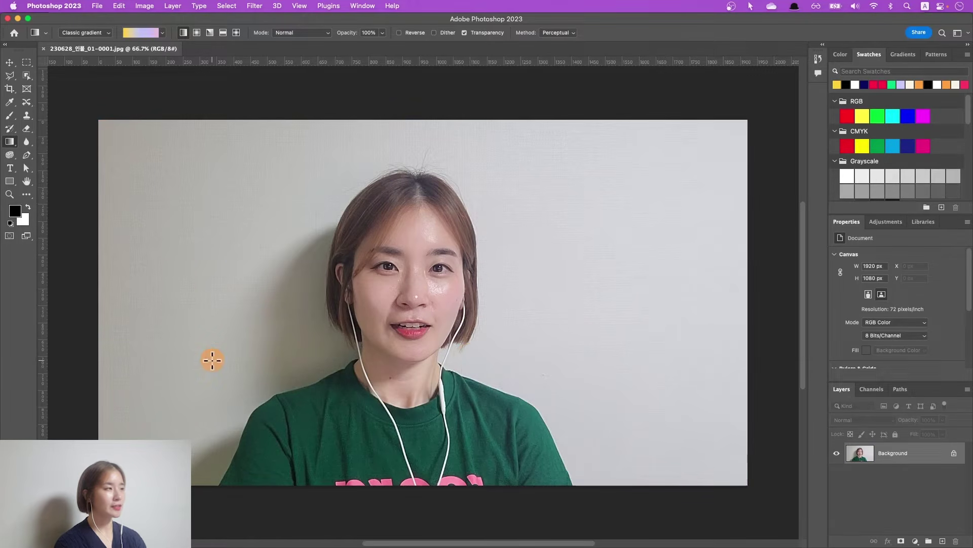
# Unlock the Background layer and move the photo horizontally to the right, to X 547 px and Y 0 px
pyautogui.click(10, 63)
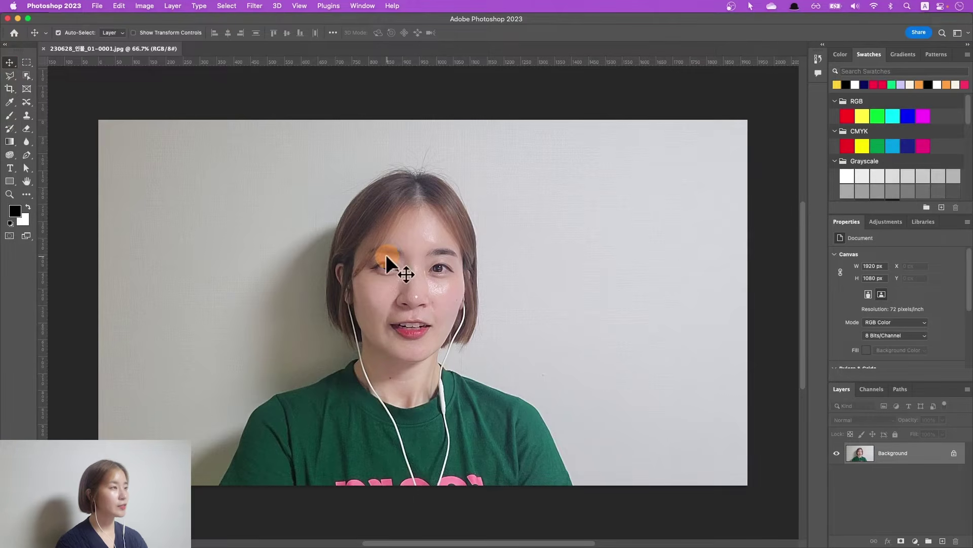
pyautogui.click(952, 453)
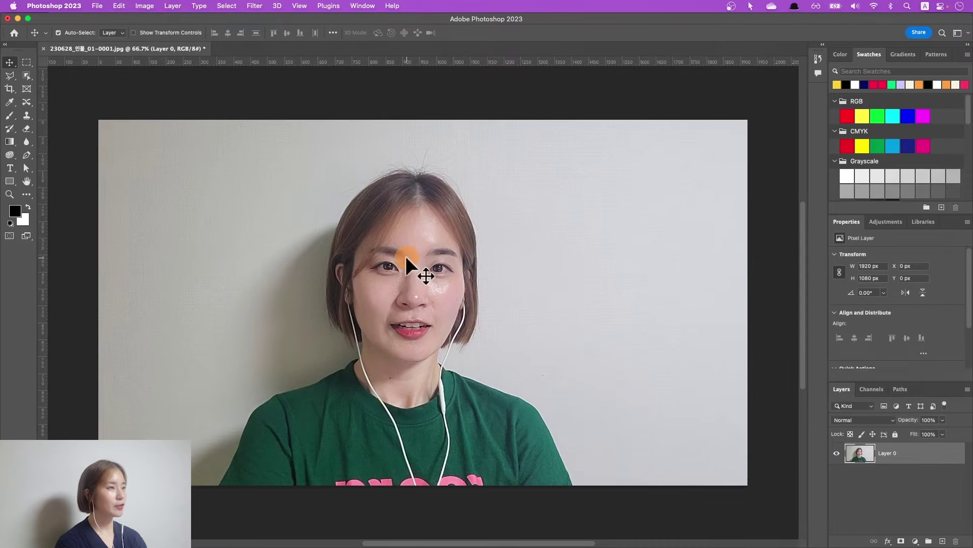
pyautogui.moveTo(407, 258); pyautogui.dragTo(594, 268)
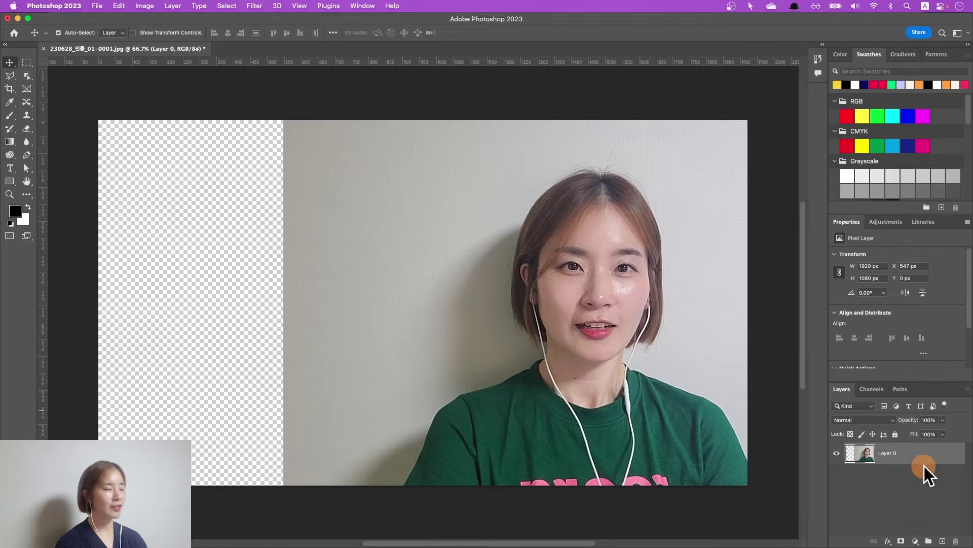
# Add a new empty layer above the photo layer and select it
pyautogui.click(942, 541)
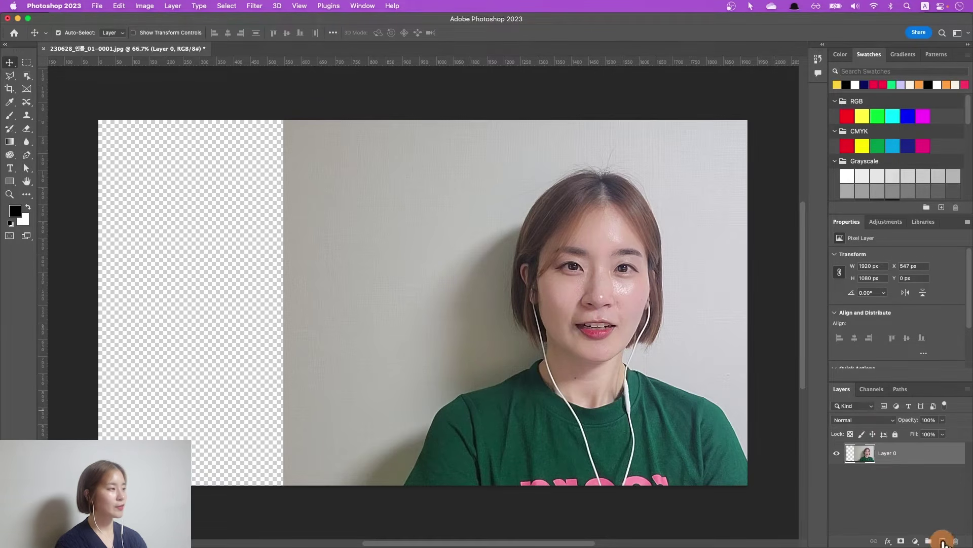
pyautogui.click(924, 451)
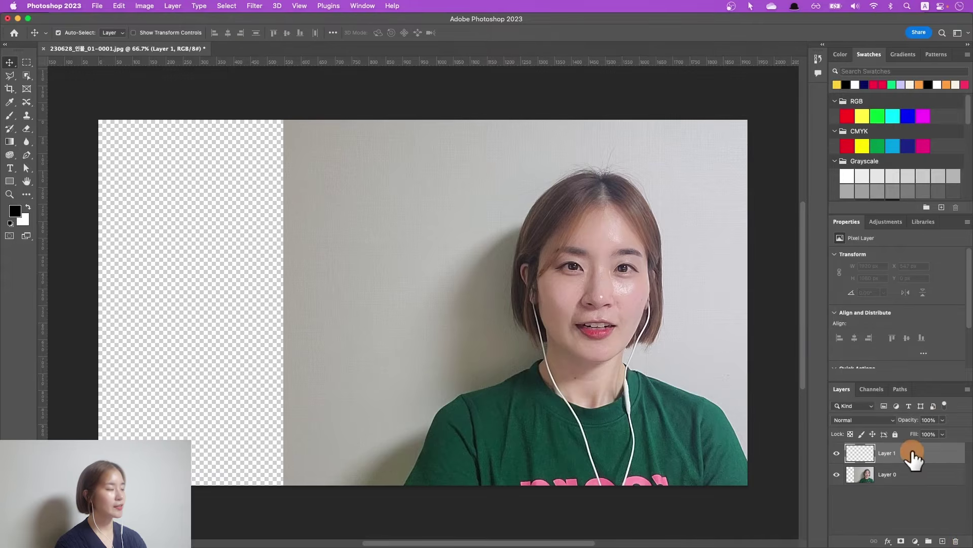
pyautogui.click(361, 283)
# Choose the pink-to-orange Orange_08 preset from the Oranges group for the Gradient tool
pyautogui.click(9, 142)
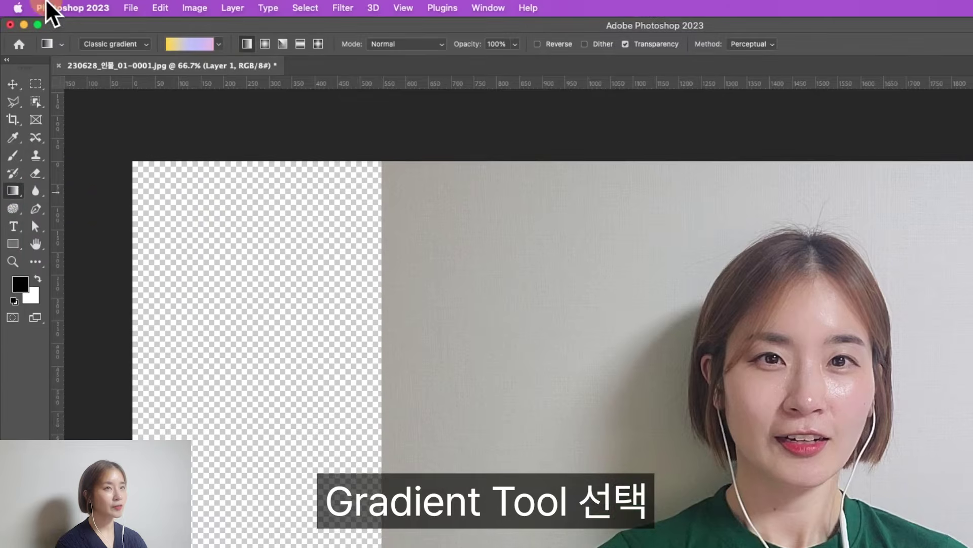
pyautogui.click(219, 44)
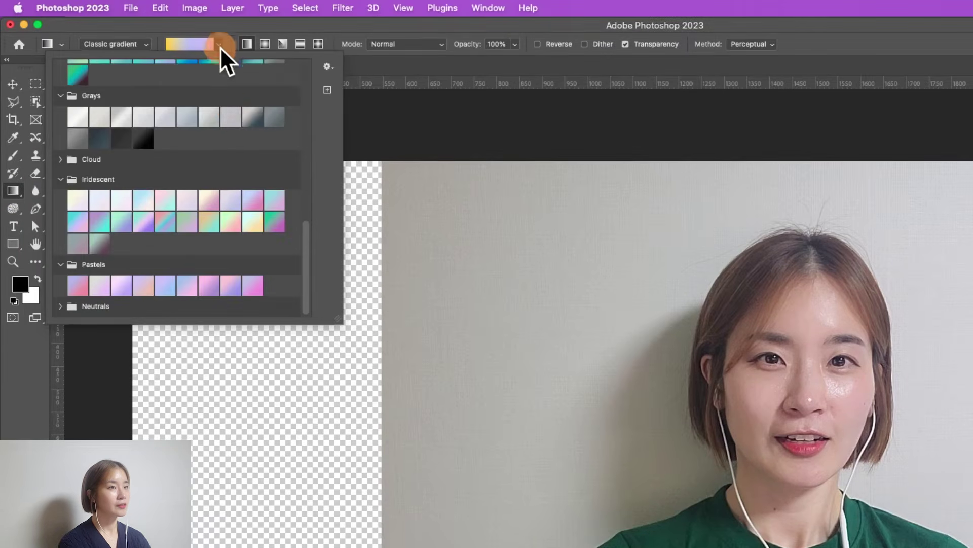
pyautogui.scroll(5, 229, 130)
pyautogui.click(234, 111)
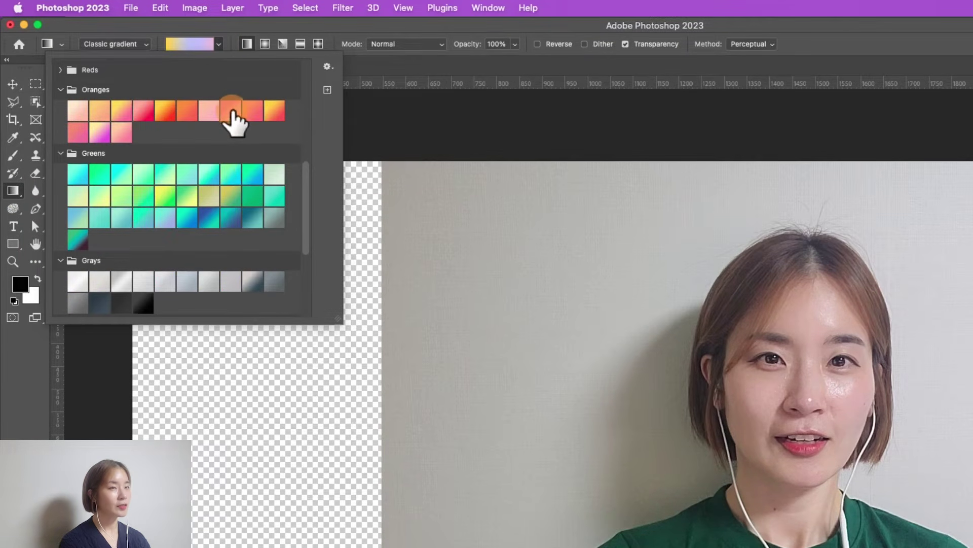
pyautogui.click(234, 117)
pyautogui.click(218, 42)
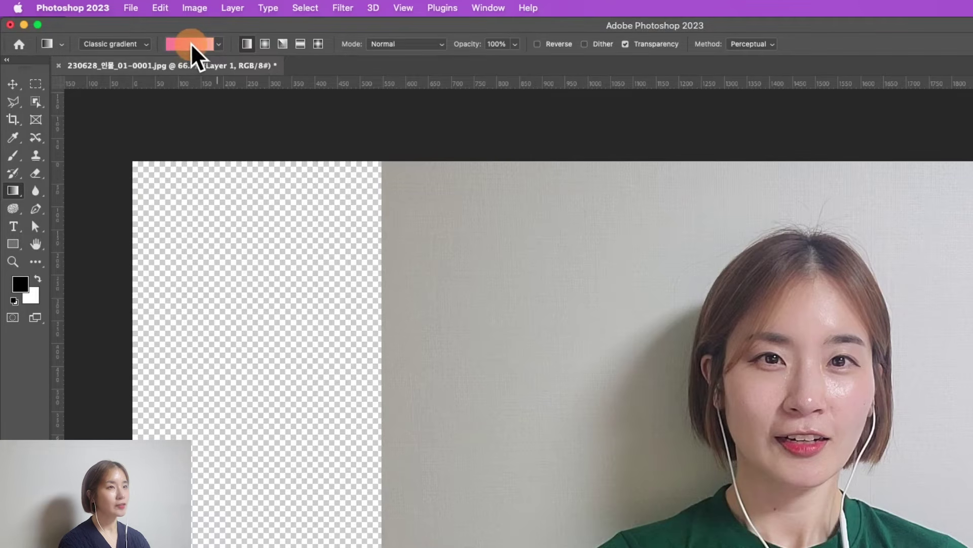
# Set the gradient's end opacity stop to 0% and draw the gradient horizontally toward the person on Layer 1
pyautogui.click(191, 44)
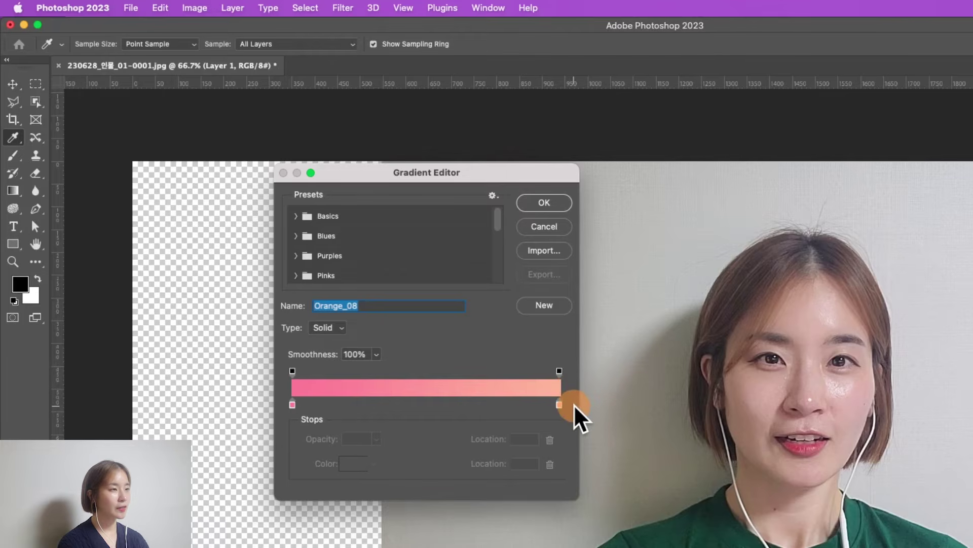
pyautogui.click(560, 372)
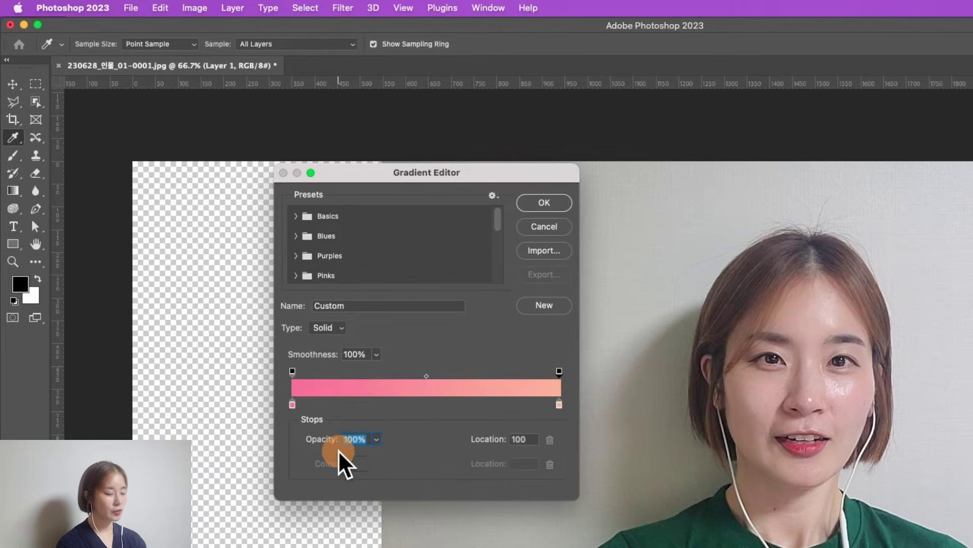
pyautogui.write('0')
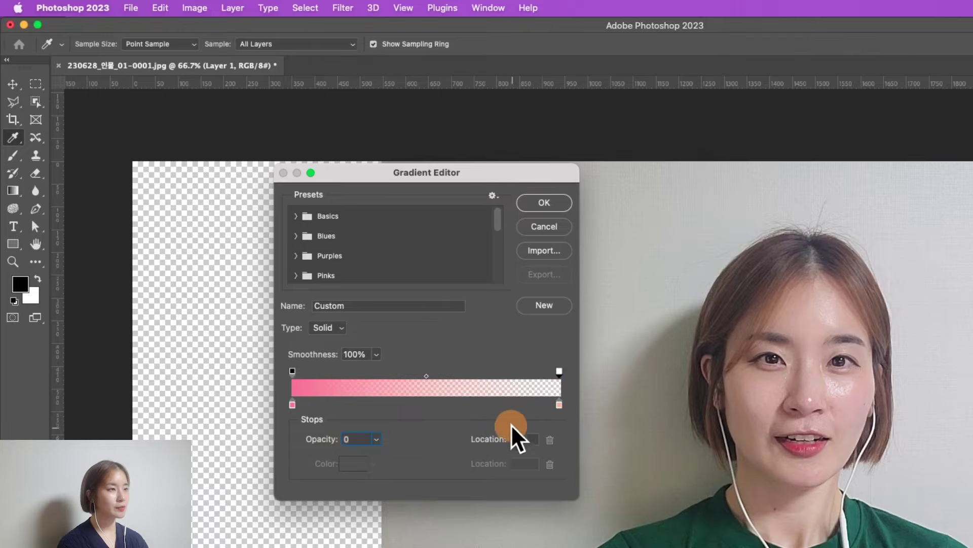
pyautogui.click(538, 204)
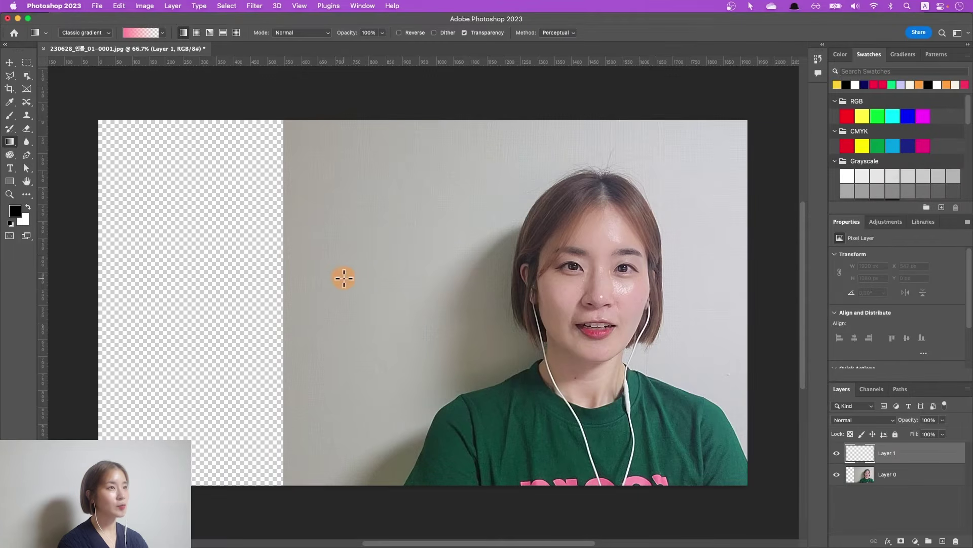
pyautogui.moveTo(333, 283); pyautogui.dragTo(516, 283)
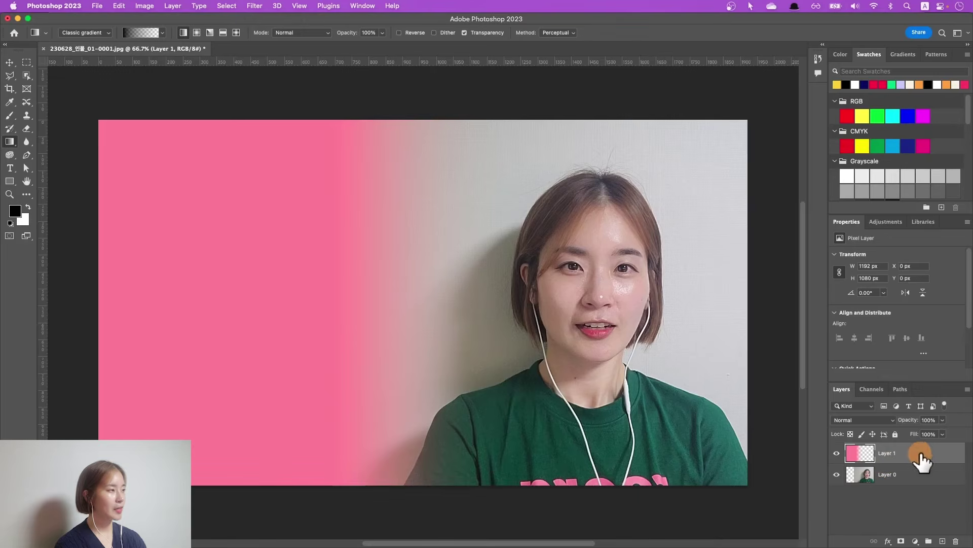
# Hide Layer 1 and add a Gradient fill layer above it with the angle set to 0°
pyautogui.click(837, 452)
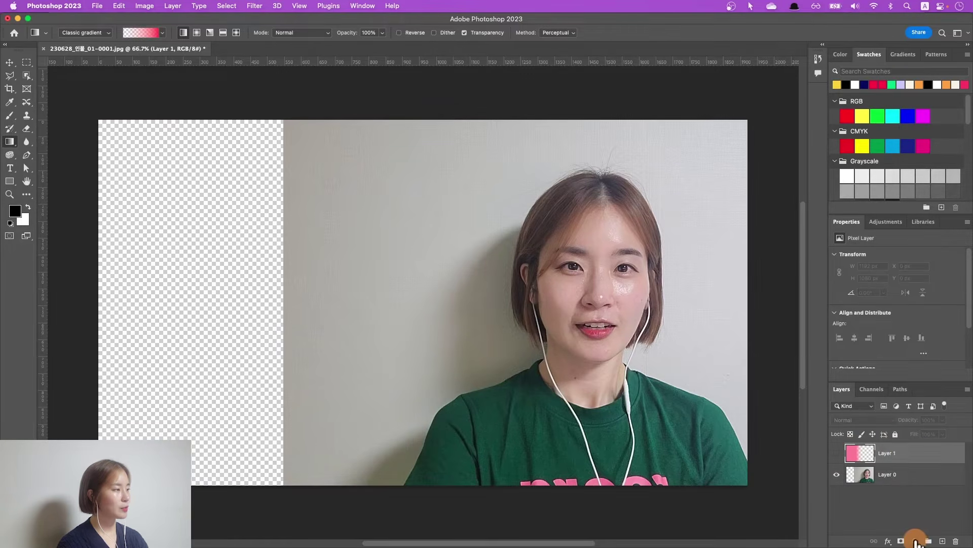
pyautogui.click(917, 541)
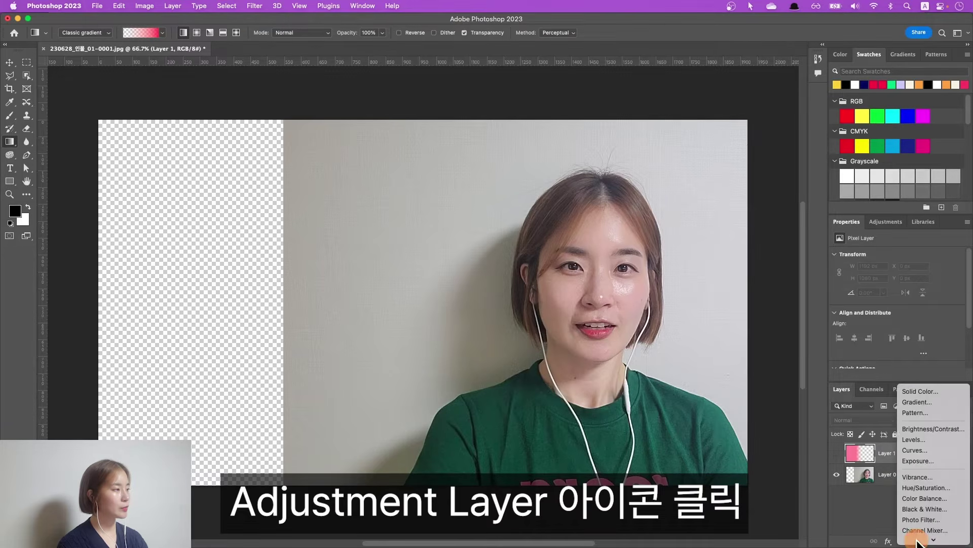
pyautogui.click(918, 401)
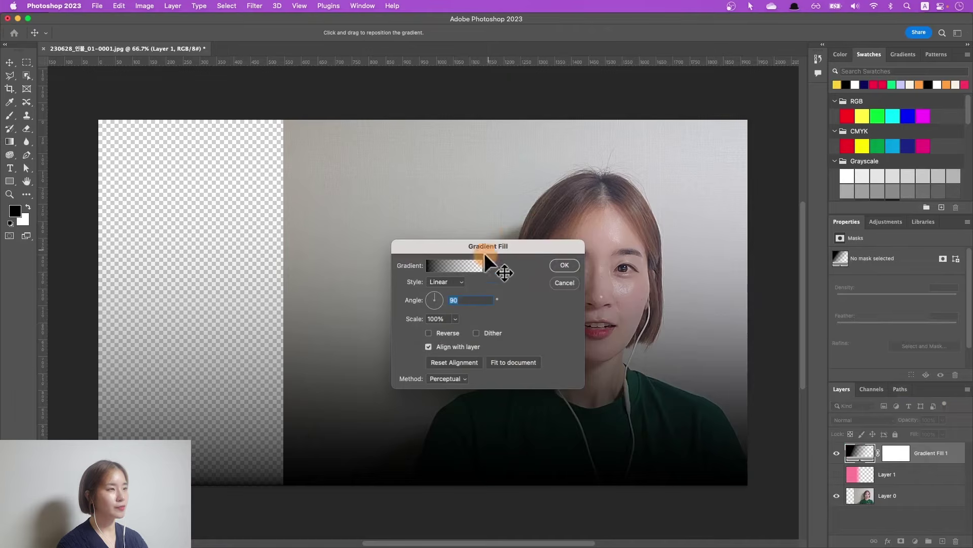
pyautogui.click(442, 300)
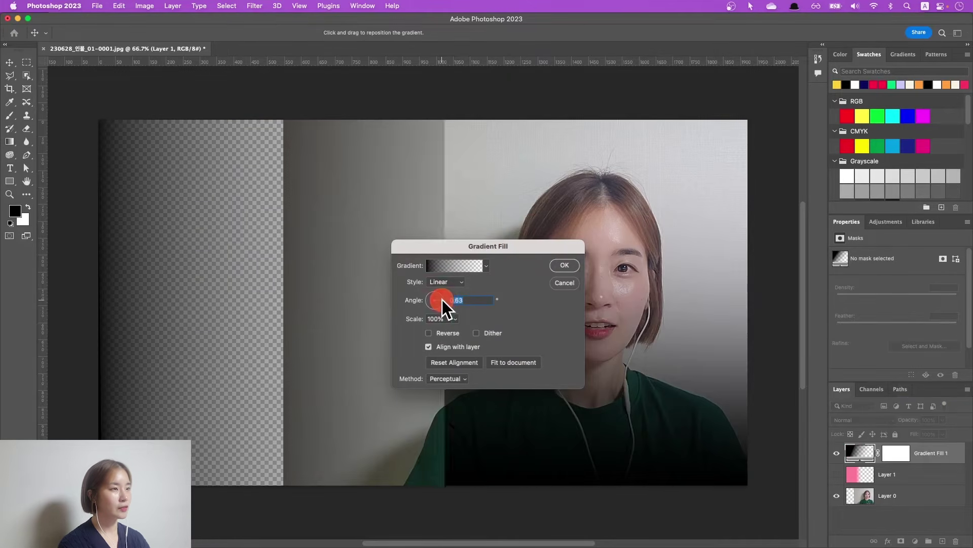
pyautogui.write('0')
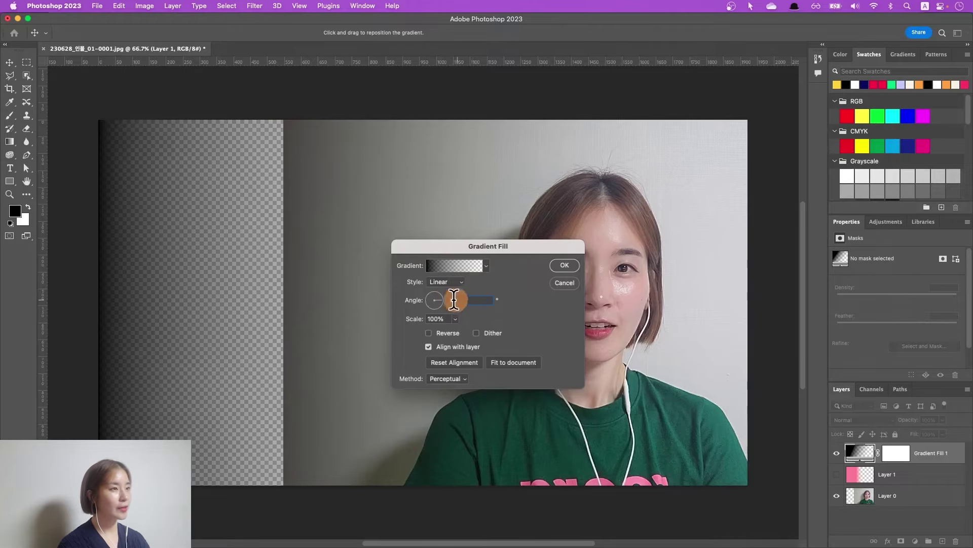
# Choose the Green_02 preset from the Greens group for the gradient fill
pyautogui.click(487, 263)
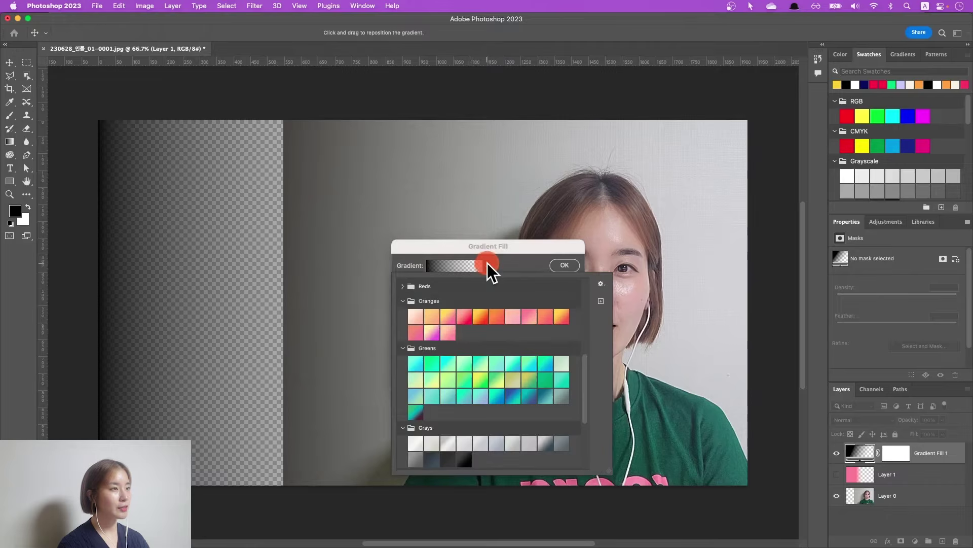
pyautogui.click(465, 317)
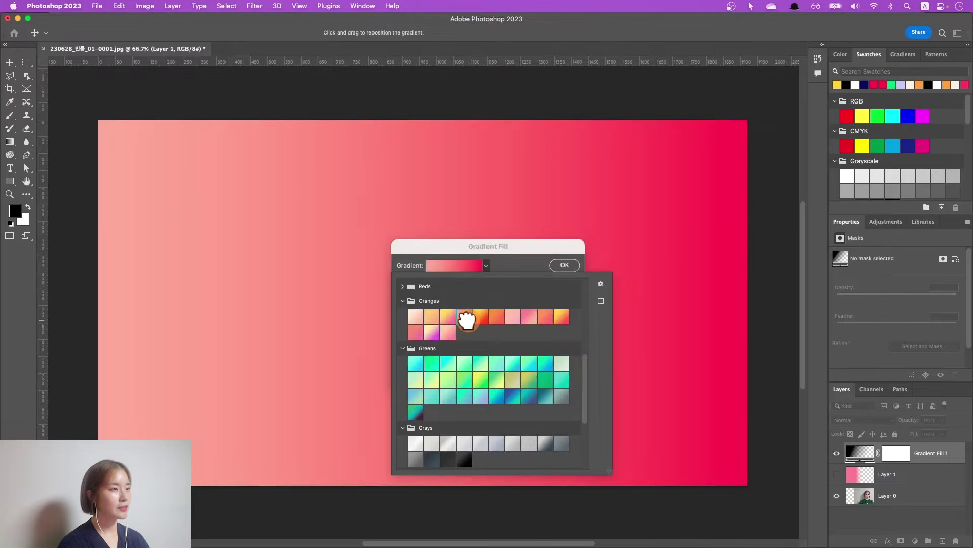
pyautogui.click(434, 366)
pyautogui.click(515, 262)
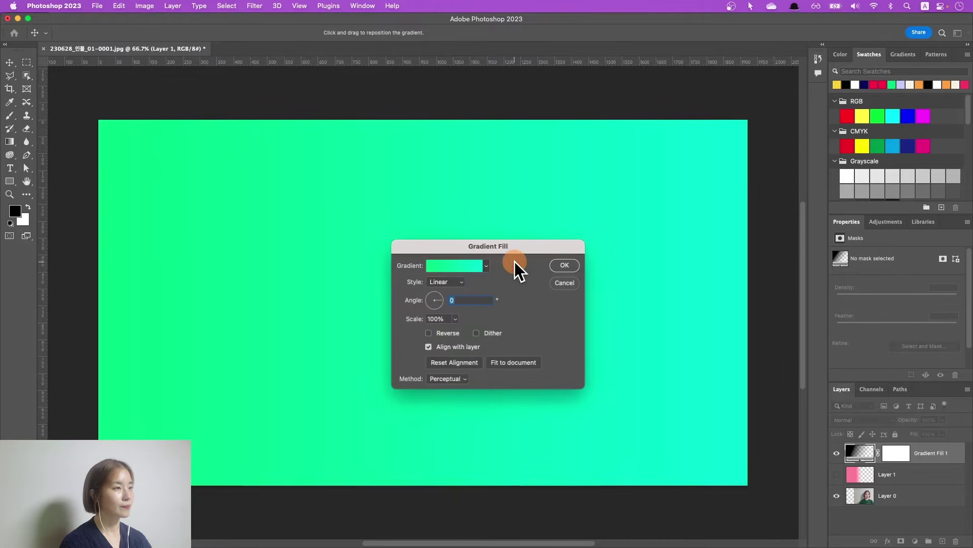
# Set the opacity stop at location 100 of the green gradient to 0% and apply the gradient fill
pyautogui.click(462, 269)
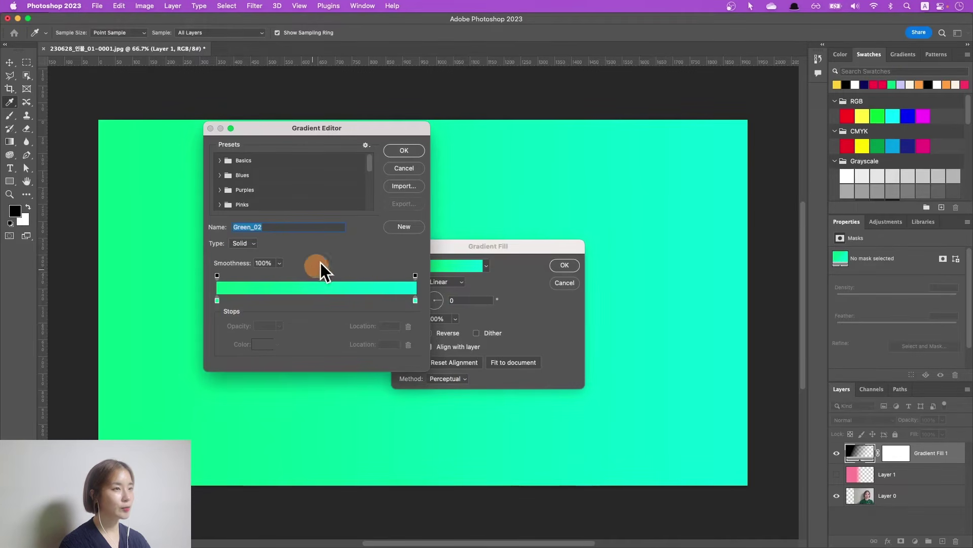
pyautogui.click(416, 276)
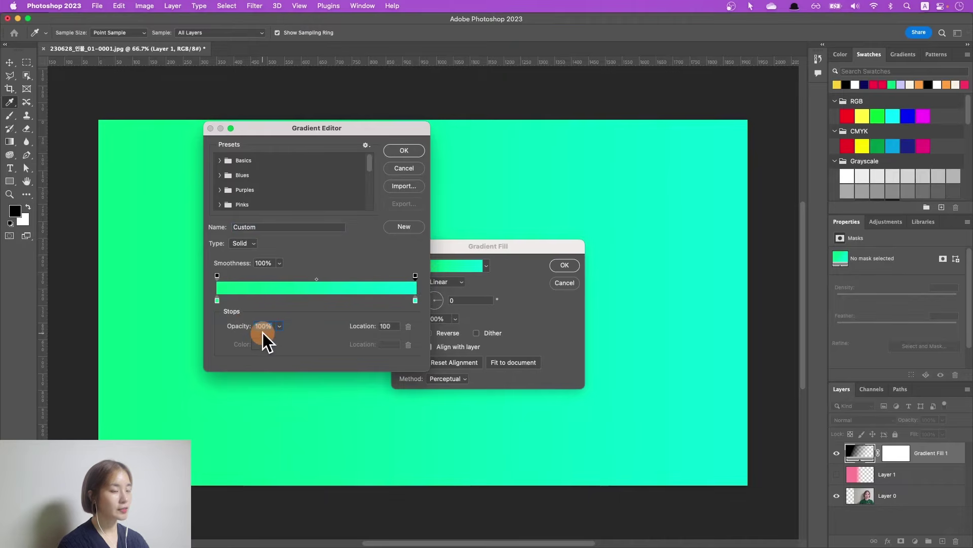
pyautogui.write('0')
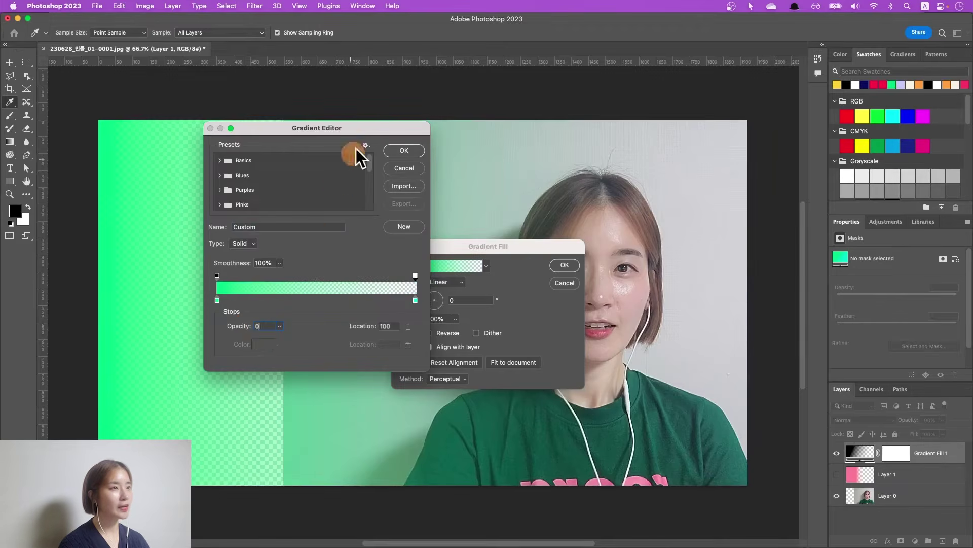
pyautogui.press('Return')
pyautogui.click(564, 265)
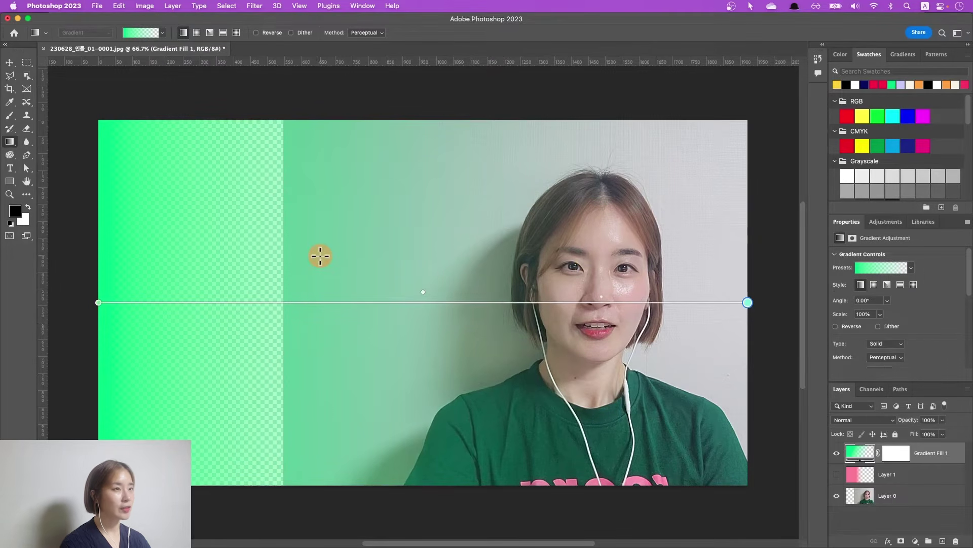
# Redraw the gradient fill horizontally from the empty wall area to the person's face, at about 42% scale
pyautogui.moveTo(321, 255); pyautogui.dragTo(597, 254)
pyautogui.moveTo(324, 294); pyautogui.dragTo(598, 284)
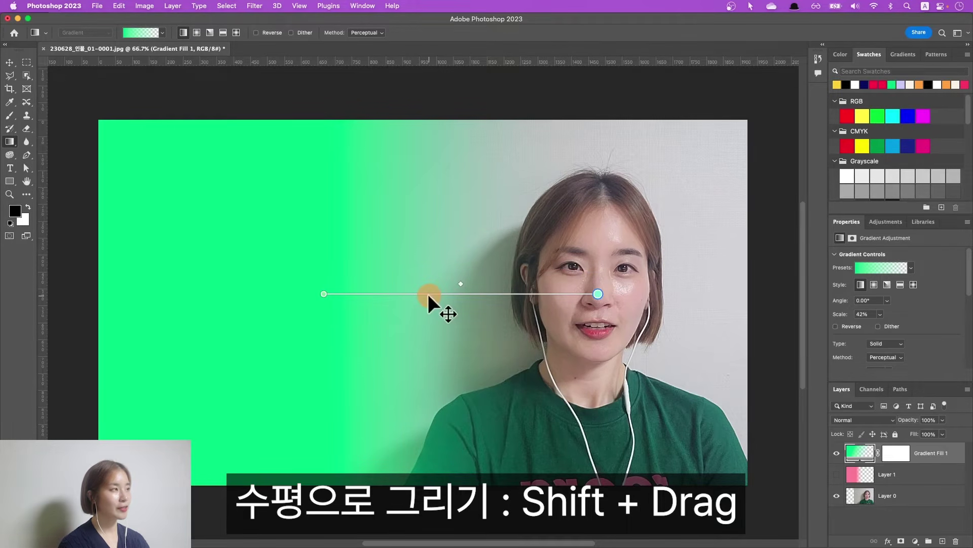
# Compare the green gradient fill with pink Layer 1 by toggling their visibility, leaving the fill shown, and select Layer 1
pyautogui.click(837, 451)
pyautogui.click(837, 474)
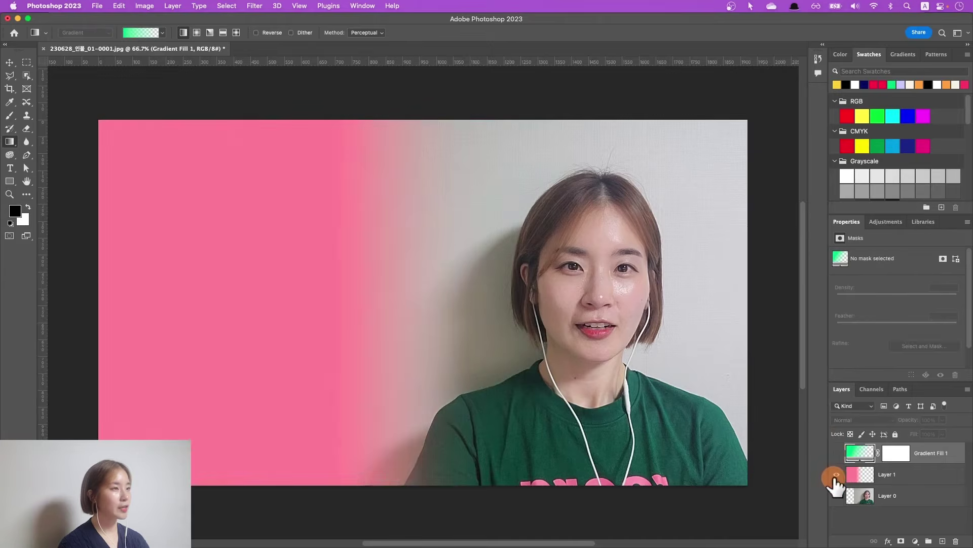
pyautogui.click(837, 474)
pyautogui.click(836, 453)
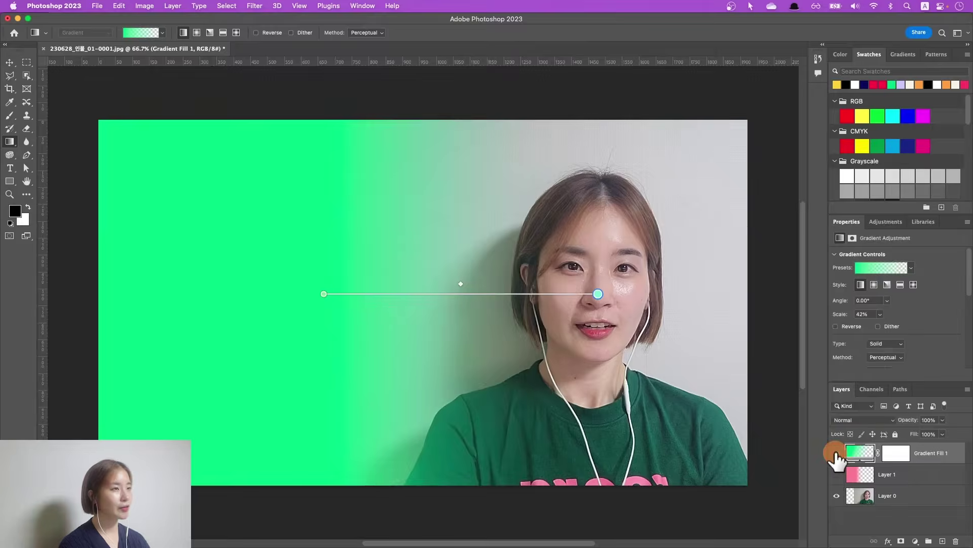
pyautogui.click(896, 471)
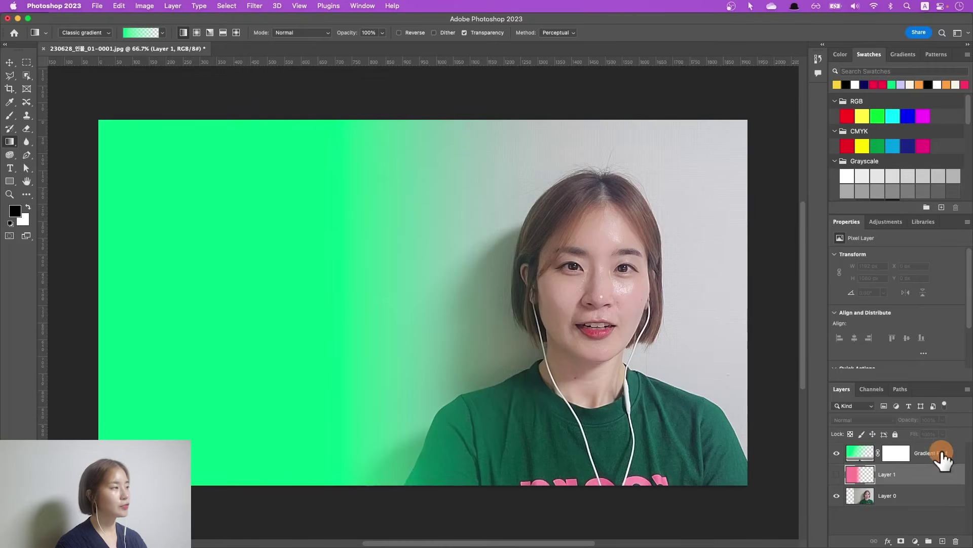
# Compare the settings of Layer 1 and the green gradient fill, then examine the fill's gradient presets and its Gradient Fill options
pyautogui.click(942, 453)
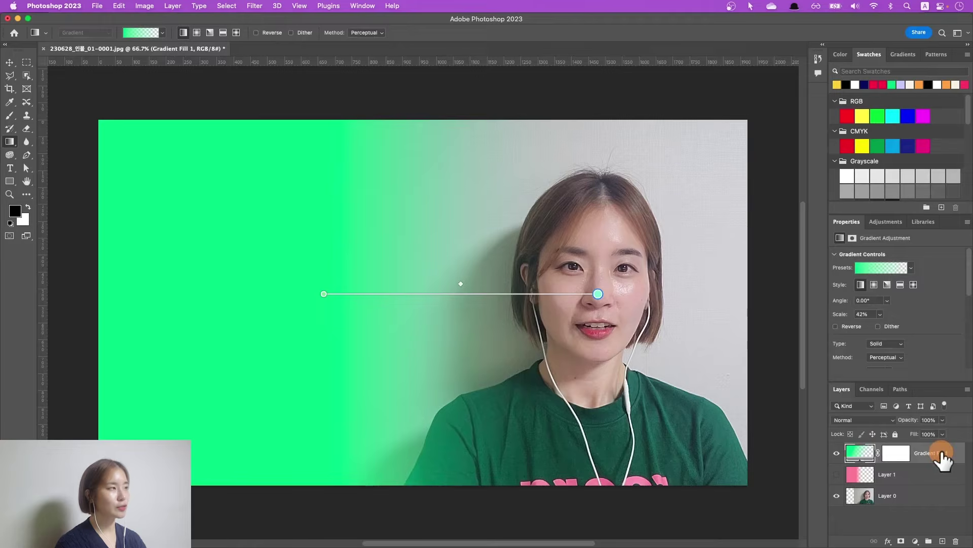
pyautogui.click(897, 474)
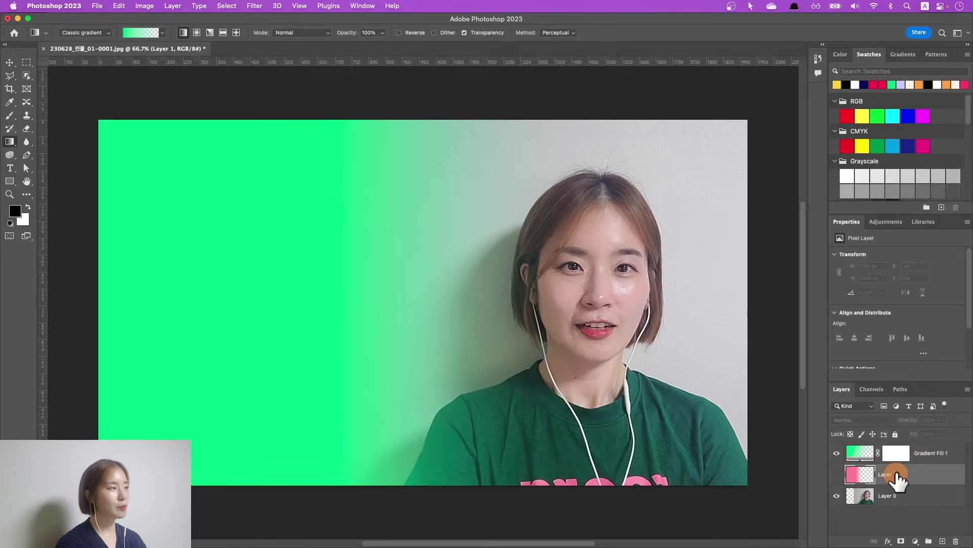
pyautogui.click(936, 452)
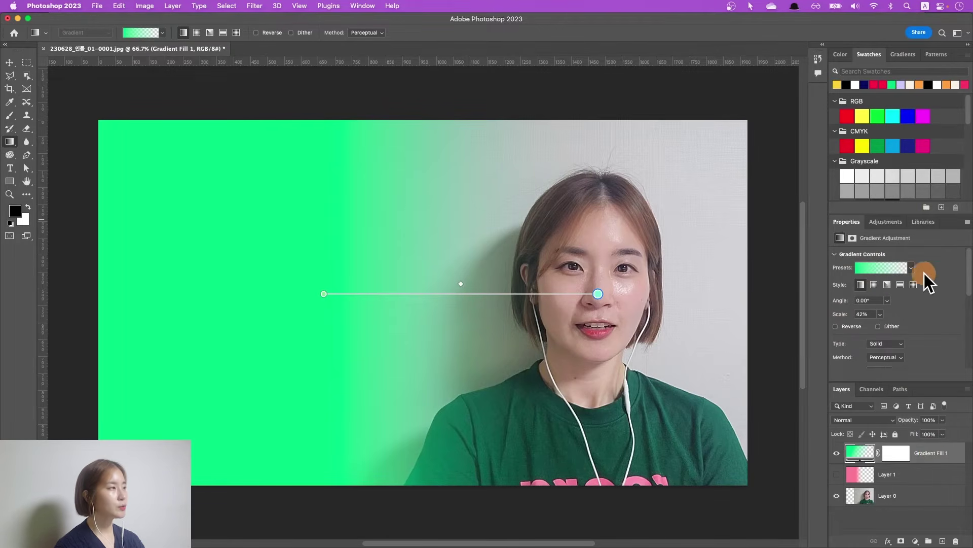
pyautogui.click(883, 270)
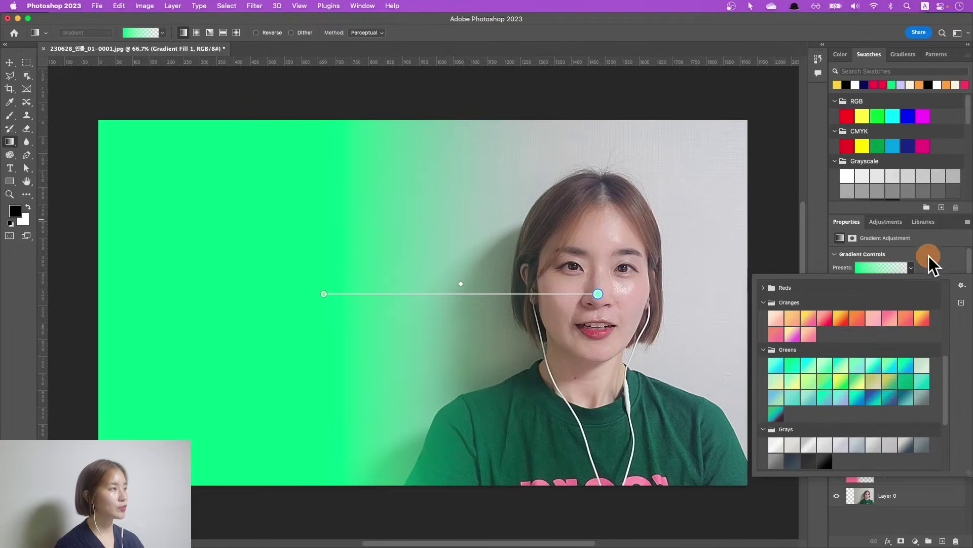
pyautogui.click(847, 279)
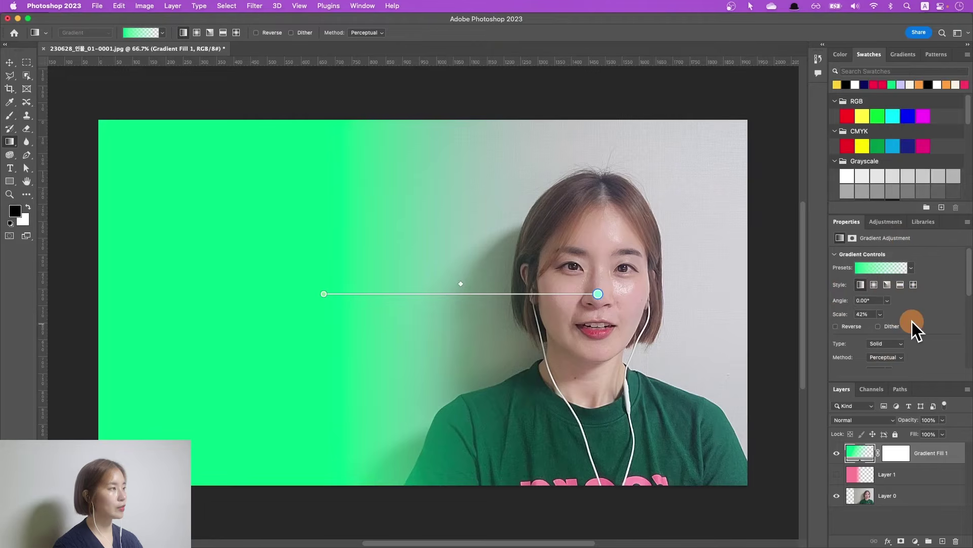
pyautogui.doubleClick(859, 451)
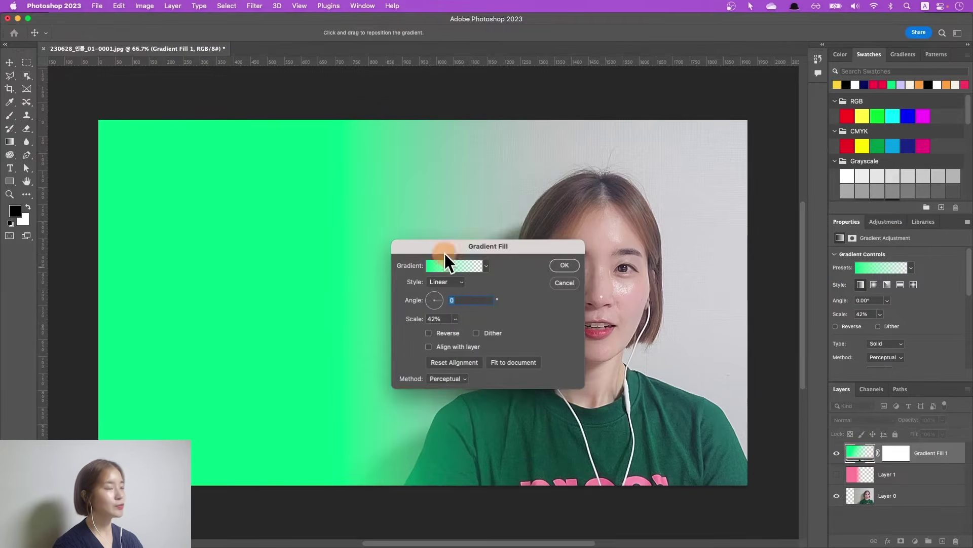
pyautogui.press('Return')
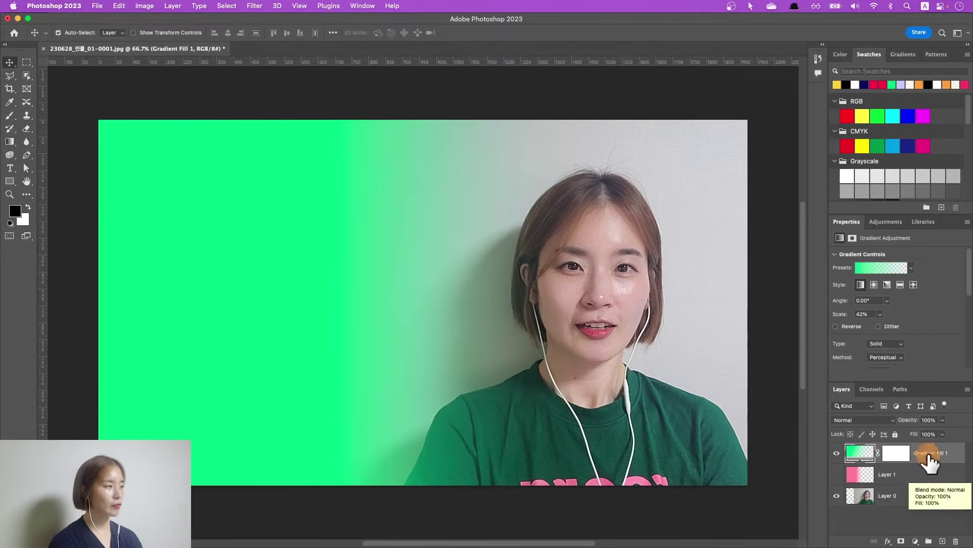
# Delete the green gradient fill layer and turn on the visibility of the pink gradient's Layer 1
pyautogui.press('BackSpace')
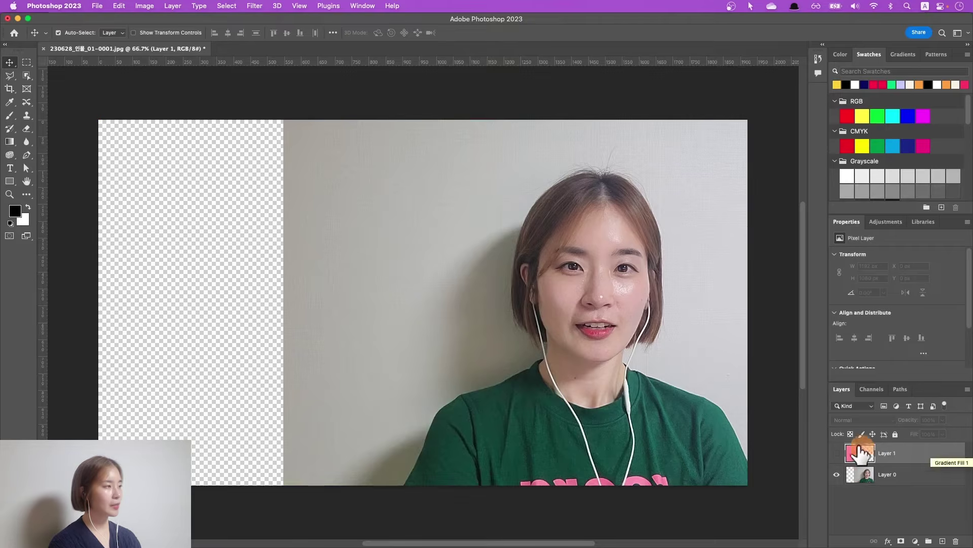
pyautogui.click(836, 454)
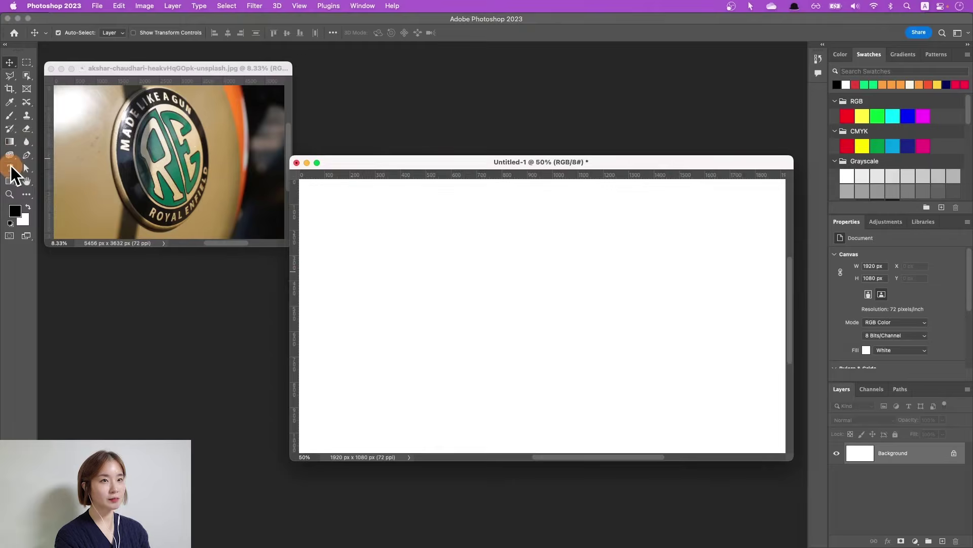
# Add horizontal text on two lines, "starry" and "bitna", in the upper-left area of the blank Untitled-1 canvas
pyautogui.click(10, 169)
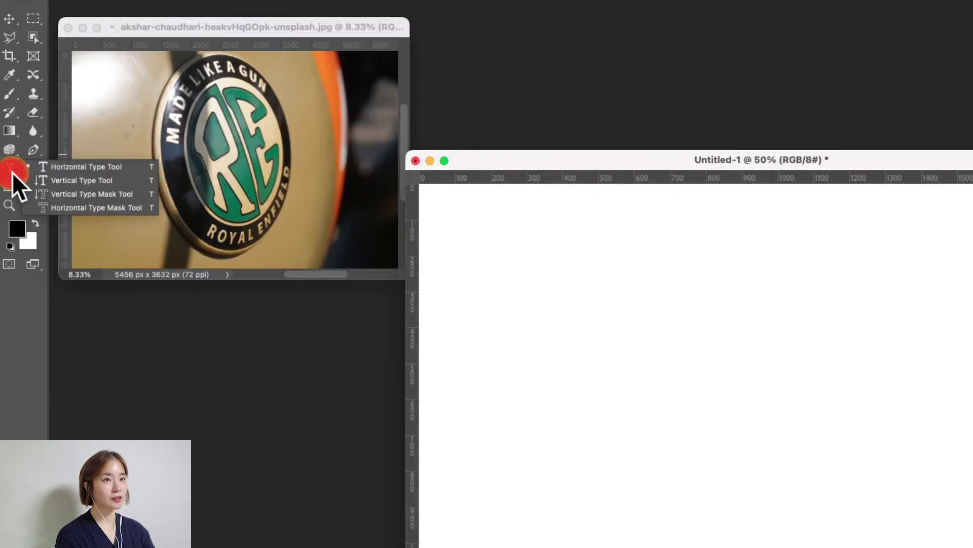
pyautogui.click(80, 170)
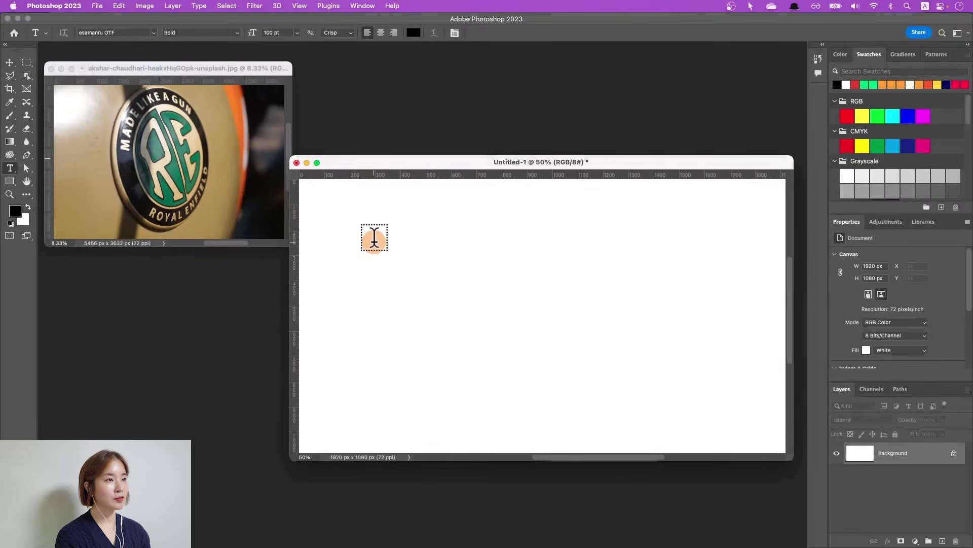
pyautogui.click(374, 239)
pyautogui.write('starry')
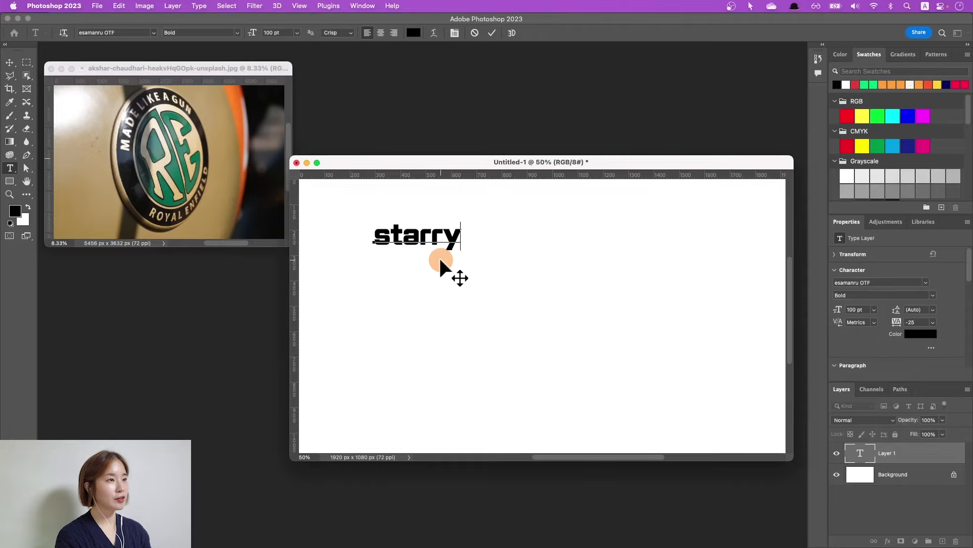
pyautogui.press('Return')
pyautogui.write('bitna')
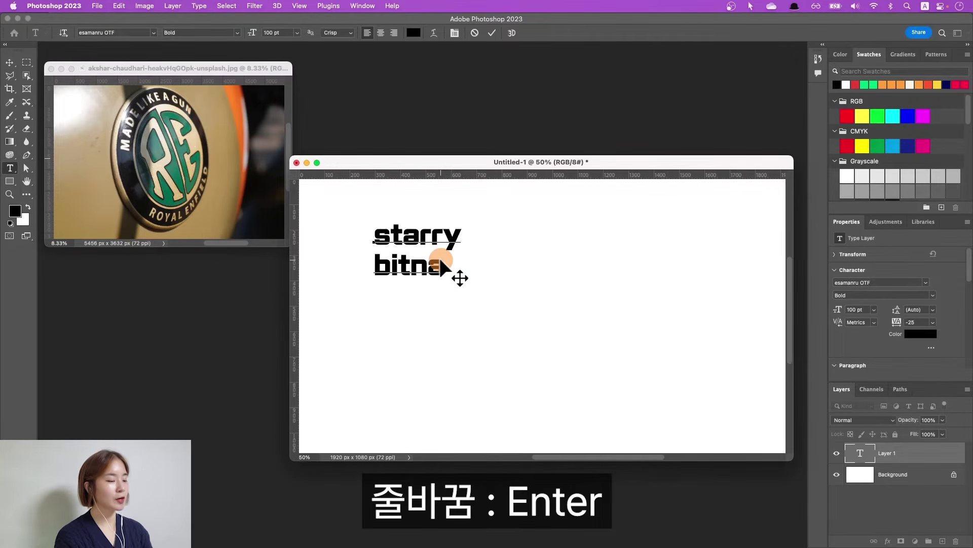
pyautogui.press('super+Return')
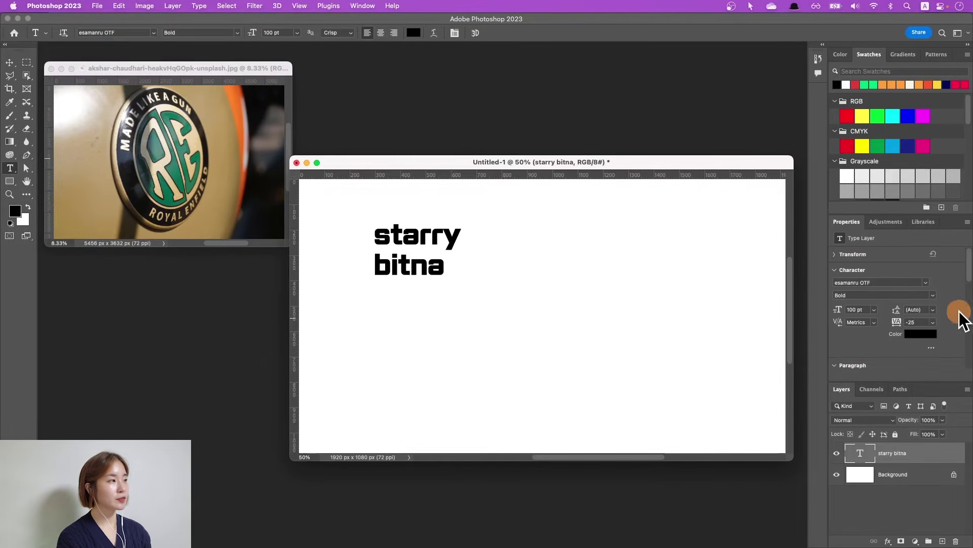
# Change the text's font to SB AggroOTF, try the Medium style, and set the style to Bold
pyautogui.click(926, 284)
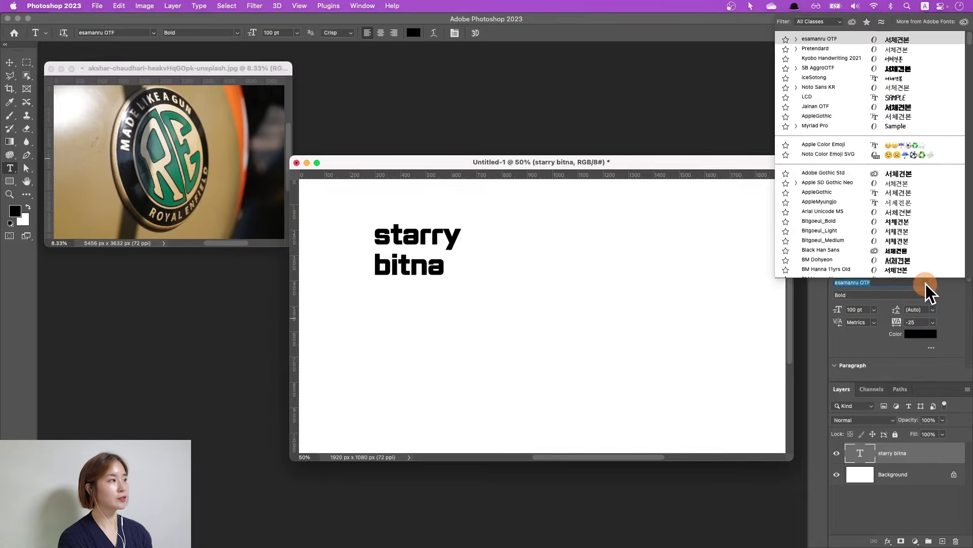
pyautogui.click(833, 69)
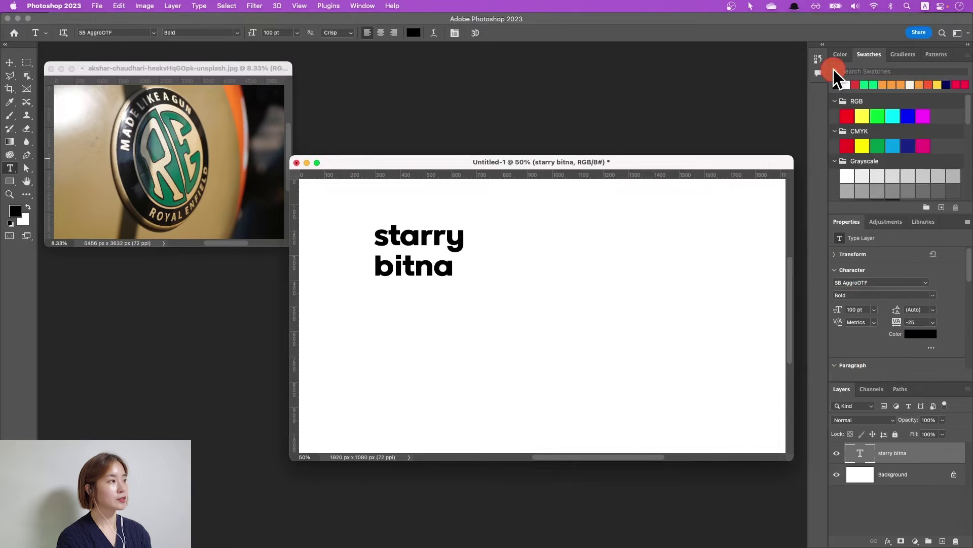
pyautogui.click(933, 294)
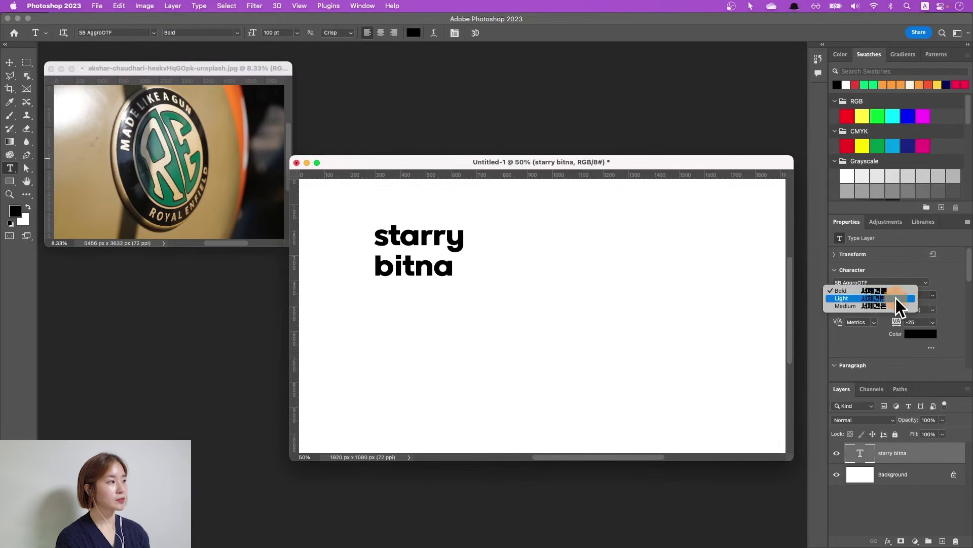
pyautogui.click(866, 304)
pyautogui.click(933, 295)
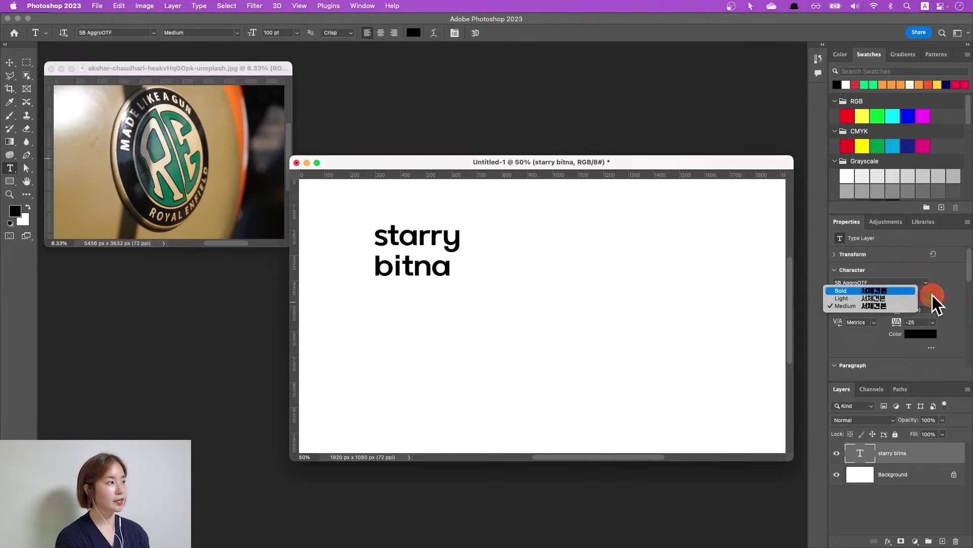
pyautogui.click(882, 292)
# Look through the font sizes, try a tracking of -50 on the text, and set its tracking to -10
pyautogui.click(874, 308)
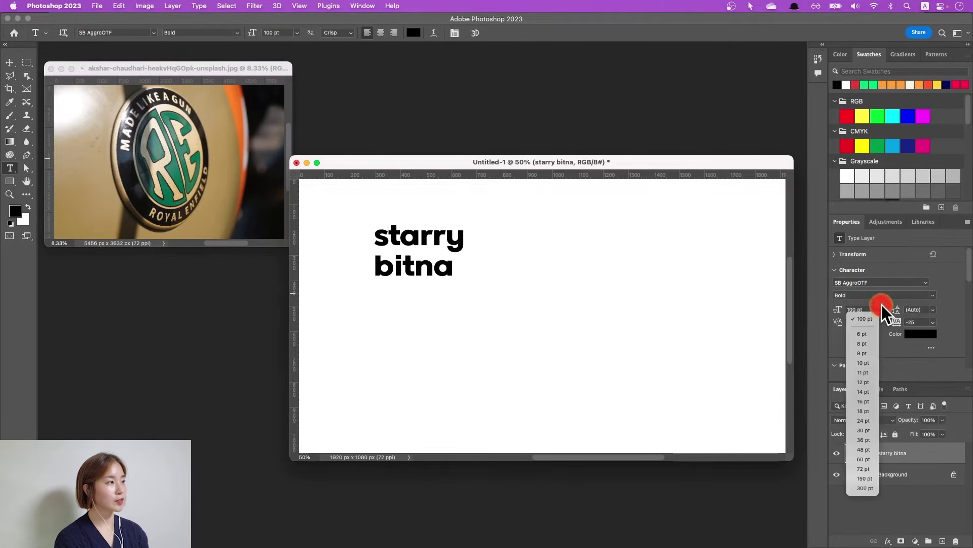
pyautogui.click(882, 306)
pyautogui.click(936, 324)
pyautogui.click(926, 352)
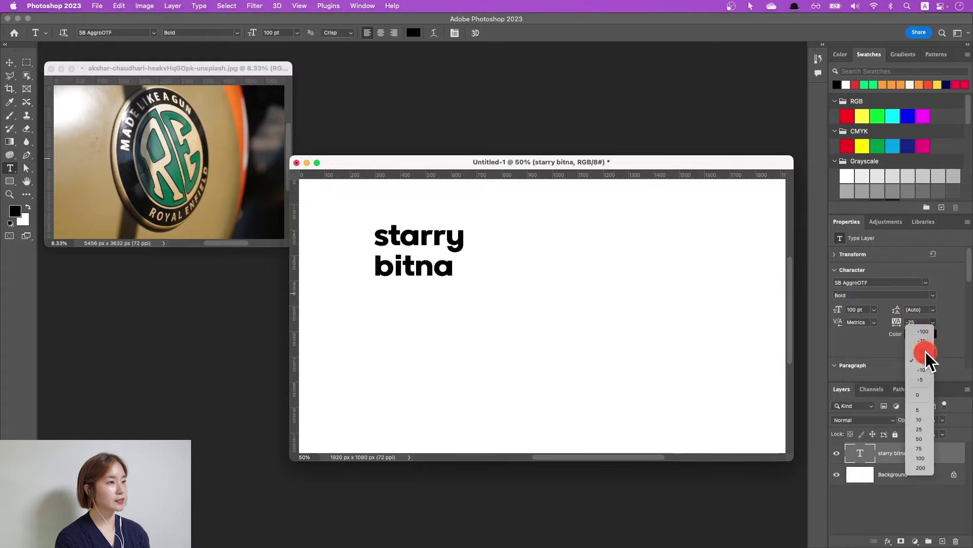
pyautogui.click(935, 323)
pyautogui.click(923, 393)
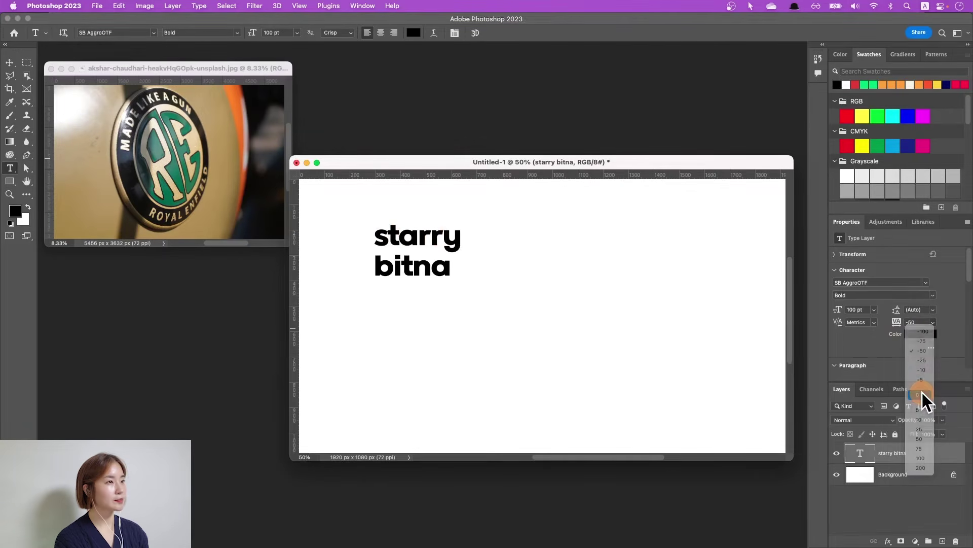
pyautogui.click(933, 322)
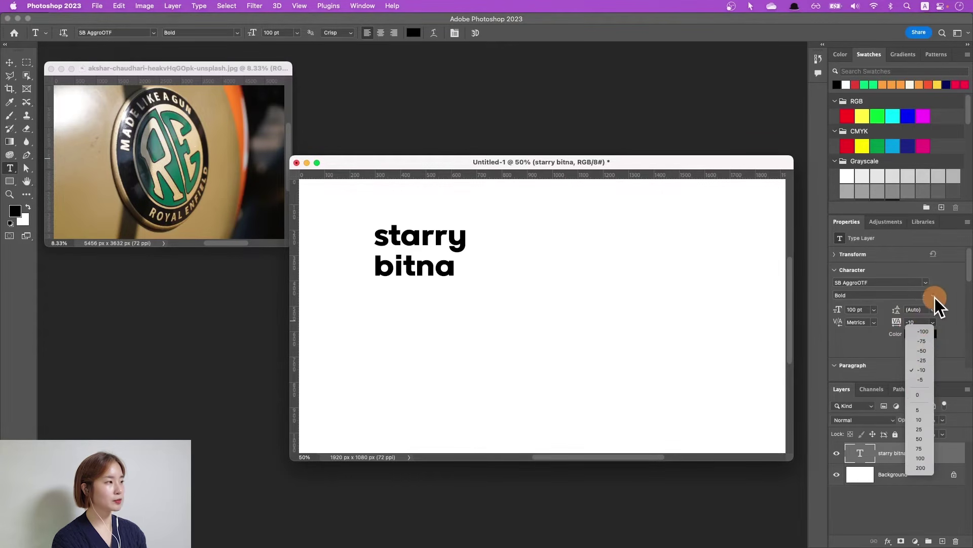
pyautogui.click(948, 318)
# Set the text colour to bright green, and delete the two-line text layer
pyautogui.click(920, 334)
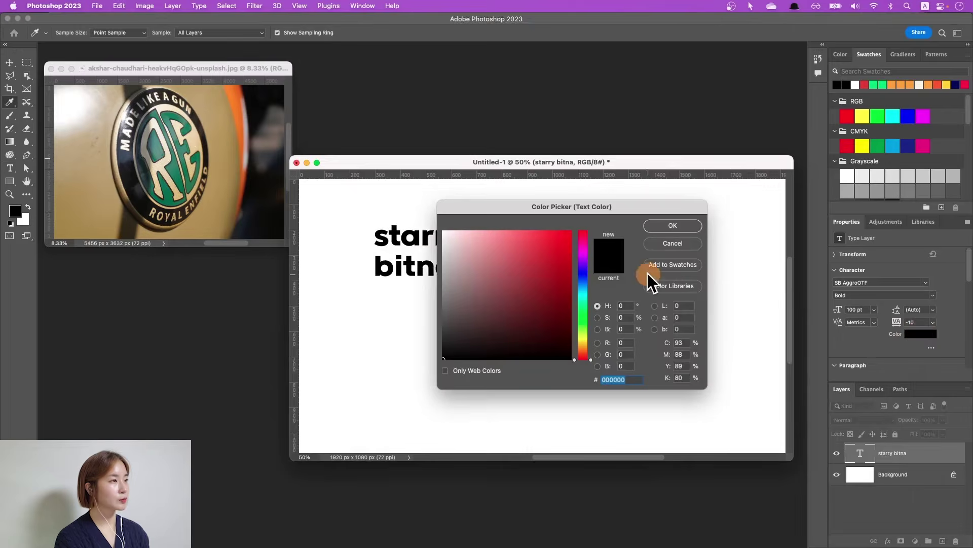
pyautogui.moveTo(582, 288); pyautogui.dragTo(579, 303)
pyautogui.click(565, 237)
pyautogui.click(673, 225)
pyautogui.click(920, 461)
pyautogui.press('Delete')
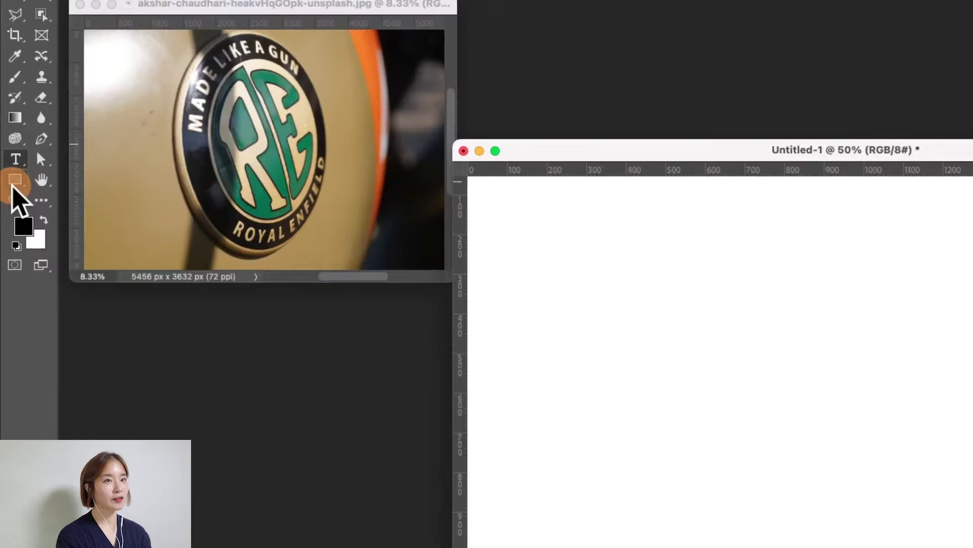
# Try drawing a black-filled circle about 197 px across on the canvas with the Ellipse tool in Shape mode
pyautogui.click(11, 181)
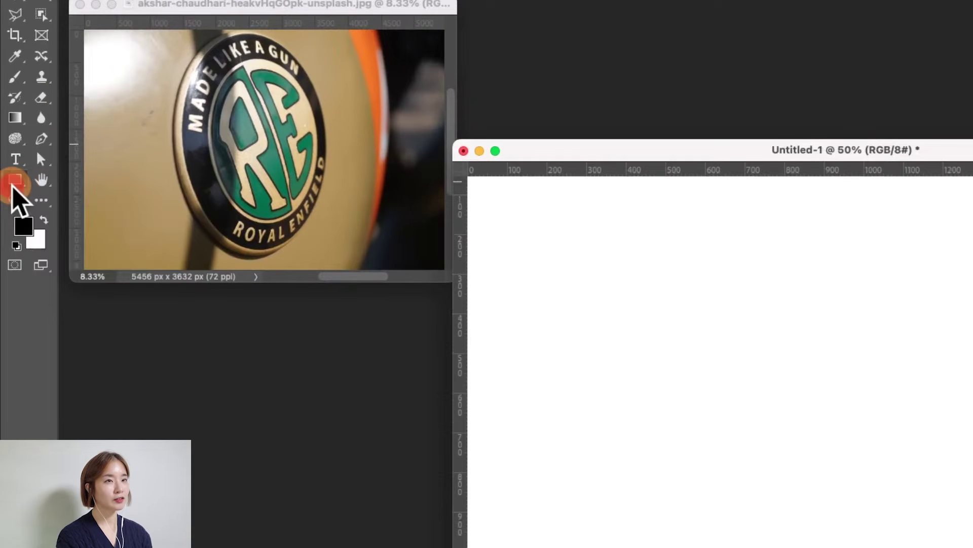
pyautogui.moveTo(11, 187); pyautogui.dragTo(15, 190)
pyautogui.moveTo(89, 274); pyautogui.dragTo(82, 197)
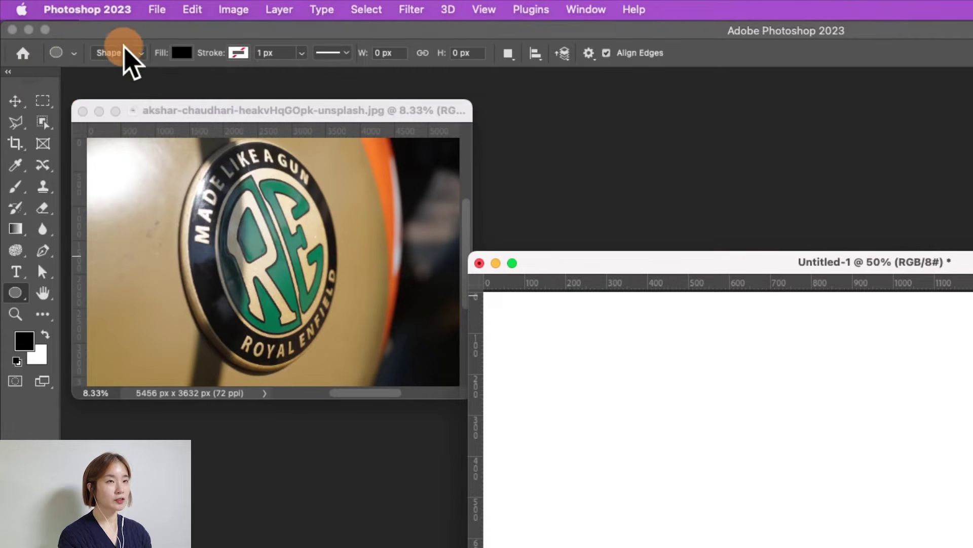
pyautogui.moveTo(124, 47); pyautogui.dragTo(528, 305)
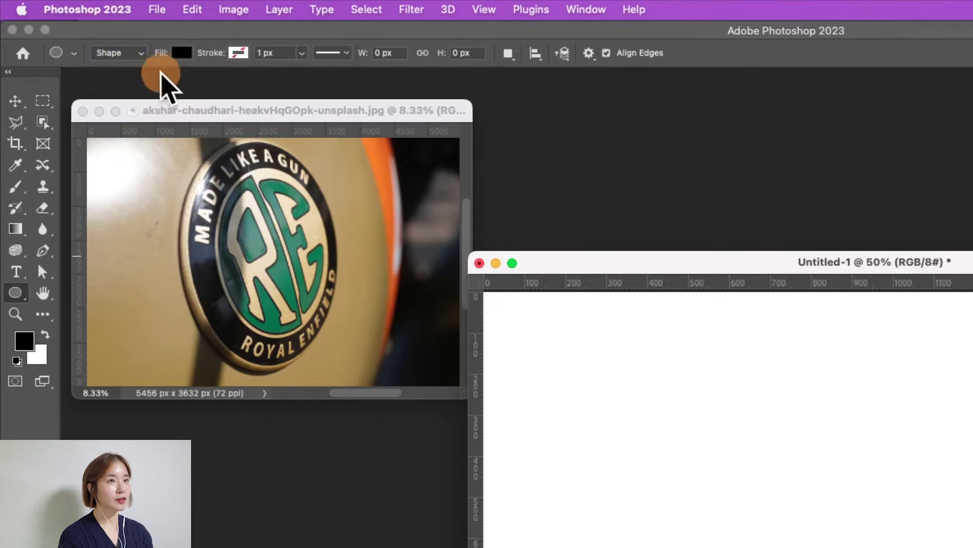
pyautogui.moveTo(536, 343); pyautogui.dragTo(615, 423)
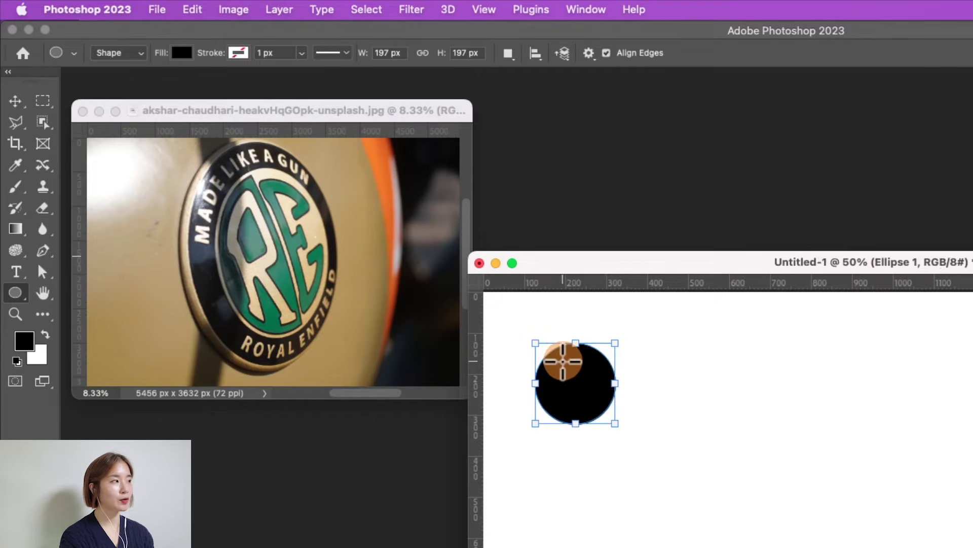
# Draw a circular path about 784 px across in the middle of the canvas, using the Ellipse tool in Path mode
pyautogui.click(118, 52)
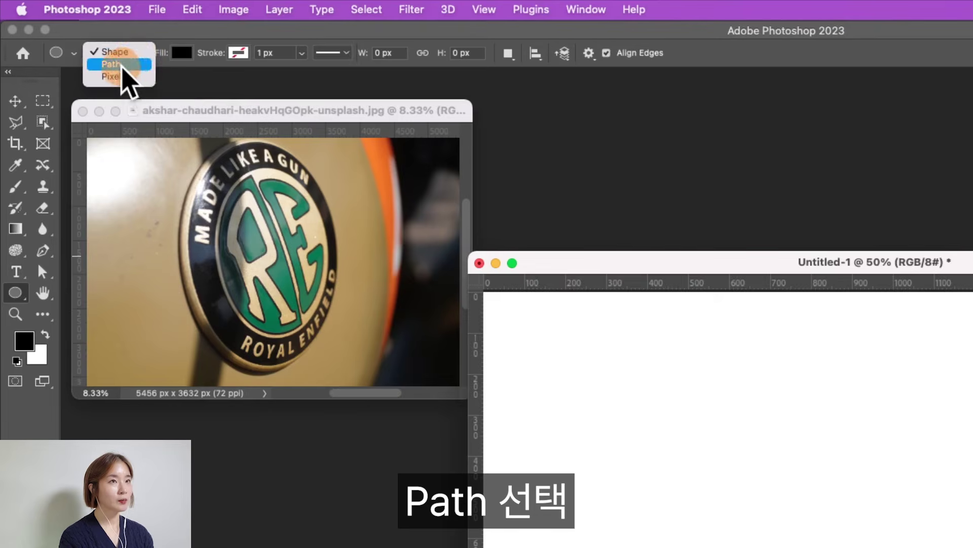
pyautogui.click(110, 64)
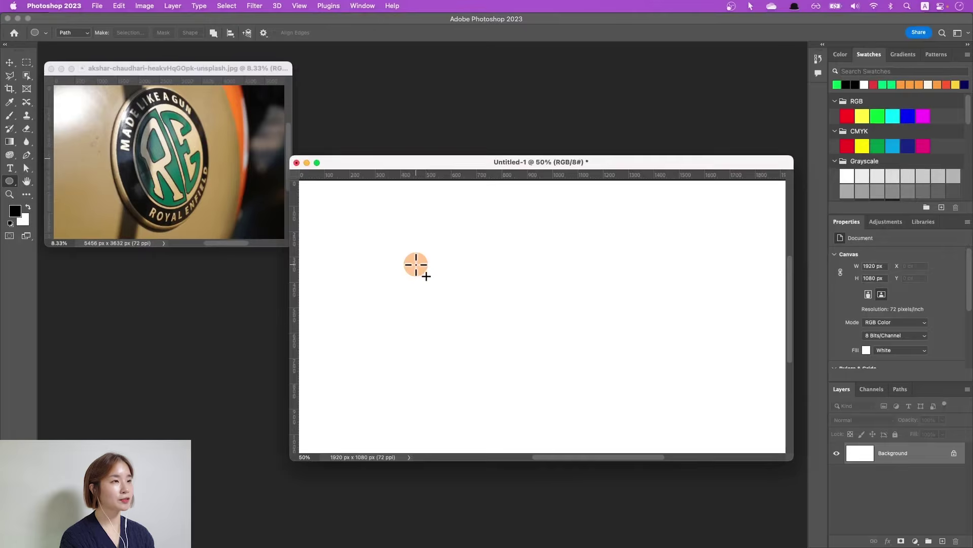
pyautogui.moveTo(448, 210); pyautogui.dragTo(646, 418)
# Add the text "starry bitna" along the circular path, starting at the circle's upper left, and commit it
pyautogui.click(9, 167)
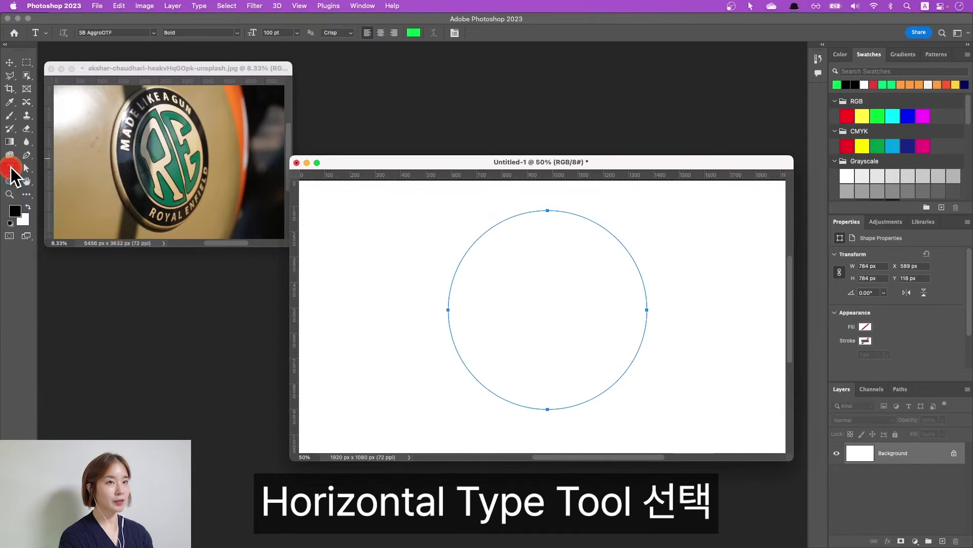
pyautogui.click(477, 239)
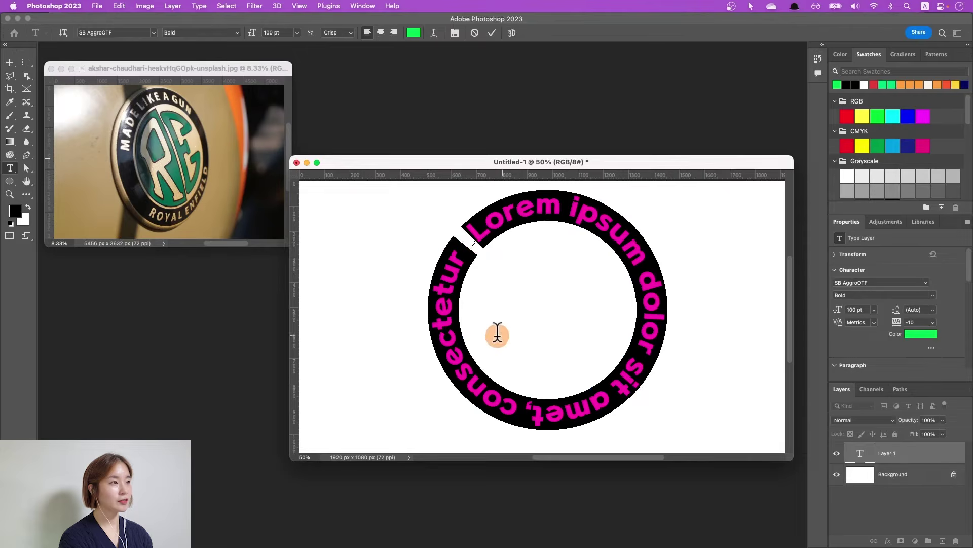
pyautogui.write('st')
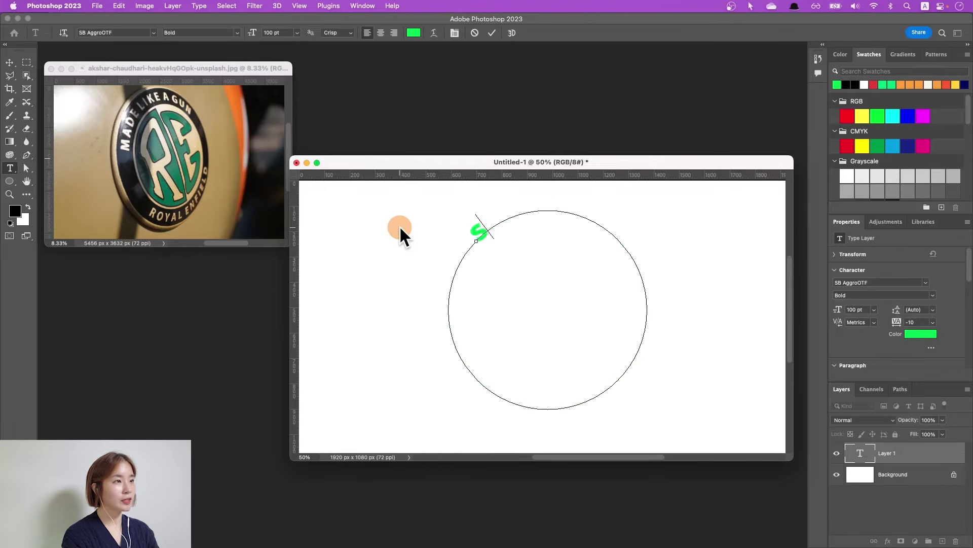
pyautogui.write('arry bitna')
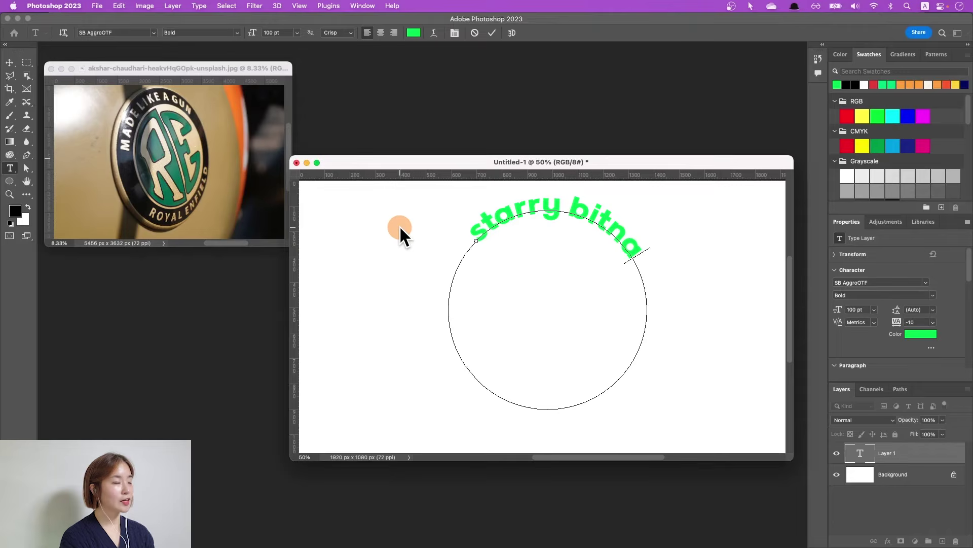
pyautogui.press('super+Return')
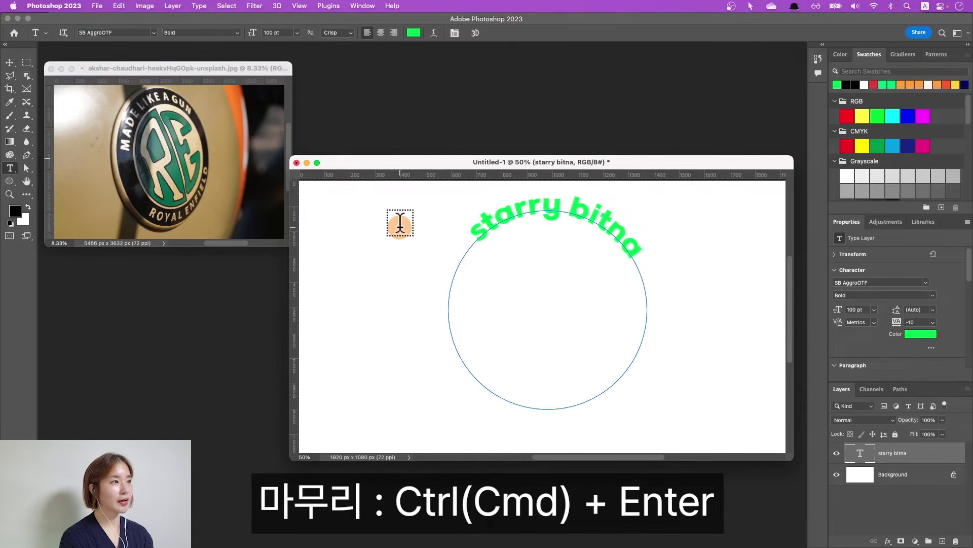
# Recolour the circular text "starry bitna" to orange from the Pure swatches and set its size to 120 pt
pyautogui.click(926, 144)
pyautogui.click(907, 146)
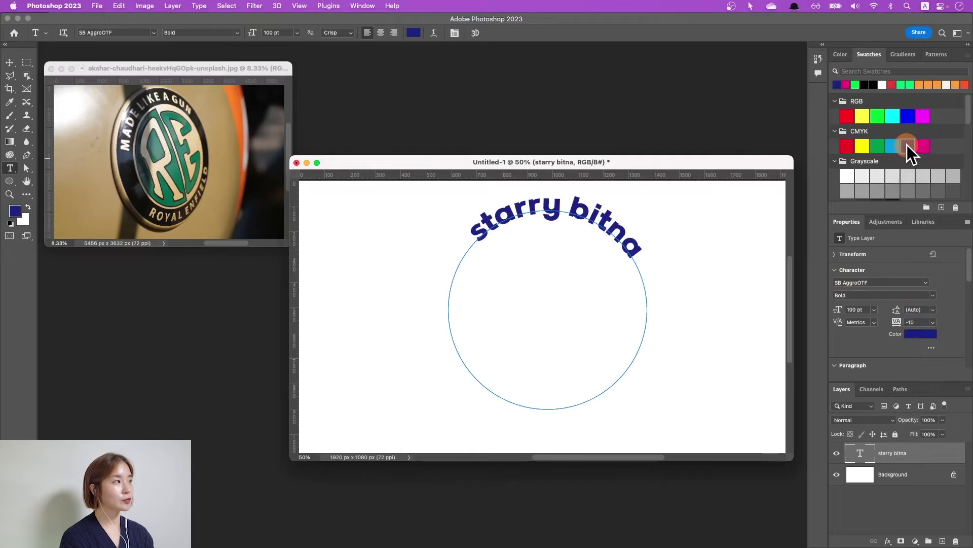
pyautogui.click(877, 147)
pyautogui.click(861, 146)
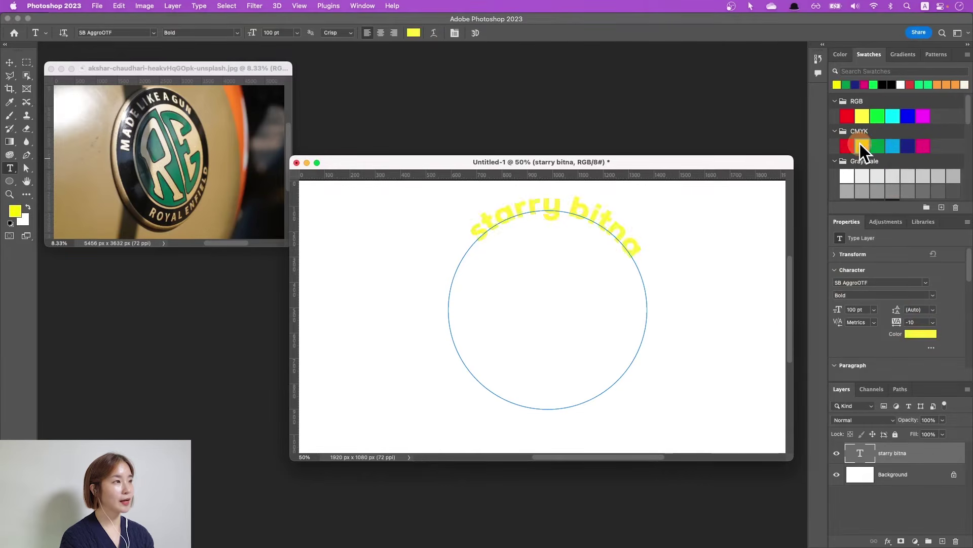
pyautogui.scroll(-5, 860, 144)
pyautogui.click(878, 111)
pyautogui.click(875, 313)
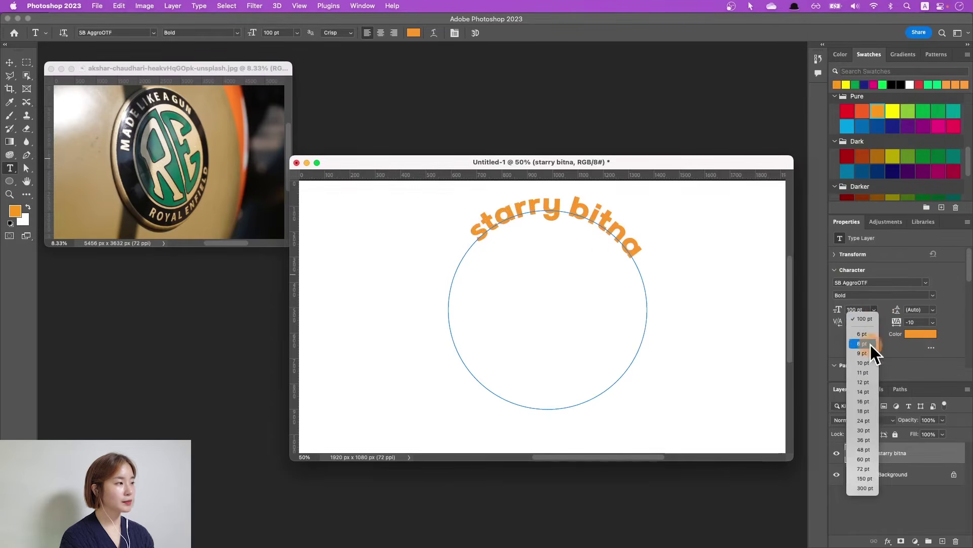
pyautogui.click(865, 467)
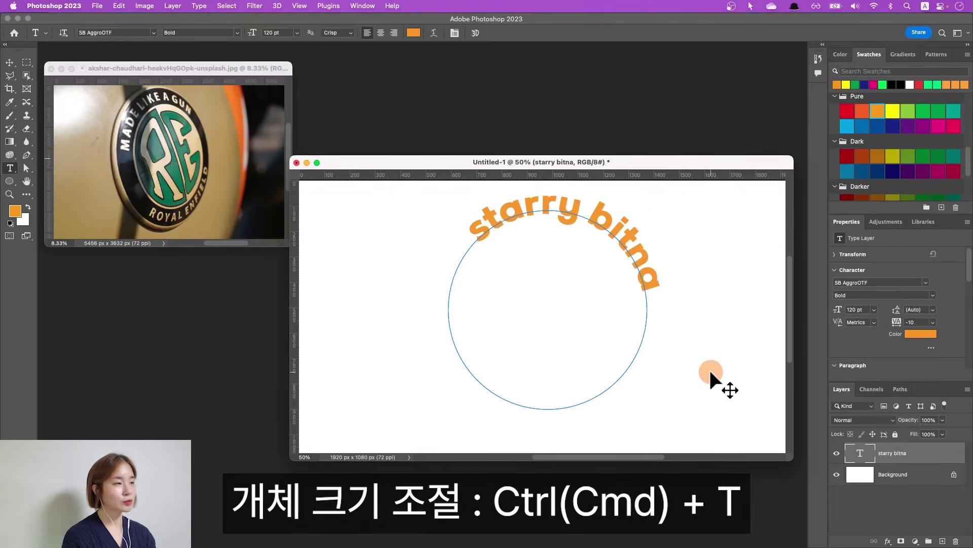
# Scale the text's circular path down proportionally to 81.60% with Free Transform, and enlarge it slightly in a second transform
pyautogui.press('super+t')
pyautogui.moveTo(647, 309); pyautogui.dragTo(611, 299)
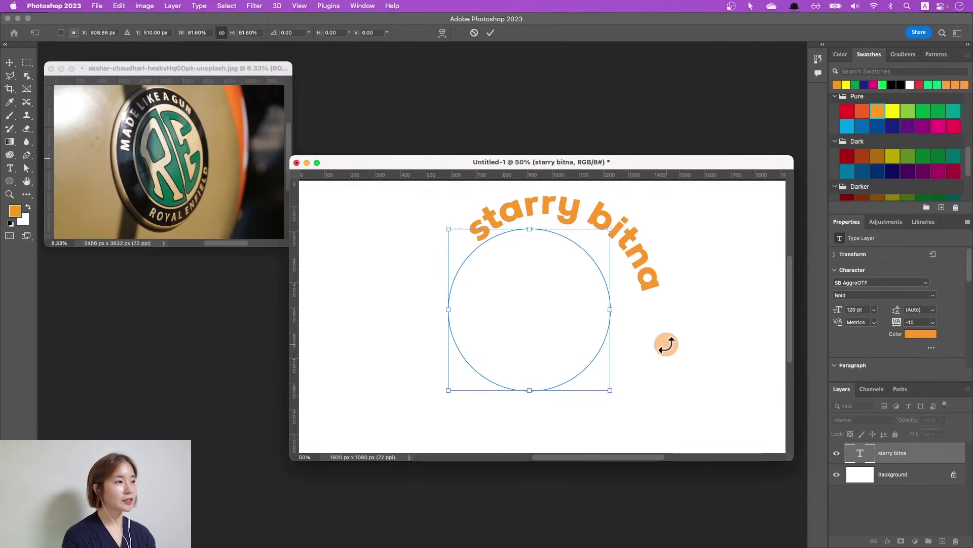
pyautogui.press('Return')
pyautogui.press('super+t')
pyautogui.moveTo(611, 310); pyautogui.dragTo(619, 310)
pyautogui.press('Return')
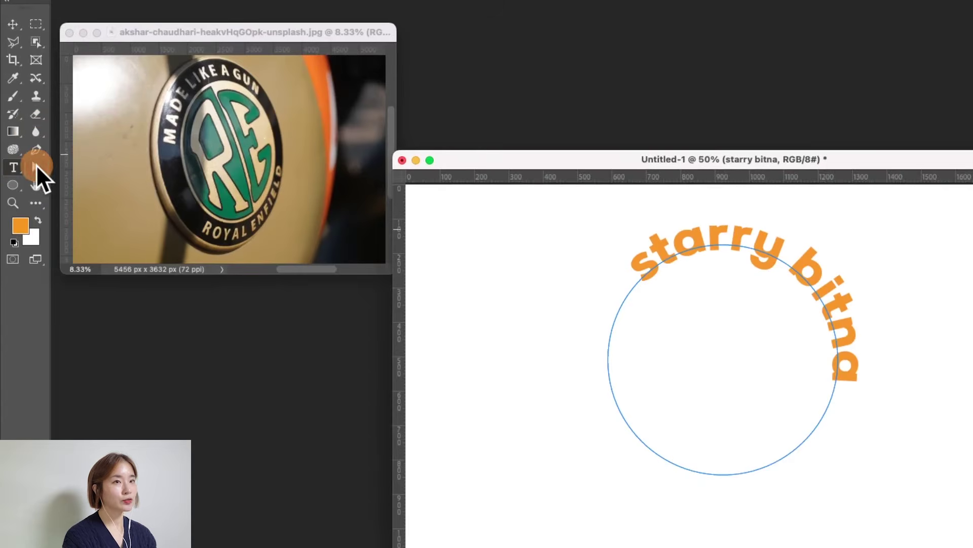
# Slide "starry bitna" along its path with the Path Selection tool so it sits centred over the circle's upper half
pyautogui.click(27, 168)
pyautogui.moveTo(37, 164); pyautogui.dragTo(82, 166)
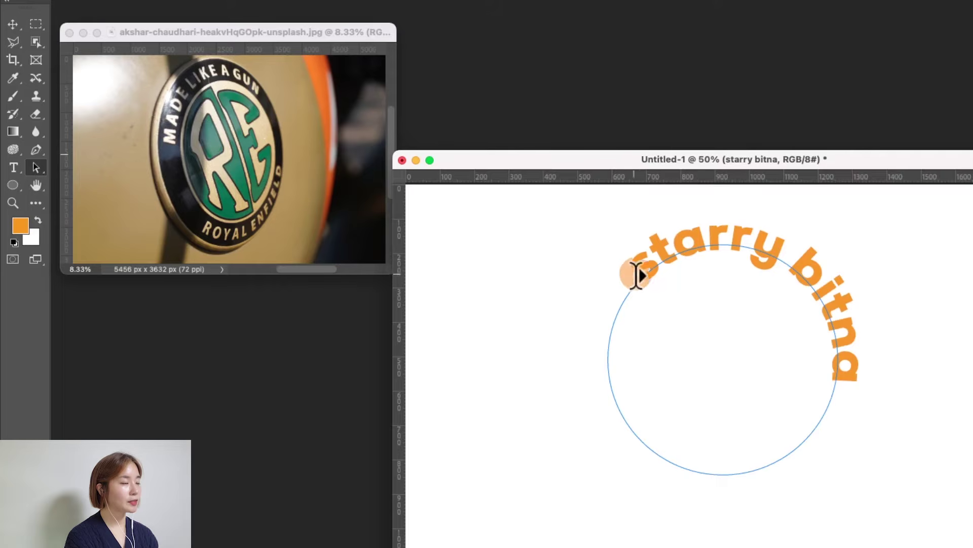
pyautogui.moveTo(628, 277); pyautogui.dragTo(594, 346)
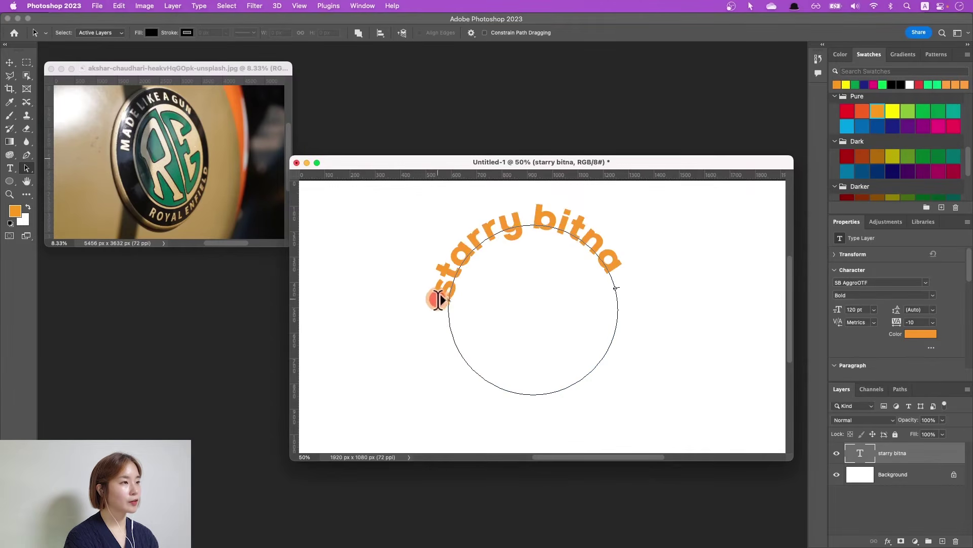
pyautogui.moveTo(439, 300)
pyautogui.mouseDown()
pyautogui.moveTo(430, 326)
pyautogui.moveTo(441, 282)
pyautogui.mouseUp()
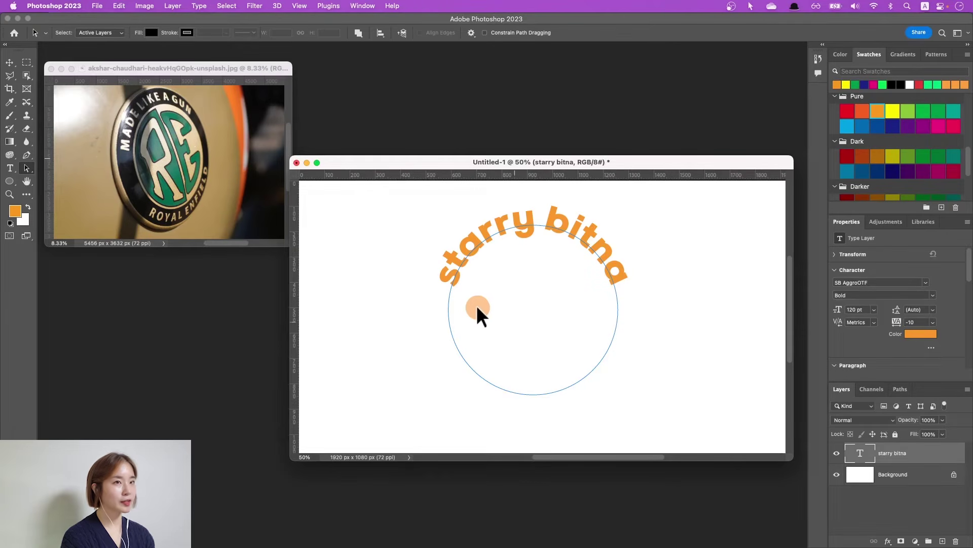
# Draw a slightly larger circular path about 800 px across around the text, and add "merry christmas" along it from the circle's lower left
pyautogui.click(8, 183)
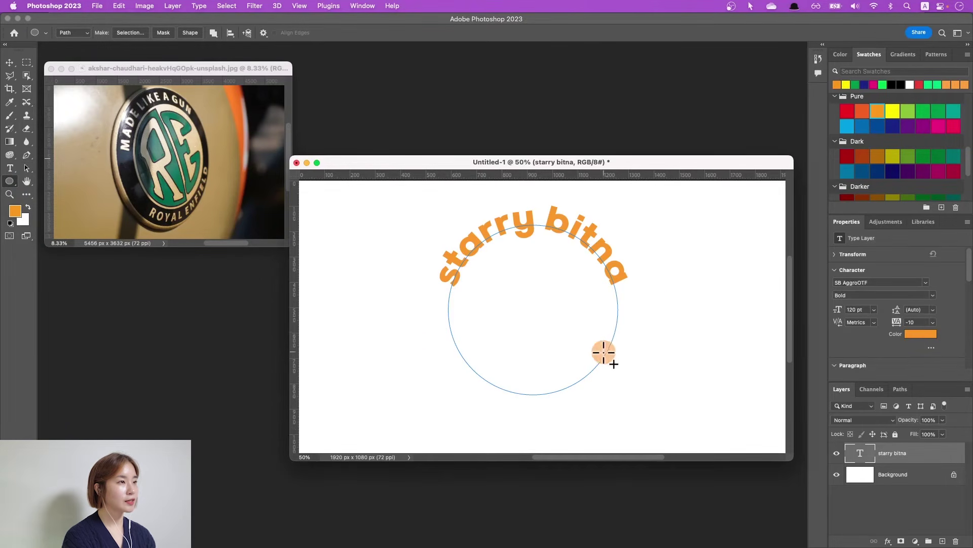
pyautogui.moveTo(439, 205); pyautogui.dragTo(643, 427)
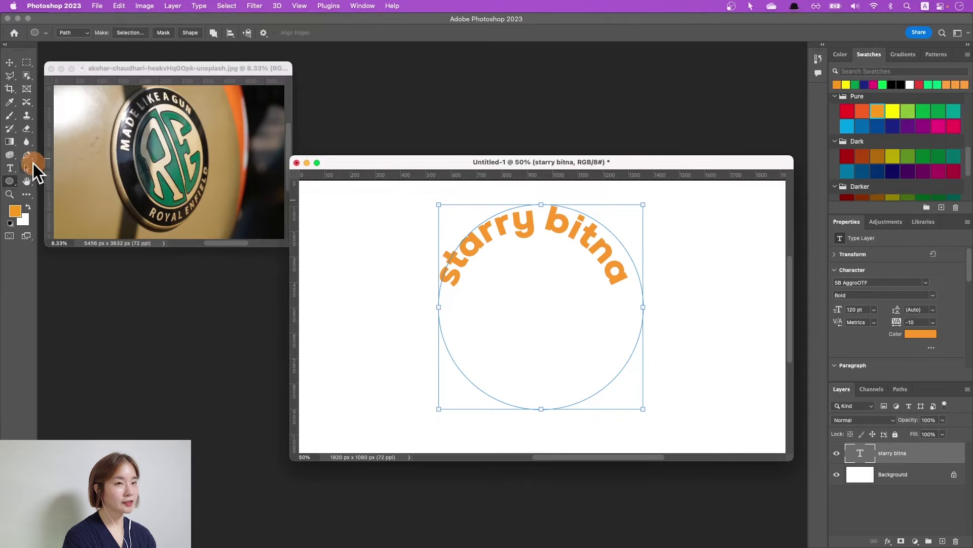
pyautogui.click(10, 168)
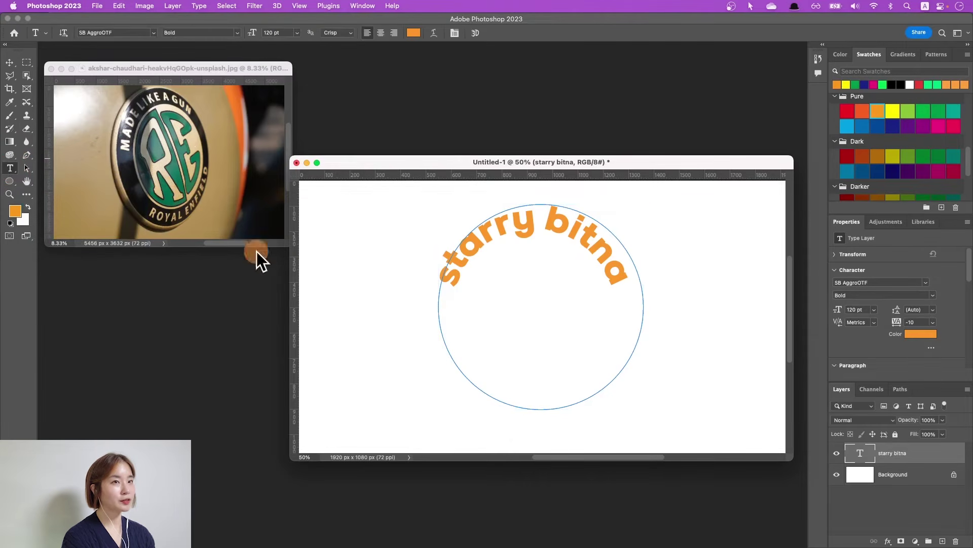
pyautogui.click(454, 363)
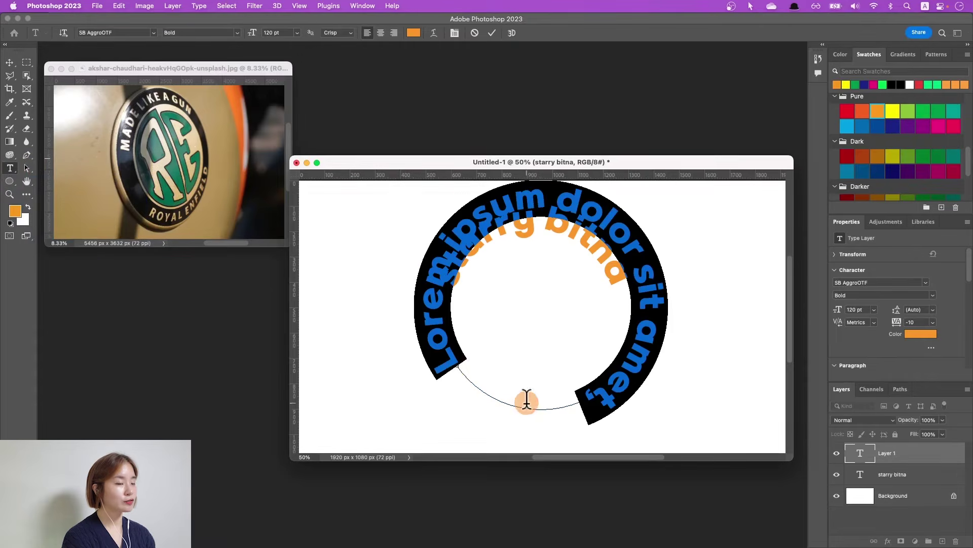
pyautogui.write('merrychristmas')
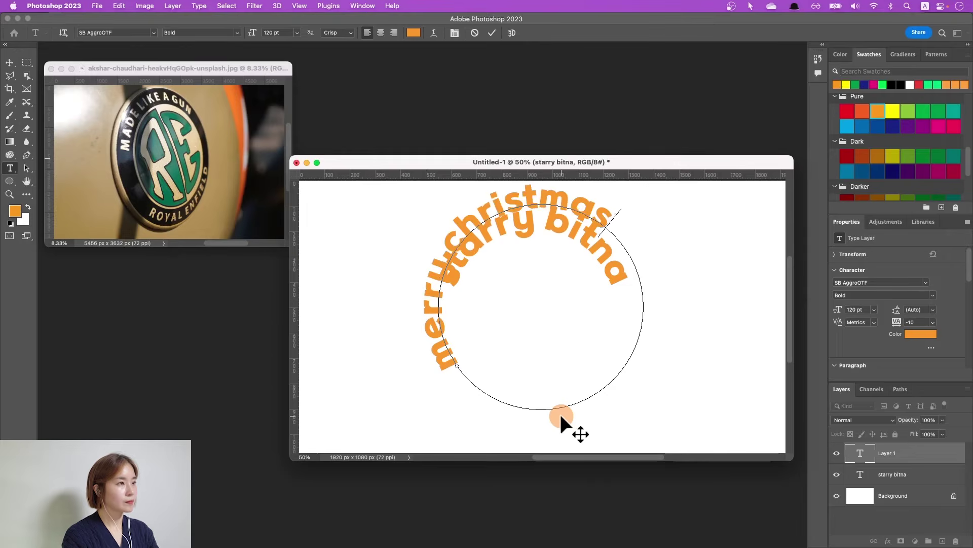
pyautogui.press('super+Return')
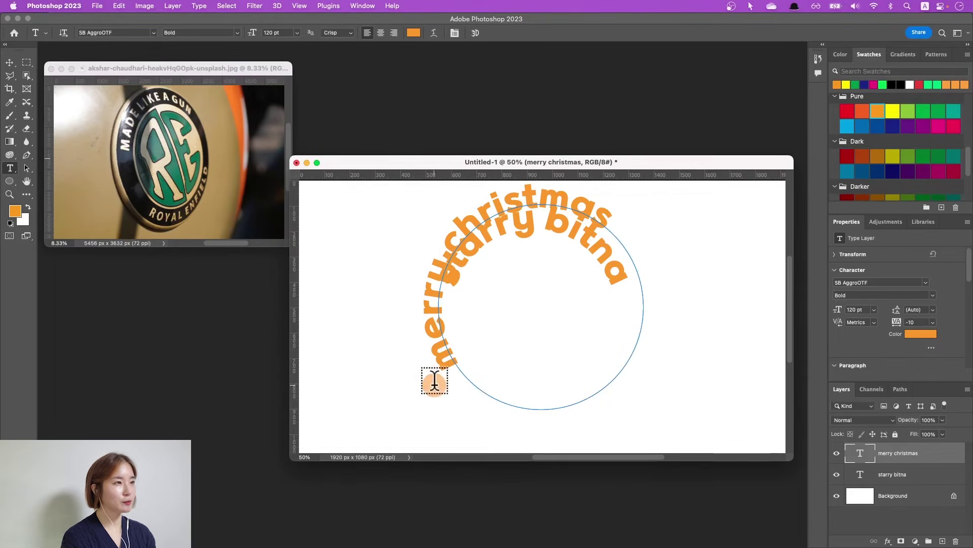
# Flip "merry christmas" to the inside of its path with the Path Selection tool so it curves along the circle's lower half
pyautogui.click(26, 168)
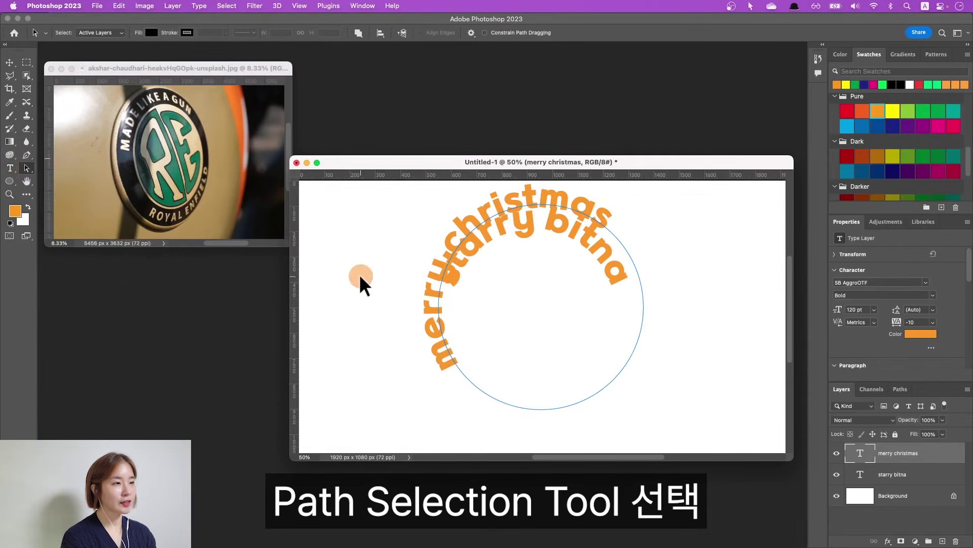
pyautogui.moveTo(426, 364)
pyautogui.mouseDown()
pyautogui.moveTo(439, 365)
pyautogui.moveTo(405, 380)
pyautogui.moveTo(443, 367)
pyautogui.mouseUp()
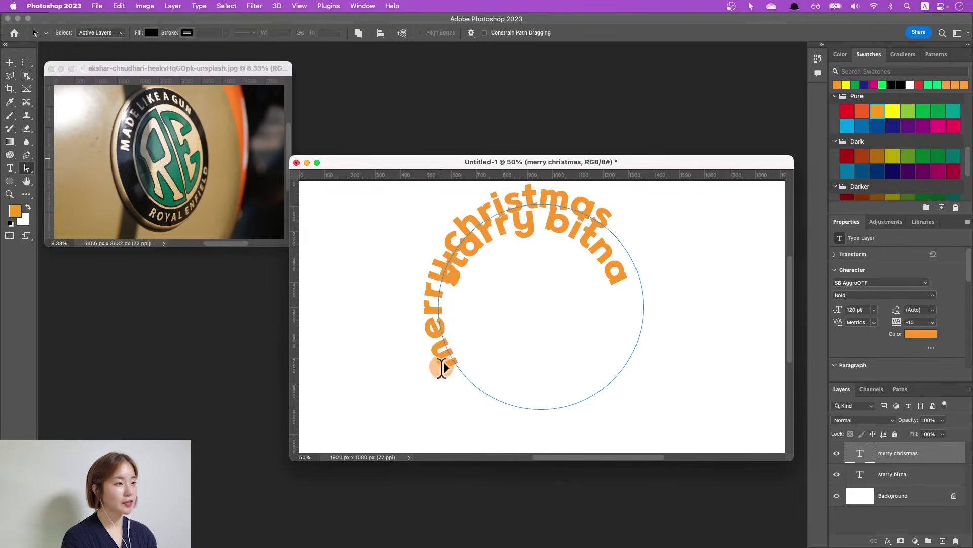
pyautogui.moveTo(443, 366)
pyautogui.mouseDown()
pyautogui.moveTo(441, 390)
pyautogui.moveTo(548, 326)
pyautogui.moveTo(517, 373)
pyautogui.moveTo(534, 351)
pyautogui.moveTo(506, 436)
pyautogui.moveTo(612, 274)
pyautogui.moveTo(575, 246)
pyautogui.moveTo(606, 276)
pyautogui.moveTo(725, 276)
pyautogui.moveTo(552, 257)
pyautogui.moveTo(569, 321)
pyautogui.moveTo(676, 303)
pyautogui.moveTo(621, 280)
pyautogui.moveTo(683, 298)
pyautogui.moveTo(586, 303)
pyautogui.moveTo(615, 283)
pyautogui.moveTo(600, 274)
pyautogui.moveTo(588, 319)
pyautogui.moveTo(445, 322)
pyautogui.moveTo(450, 333)
pyautogui.moveTo(445, 321)
pyautogui.mouseUp()
# Draw a black-filled circle behind both curved texts, directly above the Background layer, using the Ellipse tool in Shape mode
pyautogui.moveTo(9, 181); pyautogui.dragTo(50, 195)
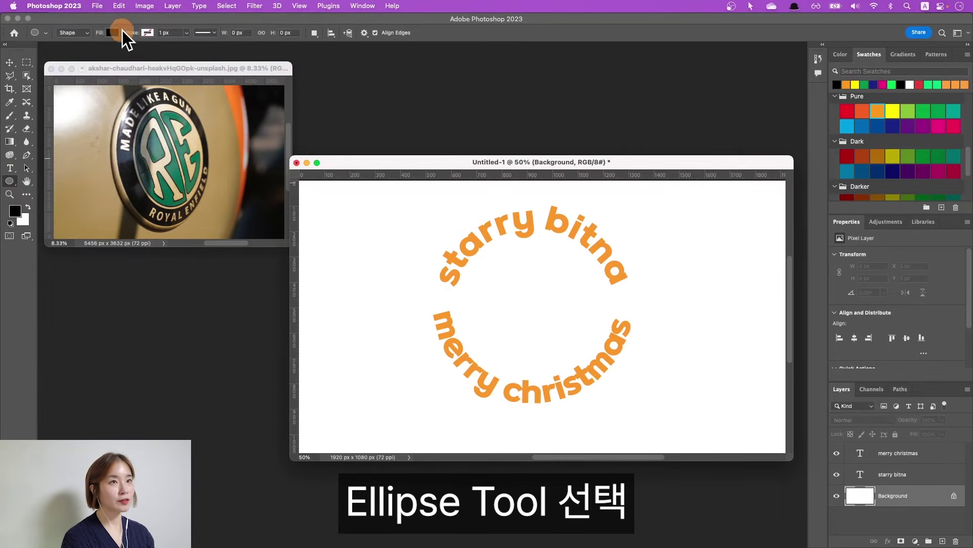
pyautogui.moveTo(436, 206); pyautogui.dragTo(644, 378)
pyautogui.press('v')
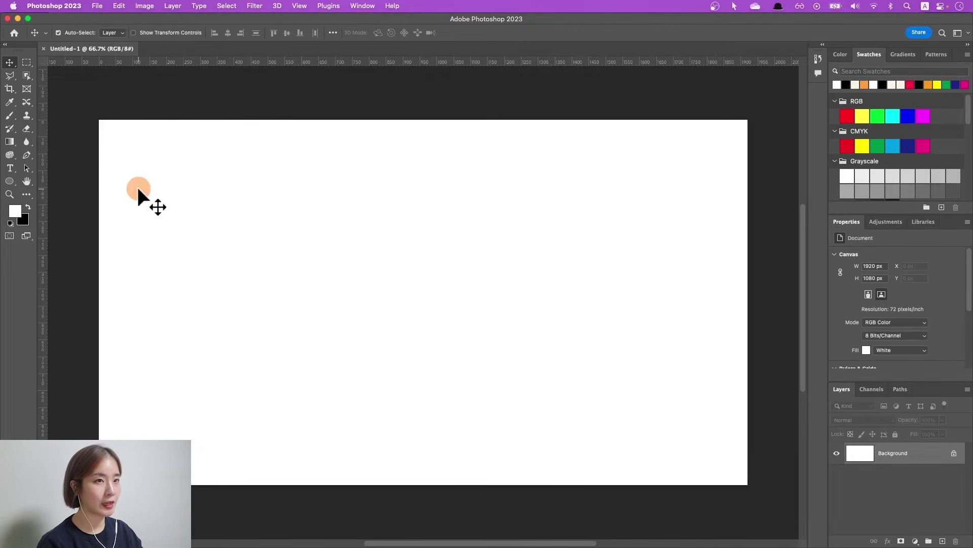
# Add the text "BITNA" in black in the upper middle of the blank canvas and set its size to 120 pt
pyautogui.press('d')
pyautogui.click(9, 167)
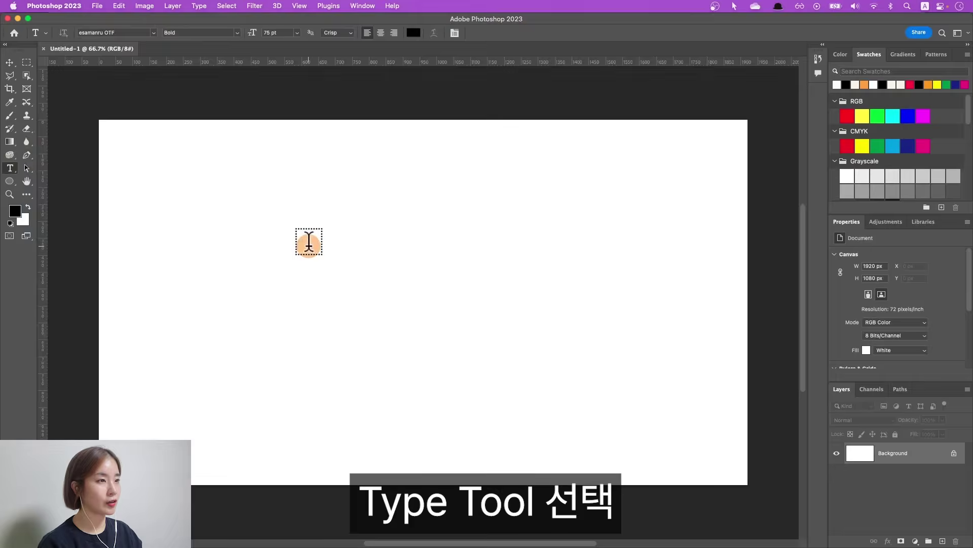
pyautogui.click(308, 243)
pyautogui.write('BITNA')
pyautogui.press('super+Return')
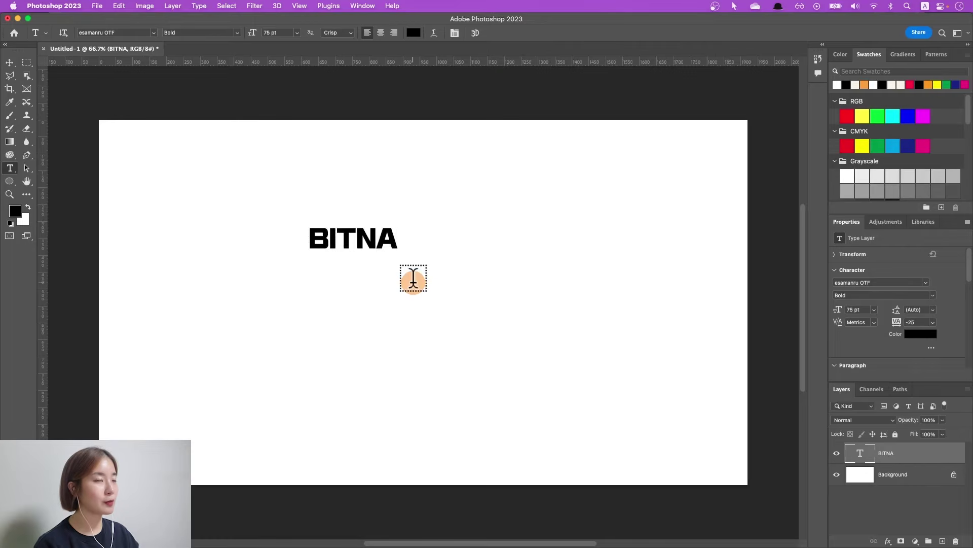
pyautogui.click(274, 33)
pyautogui.write('120')
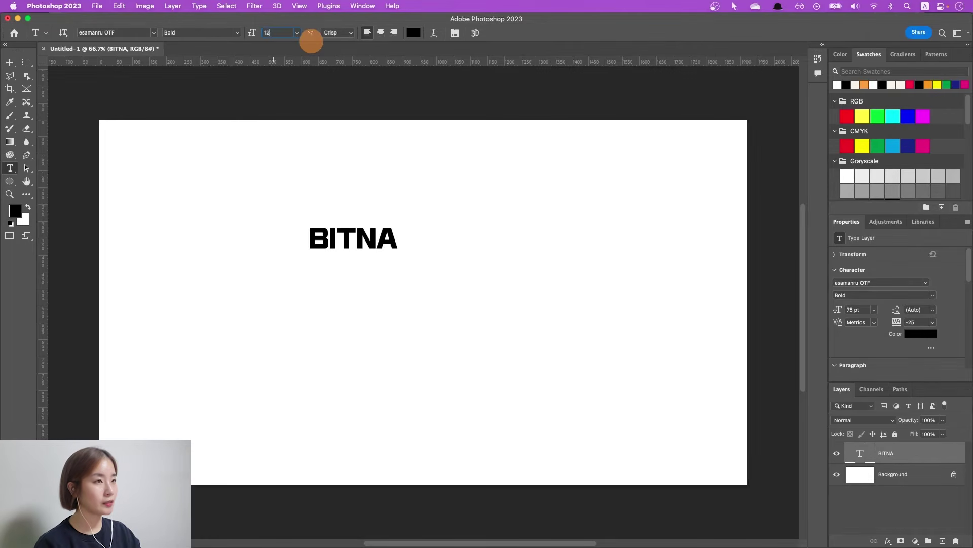
pyautogui.press('Return')
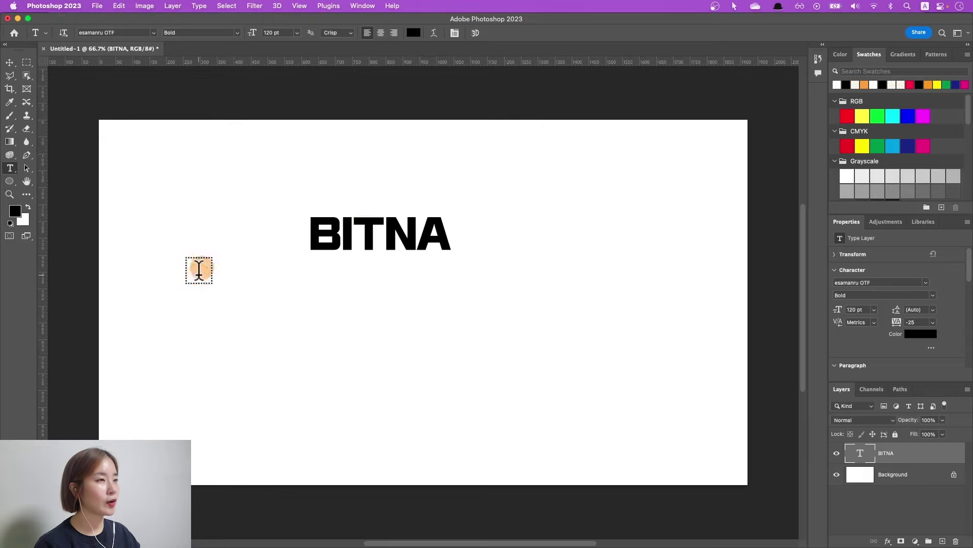
pyautogui.moveTo(276, 348); pyautogui.dragTo(303, 375)
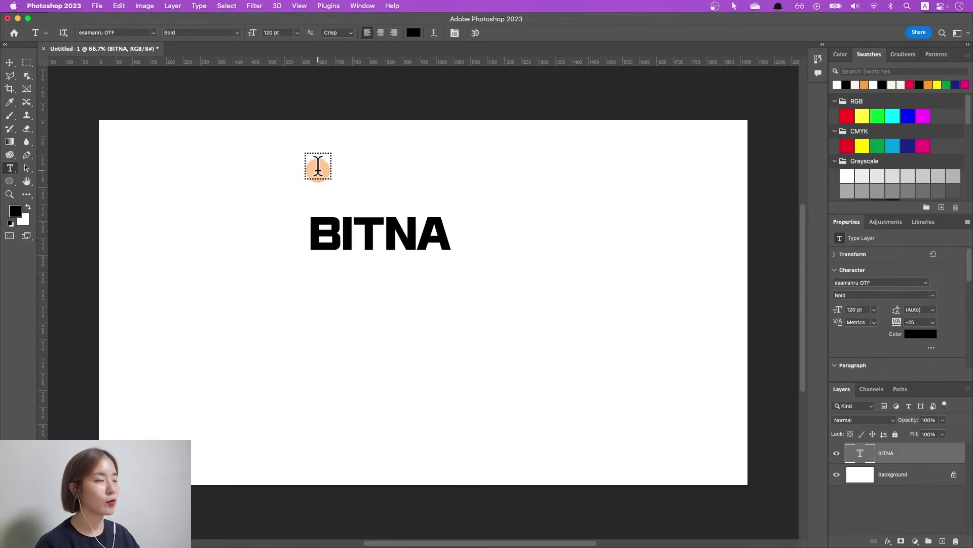
# Define a brush preset from the "BITNA" text, keeping the name "Sampled Brush 1"
pyautogui.click(116, 7)
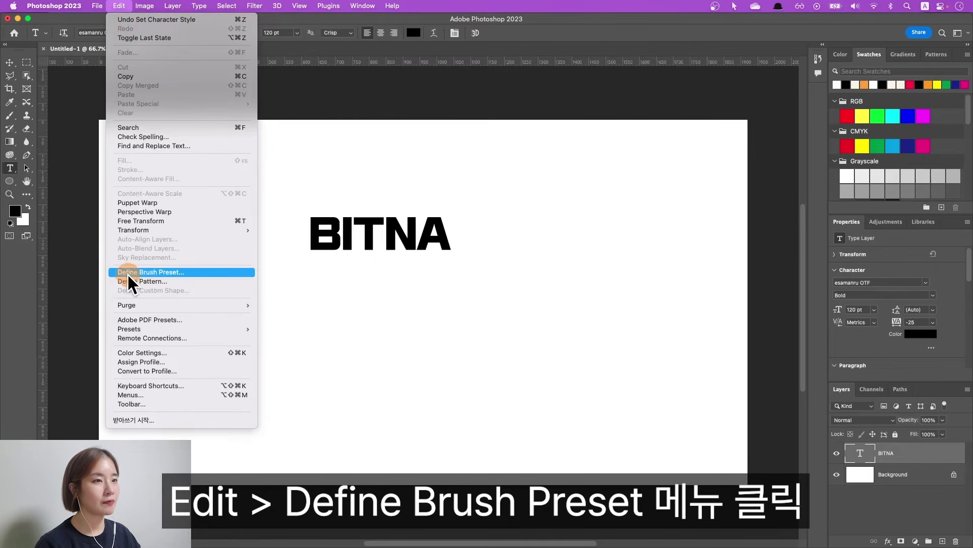
pyautogui.click(162, 273)
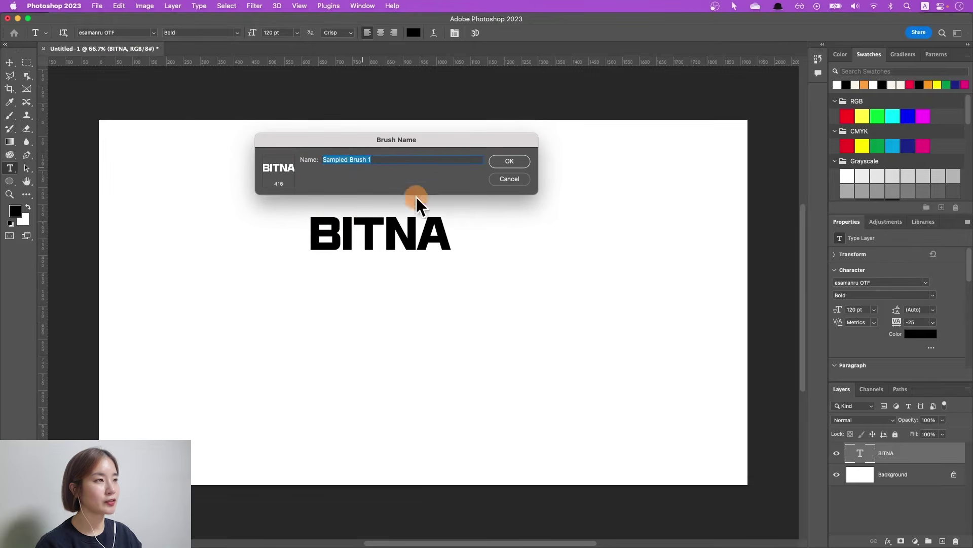
pyautogui.click(504, 163)
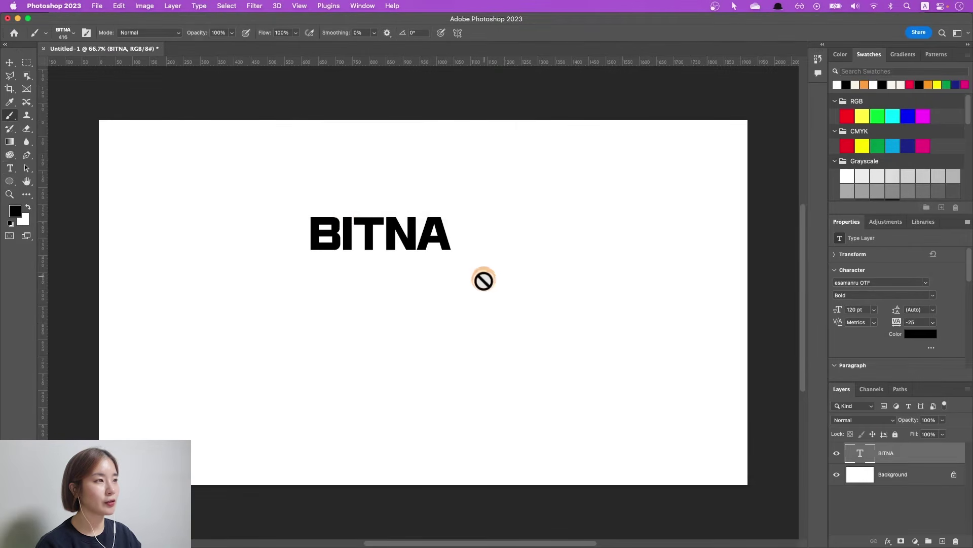
# Hide the "BITNA" text layer and stamp the new brush once in black near the middle of the Background layer
pyautogui.click(836, 453)
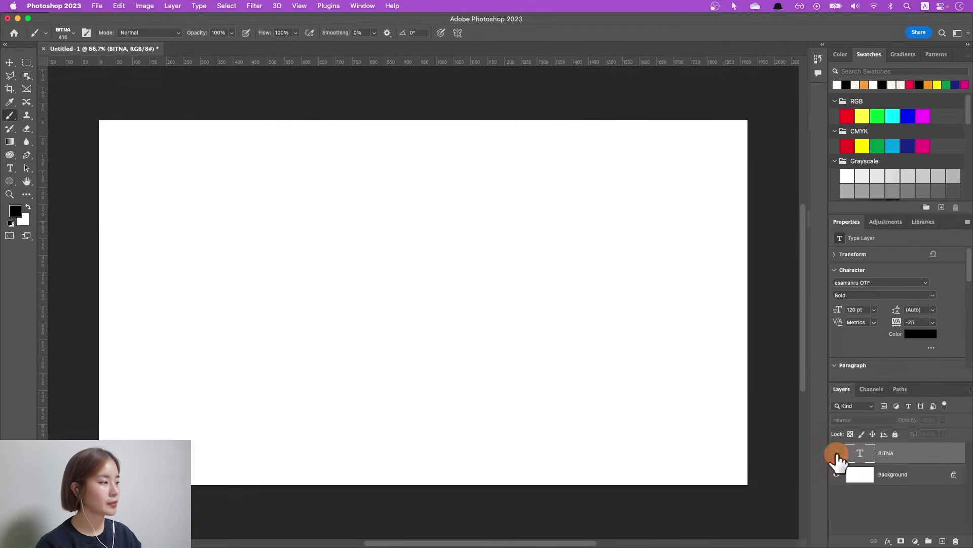
pyautogui.click(887, 484)
pyautogui.click(412, 273)
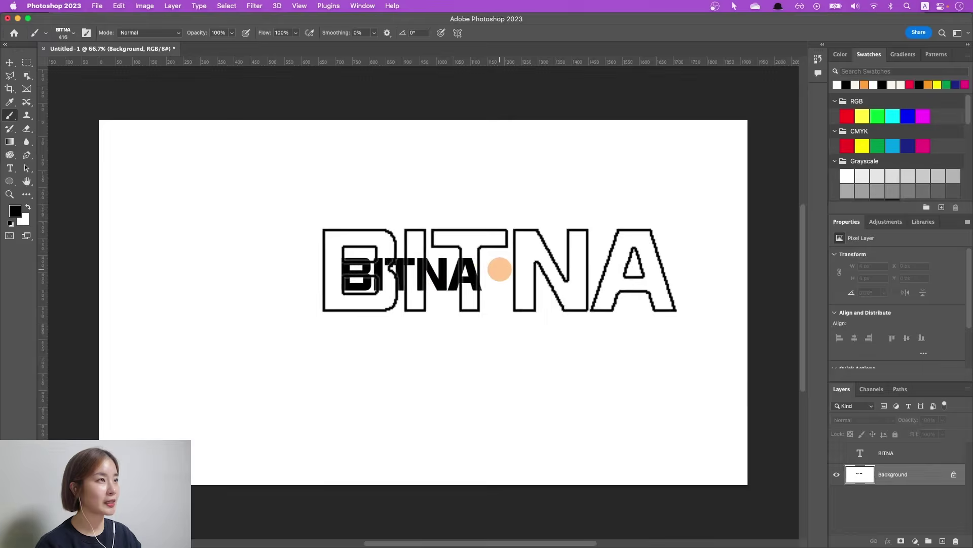
# Stamp the "BITNA" brush in cyan above right of the black stamp and in yellow below right of it
pyautogui.click(893, 116)
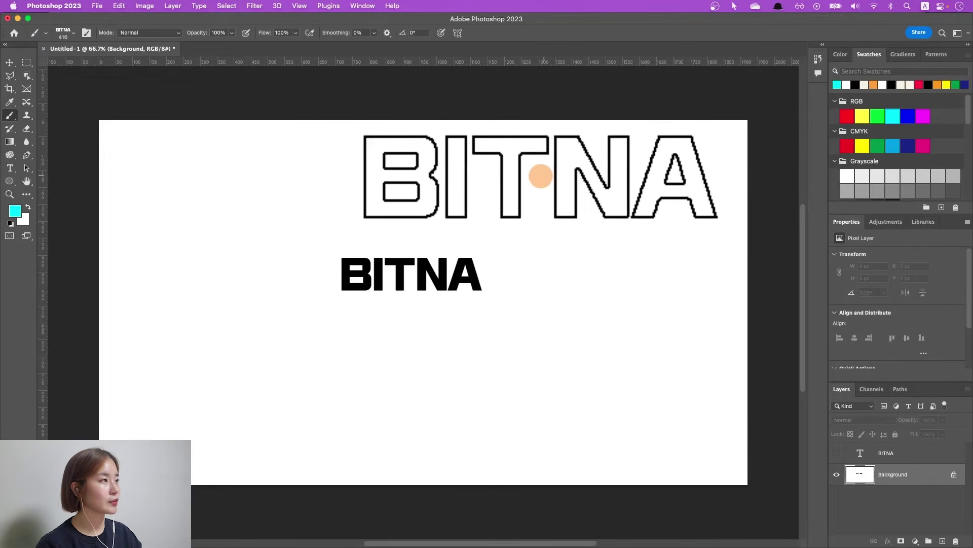
pyautogui.click(525, 190)
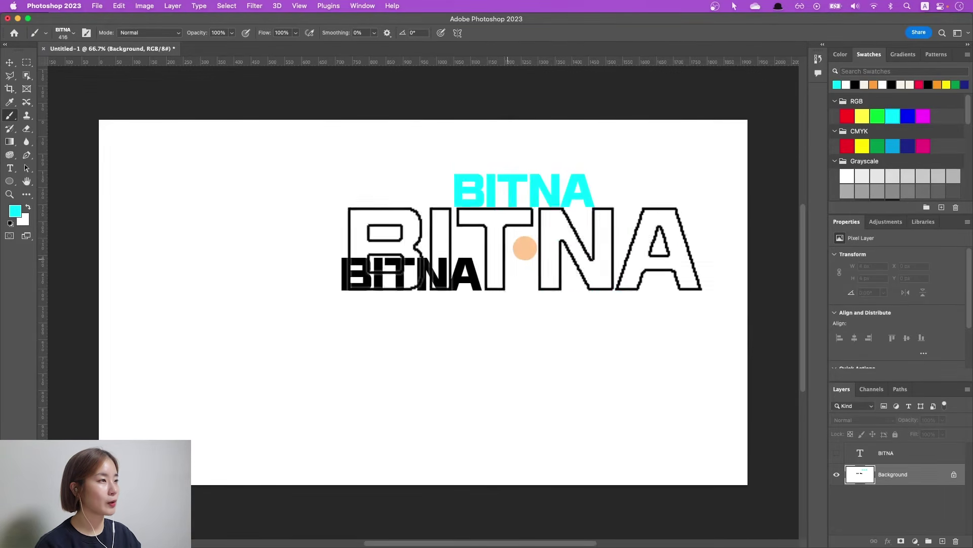
pyautogui.click(863, 146)
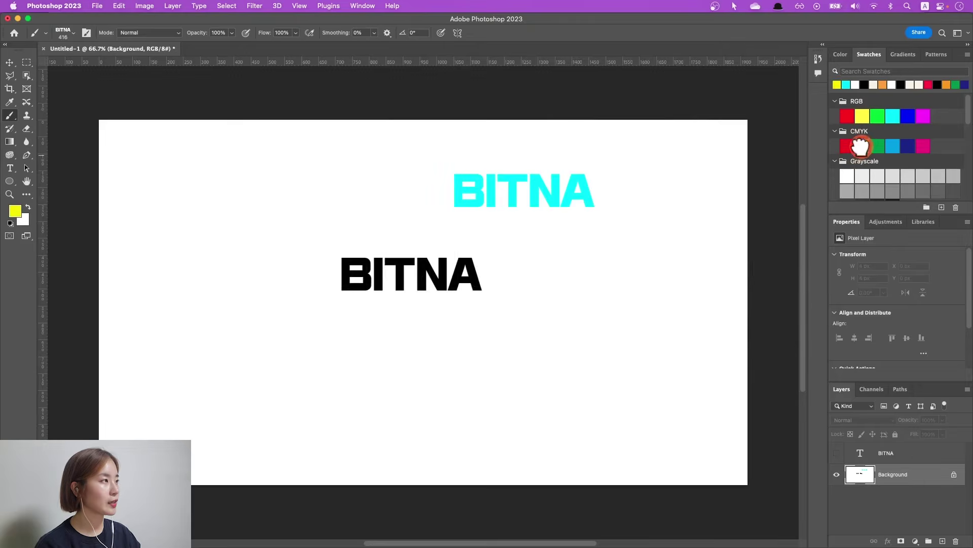
pyautogui.click(616, 320)
# Shrink the brush to stamp a small yellow "BITNA" at the canvas's upper left, and stamp a 200 px magenta one between the cyan and yellow stamps
pyautogui.press('[')
pyautogui.press('[')
pyautogui.press('[')
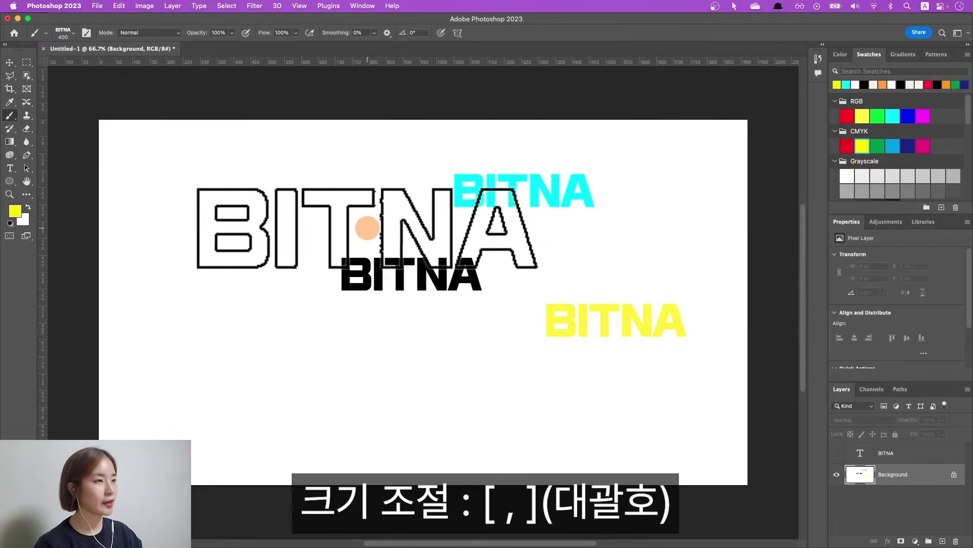
pyautogui.press('[')
pyautogui.press('[')
pyautogui.click(264, 205)
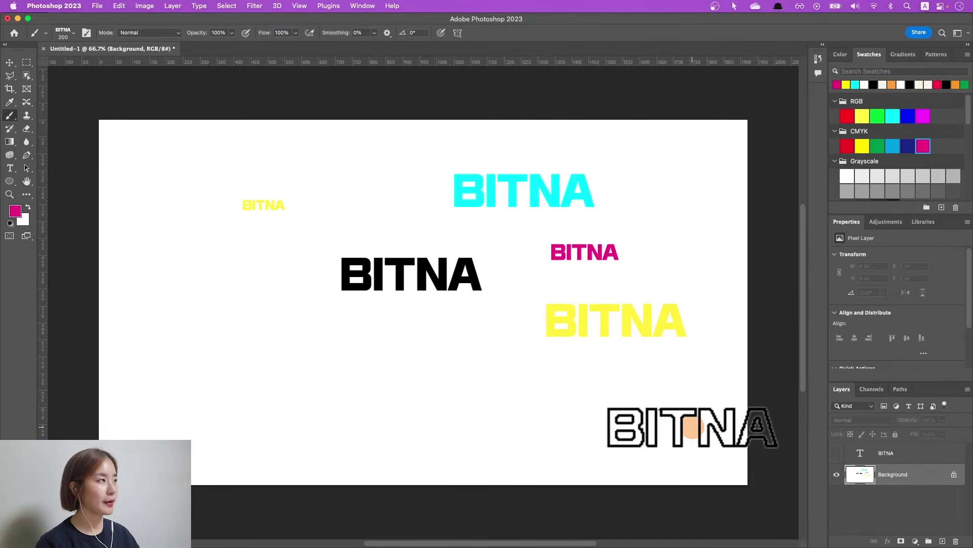
# Open the photo of the cloud above the street lamp and desaturate it
pyautogui.click(99, 7)
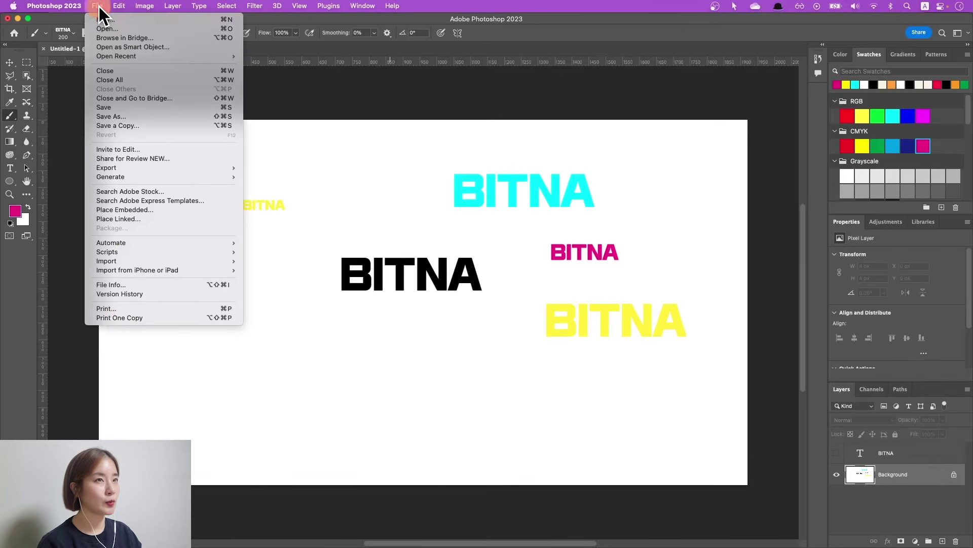
pyautogui.click(121, 29)
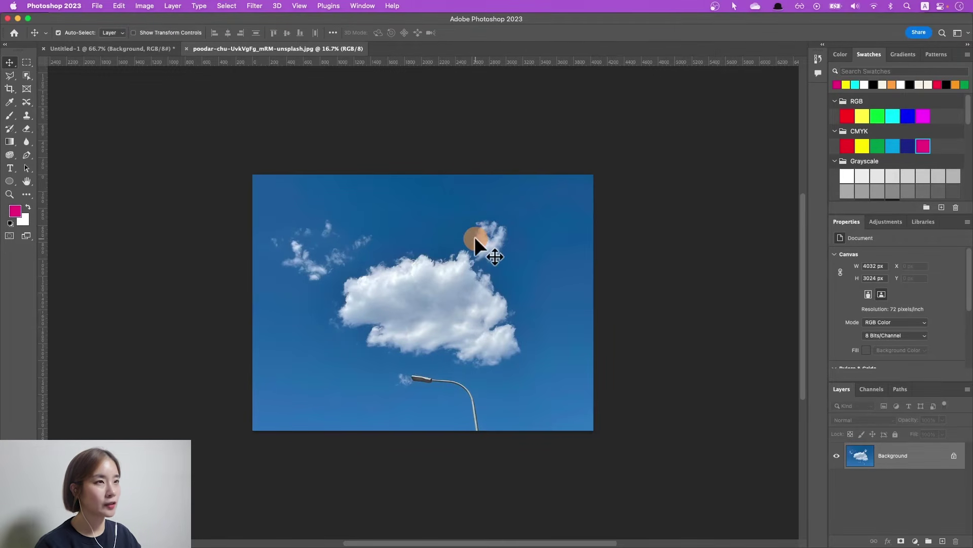
pyautogui.click(146, 6)
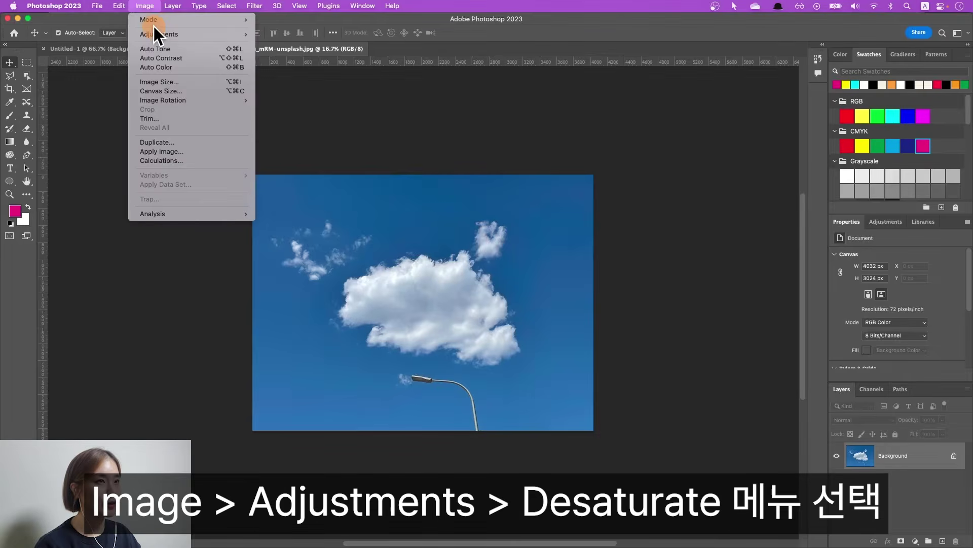
pyautogui.moveTo(242, 36)
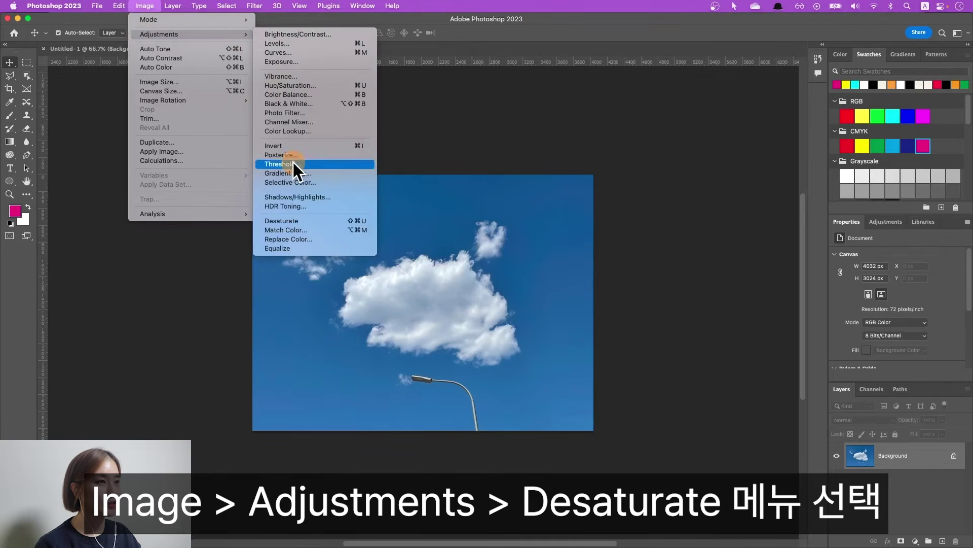
pyautogui.click(295, 222)
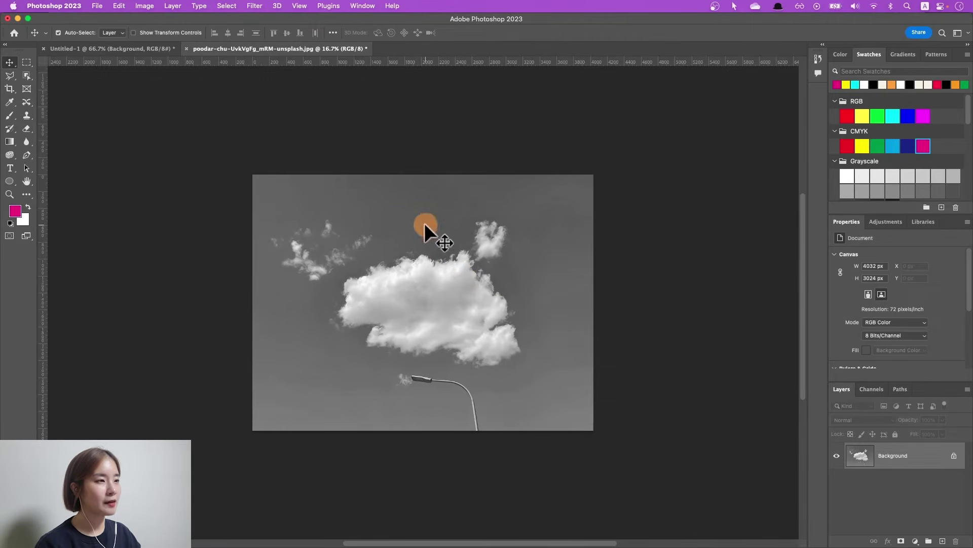
# Invert the tones of the desaturated cloud photo
pyautogui.click(144, 5)
pyautogui.moveTo(153, 34)
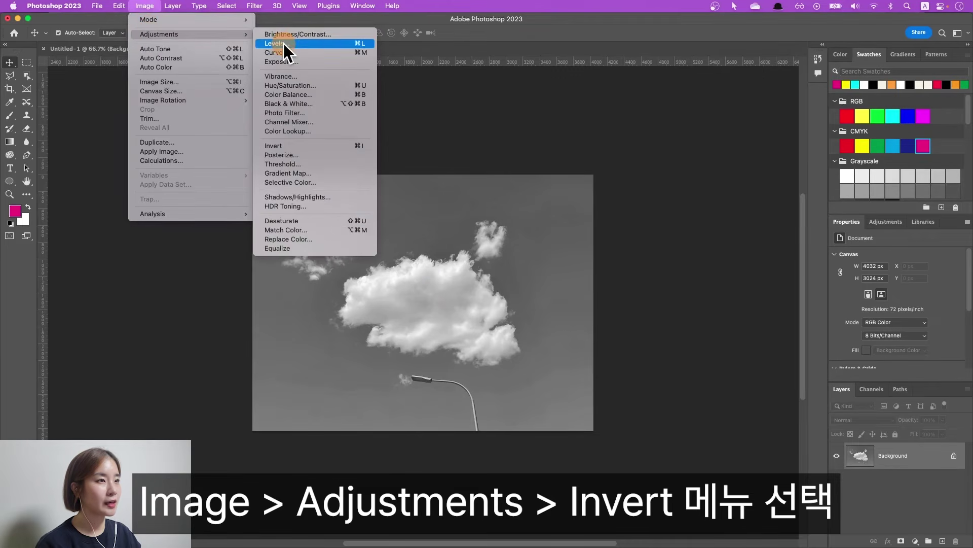
pyautogui.click(310, 146)
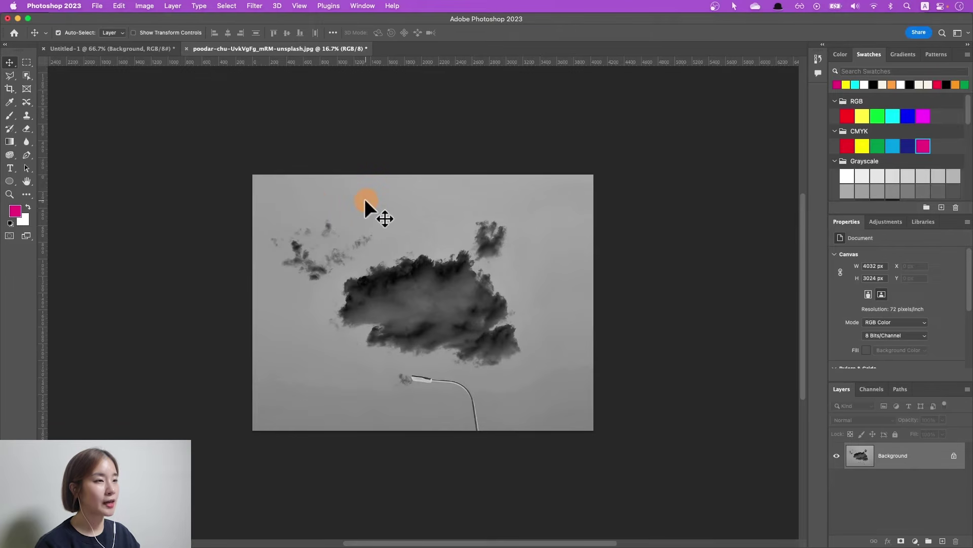
# Adjust the cloud photo's RGB Levels with input values 17, 0.8 and 154
pyautogui.click(145, 6)
pyautogui.moveTo(247, 37)
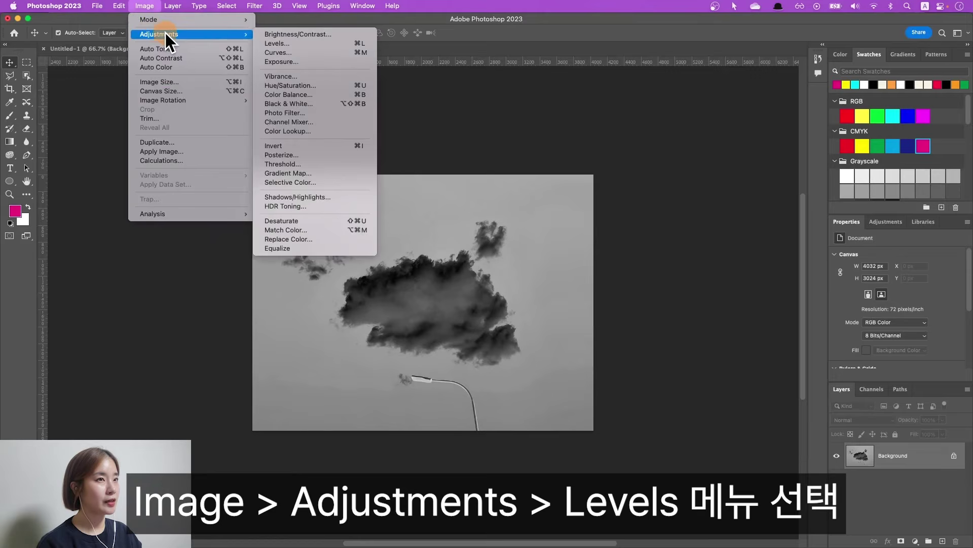
pyautogui.click(288, 44)
pyautogui.moveTo(687, 240); pyautogui.dragTo(635, 243)
pyautogui.moveTo(559, 240); pyautogui.dragTo(567, 242)
pyautogui.moveTo(601, 241); pyautogui.dragTo(606, 242)
pyautogui.moveTo(634, 240); pyautogui.dragTo(636, 241)
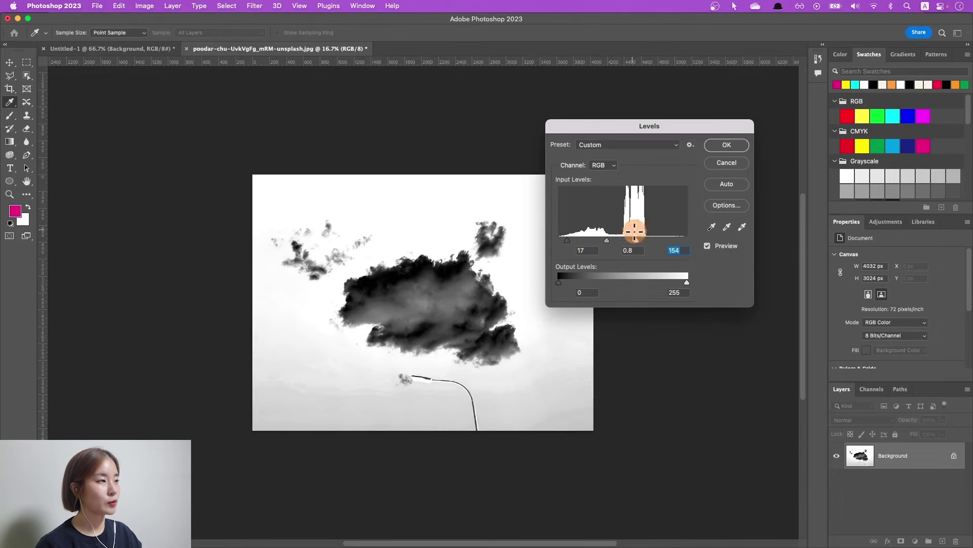
# Compare the photo with the Levels preview off and on, and apply the adjustment
pyautogui.click(708, 248)
pyautogui.click(708, 247)
pyautogui.click(708, 247)
pyautogui.click(708, 248)
pyautogui.click(708, 248)
pyautogui.click(707, 247)
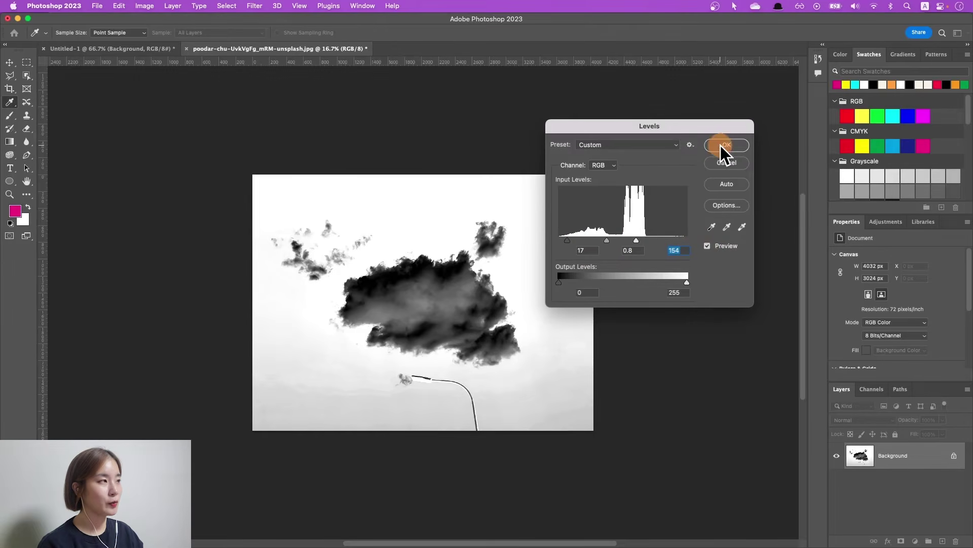
pyautogui.click(718, 148)
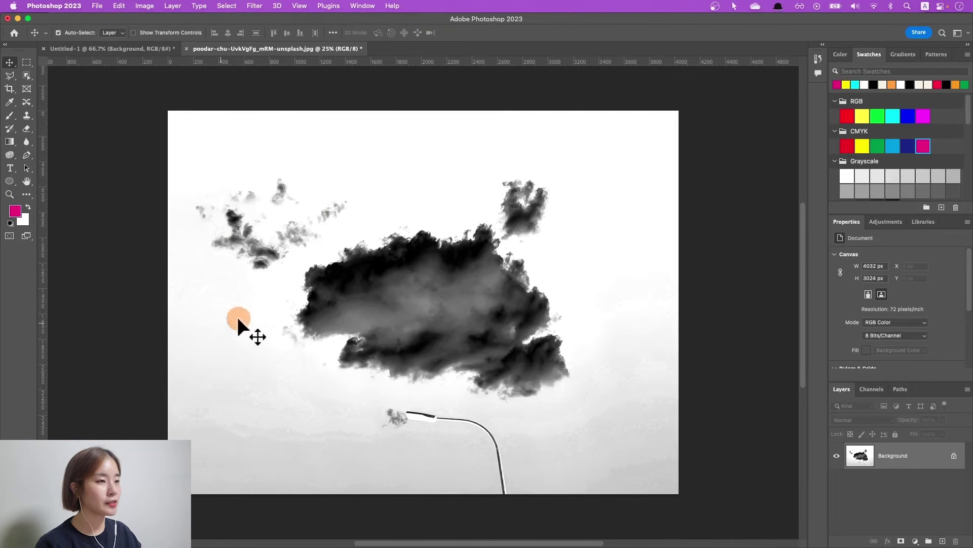
# Choose the Soft Round tip from General Brushes for the Brush tool
pyautogui.moveTo(9, 115); pyautogui.dragTo(47, 114)
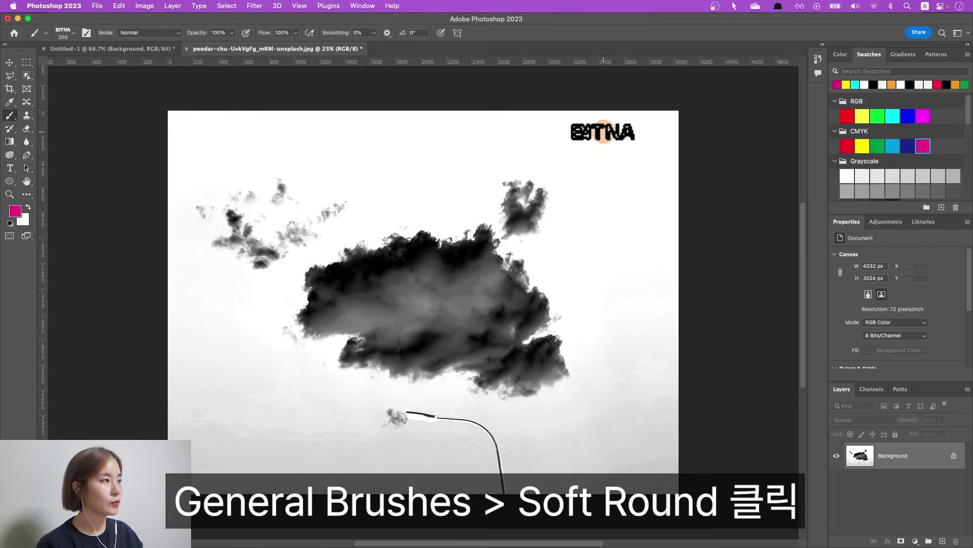
pyautogui.rightClick(634, 171)
pyautogui.click(645, 237)
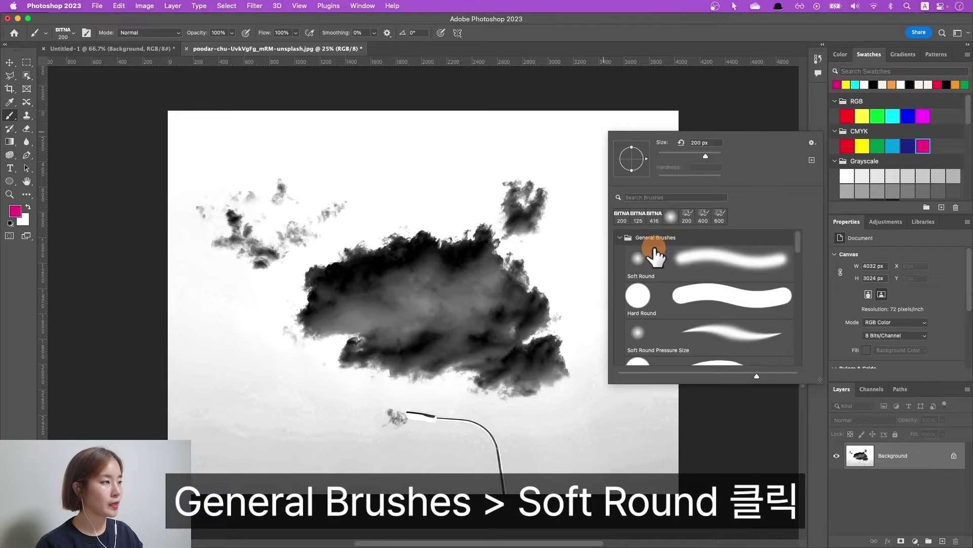
pyautogui.click(679, 274)
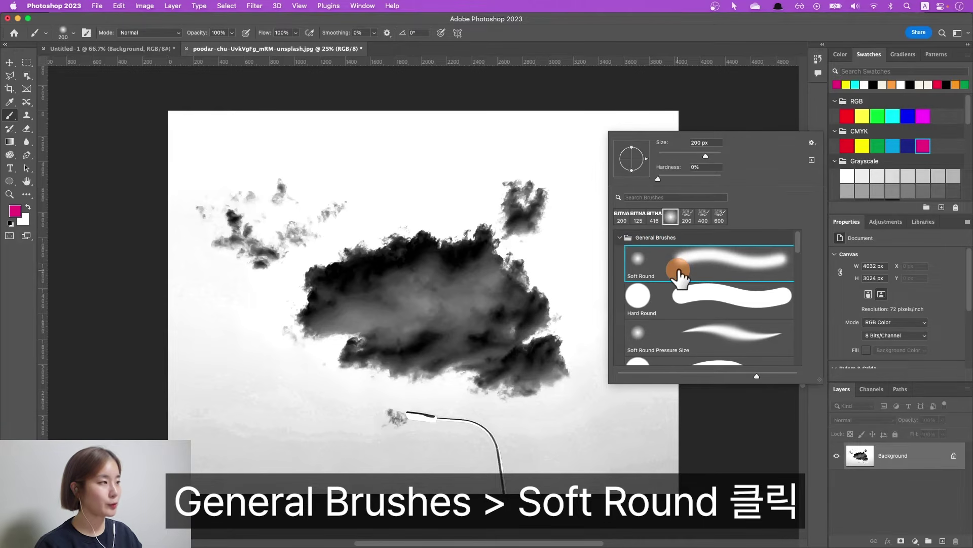
pyautogui.doubleClick(680, 274)
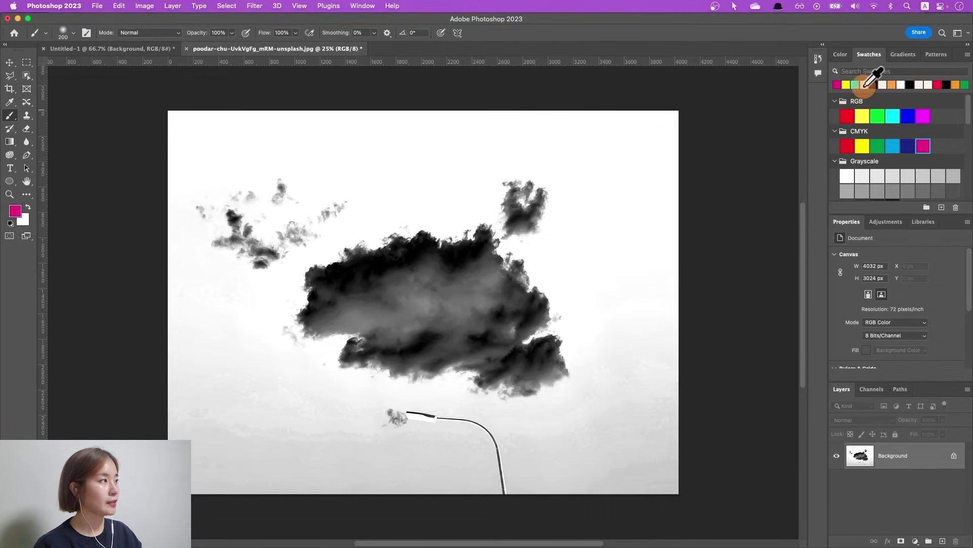
# Paint white with the brush enlarged to 800 px over the grey sky and small stray clouds around the main cloud
pyautogui.click(864, 85)
pyautogui.press(']')
pyautogui.press(']')
pyautogui.press(']')
pyautogui.press(']')
pyautogui.press(']')
pyautogui.press(']')
pyautogui.press(']')
pyautogui.press(']')
pyautogui.press(']')
pyautogui.press(']')
pyautogui.press(']')
pyautogui.press(']')
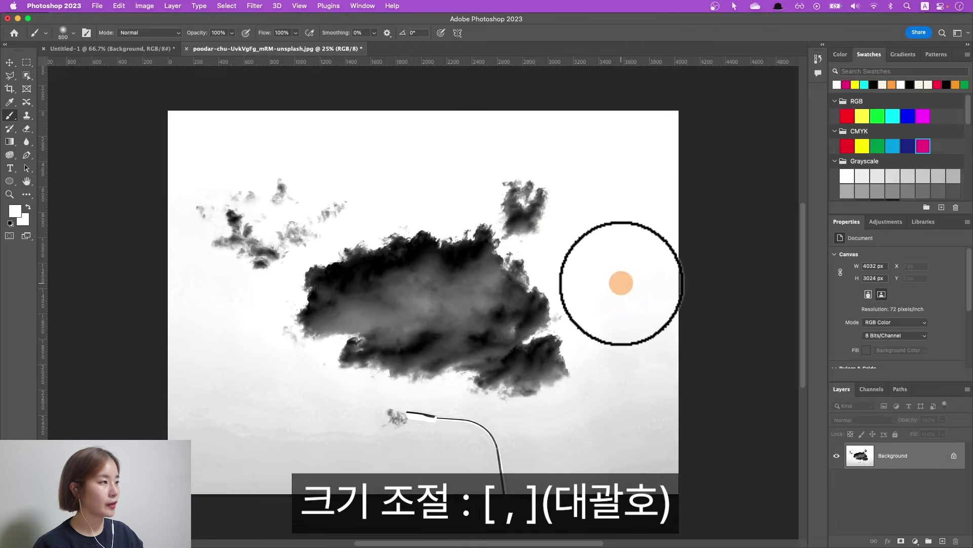
pyautogui.press('[')
pyautogui.press('[')
pyautogui.press('[')
pyautogui.press(']')
pyautogui.press(']')
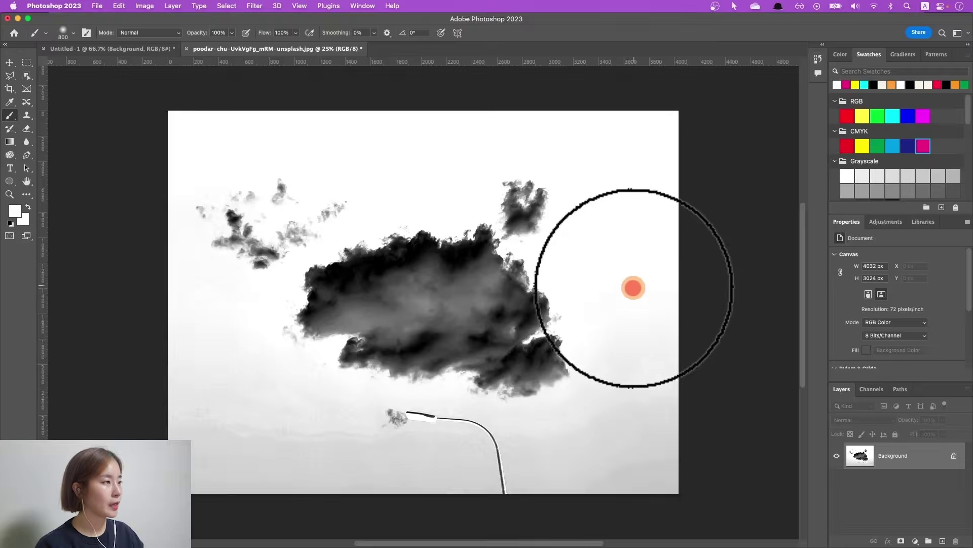
pyautogui.moveTo(675, 374)
pyautogui.mouseDown()
pyautogui.moveTo(638, 495)
pyautogui.moveTo(609, 509)
pyautogui.moveTo(337, 476)
pyautogui.moveTo(169, 409)
pyautogui.moveTo(219, 238)
pyautogui.moveTo(305, 224)
pyautogui.mouseUp()
# Paint out the street lamp and the remaining grey sky below the cloud in white with a smaller brush
pyautogui.press('[')
pyautogui.press('[')
pyautogui.press('[')
pyautogui.press('[')
pyautogui.press('[')
pyautogui.moveTo(313, 443)
pyautogui.mouseDown()
pyautogui.moveTo(387, 419)
pyautogui.moveTo(473, 441)
pyautogui.moveTo(626, 380)
pyautogui.moveTo(282, 391)
pyautogui.moveTo(615, 447)
pyautogui.mouseUp()
pyautogui.press(']')
pyautogui.press(']')
pyautogui.press('super+minus')
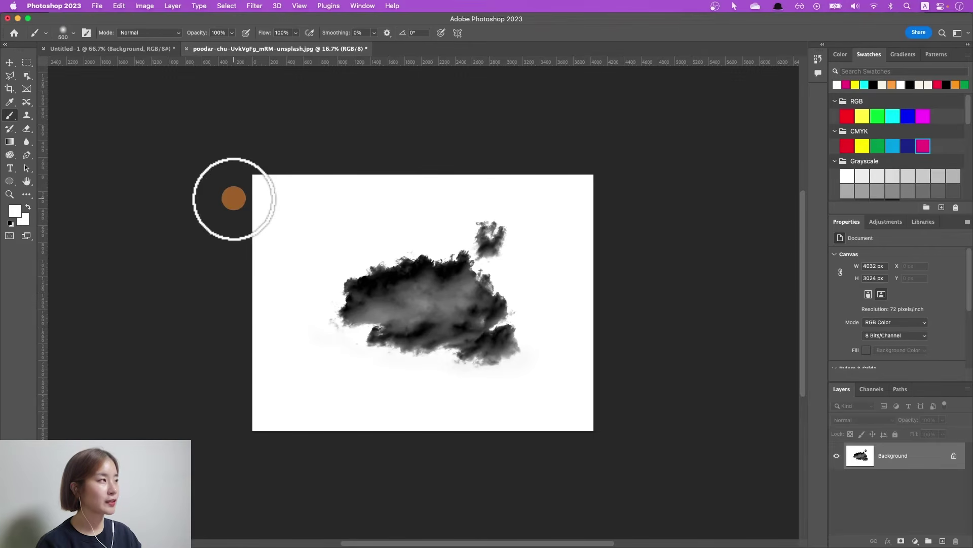
# Define the isolated dark cloud as a brush preset named "cloud"
pyautogui.click(121, 5)
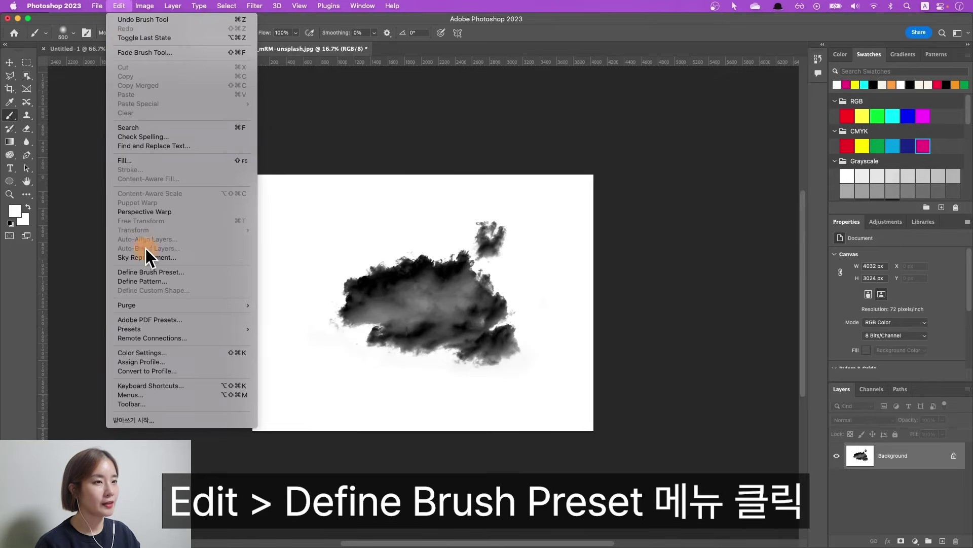
pyautogui.click(160, 275)
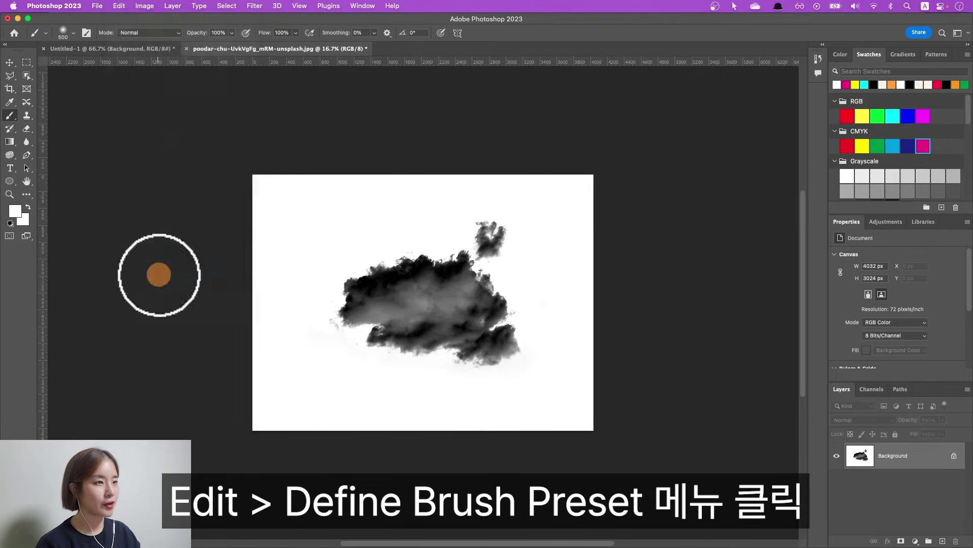
pyautogui.write('cloud')
pyautogui.click(510, 162)
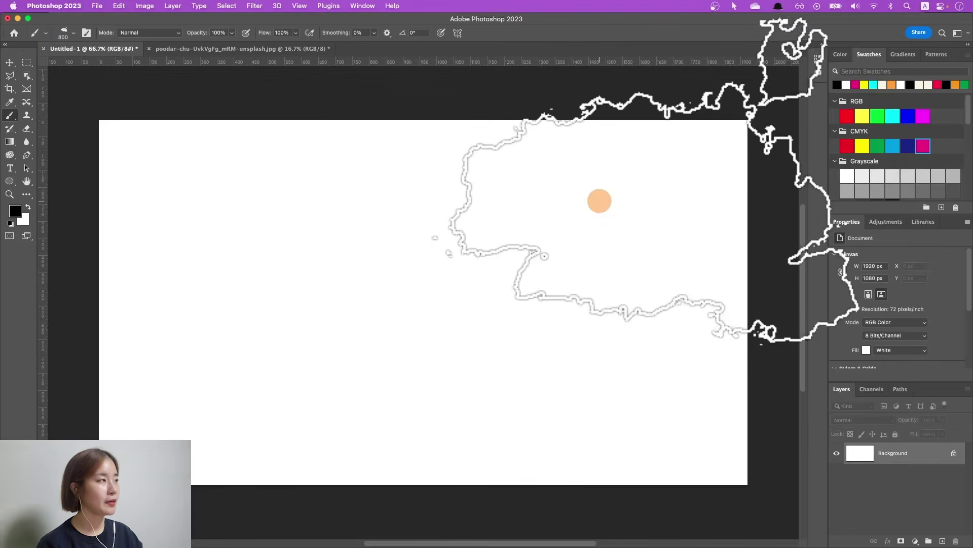
# Fill the Untitled-1 background with CMYK cyan and stamp a white cloud at its upper left with the cloud brush at 600 px
pyautogui.click(893, 146)
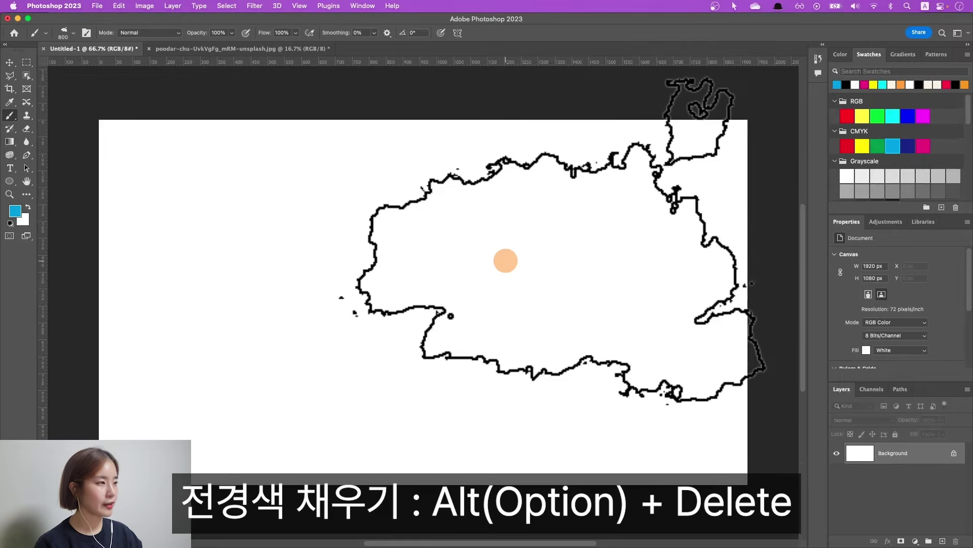
pyautogui.hotkey('alt', 'BackSpace')
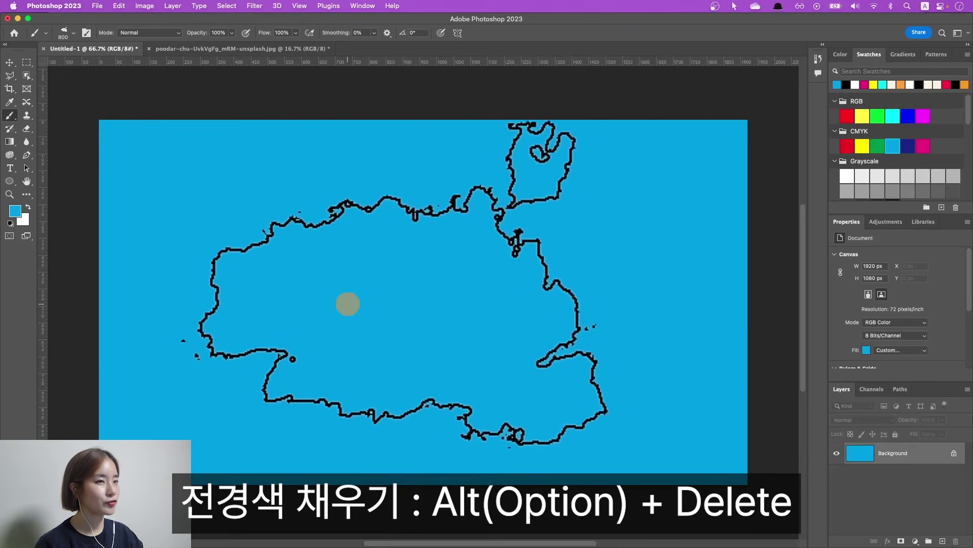
pyautogui.click(846, 84)
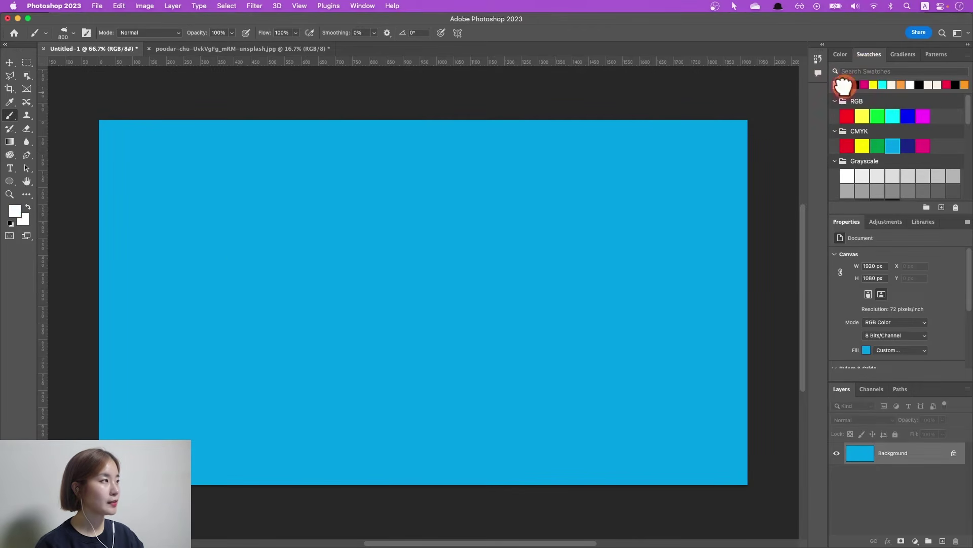
pyautogui.press('[')
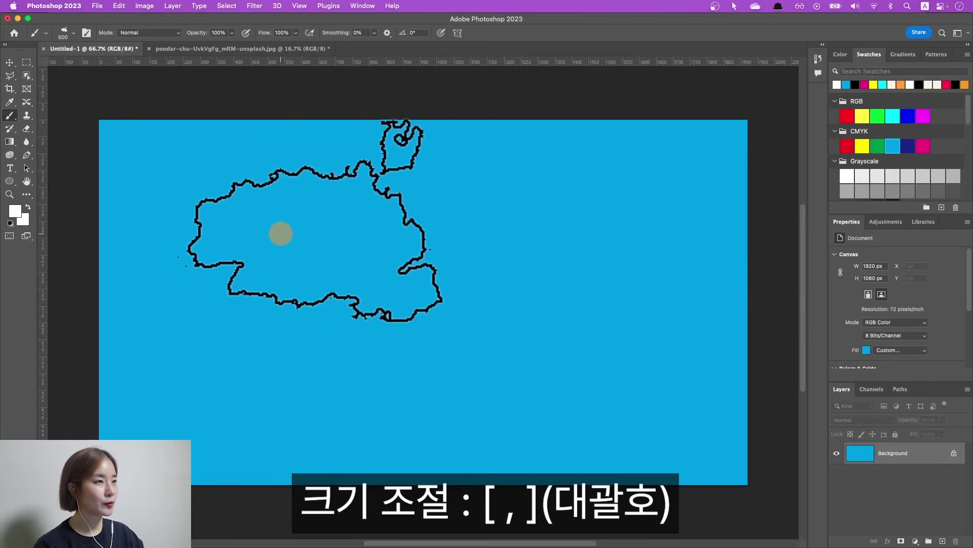
pyautogui.press('[')
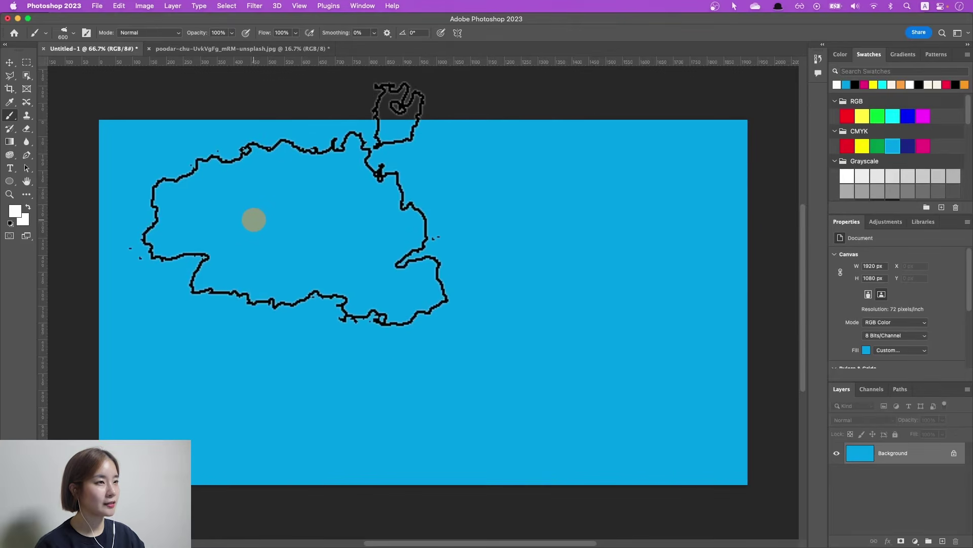
pyautogui.click(269, 214)
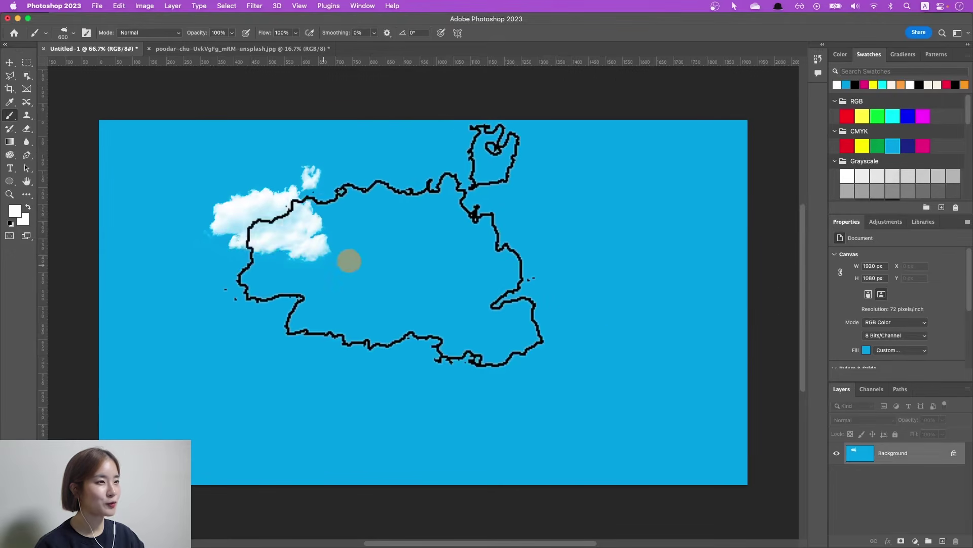
# Reduce the cloud brush to 400 px and paint with it in white across the canvas's upper right area
pyautogui.press('[')
pyautogui.press('[')
pyautogui.press('[')
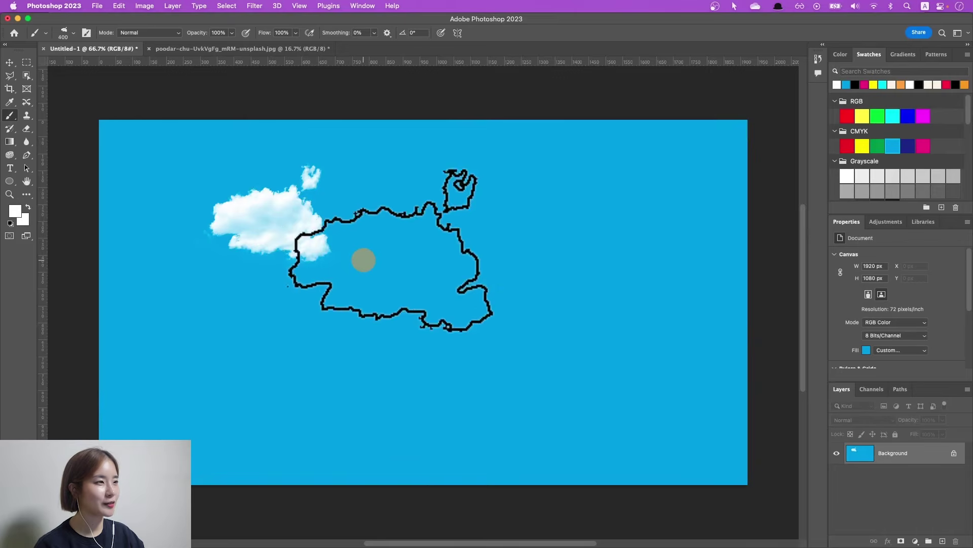
pyautogui.moveTo(532, 223); pyautogui.dragTo(617, 117)
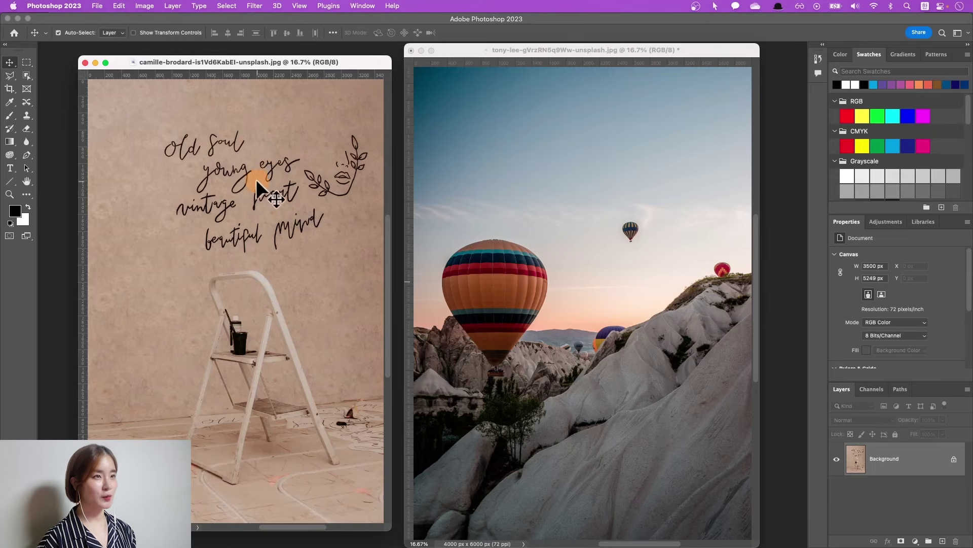
# Copy the wall lettering photo onto the balloon photo as a new layer and set its blend mode to Multiply
pyautogui.moveTo(257, 178); pyautogui.dragTo(641, 297)
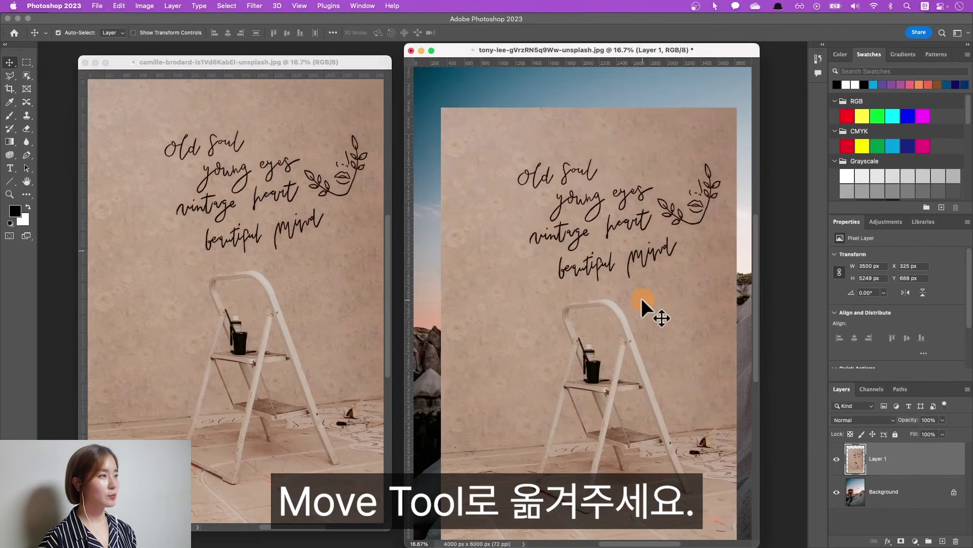
pyautogui.click(863, 420)
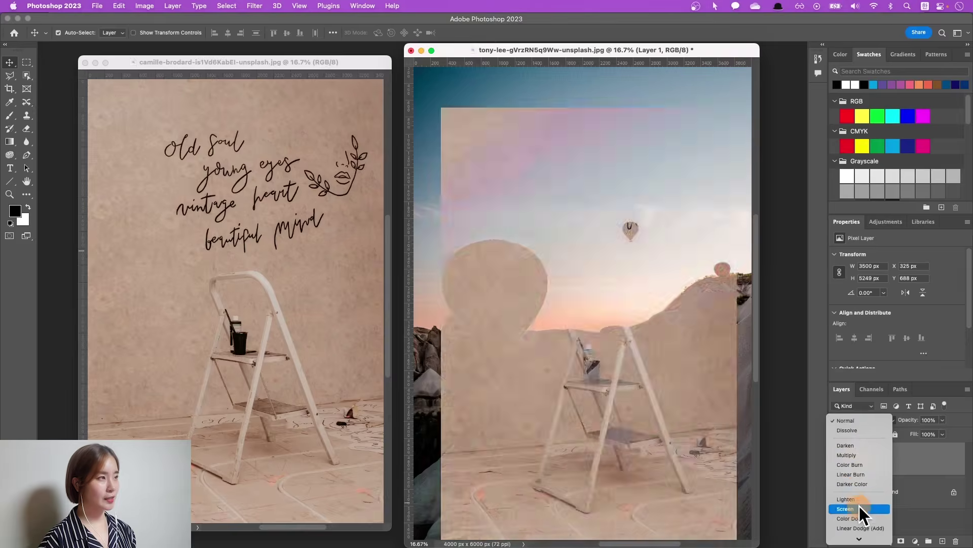
pyautogui.scroll(-5, 858, 433)
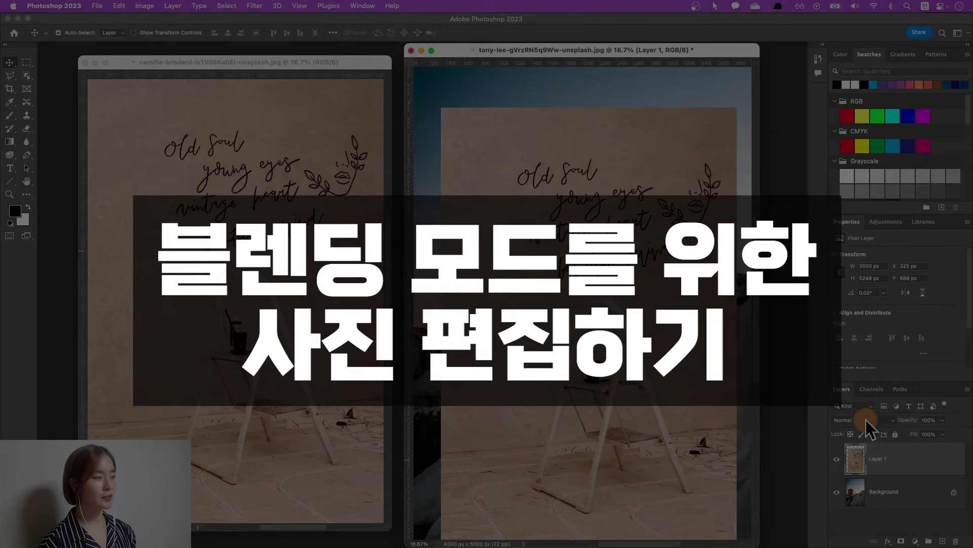
pyautogui.click(867, 421)
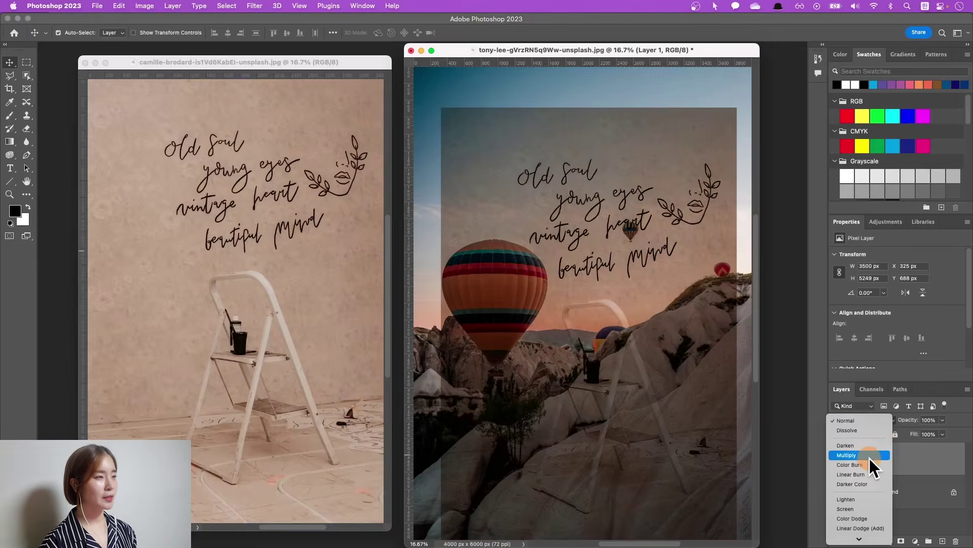
pyautogui.click(867, 455)
# Move the Multiply layer to about X 199 px, Y 220 px, undo its transfer and return to the lettering photo
pyautogui.moveTo(628, 276); pyautogui.dragTo(604, 237)
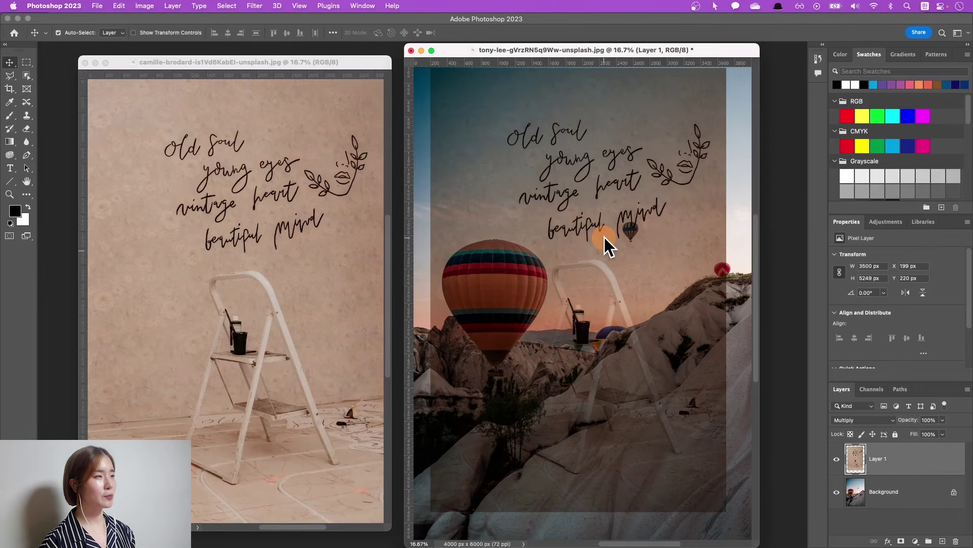
pyautogui.press('super+z')
pyautogui.click(211, 165)
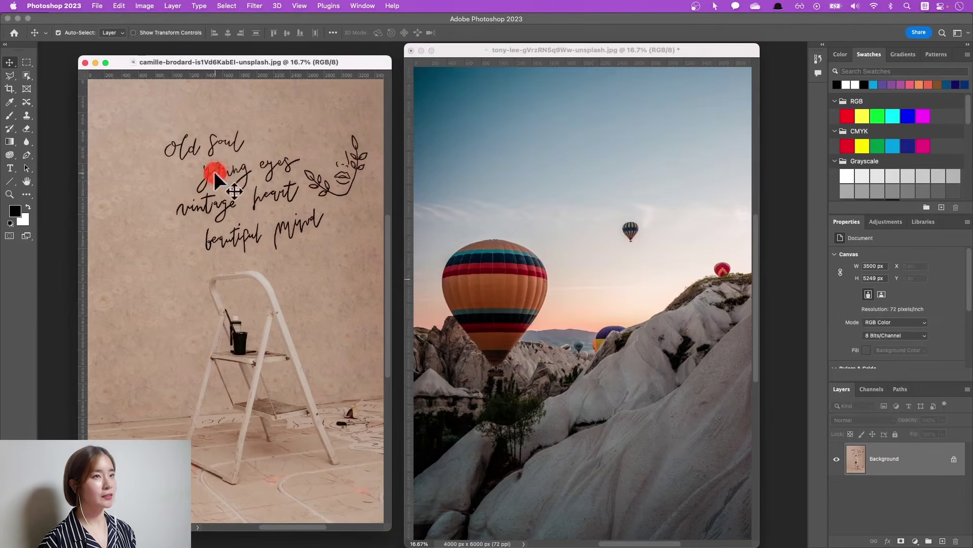
# Apply a Levels adjustment to the wall lettering photo with the white input level at 100, comparing the result with Preview
pyautogui.moveTo(170, 65); pyautogui.dragTo(154, 70)
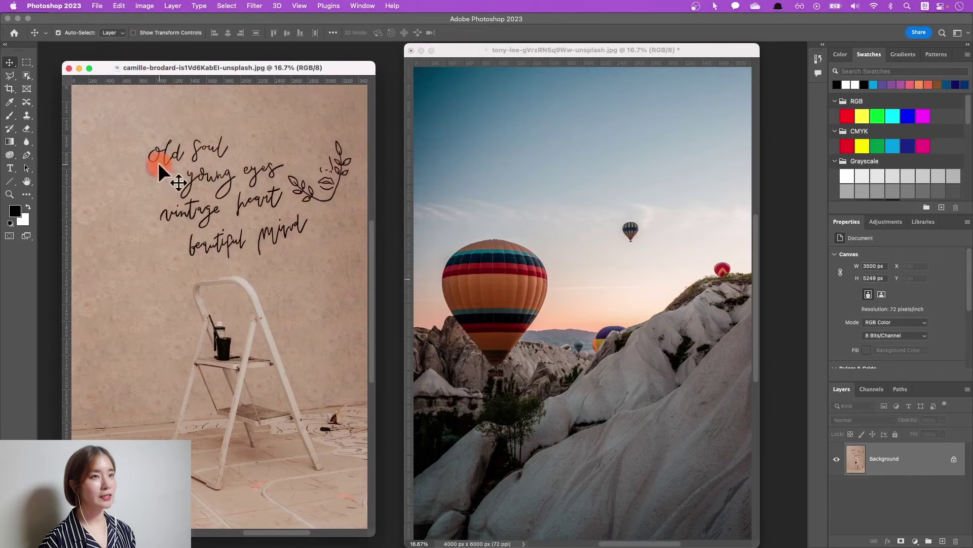
pyautogui.click(143, 6)
pyautogui.moveTo(162, 31)
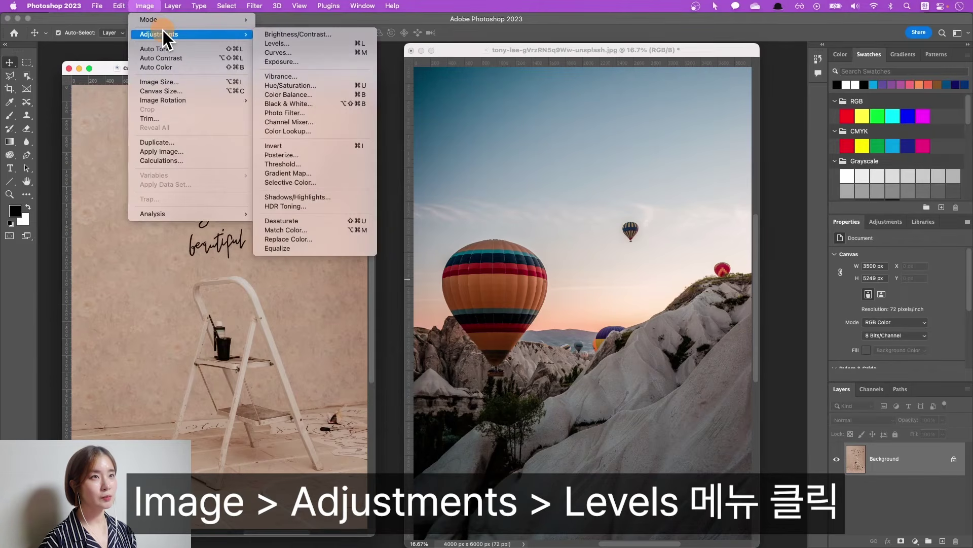
pyautogui.click(281, 45)
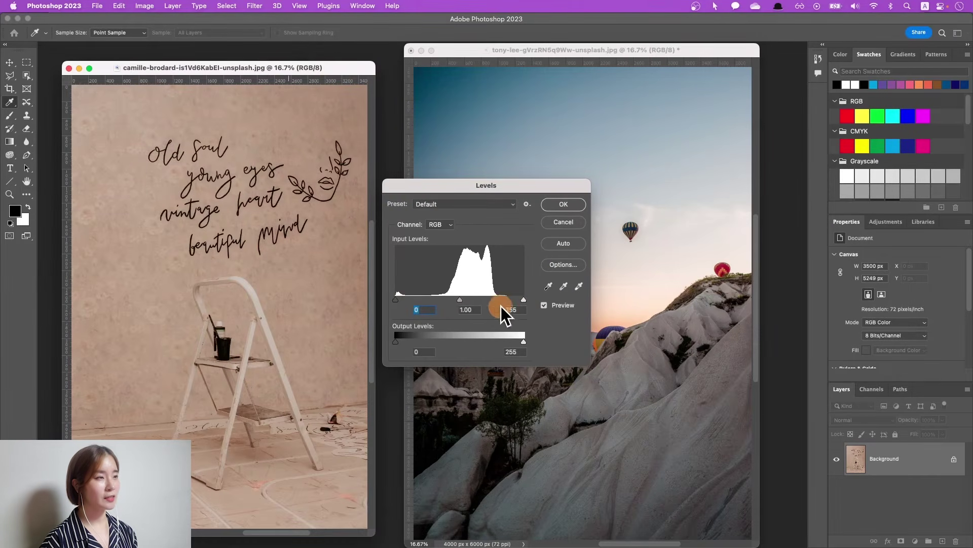
pyautogui.moveTo(524, 301); pyautogui.dragTo(448, 295)
pyautogui.click(544, 305)
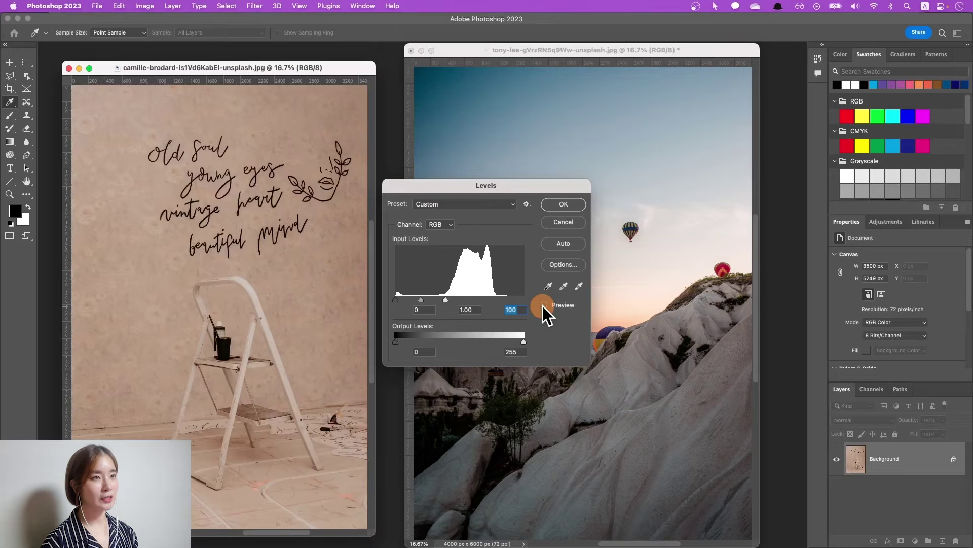
pyautogui.click(544, 305)
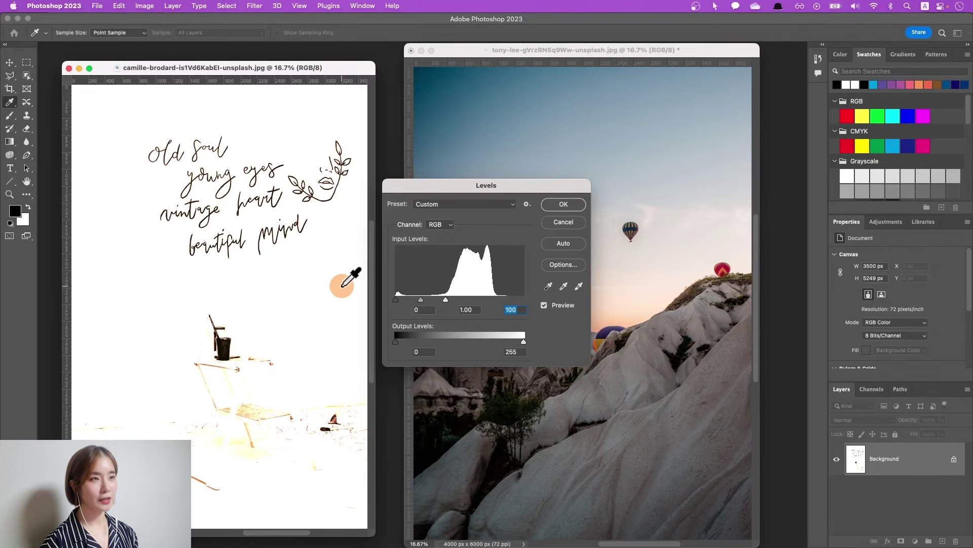
pyautogui.click(544, 305)
pyautogui.click(544, 305)
pyautogui.click(544, 305)
pyautogui.press('Return')
pyautogui.press('v')
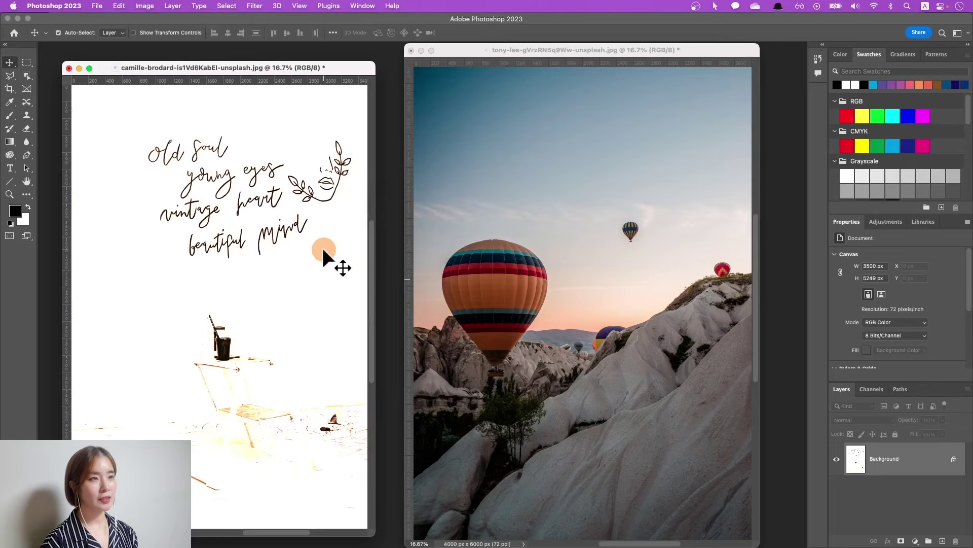
# Inspect the lettering strokes up close and desaturate the wall lettering photo
pyautogui.press('super+equal')
pyautogui.press('super+equal')
pyautogui.press('super+equal')
pyautogui.press('super+equal')
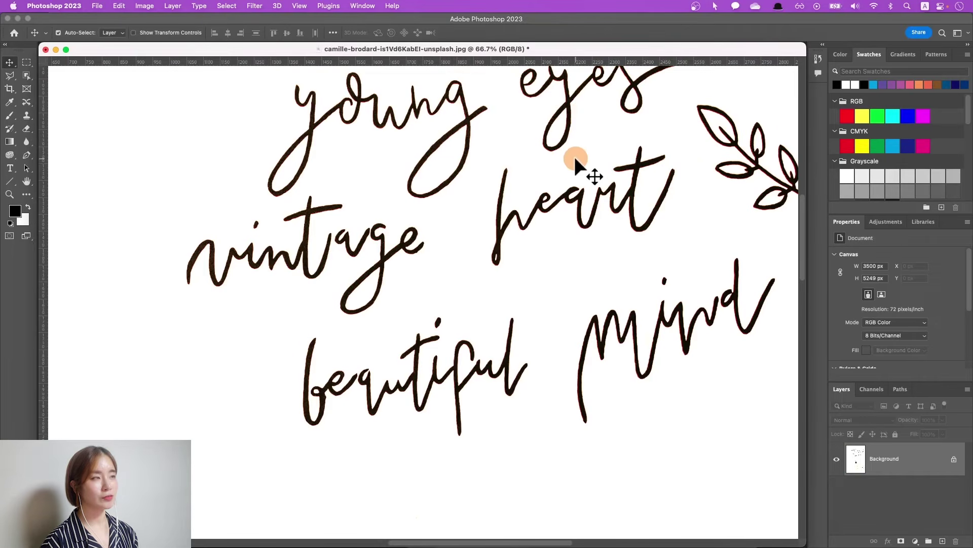
pyautogui.scroll(5, 594, 174)
pyautogui.hscroll(5, 595, 175)
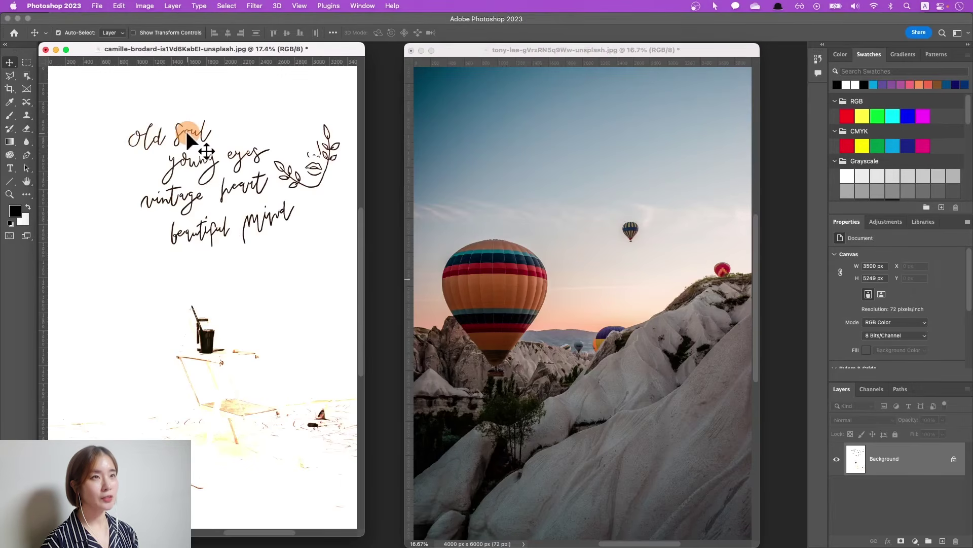
pyautogui.click(145, 6)
pyautogui.moveTo(161, 36)
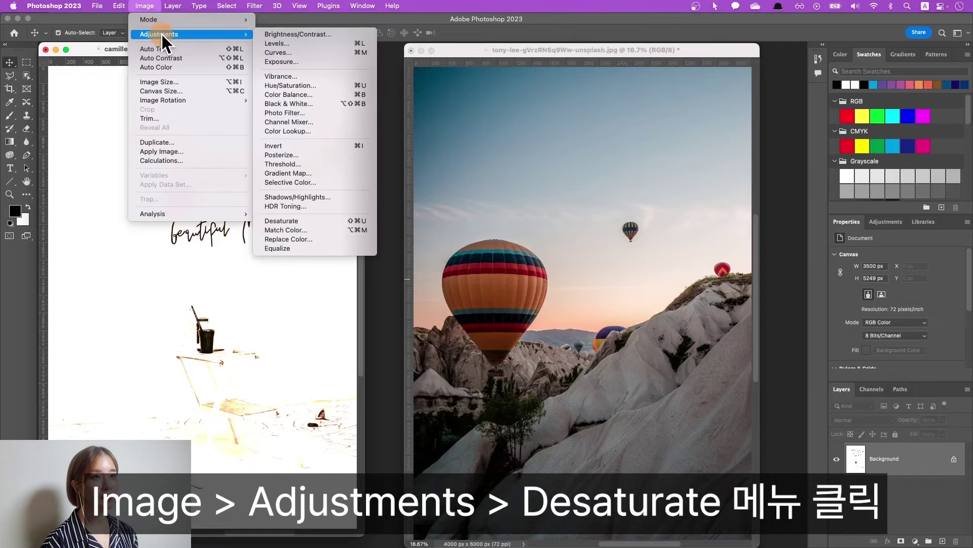
pyautogui.click(323, 221)
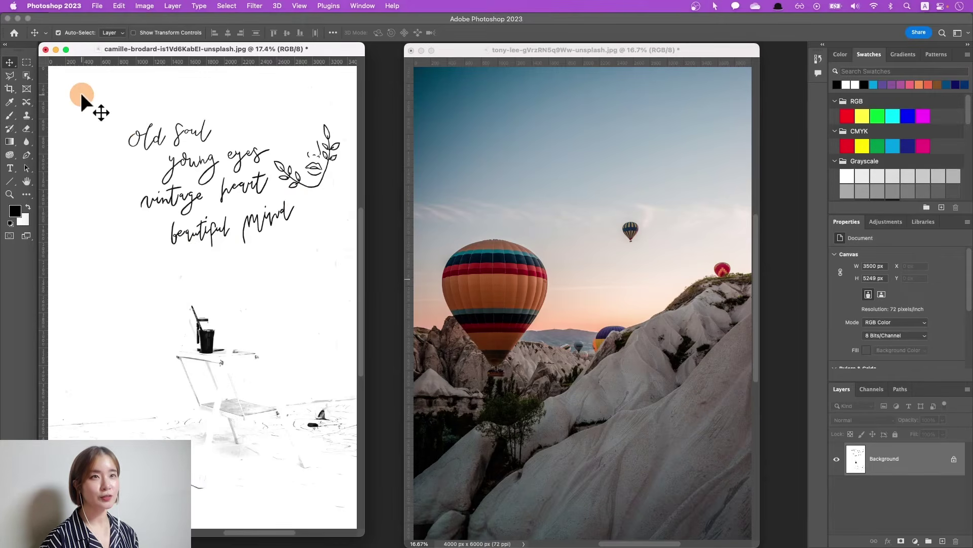
# Outline the handwritten lettering and leaf drawing with a closed Polygonal Lasso selection
pyautogui.moveTo(10, 75); pyautogui.dragTo(64, 84)
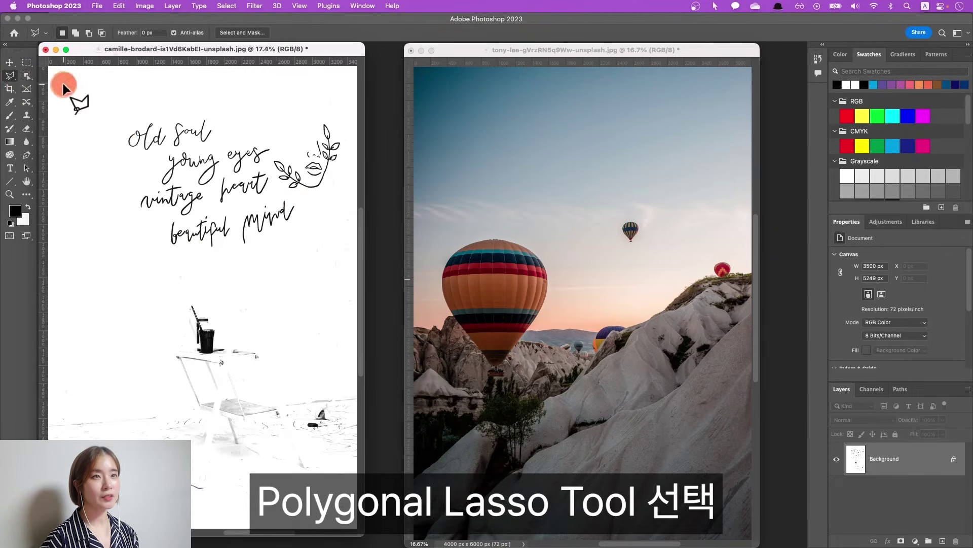
pyautogui.click(126, 109)
pyautogui.click(108, 154)
pyautogui.click(132, 247)
pyautogui.click(189, 263)
pyautogui.click(304, 247)
pyautogui.click(348, 172)
pyautogui.click(350, 122)
pyautogui.click(295, 96)
pyautogui.click(254, 117)
pyautogui.click(184, 99)
pyautogui.click(127, 109)
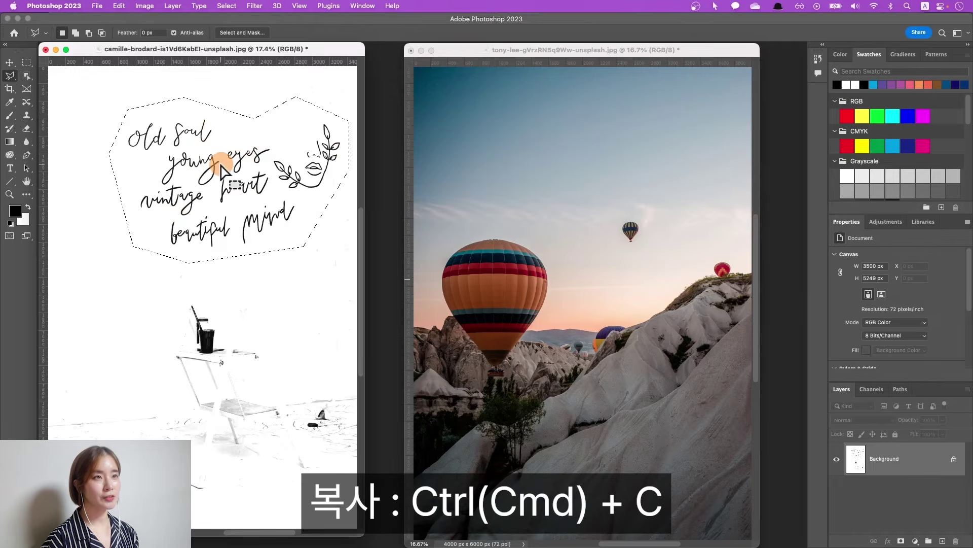
# Paste the copied lettering into the balloon photo and move it into the sky at about X 1074 px, Y 375 px
pyautogui.click(488, 216)
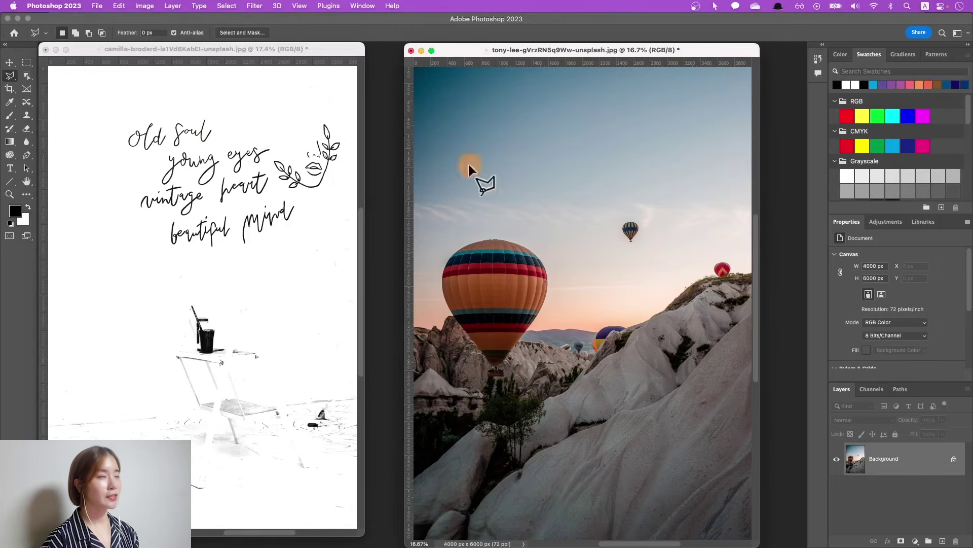
pyautogui.press('super+v')
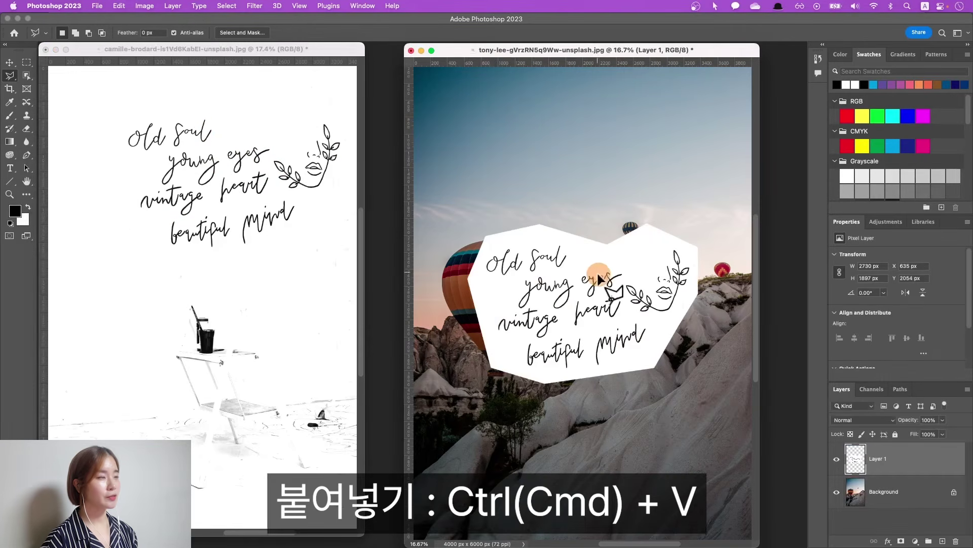
pyautogui.press('v')
pyautogui.moveTo(552, 308); pyautogui.dragTo(588, 148)
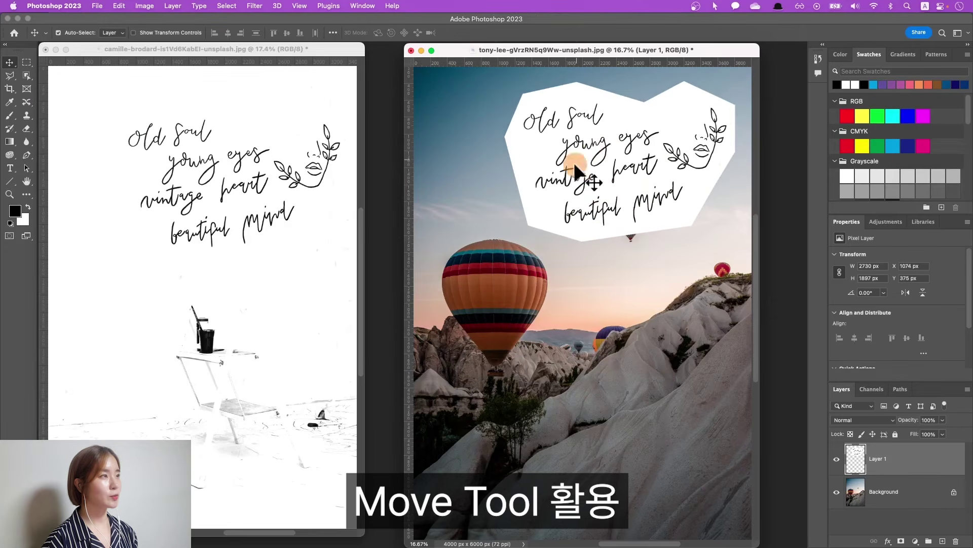
# Set the pasted lettering layer's blend mode to Multiply and shift the lettering slightly lower in the sky
pyautogui.click(881, 421)
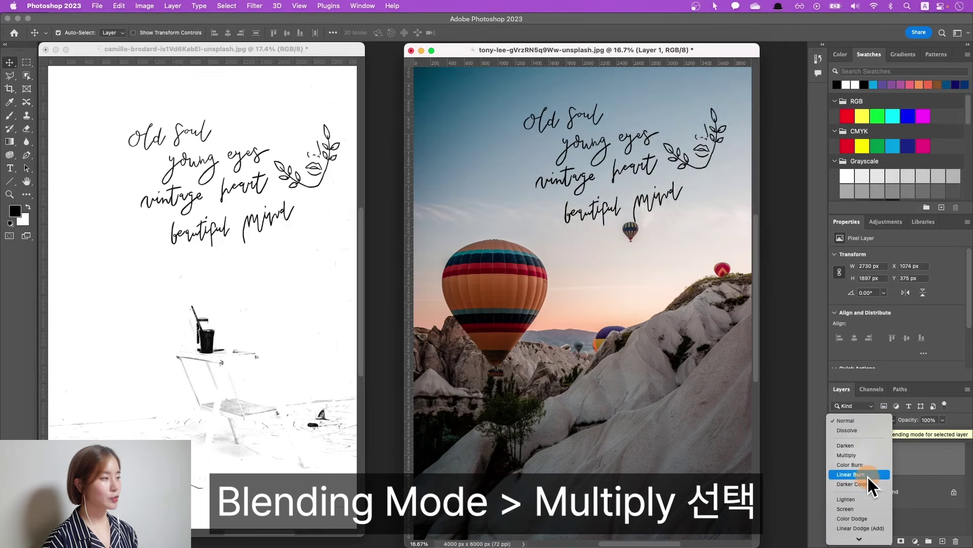
pyautogui.click(865, 455)
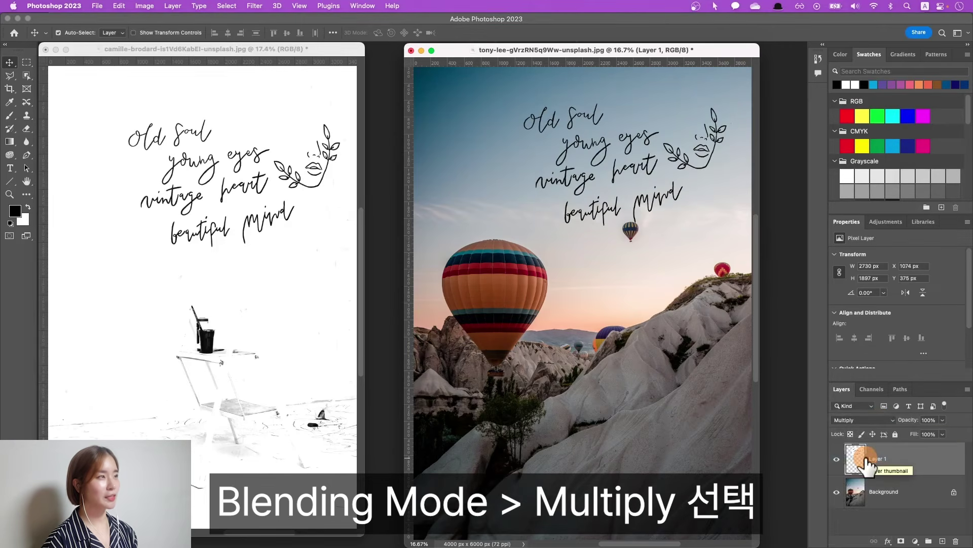
pyautogui.moveTo(622, 148); pyautogui.dragTo(613, 194)
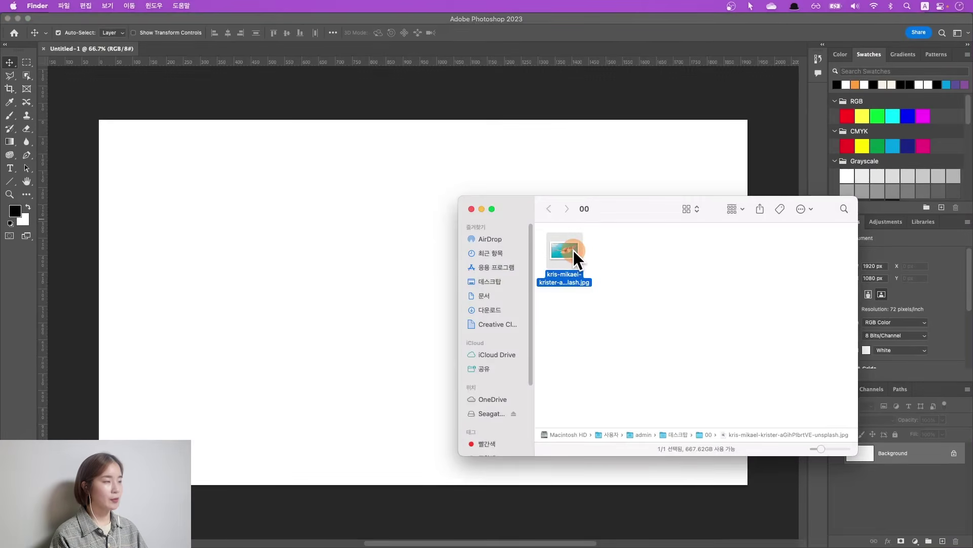
# Place the turtle photo on the Untitled-1 canvas and add the text STR above the turtle's rear-side flipper
pyautogui.moveTo(573, 250); pyautogui.dragTo(360, 230)
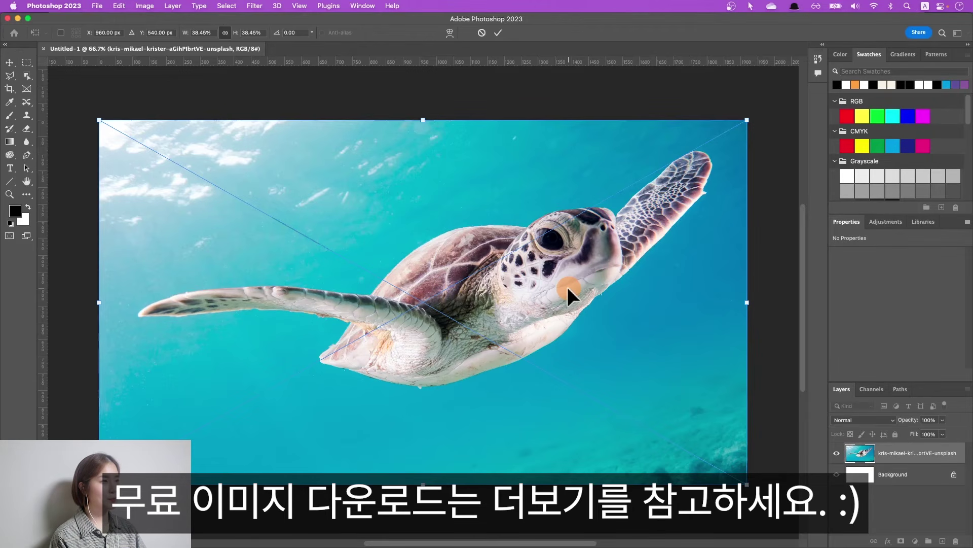
pyautogui.press('Return')
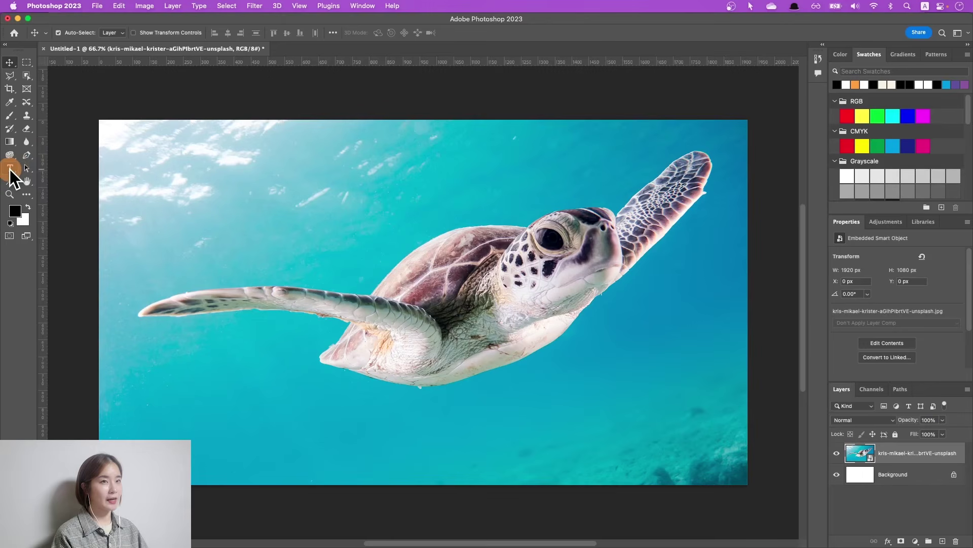
pyautogui.click(9, 169)
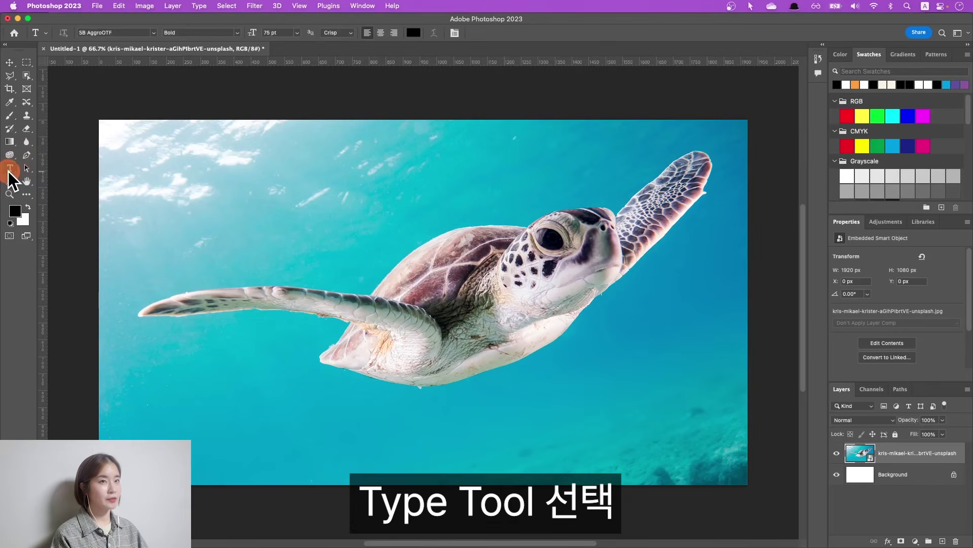
pyautogui.click(149, 251)
pyautogui.write('STR')
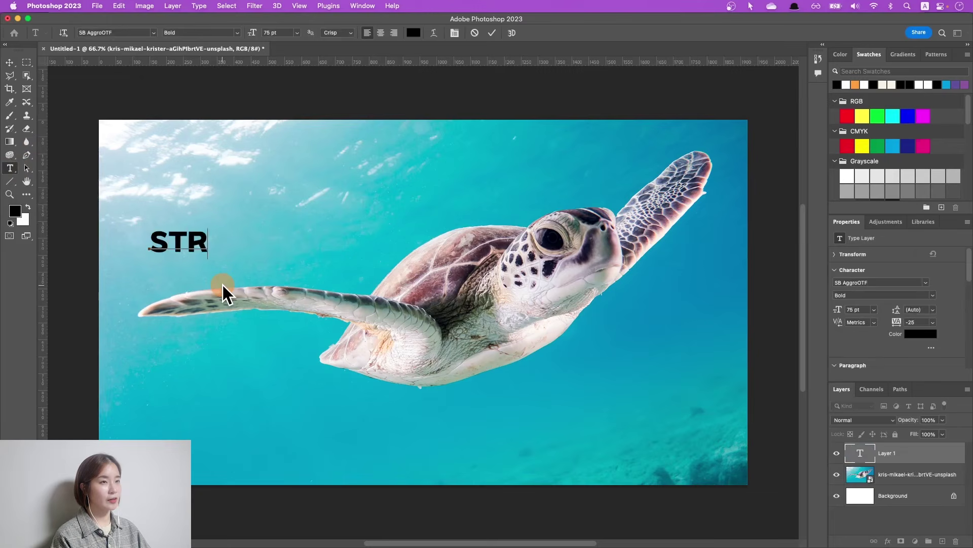
pyautogui.press('super+Return')
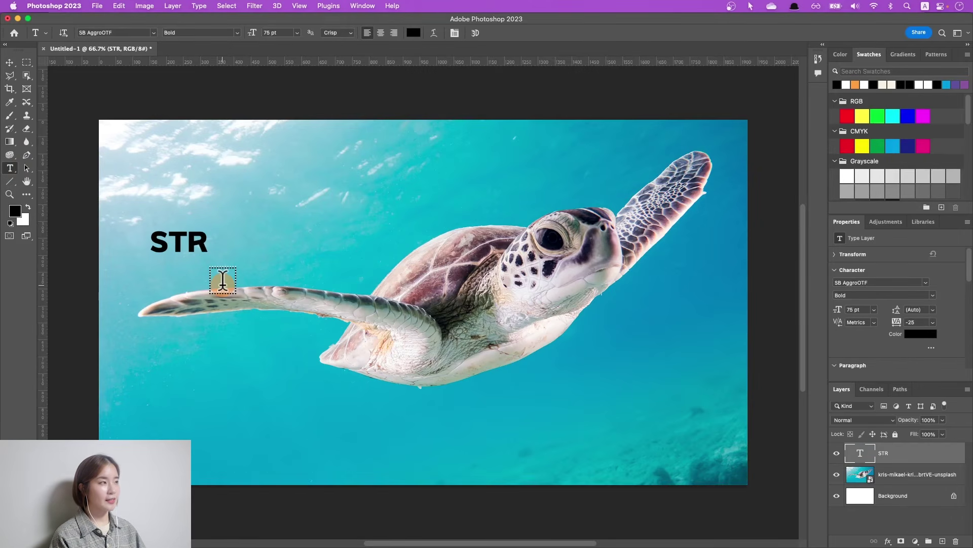
# Scale the STR text up to 640 pt and centre it on the canvas over the turtle
pyautogui.press('super+t')
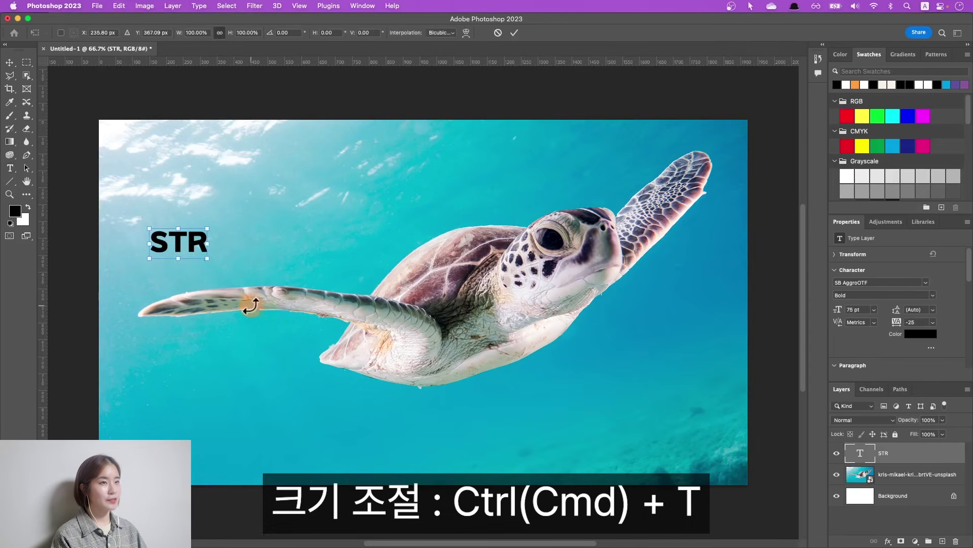
pyautogui.moveTo(208, 256); pyautogui.dragTo(730, 468)
pyautogui.moveTo(578, 333); pyautogui.dragTo(578, 339)
pyautogui.press('Return')
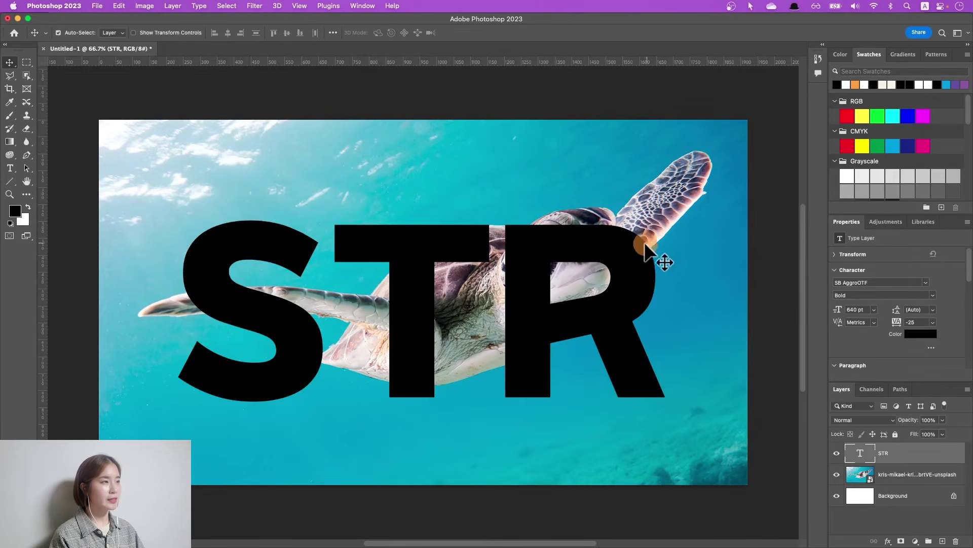
pyautogui.moveTo(537, 263); pyautogui.dragTo(537, 260)
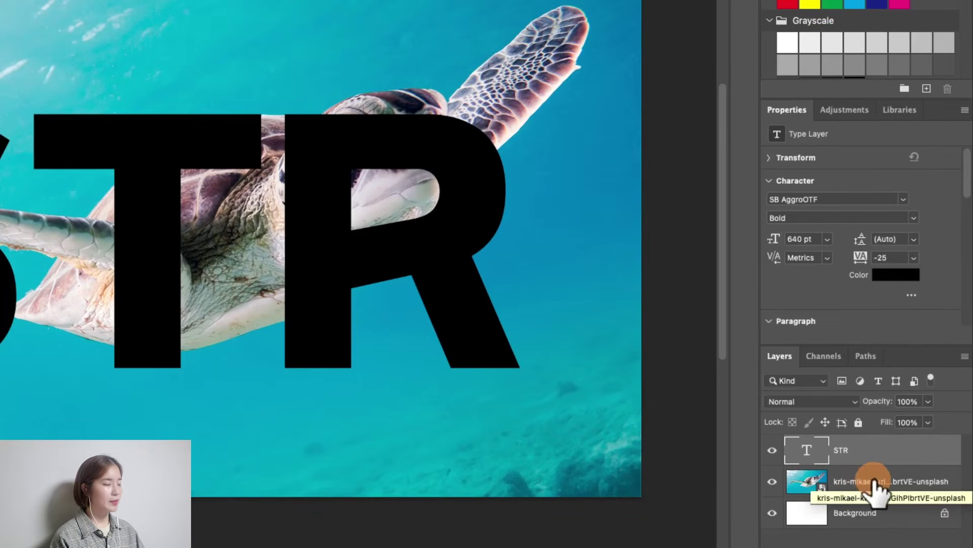
# Move the turtle photo layer above the STR text layer and clip it to the text
pyautogui.moveTo(876, 487); pyautogui.dragTo(869, 446)
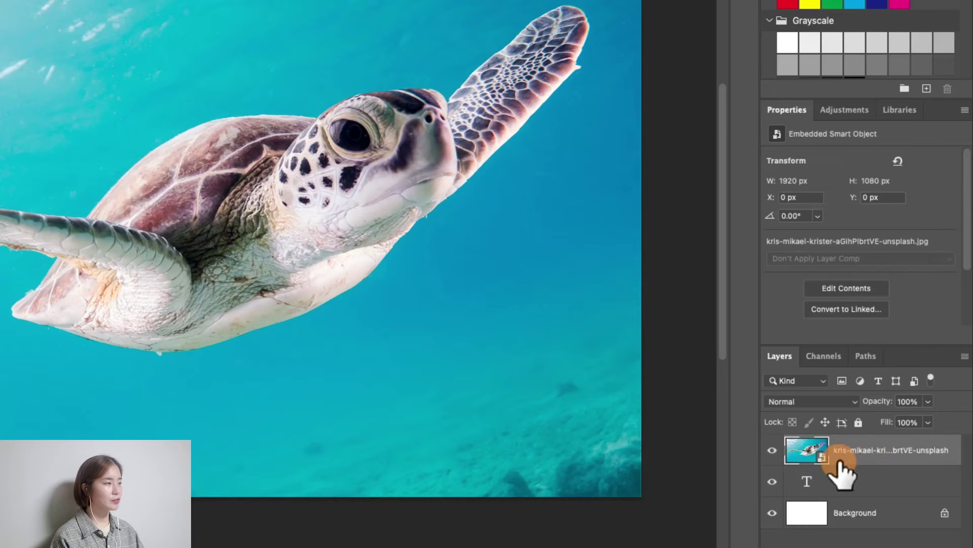
pyautogui.click(853, 481)
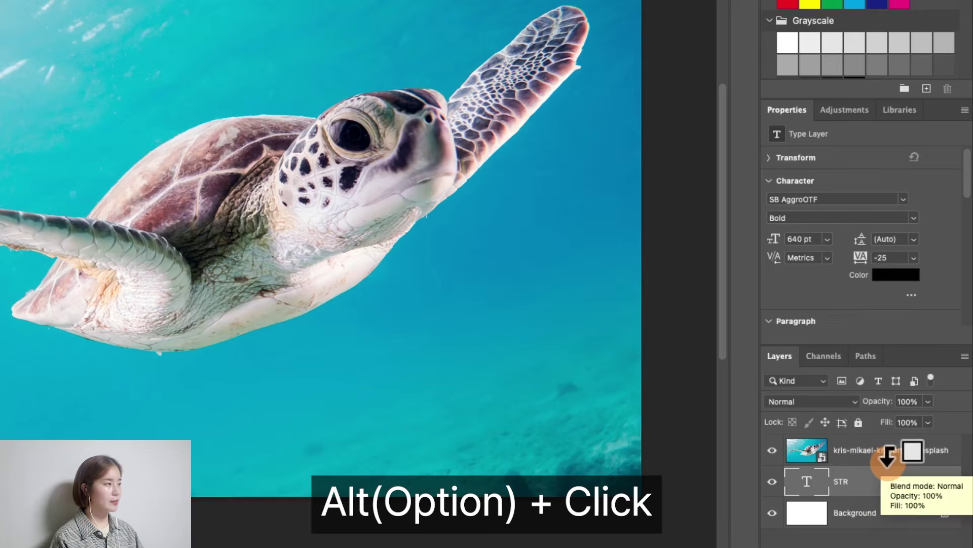
pyautogui.keyDown('alt'); pyautogui.click(888, 456); pyautogui.keyUp('alt')
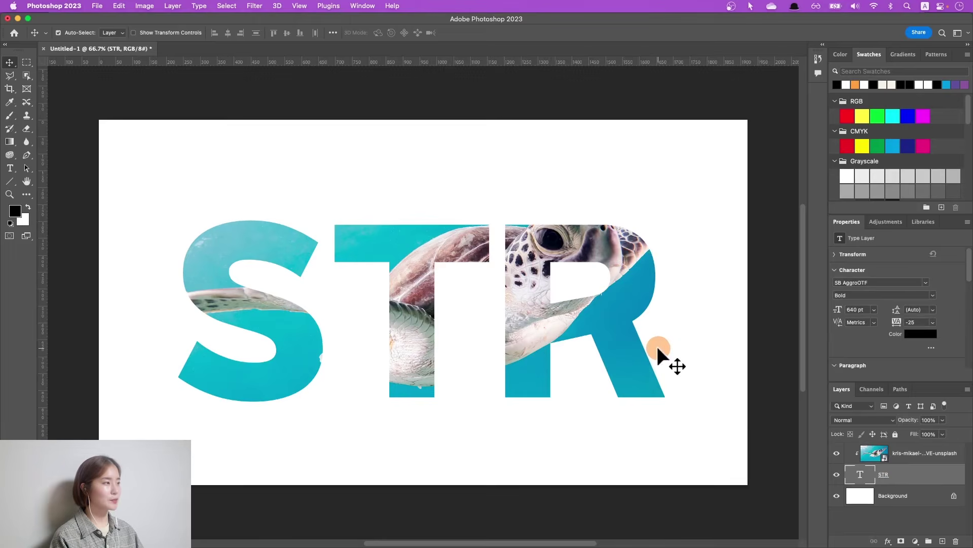
# Duplicate the clipped turtle photo layer and add a layer mask to the copy
pyautogui.click(918, 458)
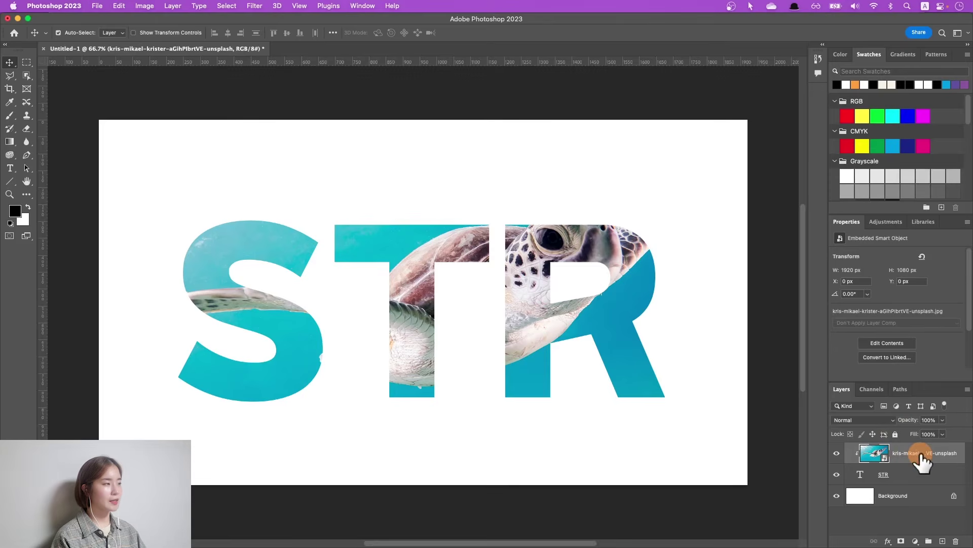
pyautogui.press('super+j')
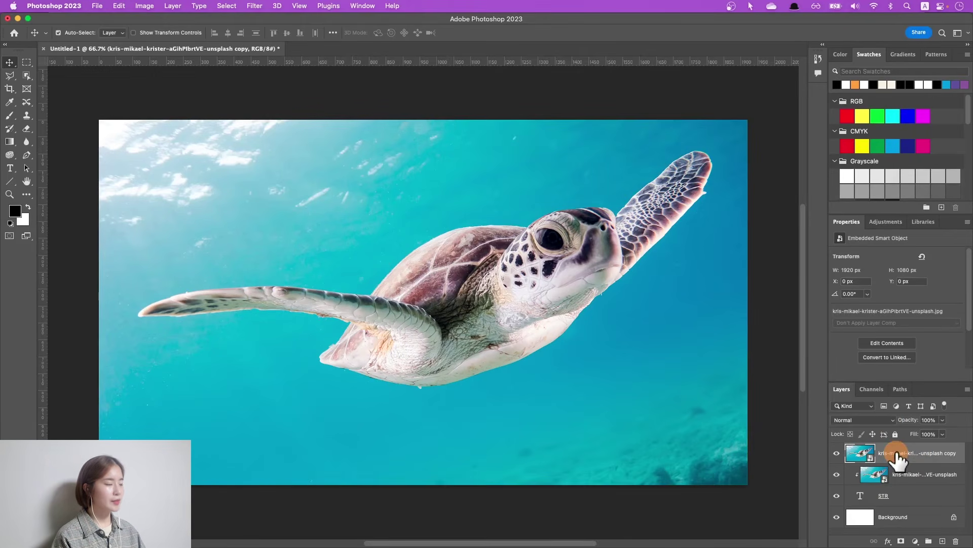
pyautogui.moveTo(896, 461); pyautogui.dragTo(900, 536)
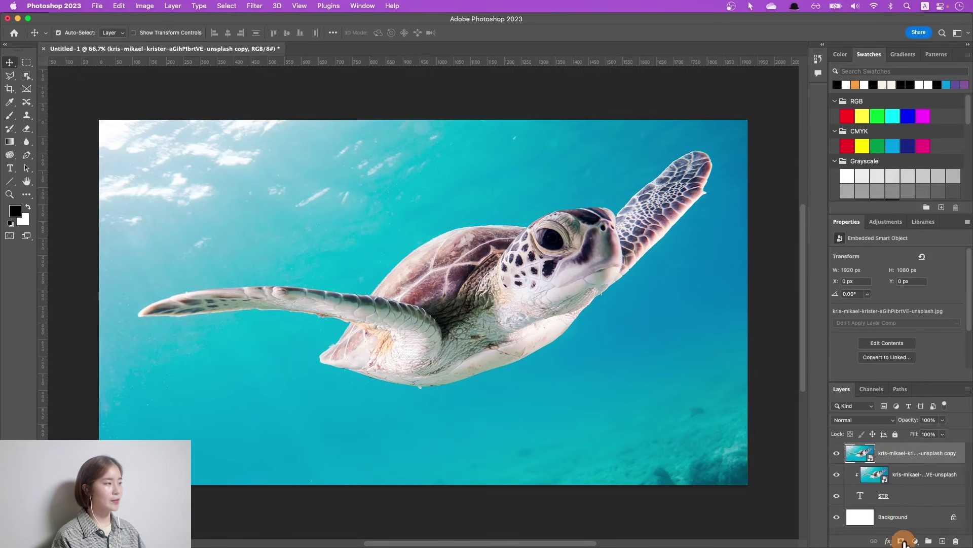
pyautogui.click(901, 542)
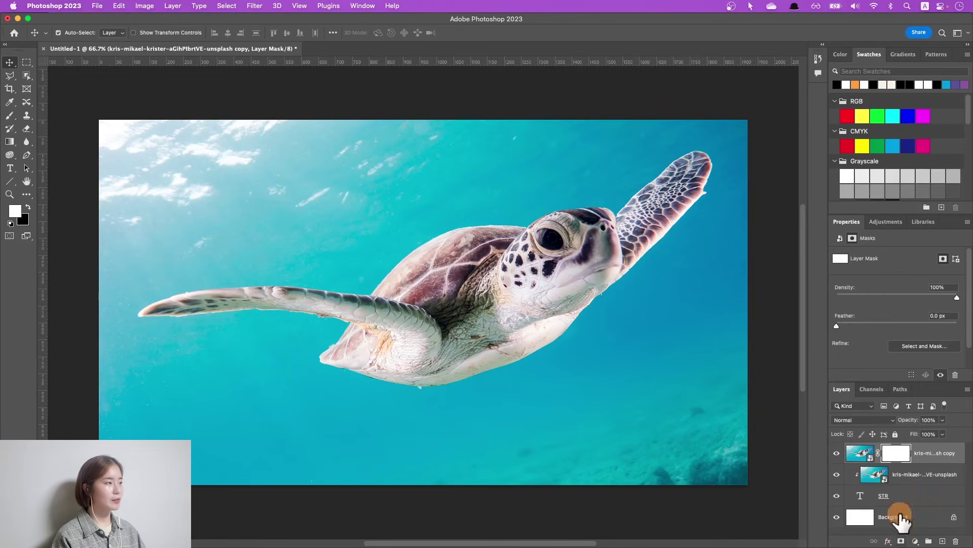
# Paint black on the copied turtle layer's mask with a 250 px brush to hide the area around the raised front flipper
pyautogui.click(881, 456)
pyautogui.click(891, 455)
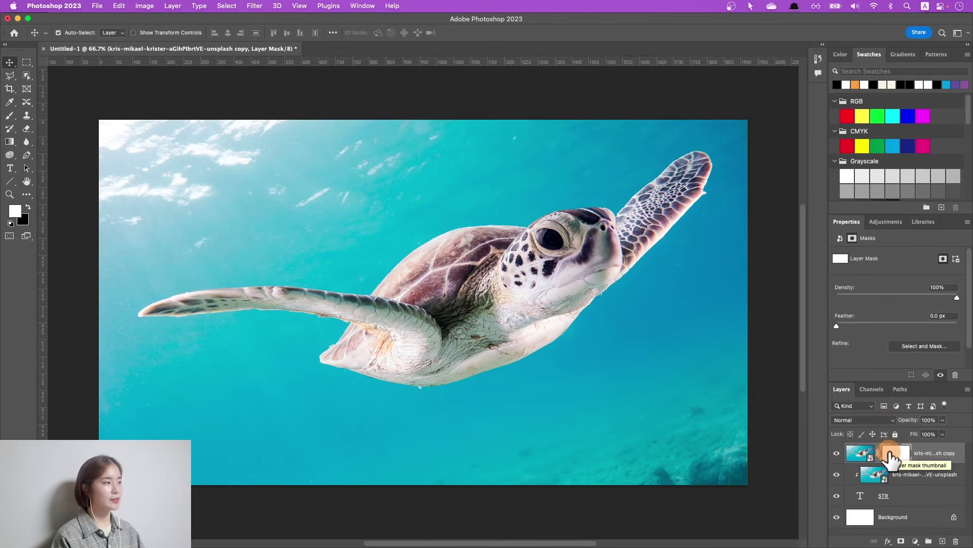
pyautogui.click(9, 115)
pyautogui.click(28, 207)
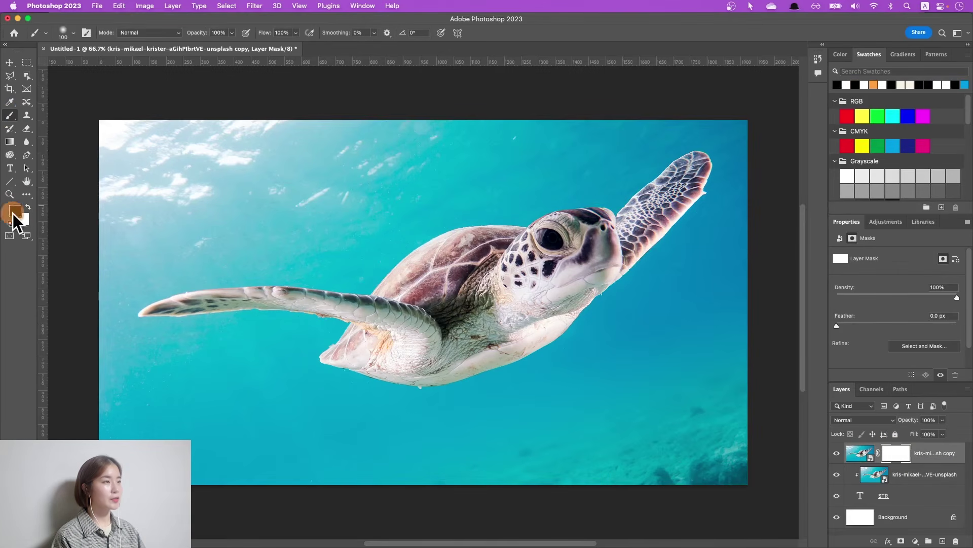
pyautogui.press(']')
pyautogui.press(']')
pyautogui.press(']')
pyautogui.press(']')
pyautogui.press(']')
pyautogui.moveTo(571, 214)
pyautogui.mouseDown()
pyautogui.moveTo(551, 236)
pyautogui.moveTo(623, 207)
pyautogui.moveTo(588, 242)
pyautogui.moveTo(679, 194)
pyautogui.moveTo(657, 250)
pyautogui.moveTo(698, 234)
pyautogui.moveTo(532, 179)
pyautogui.moveTo(517, 164)
pyautogui.moveTo(533, 138)
pyautogui.moveTo(571, 183)
pyautogui.moveTo(714, 193)
pyautogui.moveTo(707, 240)
pyautogui.moveTo(721, 274)
pyautogui.mouseUp()
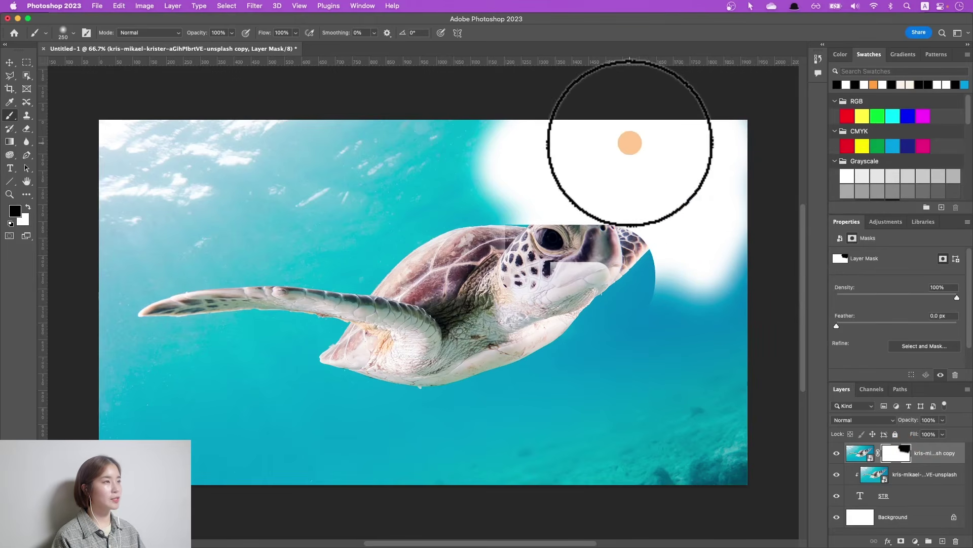
# Paint white on the mask to bring back part of the hidden photo above the turtle's head
pyautogui.click(28, 207)
pyautogui.moveTo(507, 98)
pyautogui.mouseDown()
pyautogui.moveTo(552, 174)
pyautogui.moveTo(608, 217)
pyautogui.moveTo(594, 151)
pyautogui.mouseUp()
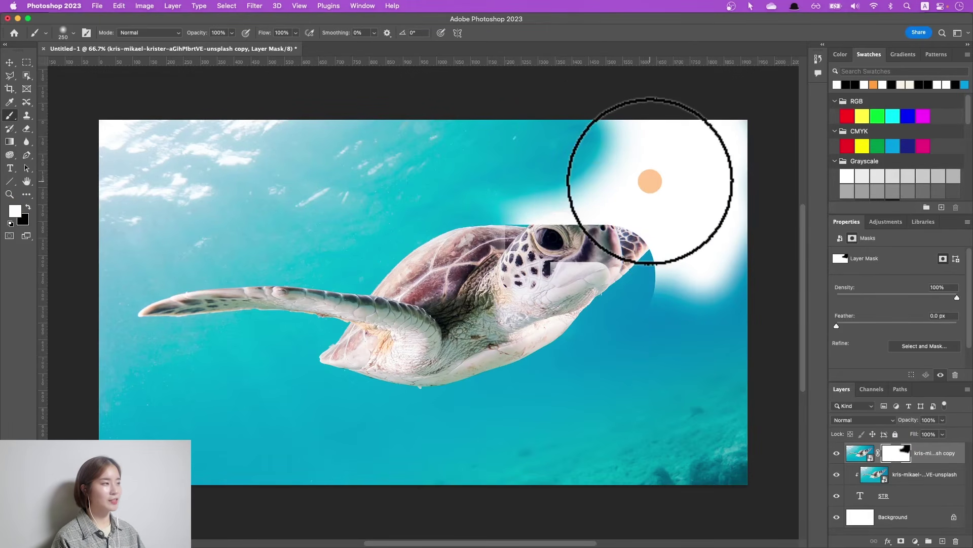
pyautogui.moveTo(603, 231)
pyautogui.mouseDown()
pyautogui.moveTo(553, 242)
pyautogui.moveTo(534, 228)
pyautogui.moveTo(556, 197)
pyautogui.moveTo(576, 199)
pyautogui.moveTo(588, 219)
pyautogui.moveTo(663, 170)
pyautogui.moveTo(701, 193)
pyautogui.moveTo(639, 246)
pyautogui.mouseUp()
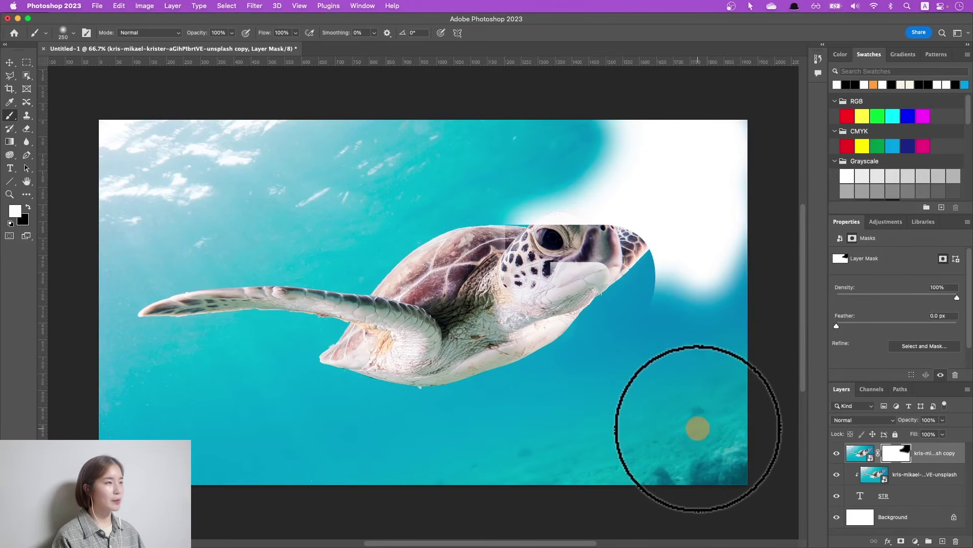
# Delete the layer mask from the copied turtle layer and select the whole turtle with the Object Selection tool
pyautogui.moveTo(893, 457)
pyautogui.mouseDown()
pyautogui.moveTo(907, 461)
pyautogui.moveTo(903, 494)
pyautogui.moveTo(956, 540)
pyautogui.mouseUp()
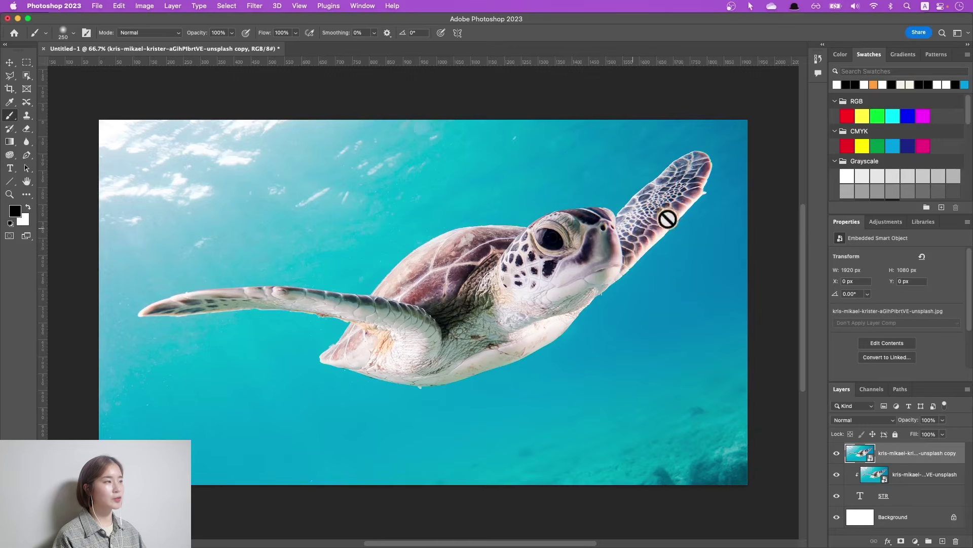
pyautogui.click(26, 78)
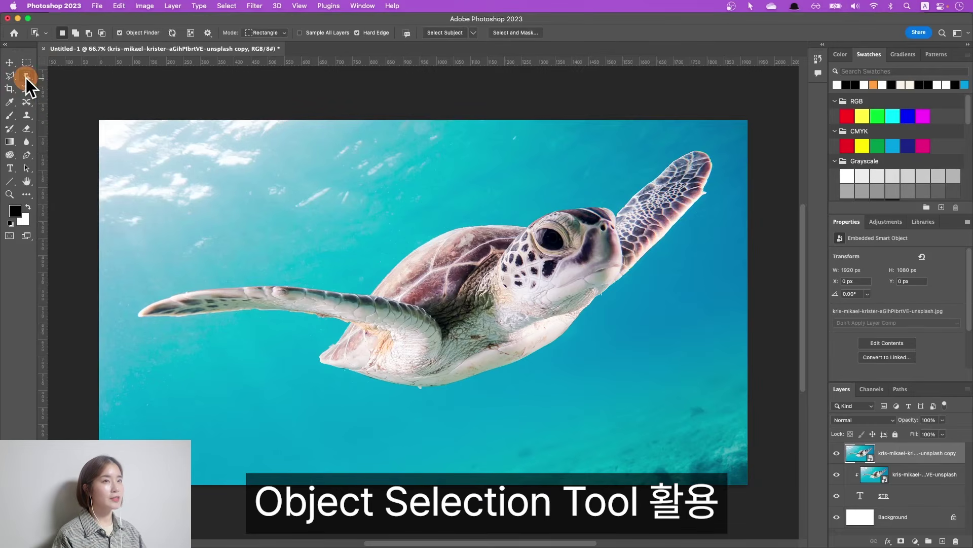
pyautogui.click(584, 224)
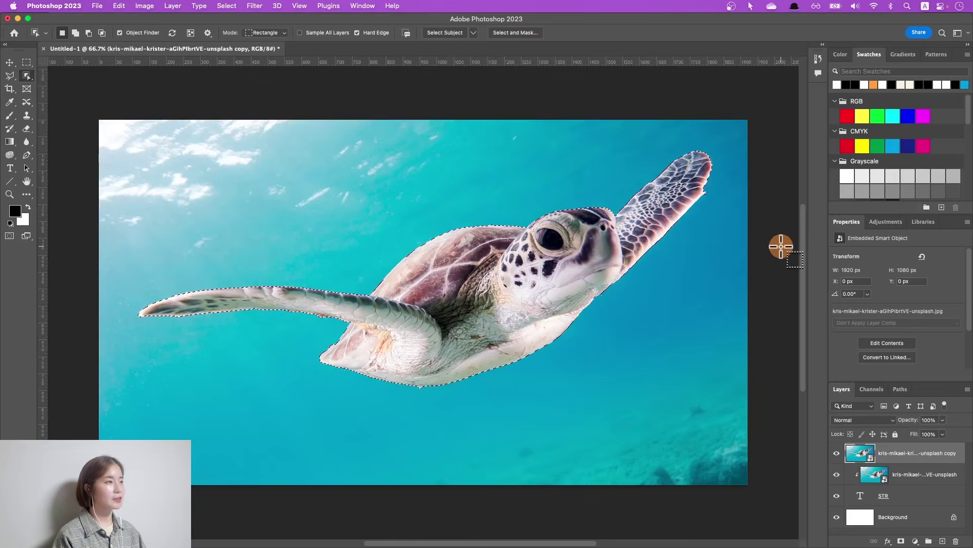
# Hide the copied turtle layer and trim the selection with the Lasso tool to the upper head and raised front flipper
pyautogui.click(836, 454)
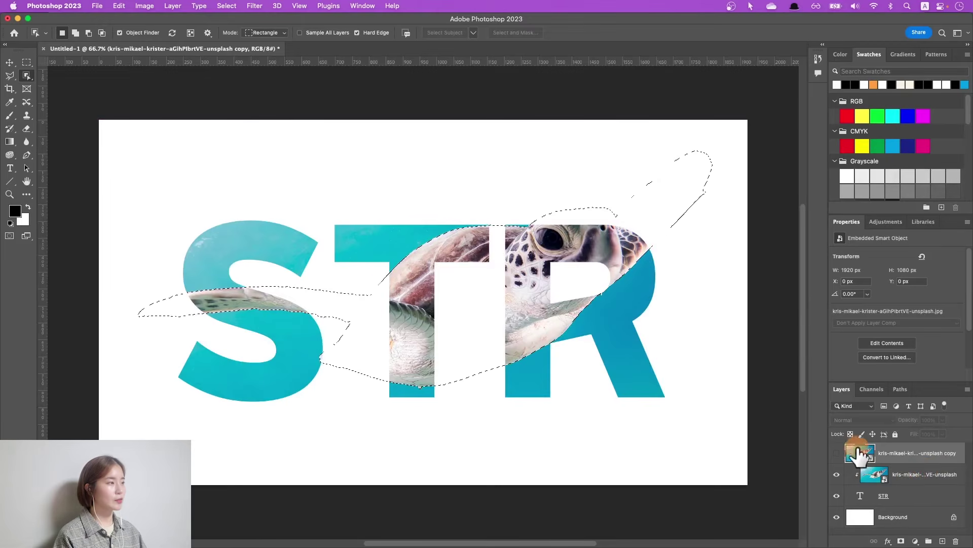
pyautogui.click(837, 455)
pyautogui.click(835, 456)
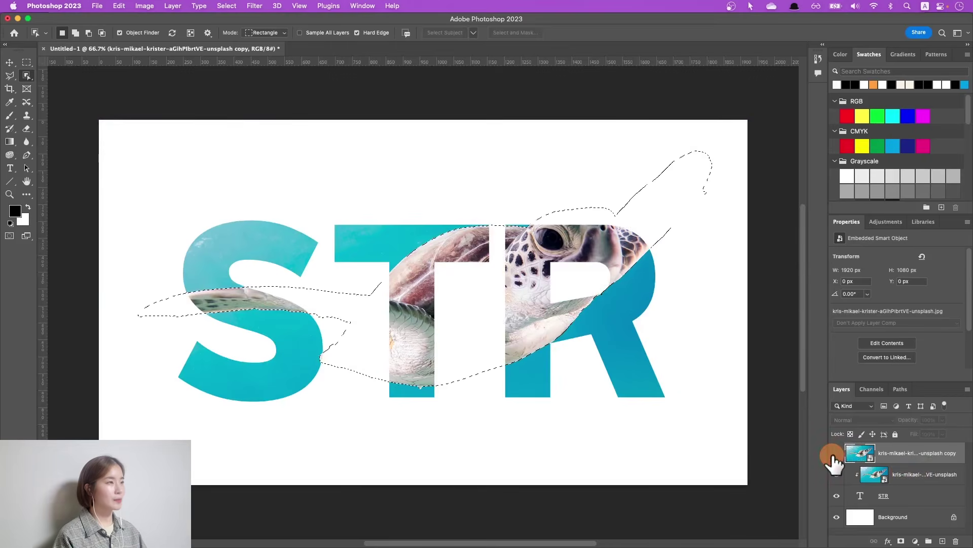
pyautogui.click(8, 75)
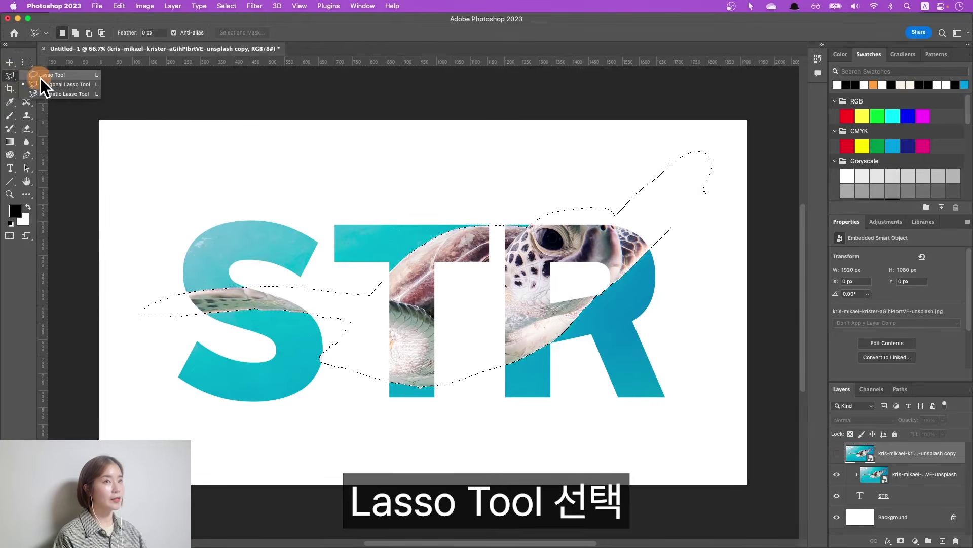
pyautogui.click(46, 75)
pyautogui.moveTo(511, 203)
pyautogui.mouseDown()
pyautogui.moveTo(695, 199)
pyautogui.moveTo(578, 211)
pyautogui.moveTo(581, 192)
pyautogui.moveTo(522, 200)
pyautogui.moveTo(522, 244)
pyautogui.moveTo(631, 336)
pyautogui.moveTo(120, 341)
pyautogui.moveTo(522, 203)
pyautogui.mouseUp()
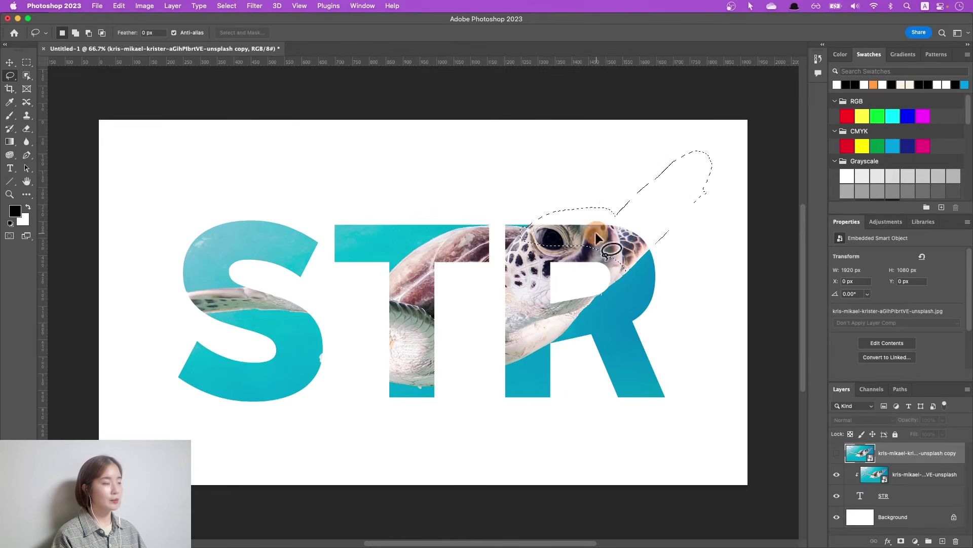
# Show the copied turtle layer, mask it to the head-and-flipper selection, and toggle its visibility to compare the effect
pyautogui.click(837, 453)
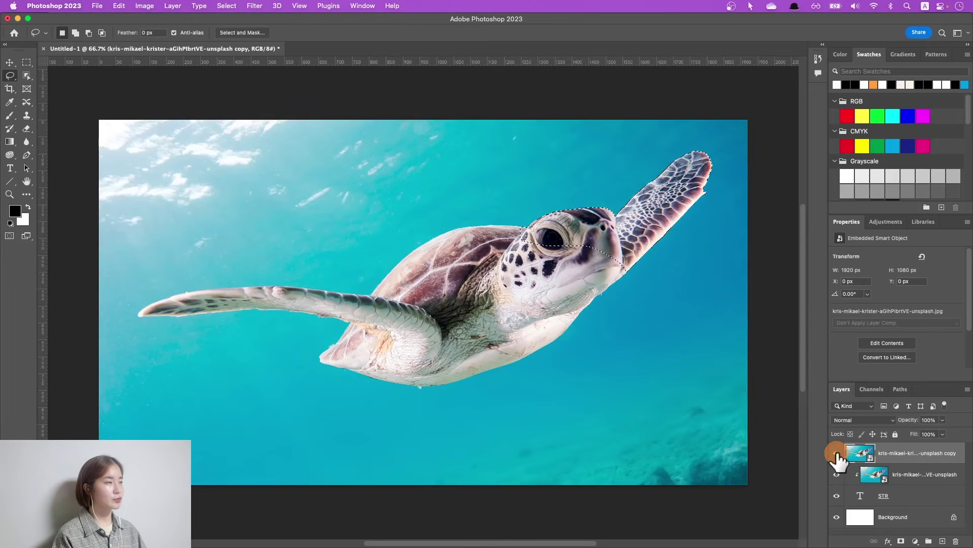
pyautogui.click(881, 452)
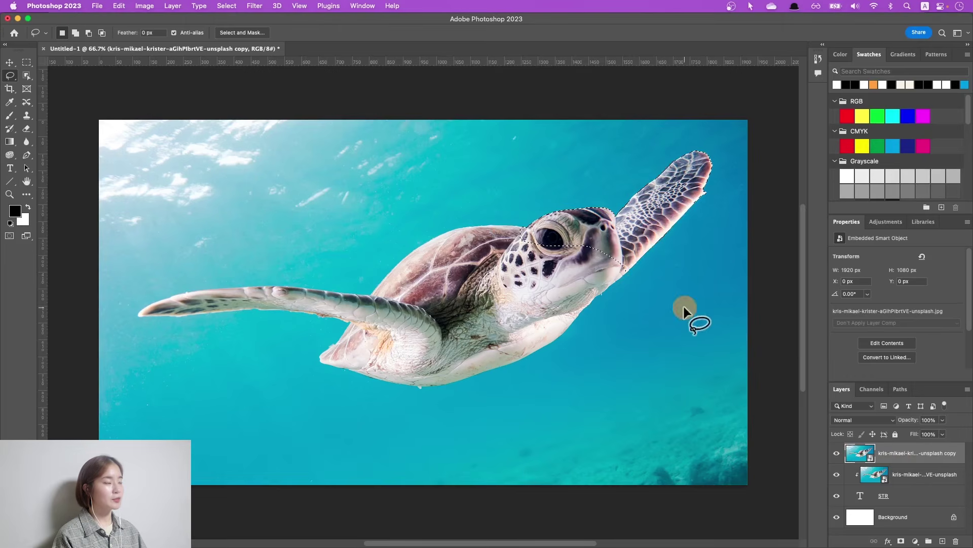
pyautogui.click(902, 541)
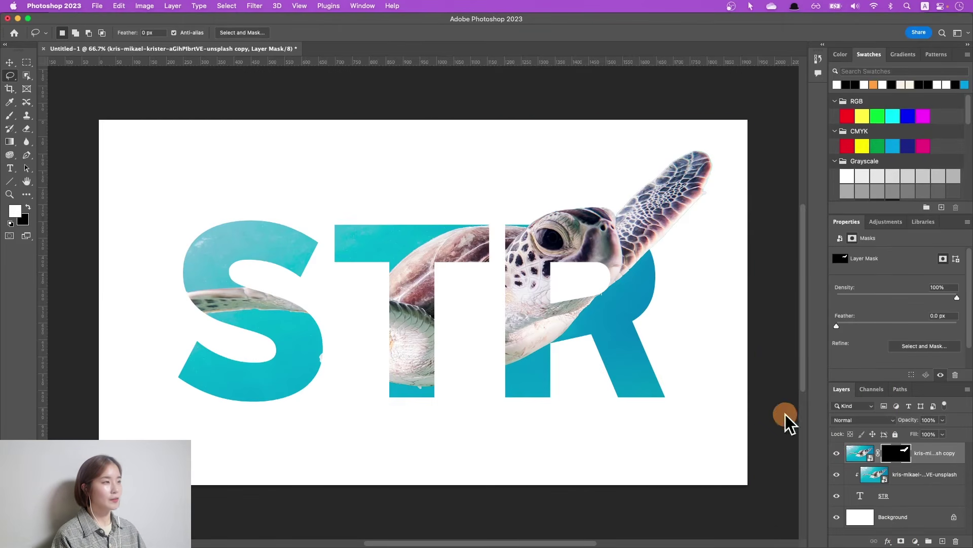
pyautogui.click(837, 453)
pyautogui.click(836, 453)
pyautogui.click(836, 453)
pyautogui.click(836, 452)
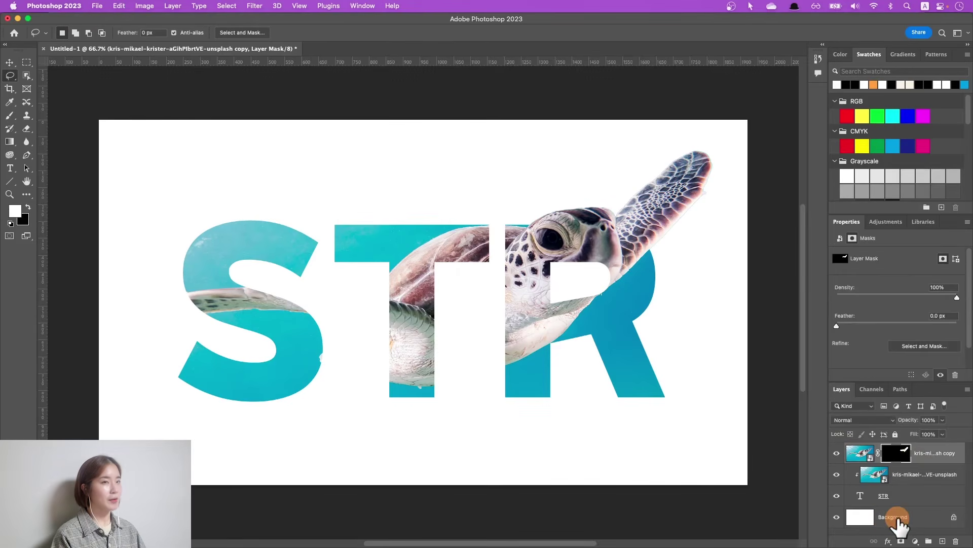
# Fill the Background layer with black
pyautogui.click(894, 517)
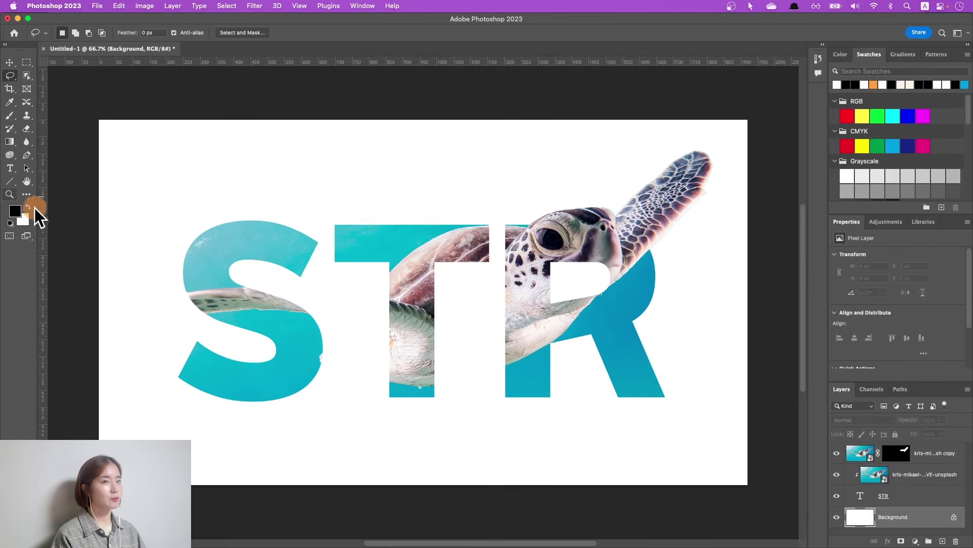
pyautogui.hotkey('alt', 'BackSpace')
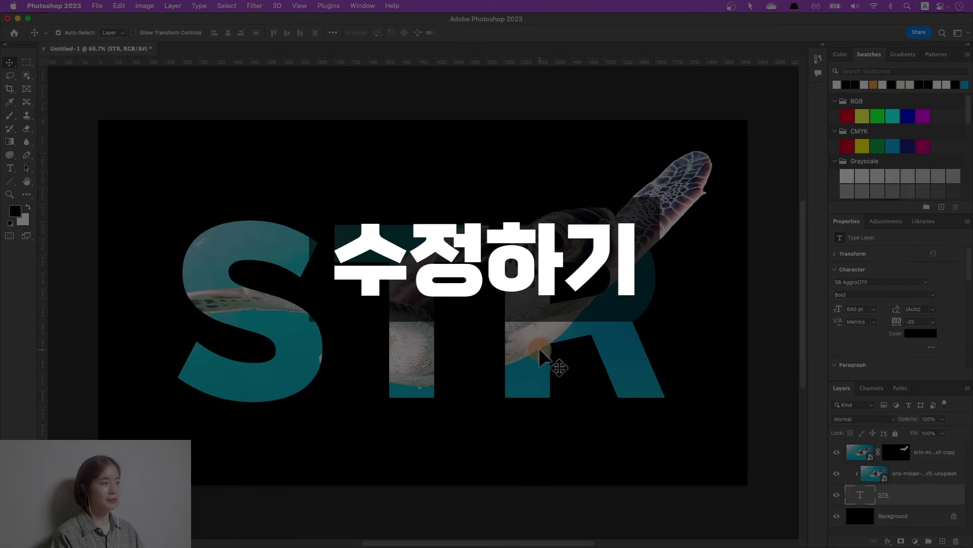
# Replace the letter S in the STR text with A so it reads ATR
pyautogui.press('t')
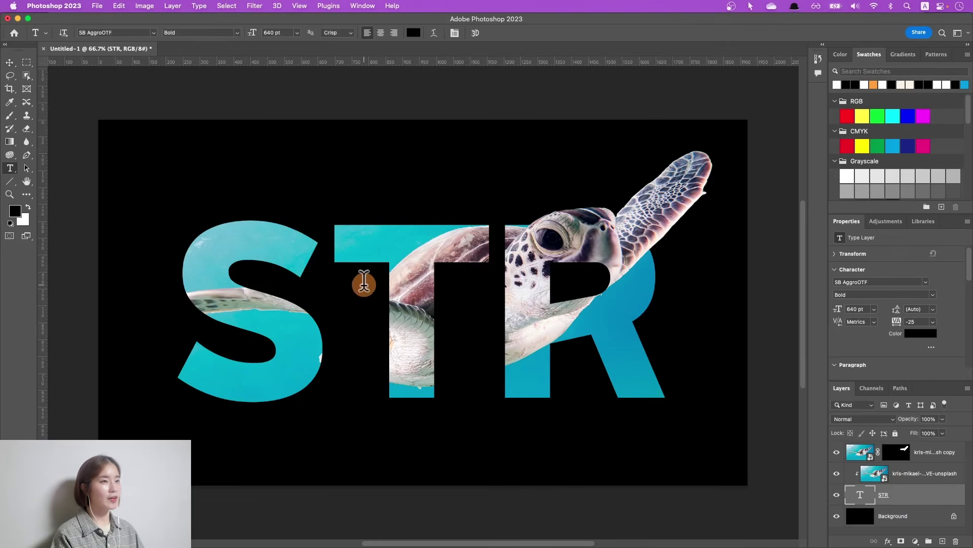
pyautogui.moveTo(333, 303); pyautogui.dragTo(192, 289)
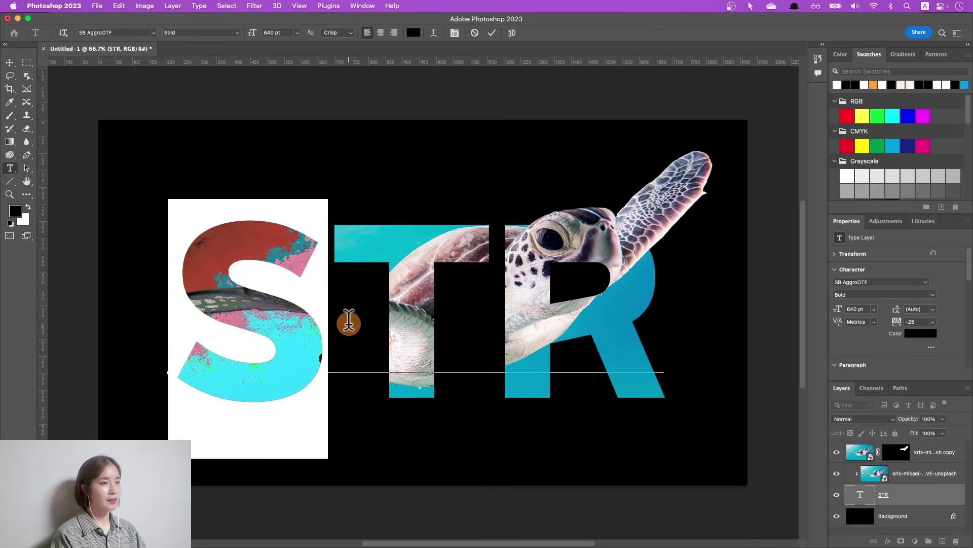
pyautogui.write('A')
pyautogui.press('super+Return')
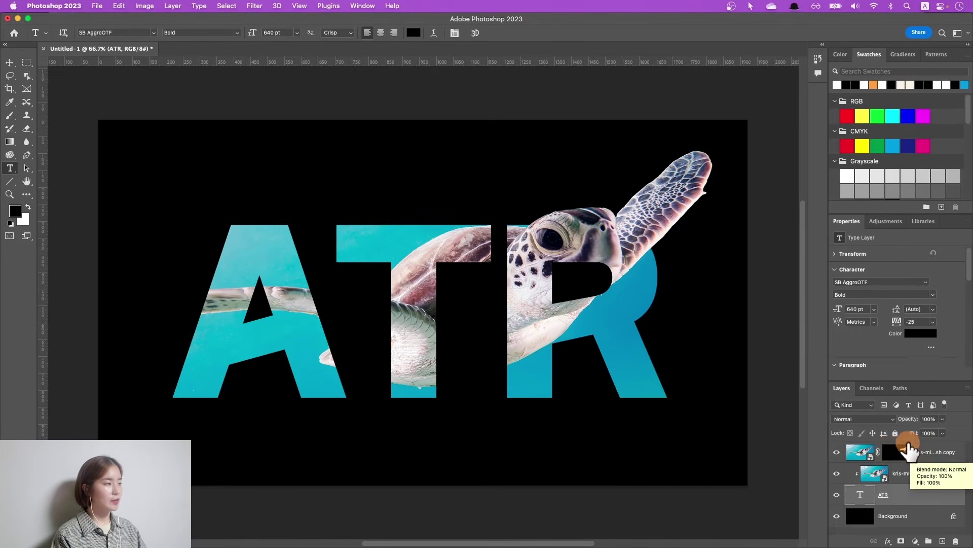
# Paint white on the copied turtle layer's mask with a 125 px brush to reveal the rest of the face over the R
pyautogui.click(896, 456)
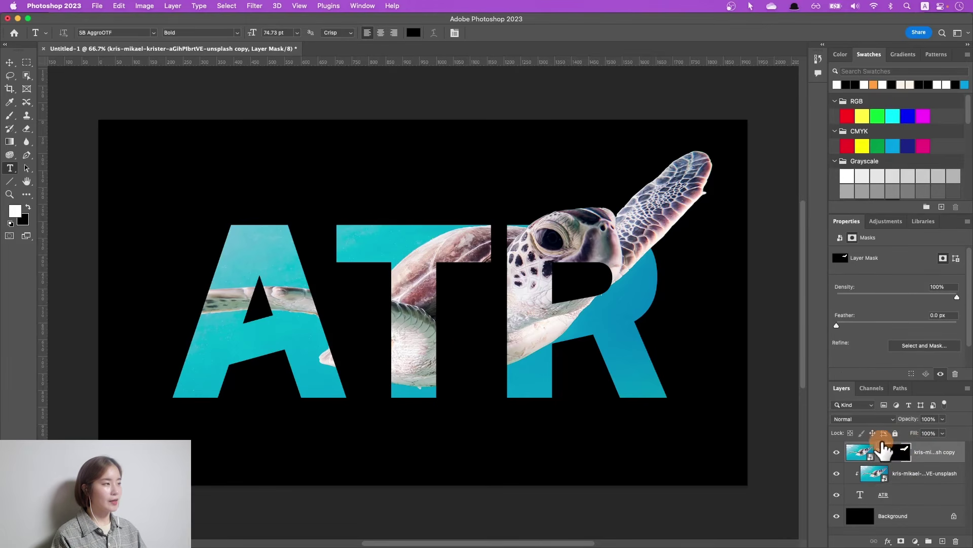
pyautogui.click(10, 115)
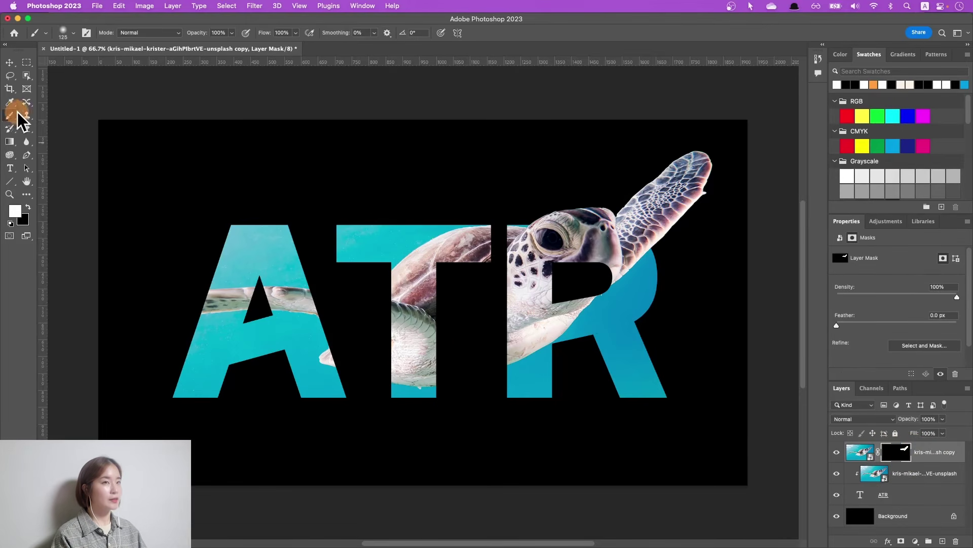
pyautogui.moveTo(564, 243)
pyautogui.mouseDown()
pyautogui.moveTo(545, 299)
pyautogui.moveTo(616, 278)
pyautogui.moveTo(583, 274)
pyautogui.moveTo(570, 262)
pyautogui.moveTo(578, 253)
pyautogui.moveTo(586, 273)
pyautogui.moveTo(620, 291)
pyautogui.moveTo(553, 292)
pyautogui.moveTo(614, 243)
pyautogui.moveTo(588, 337)
pyautogui.moveTo(787, 213)
pyautogui.mouseUp()
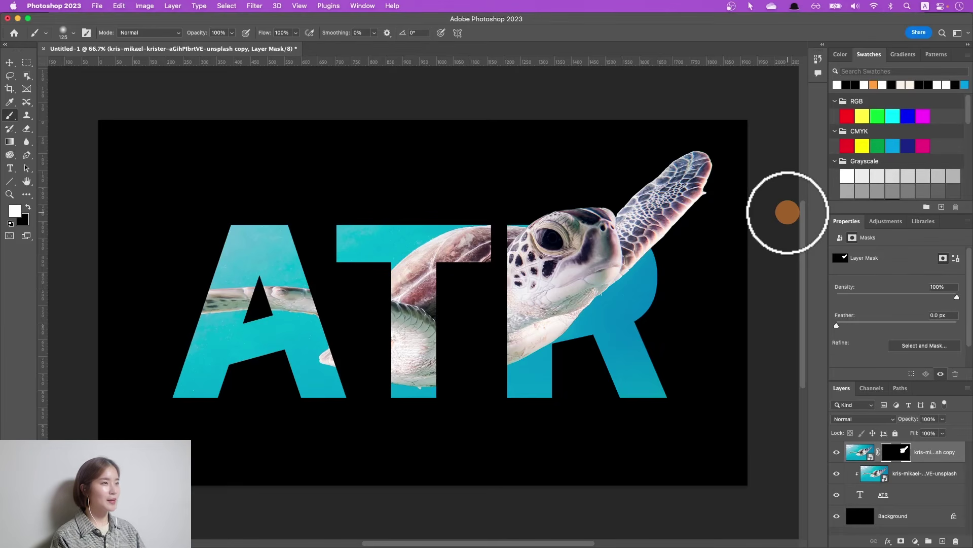
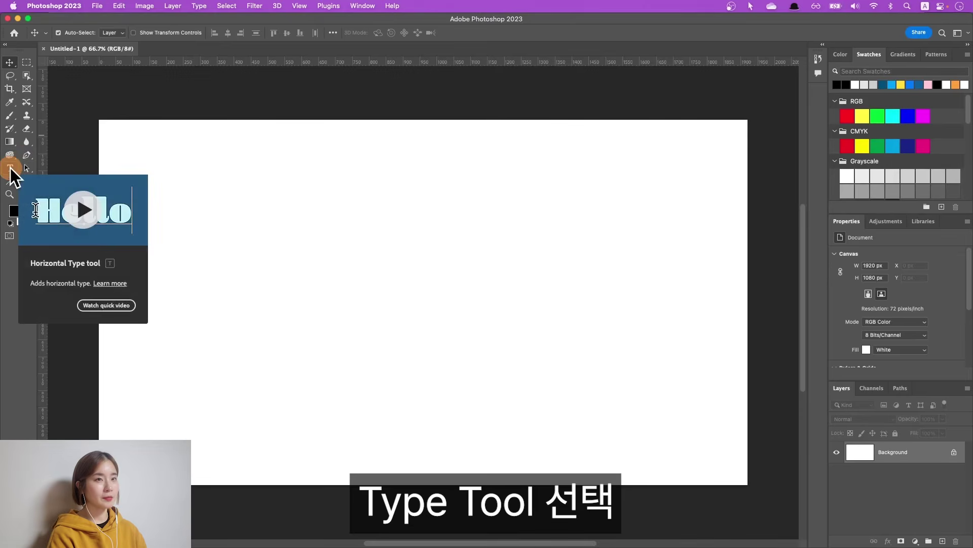
# Add the text 두줄로넣기 on the blank white canvas, left of centre
pyautogui.click(10, 168)
pyautogui.click(206, 262)
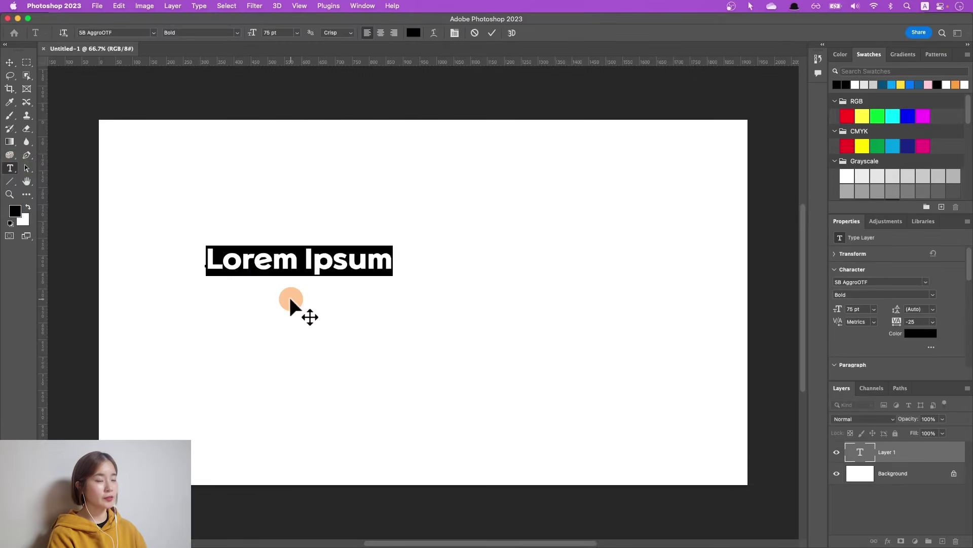
pyautogui.write('e')
pyautogui.press('BackSpace')
pyautogui.press('capslock')
pyautogui.write('두')
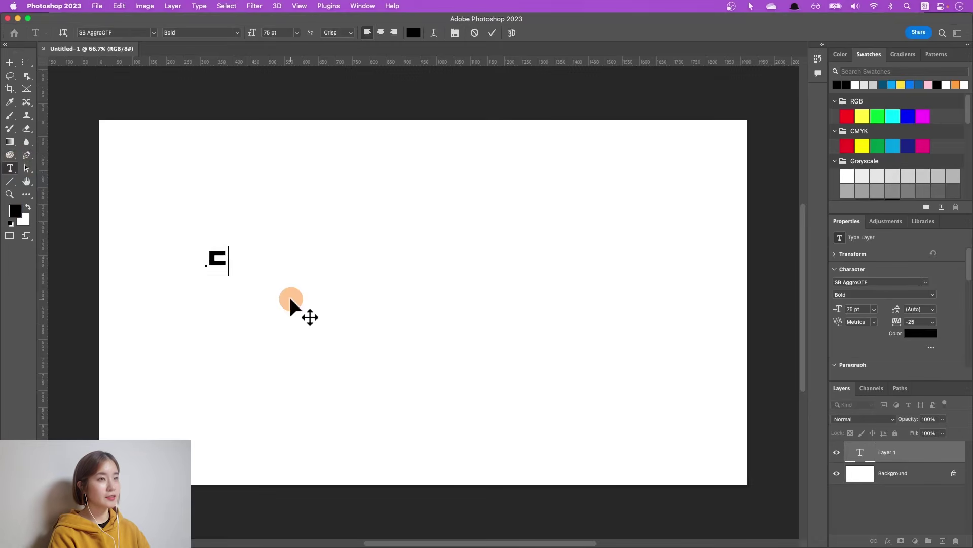
pyautogui.write('줄로넣기')
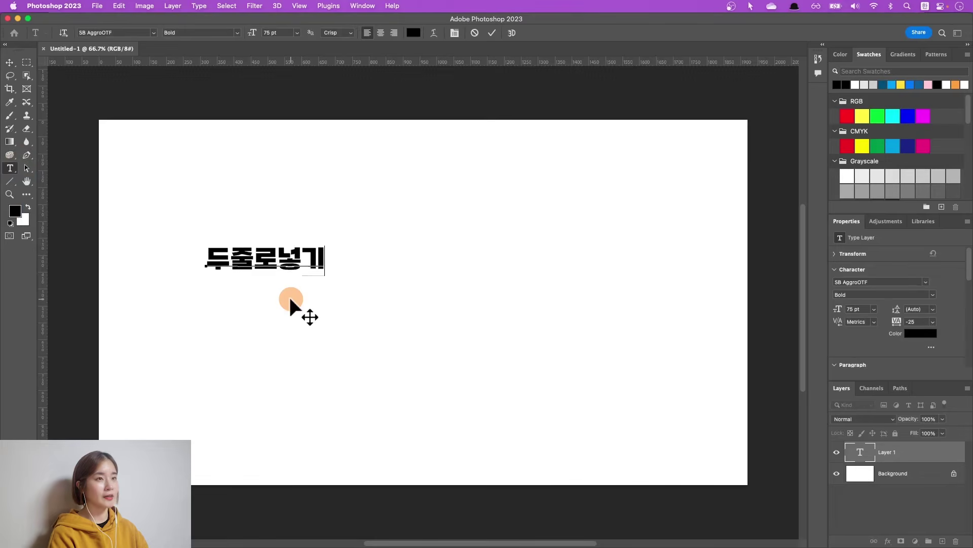
pyautogui.press('super+Return')
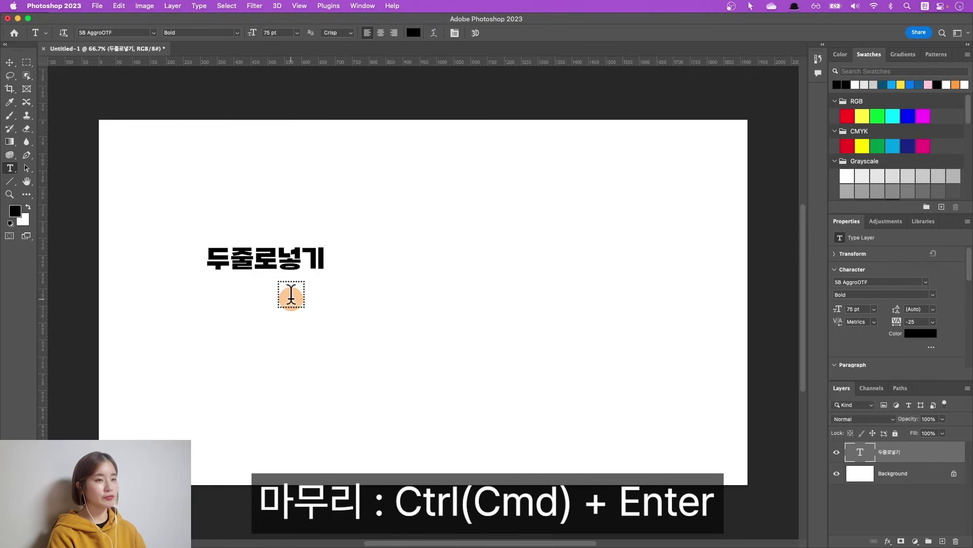
# Scale the 두줄로넣기 text up to 280 pt
pyautogui.press('super+t')
pyautogui.moveTo(325, 272); pyautogui.dragTo(608, 420)
pyautogui.press('Return')
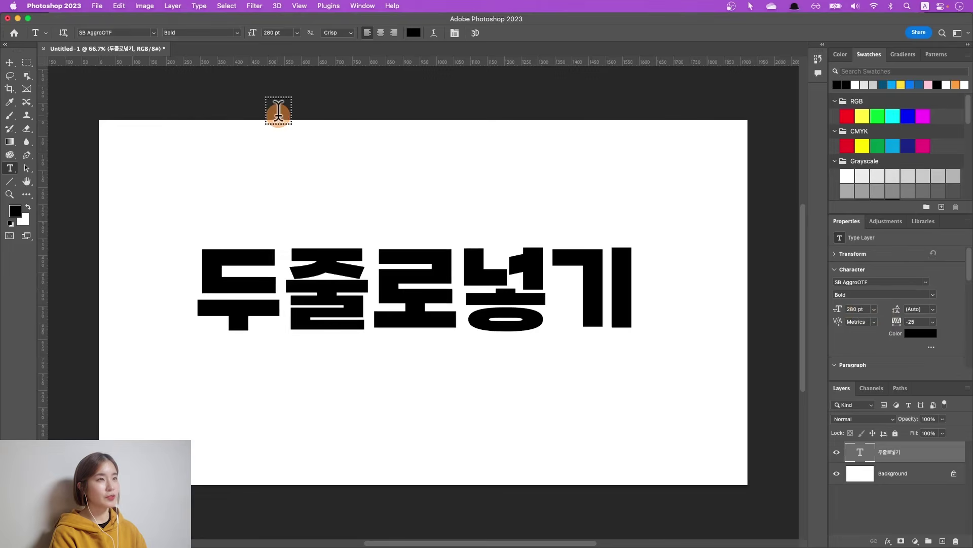
# Set alignment relative to the canvas and centre the 두줄로넣기 text horizontally and vertically
pyautogui.click(8, 62)
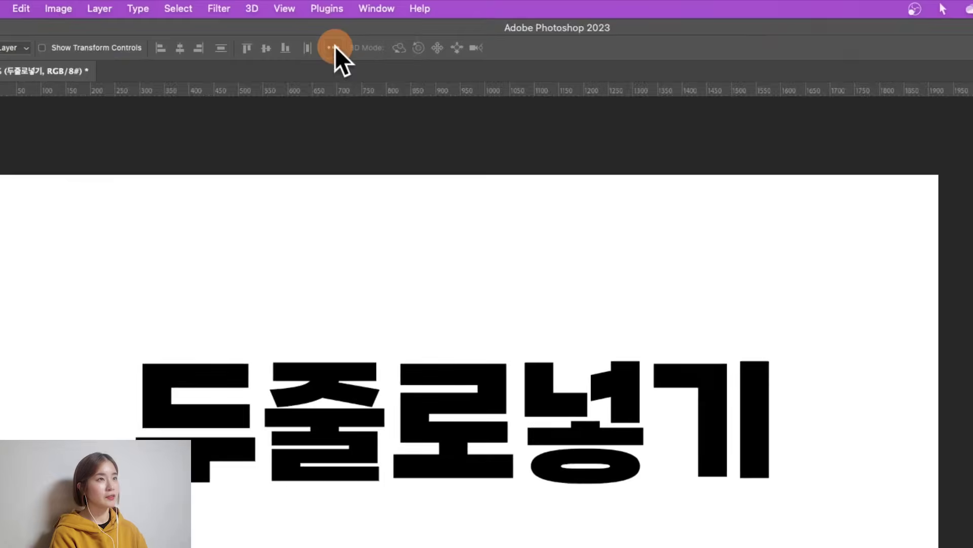
pyautogui.click(335, 34)
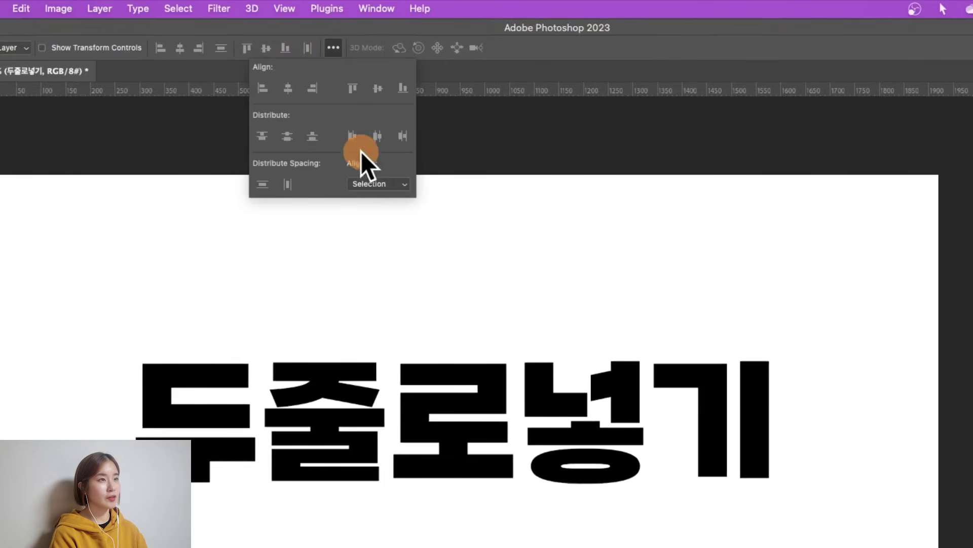
pyautogui.click(367, 182)
pyautogui.click(370, 197)
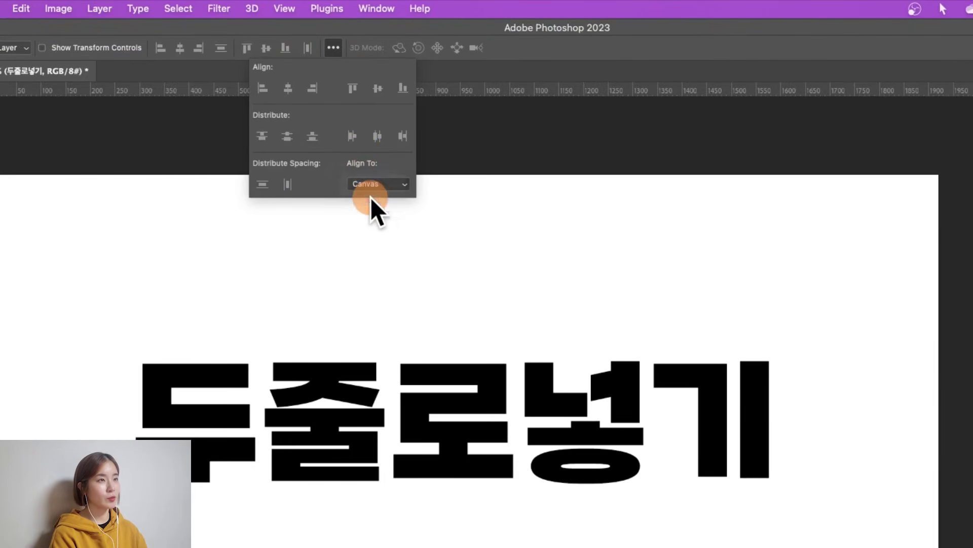
pyautogui.click(288, 90)
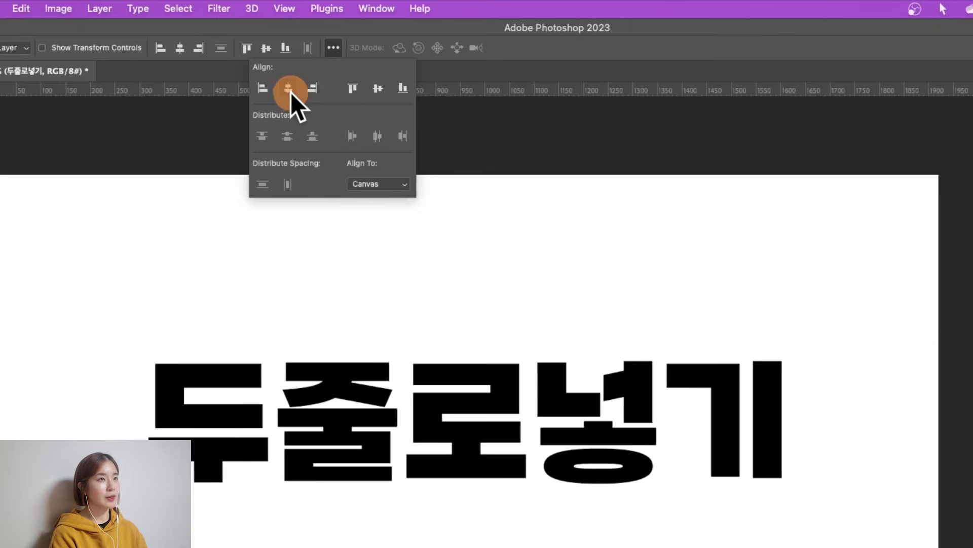
pyautogui.click(376, 94)
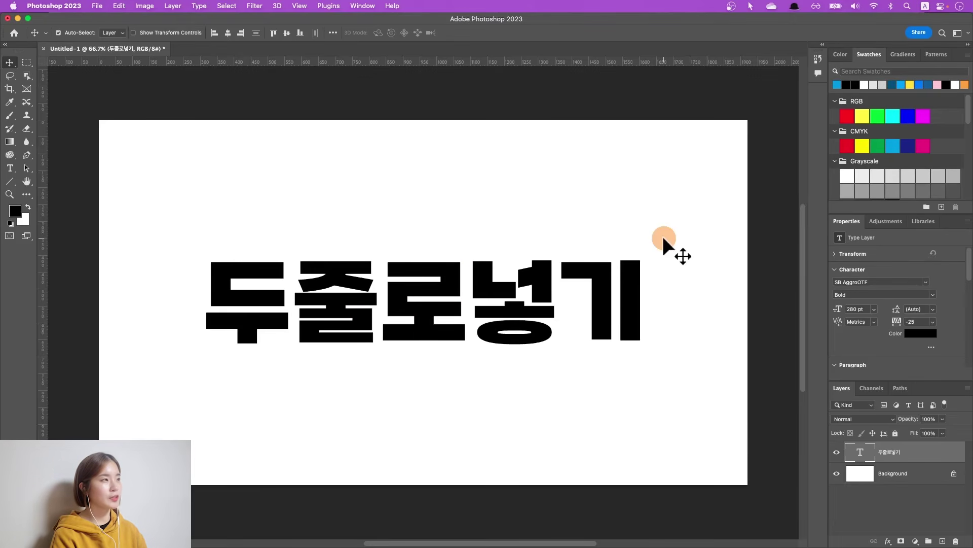
# Set the foreground colour to #1B262C and fill the Background layer with it
pyautogui.click(753, 279)
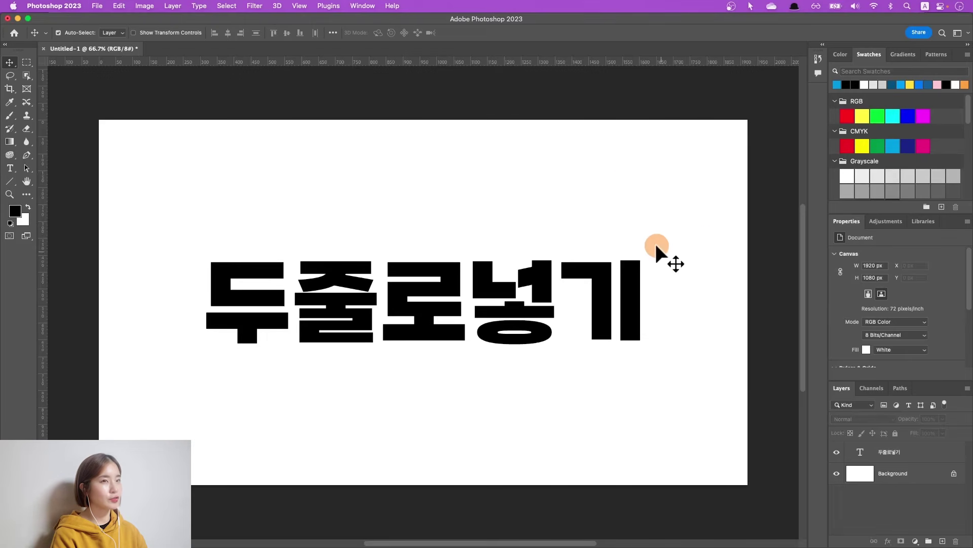
pyautogui.click(17, 212)
pyautogui.moveTo(561, 87); pyautogui.dragTo(501, 97)
pyautogui.write('1B262C')
pyautogui.moveTo(630, 261)
pyautogui.mouseDown()
pyautogui.moveTo(584, 263)
pyautogui.moveTo(624, 267)
pyautogui.mouseUp()
pyautogui.click(624, 267)
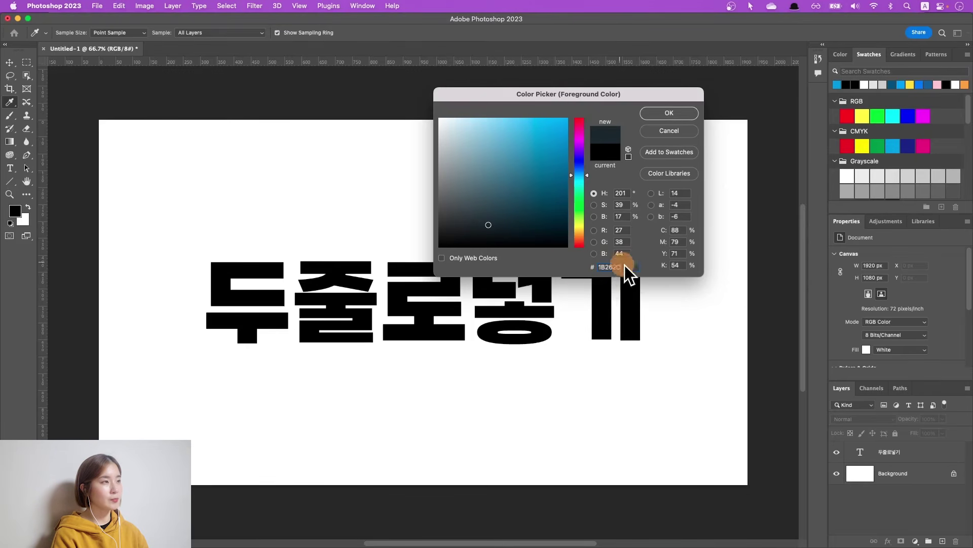
pyautogui.click(660, 114)
pyautogui.press('v')
pyautogui.click(894, 474)
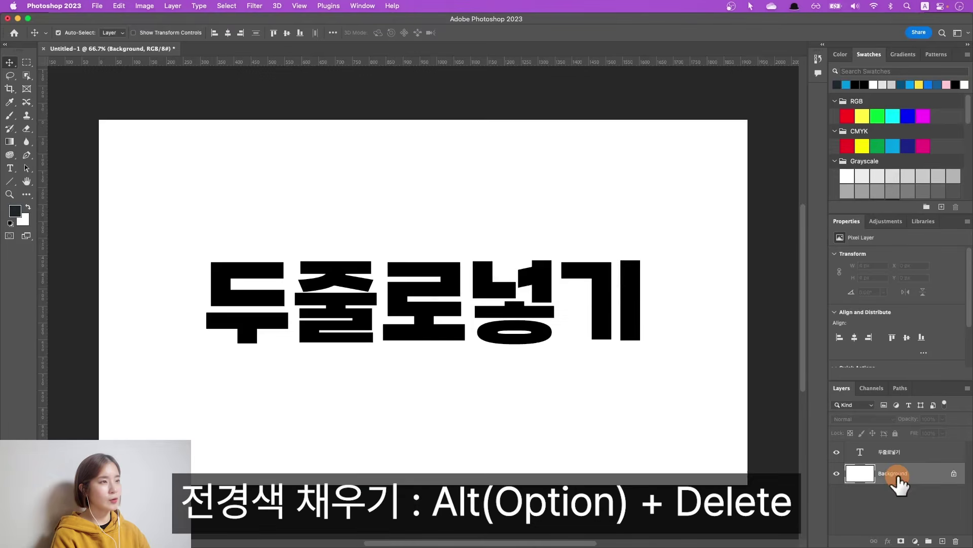
pyautogui.hotkey('alt', 'BackSpace')
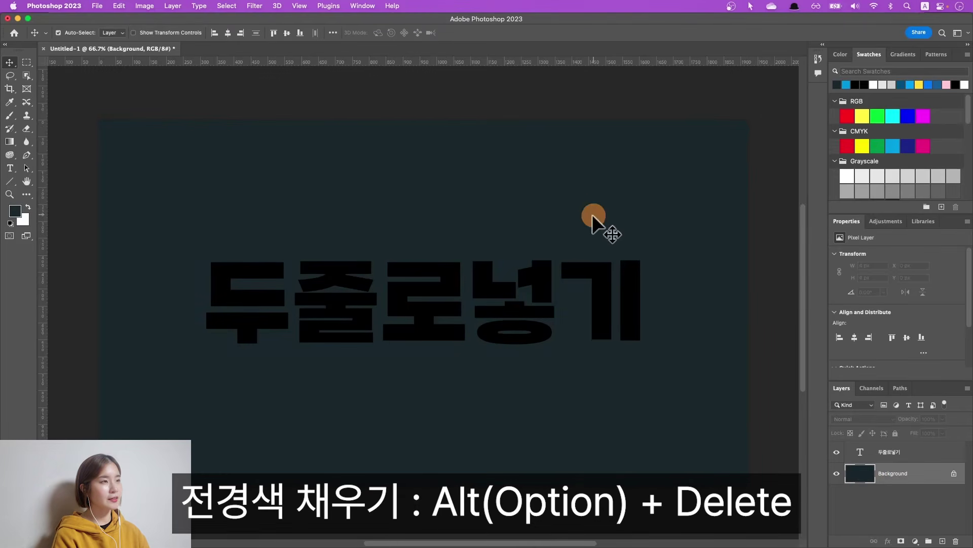
# Change the colour of the 두줄로넣기 text to #00B7C2
pyautogui.click(903, 452)
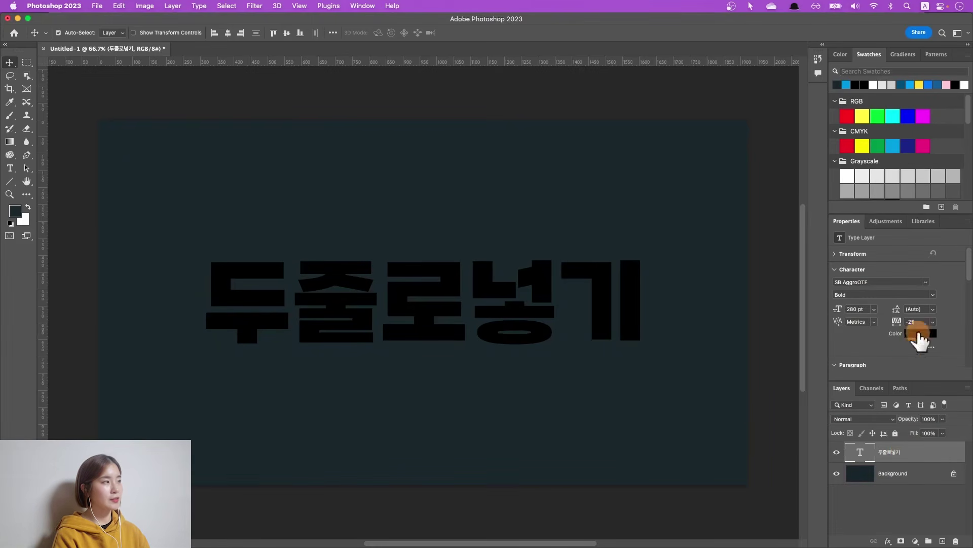
pyautogui.click(909, 334)
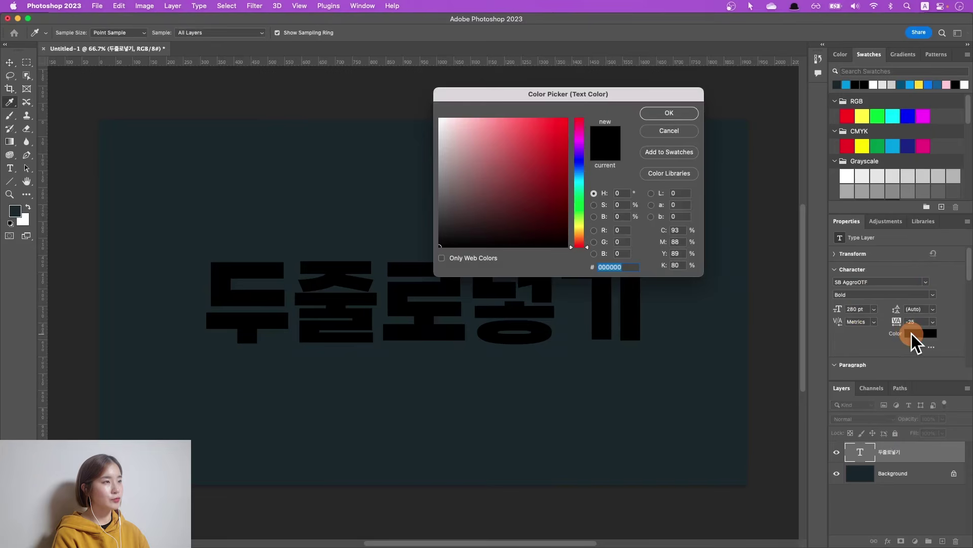
pyautogui.click(609, 268)
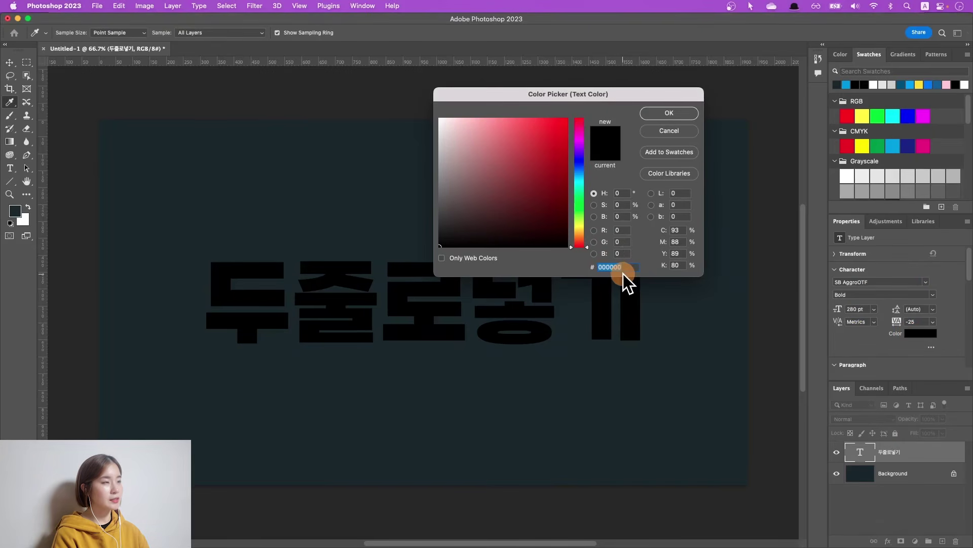
pyautogui.write('00B7C2')
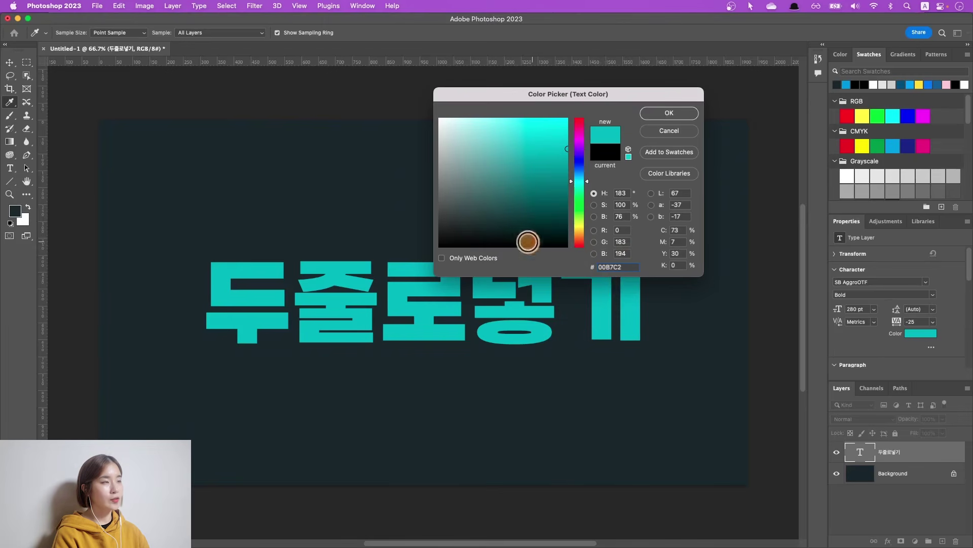
pyautogui.click(657, 113)
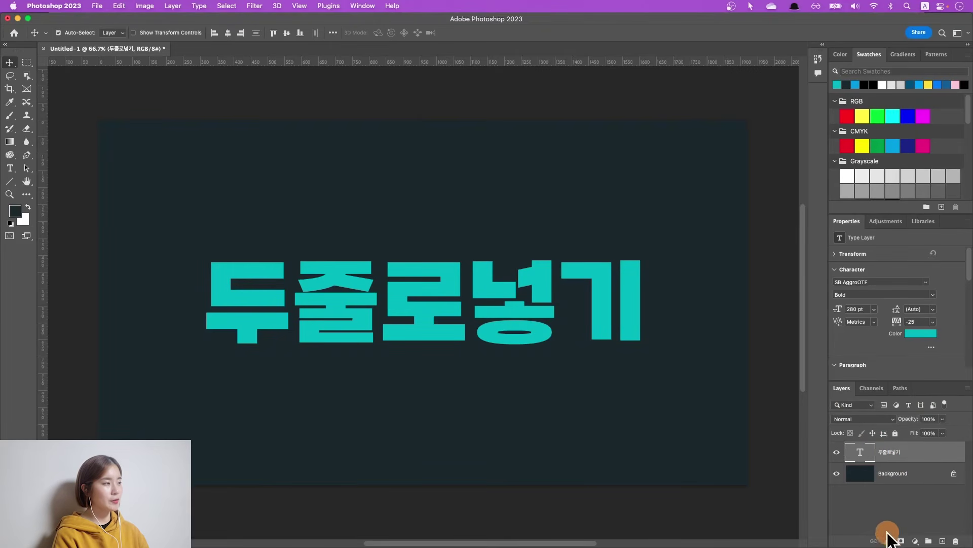
# Add a Stroke effect to the 두줄로넣기 text layer and set its colour to #0F4C75
pyautogui.click(889, 541)
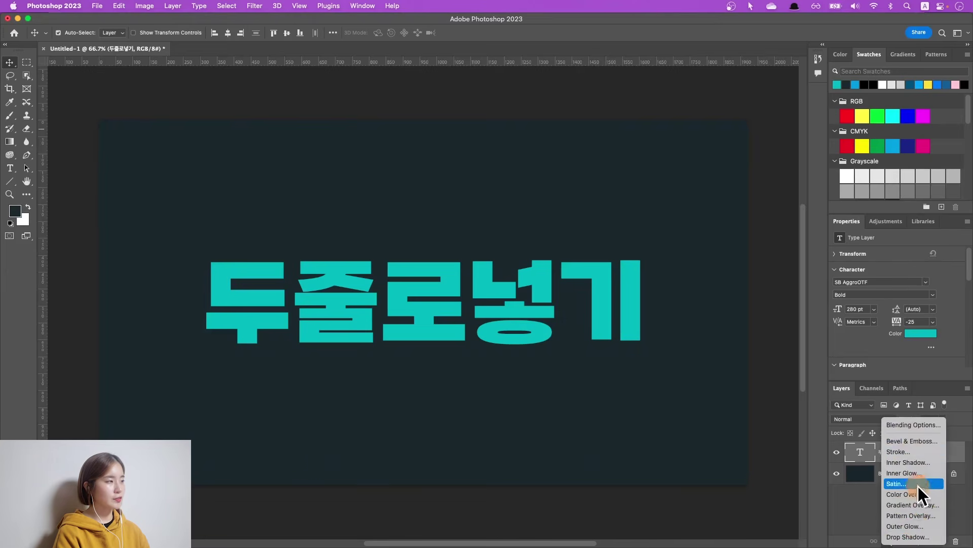
pyautogui.click(905, 451)
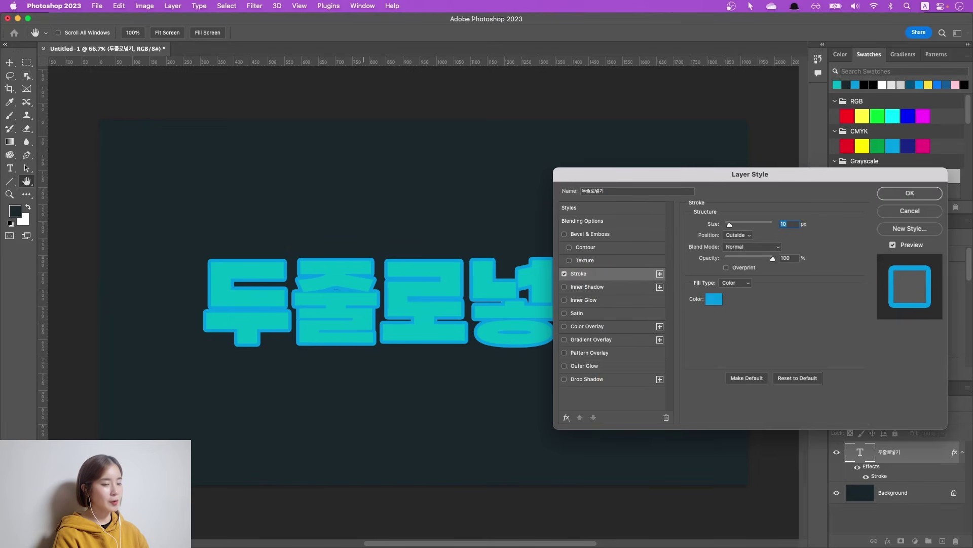
pyautogui.click(710, 300)
pyautogui.write('0F4C75')
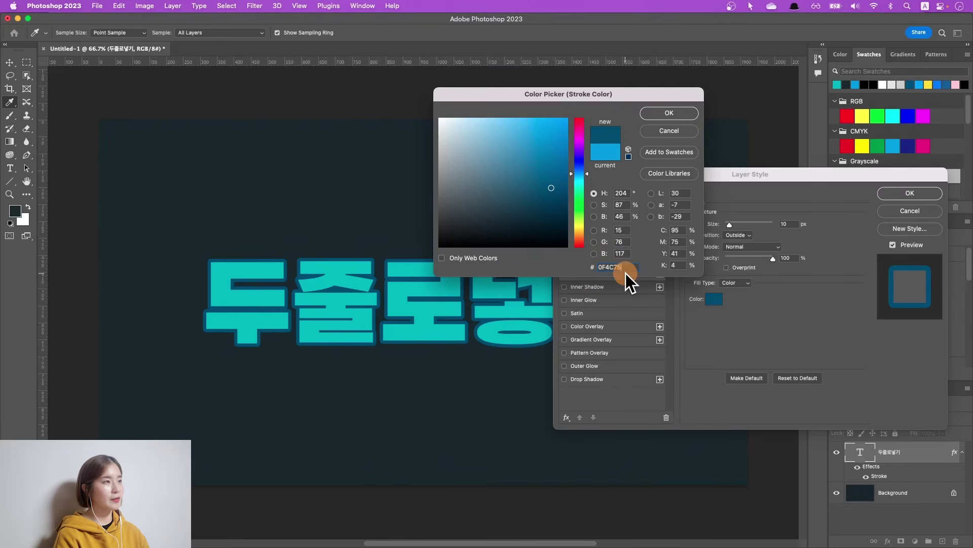
pyautogui.click(658, 115)
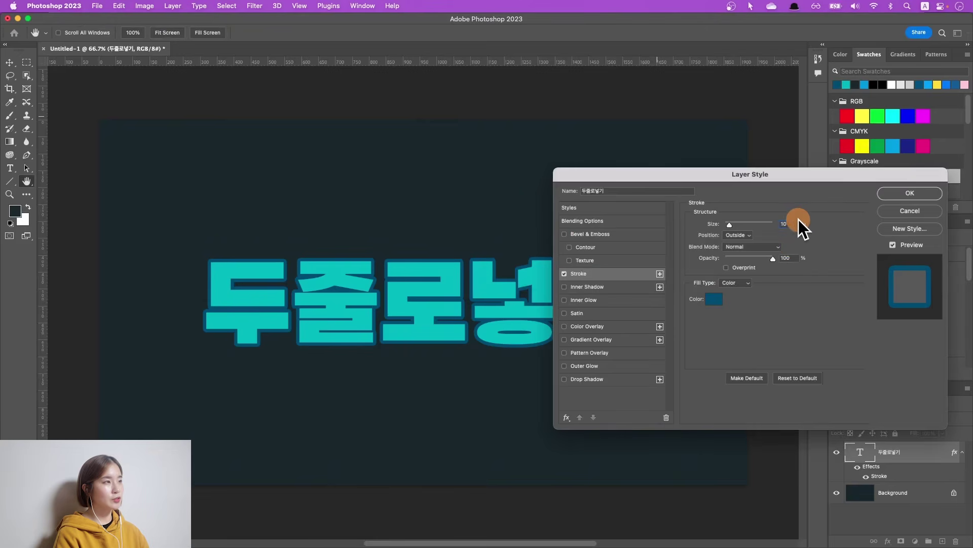
# Try the Inside and Center positions for the stroke and return it to Outside
pyautogui.click(736, 245)
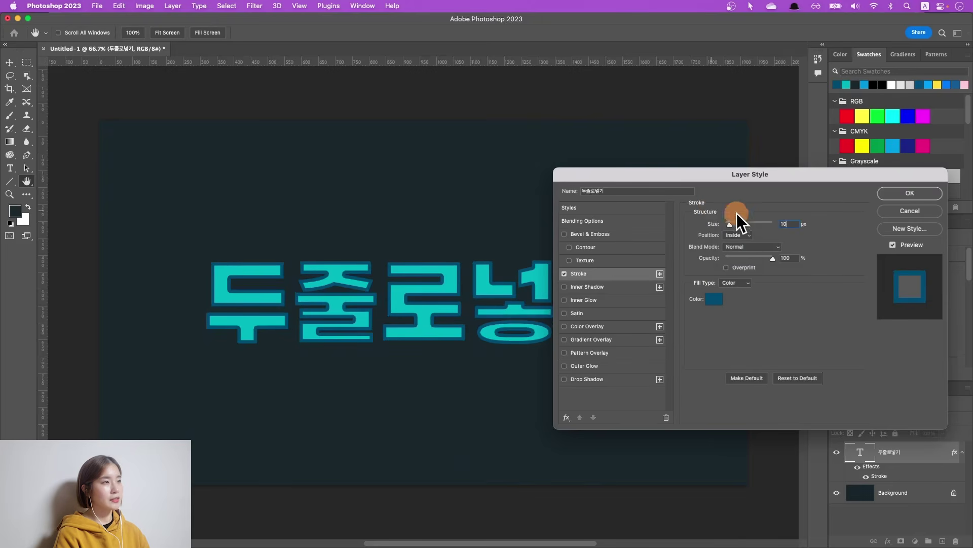
pyautogui.click(741, 226)
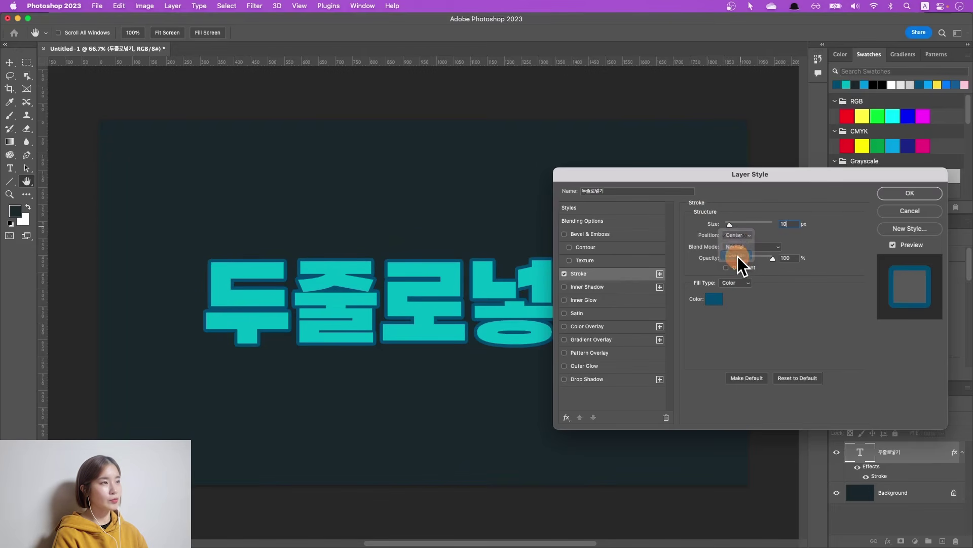
pyautogui.click(738, 256)
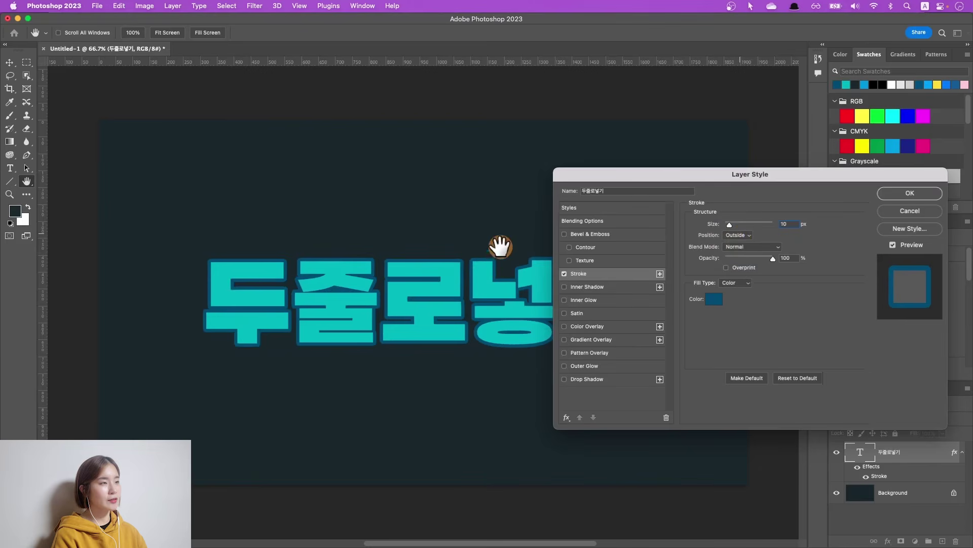
pyautogui.click(742, 257)
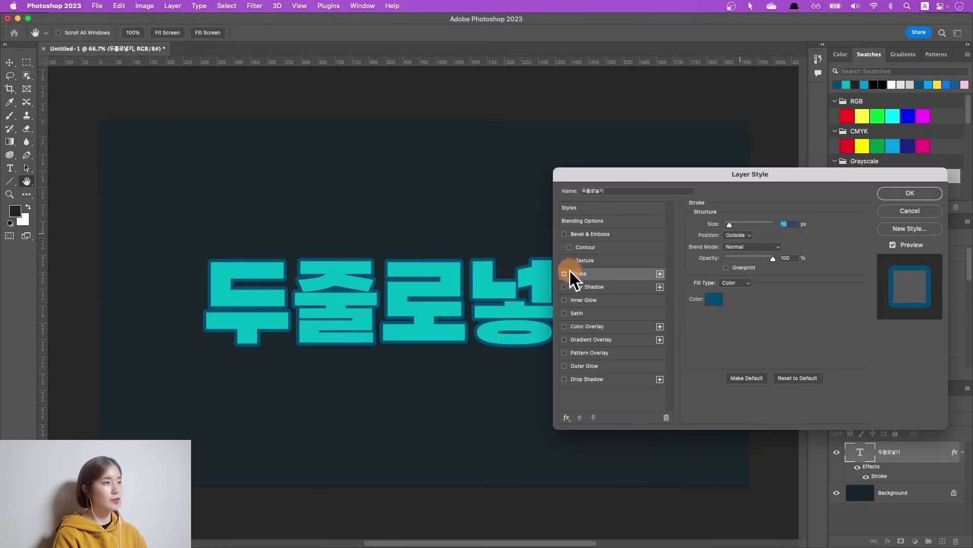
# Add a second Stroke effect to the text layer and select the lower of the two strokes
pyautogui.click(660, 274)
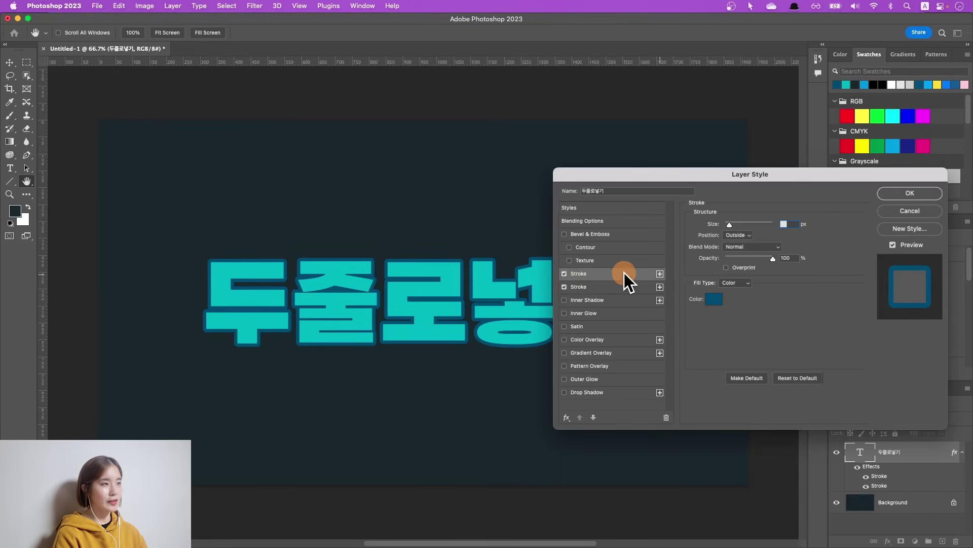
pyautogui.click(622, 288)
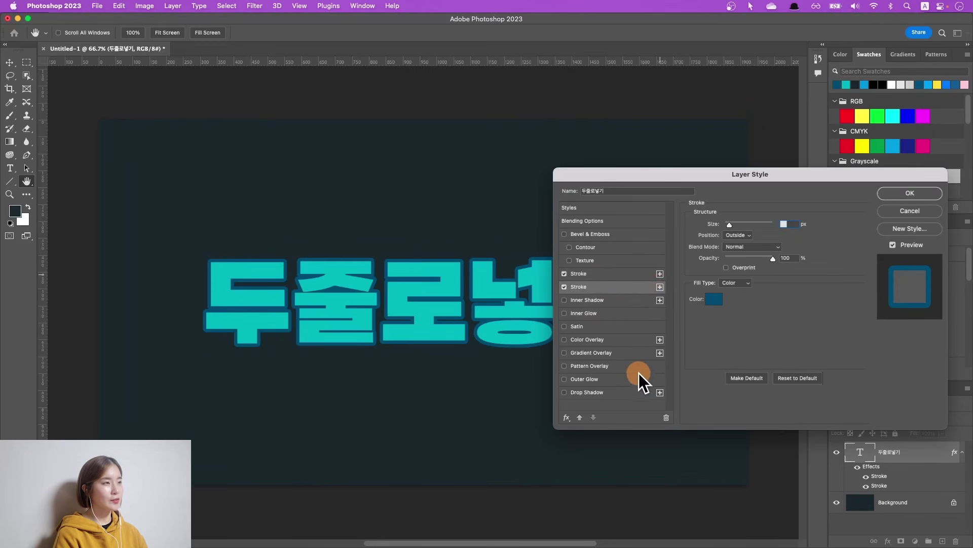
pyautogui.click(618, 276)
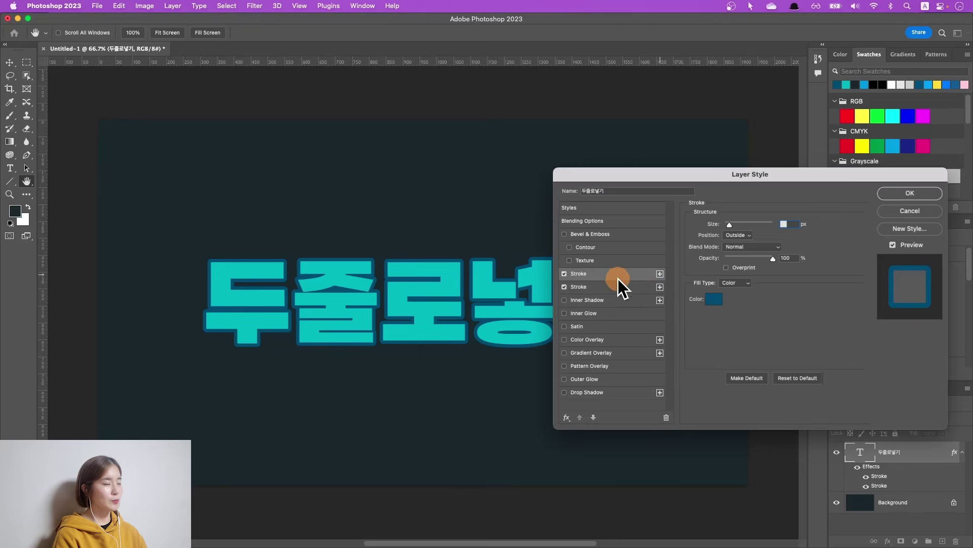
pyautogui.click(622, 289)
pyautogui.click(619, 276)
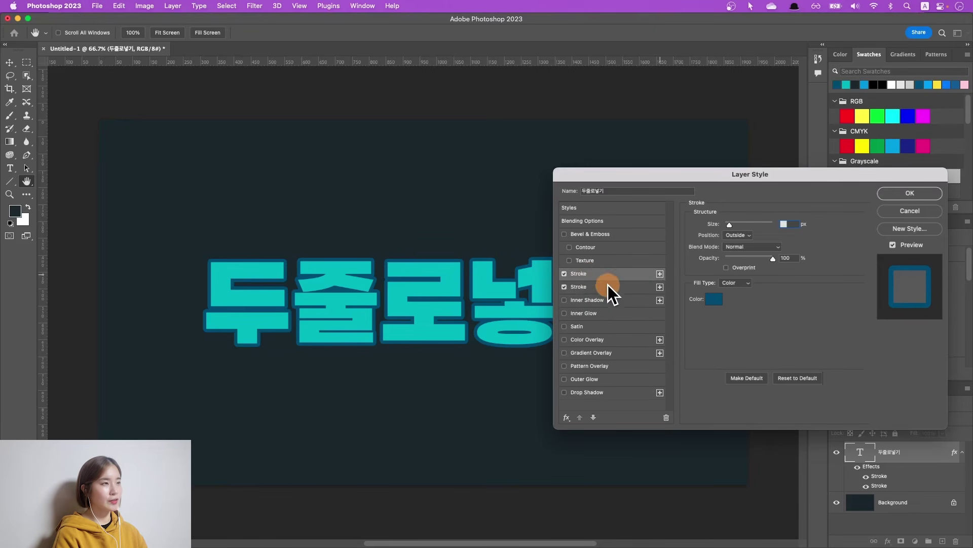
pyautogui.click(608, 286)
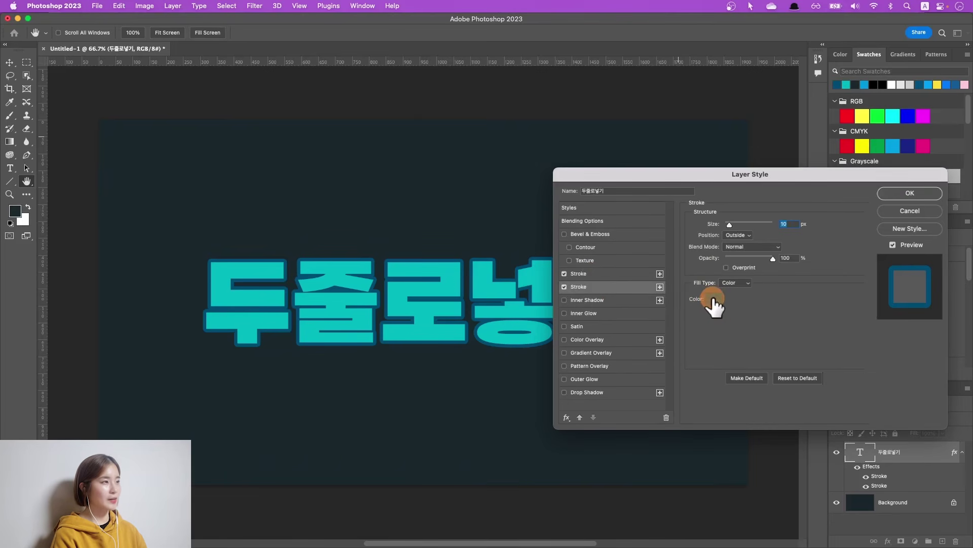
# Set the colour of the lower stroke to #FDCB9E
pyautogui.click(711, 297)
pyautogui.write('FDCB9E')
pyautogui.click(595, 226)
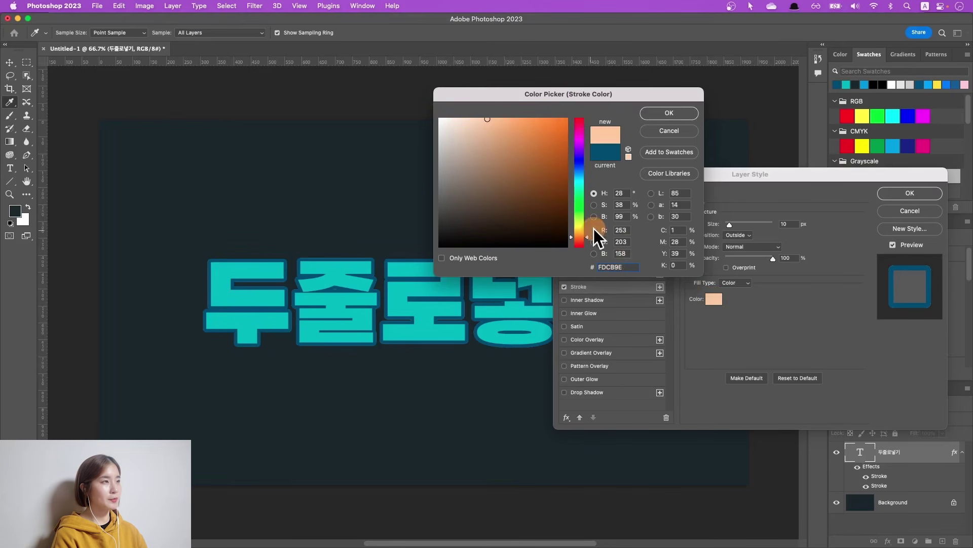
pyautogui.click(656, 114)
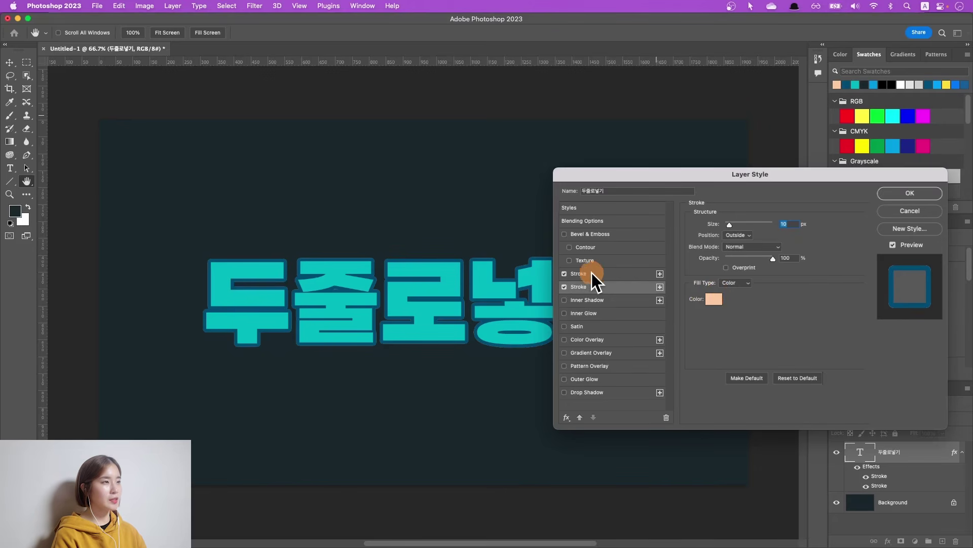
# Set the lower stroke's size to 20 px so it extends beyond the dark blue stroke
pyautogui.click(564, 287)
pyautogui.click(564, 287)
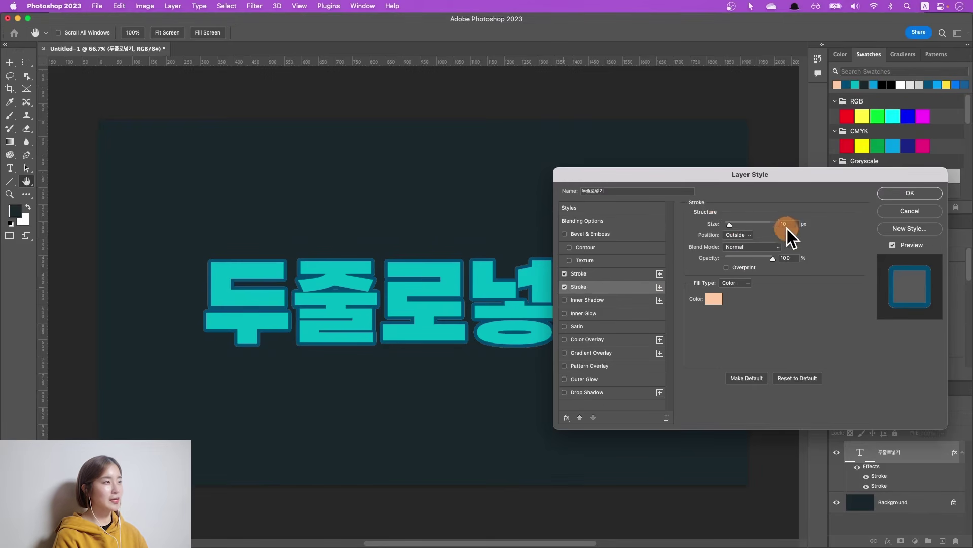
pyautogui.click(629, 275)
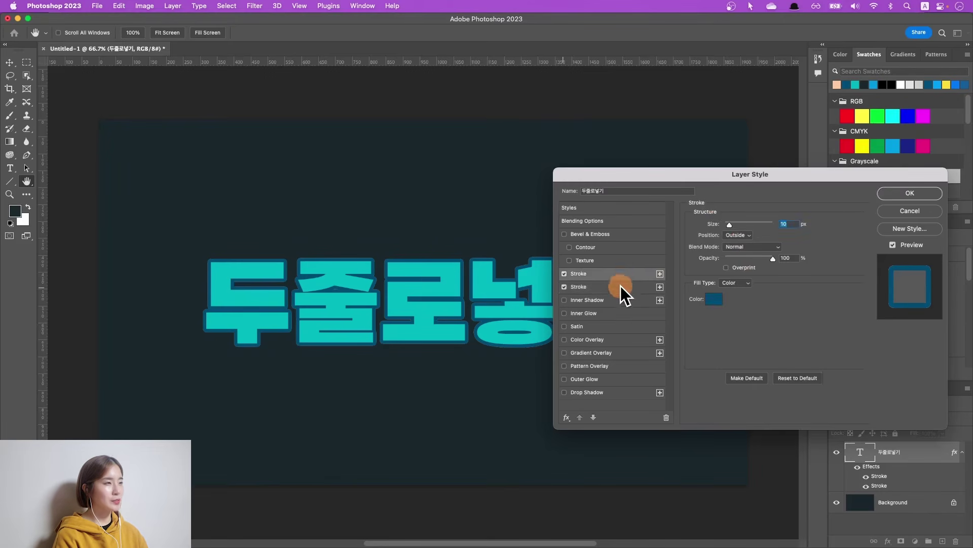
pyautogui.click(619, 287)
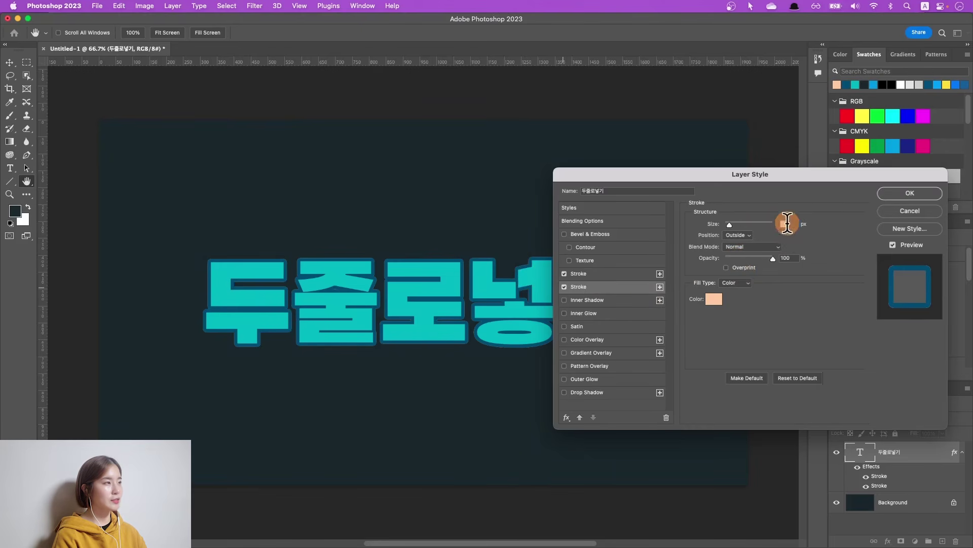
pyautogui.write('20')
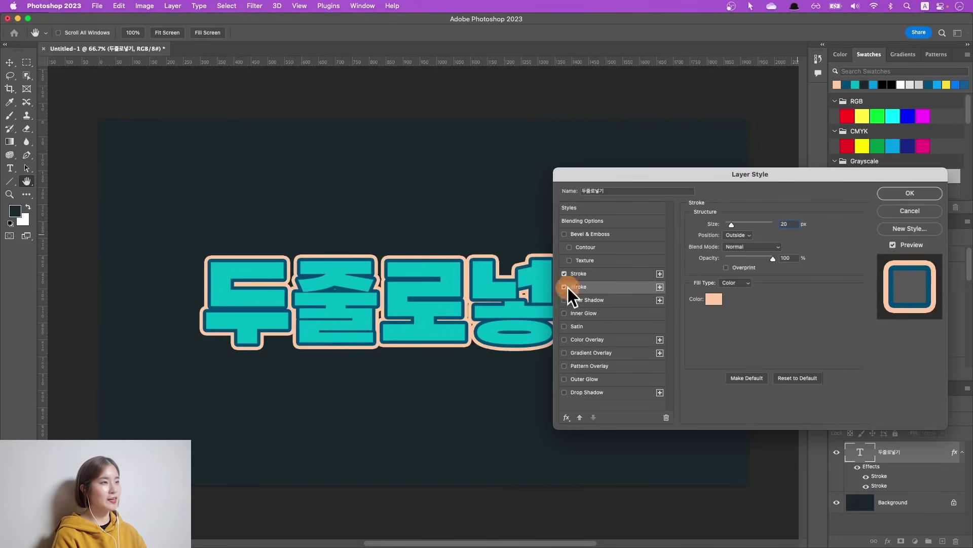
pyautogui.click(603, 286)
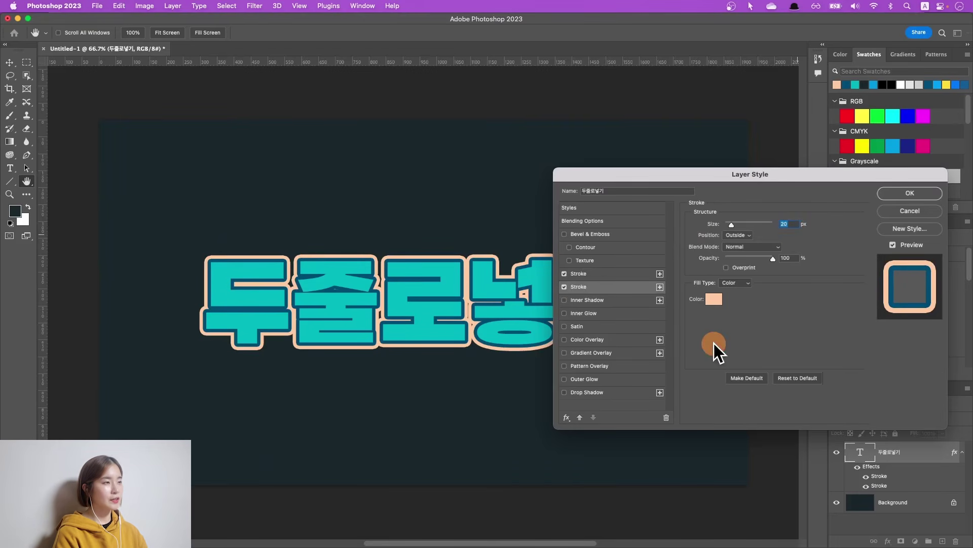
# Add an Outer Glow effect to the text layer and set the glow colour to #FDCB9E
pyautogui.click(605, 380)
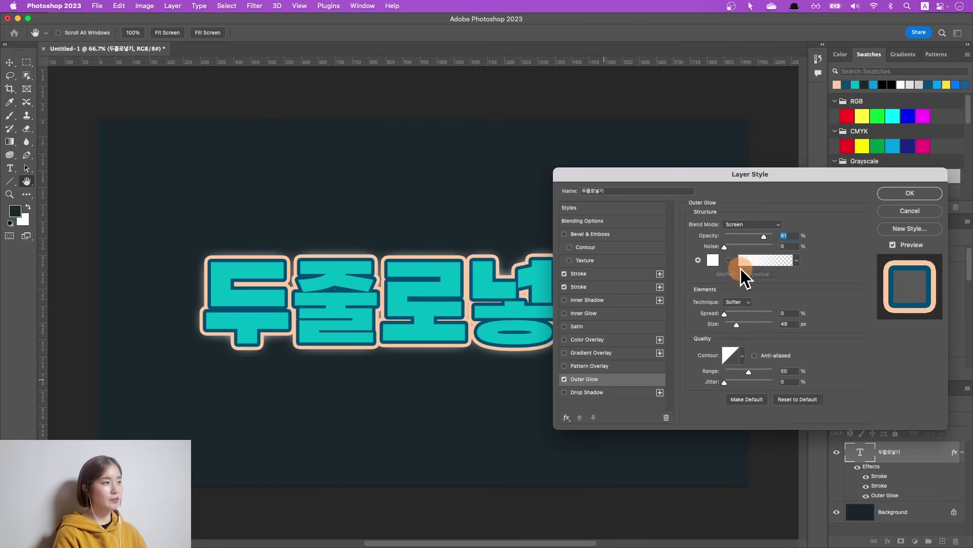
pyautogui.click(564, 379)
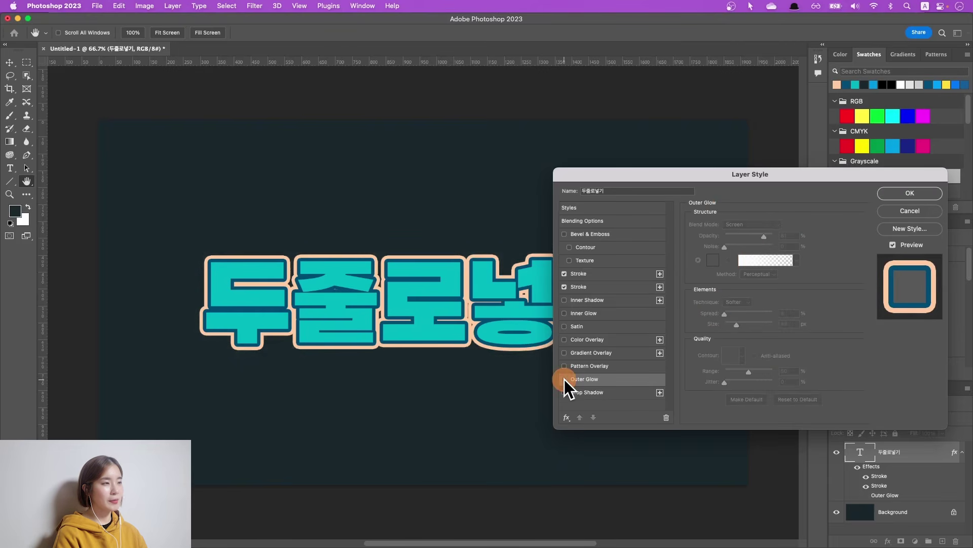
pyautogui.click(564, 379)
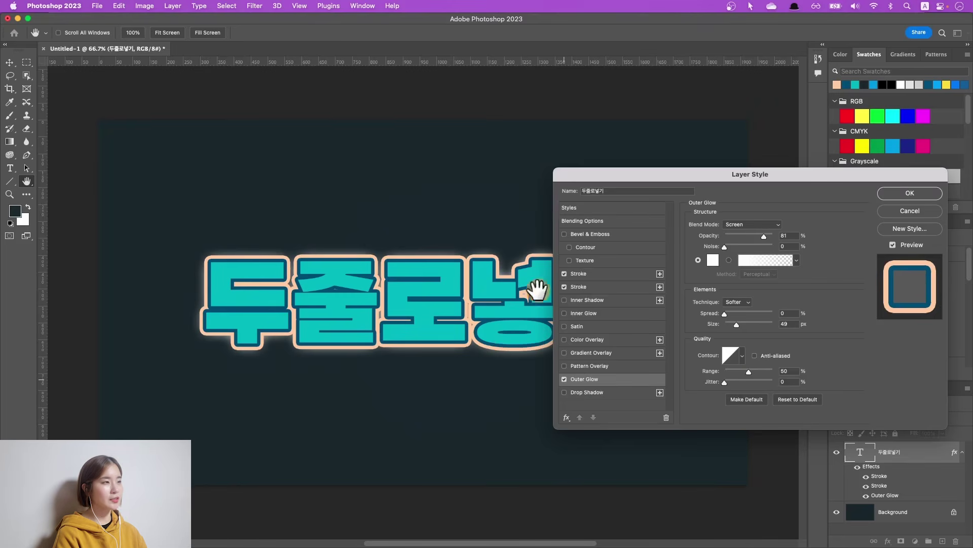
pyautogui.click(714, 260)
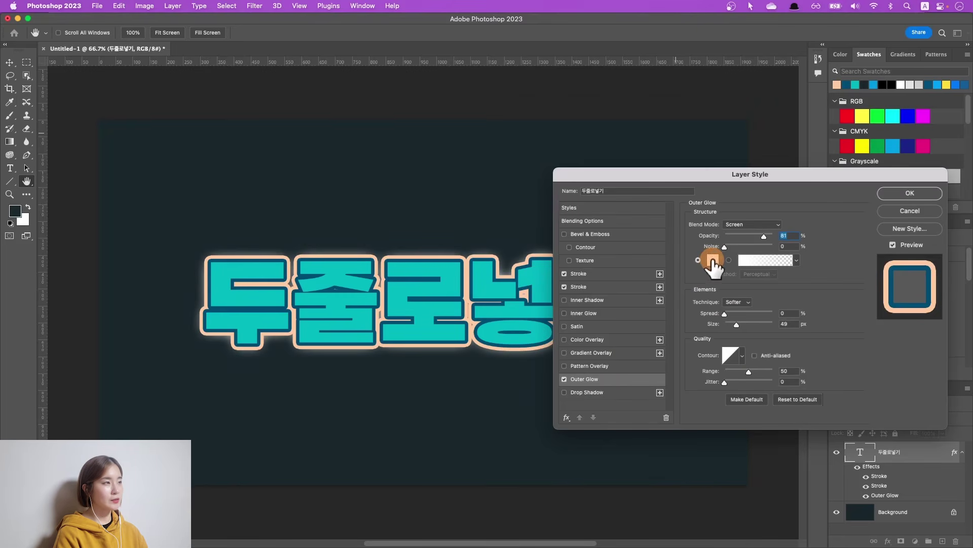
pyautogui.click(616, 269)
pyautogui.write('FDCB9E')
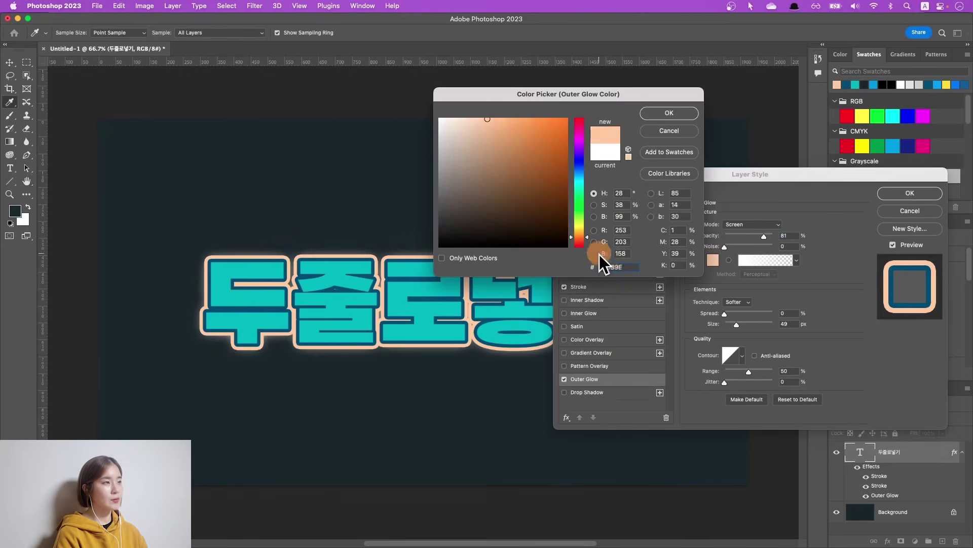
pyautogui.click(656, 114)
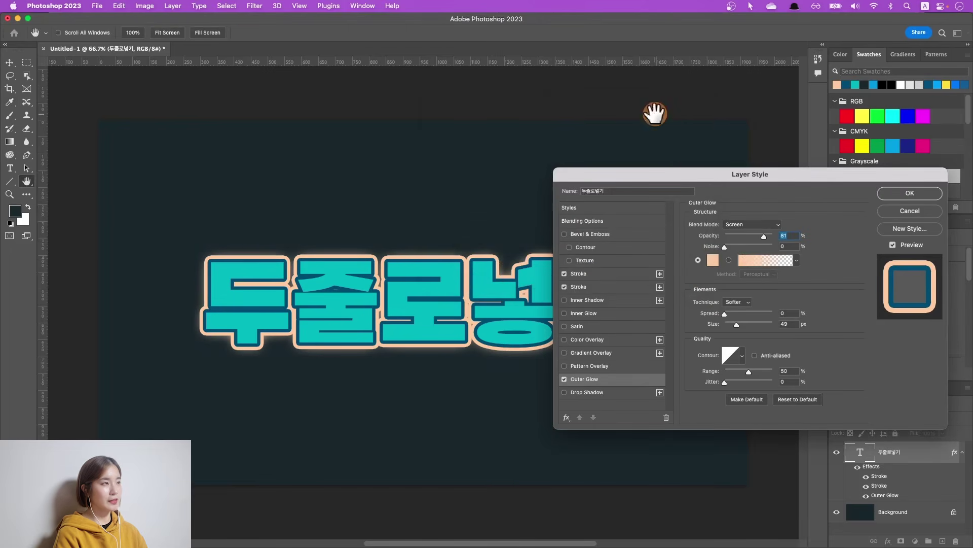
# Set the text's Outer Glow opacity to 70% and its size to 50 px
pyautogui.click(790, 236)
pyautogui.write('70')
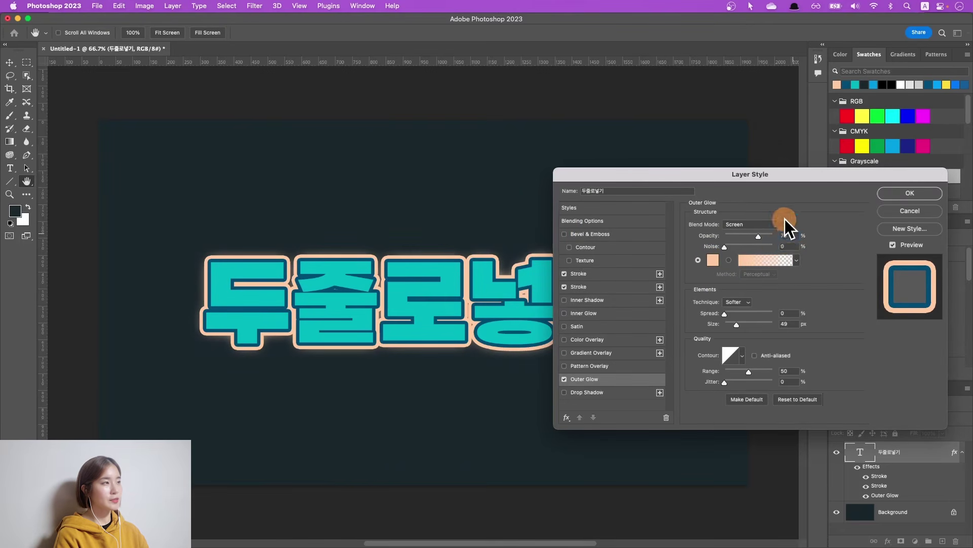
pyautogui.click(786, 323)
pyautogui.write('50')
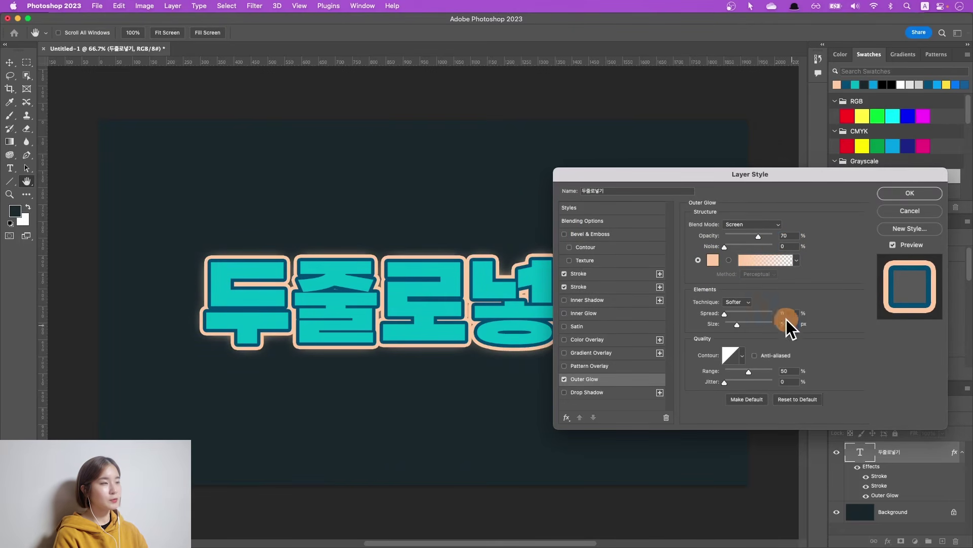
# Compare the text with the Outer Glow effect off and on, leave it enabled, and apply the layer style
pyautogui.click(564, 379)
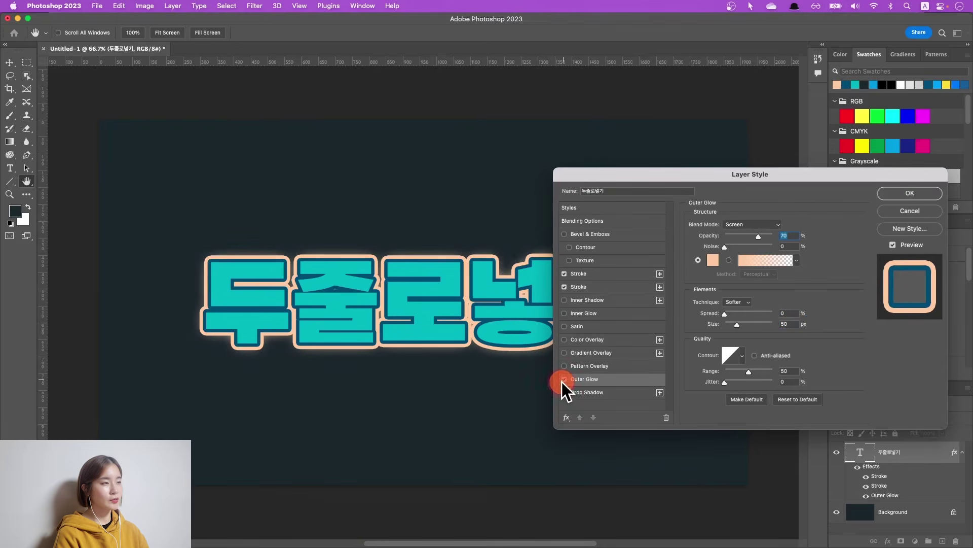
pyautogui.click(565, 380)
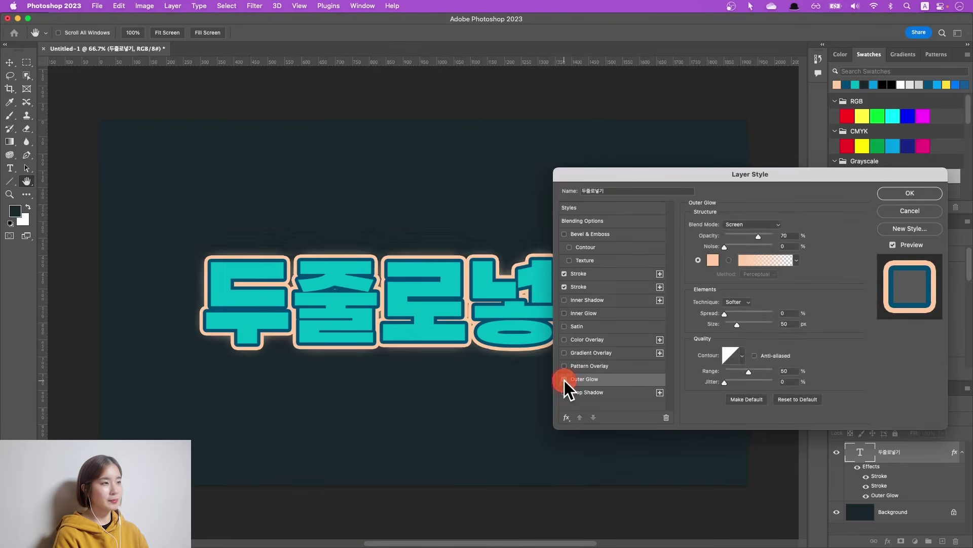
pyautogui.click(564, 381)
pyautogui.click(564, 380)
pyautogui.click(564, 380)
pyautogui.click(564, 380)
pyautogui.moveTo(625, 236); pyautogui.dragTo(620, 232)
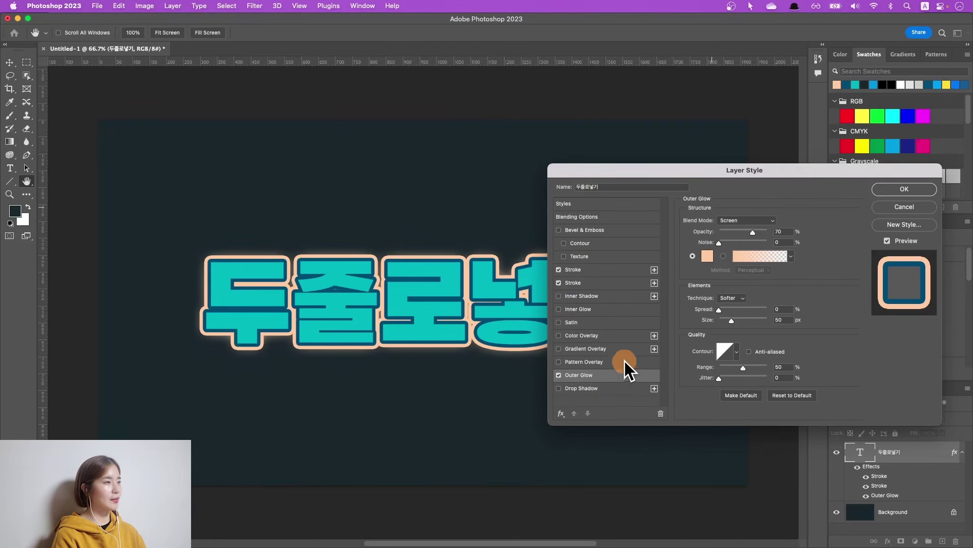
pyautogui.click(894, 189)
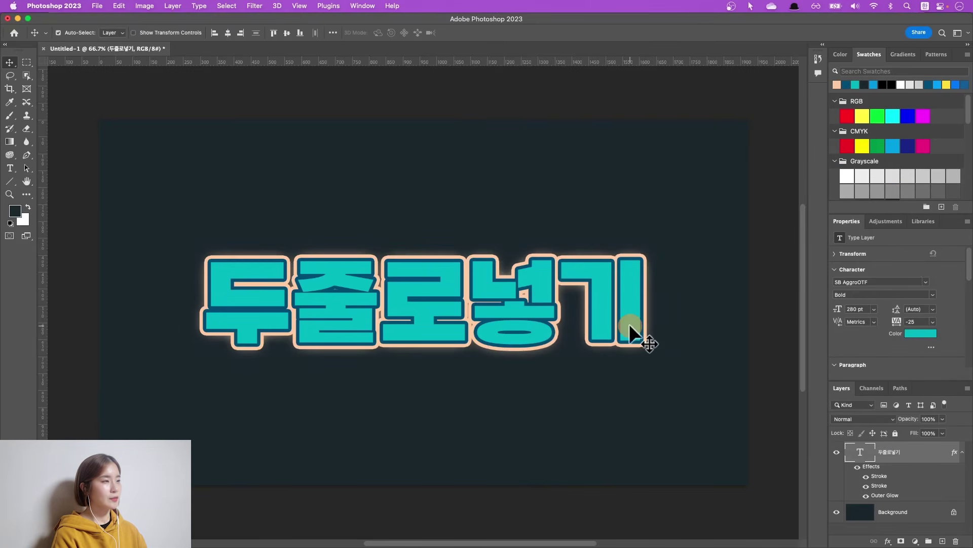
# Replace the last character of the styled text with "자" and commit the edit
pyautogui.doubleClick(619, 304)
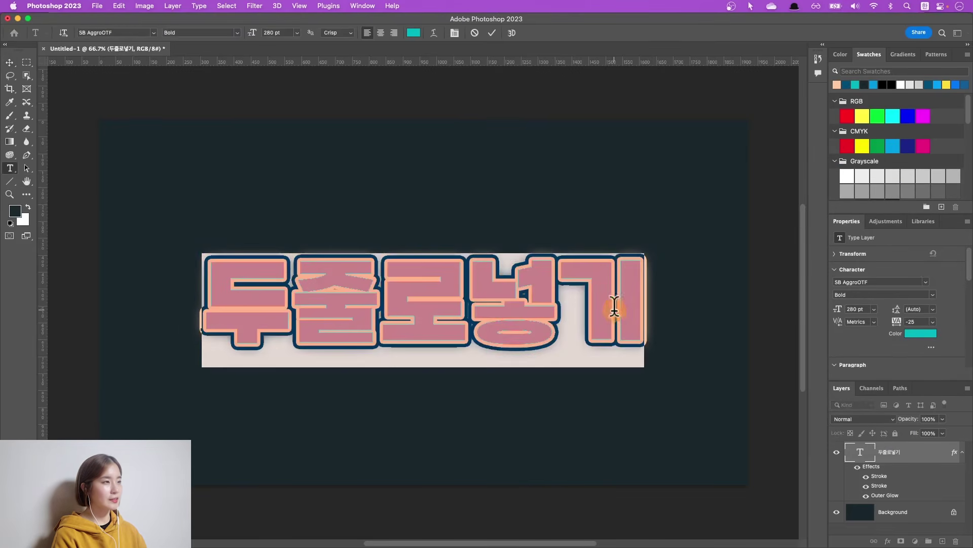
pyautogui.click(677, 319)
pyautogui.press('BackSpace')
pyautogui.write('자')
pyautogui.hotkey('ctrl', 'Return')
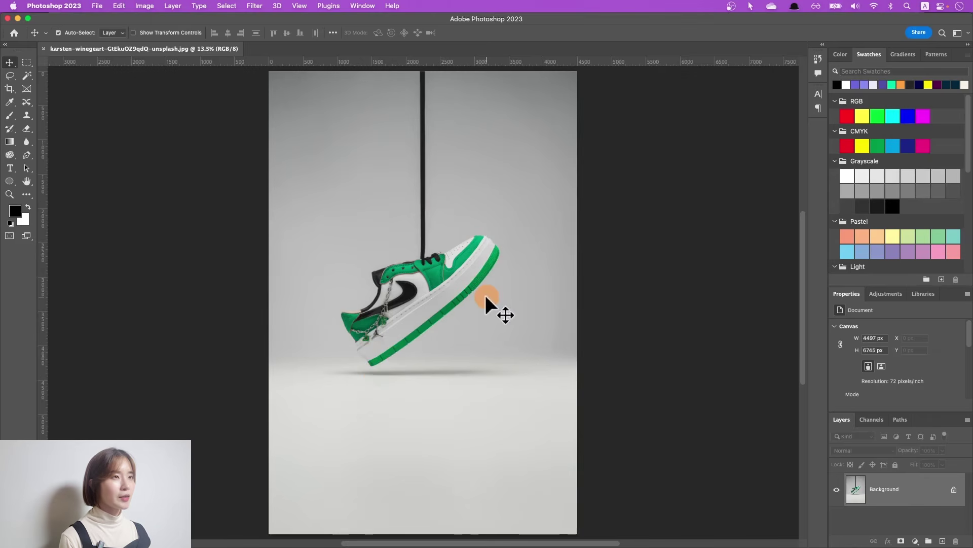
pyautogui.click(10, 76)
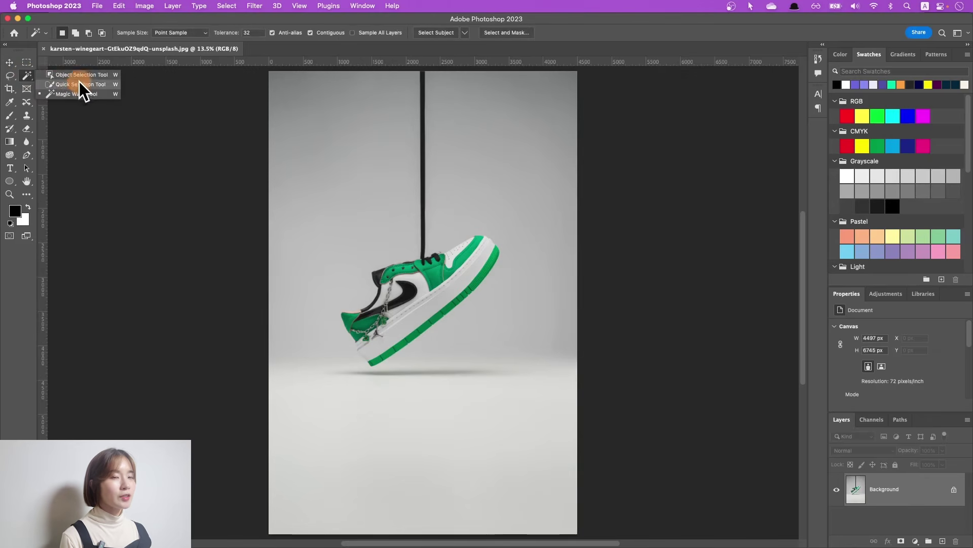
pyautogui.click(10, 77)
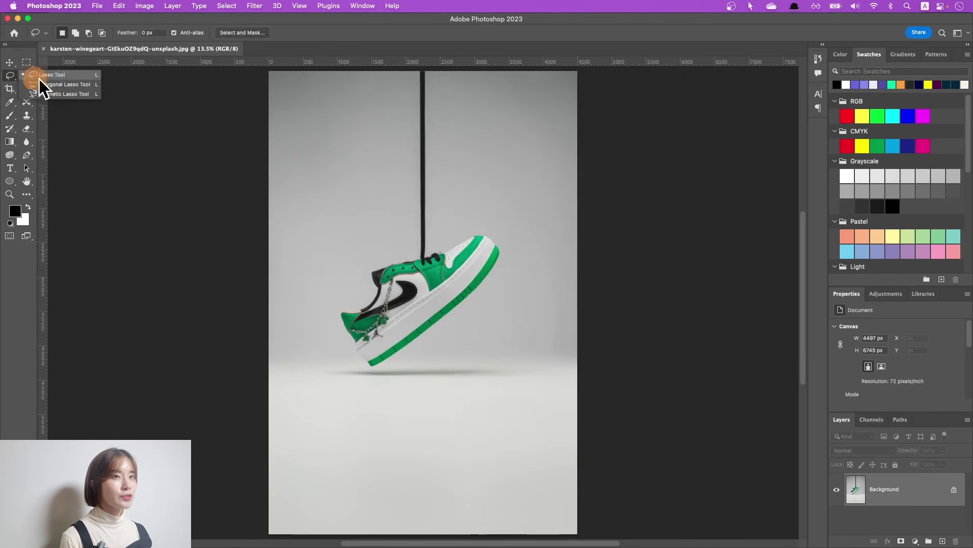
pyautogui.click(11, 82)
# Select the shoe's green areas with Color Range by sampling the green at the toe, with Fuzziness 150
pyautogui.click(227, 6)
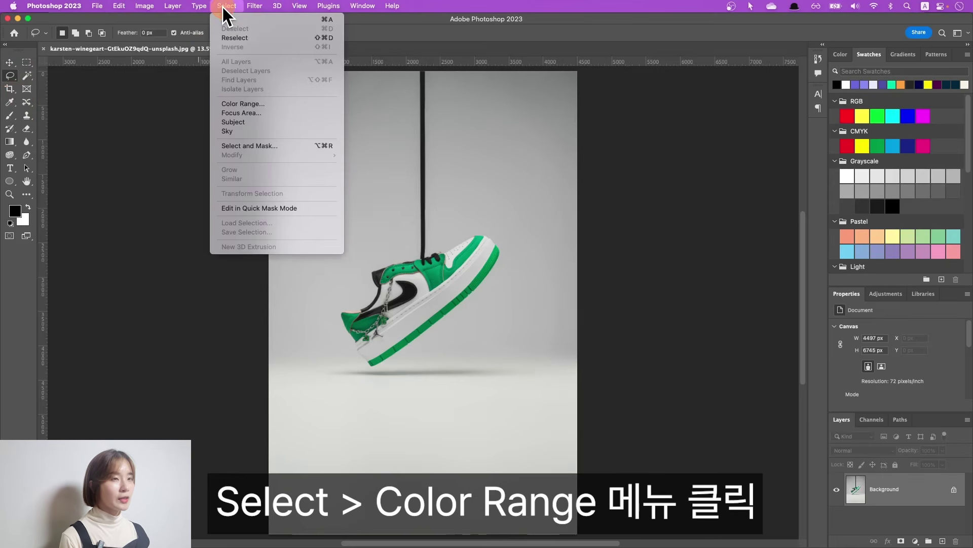
pyautogui.click(277, 105)
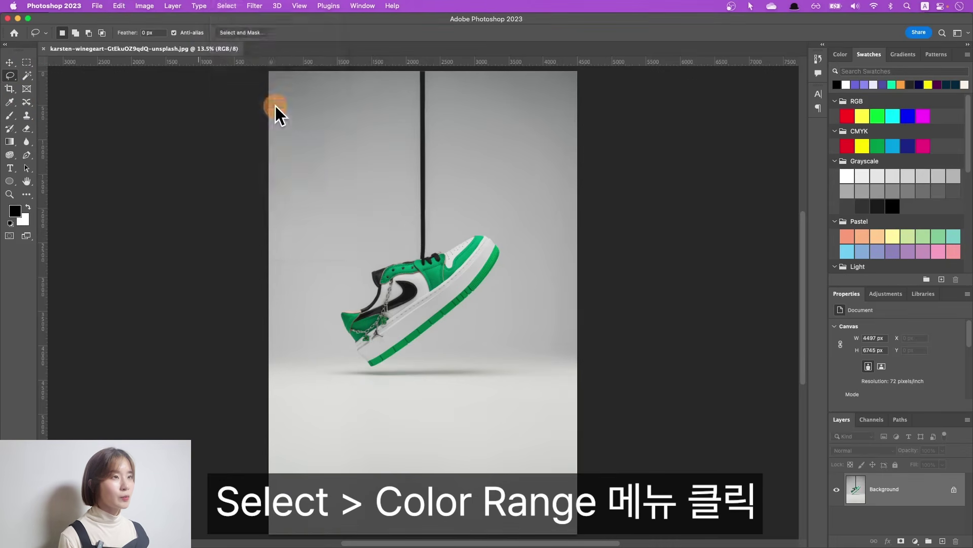
pyautogui.moveTo(374, 104); pyautogui.dragTo(653, 113)
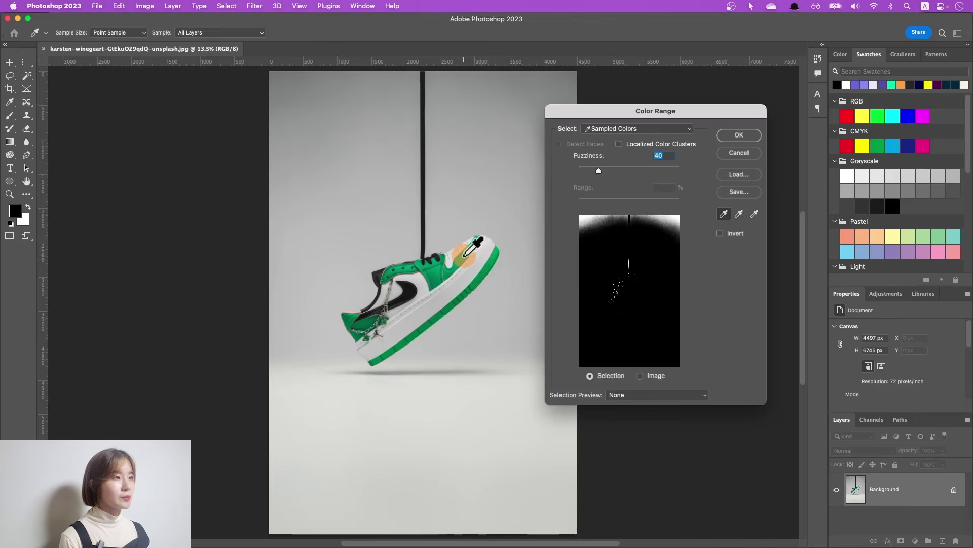
pyautogui.click(464, 255)
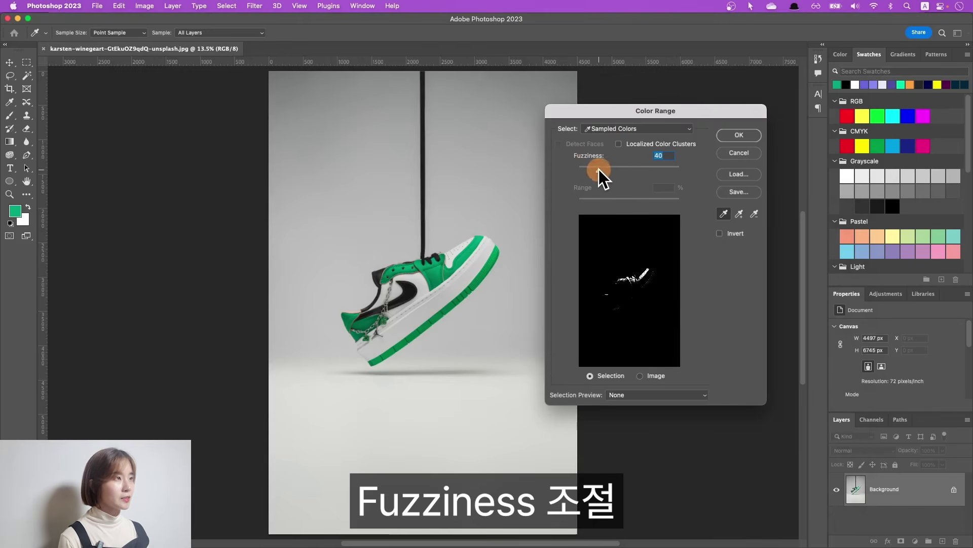
pyautogui.moveTo(598, 172); pyautogui.dragTo(655, 171)
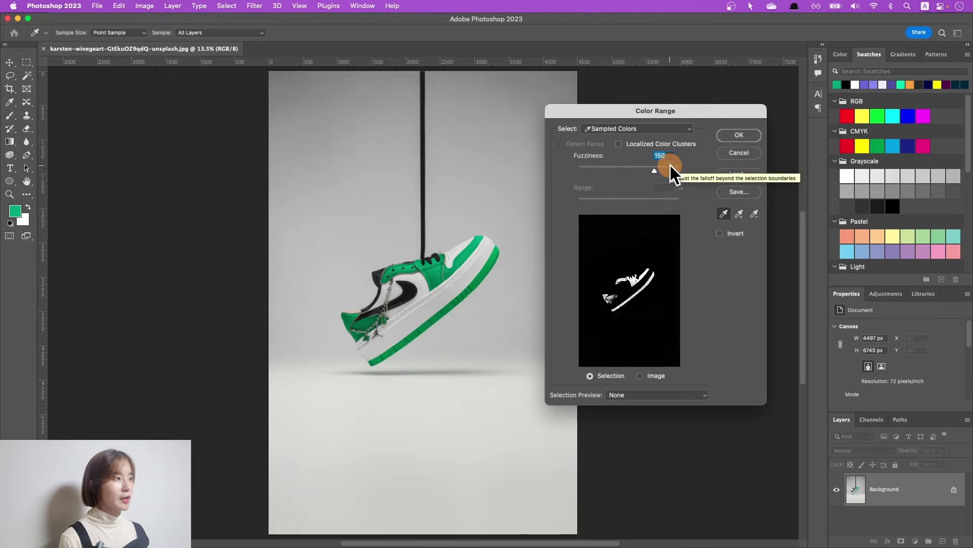
pyautogui.click(737, 133)
pyautogui.press('l')
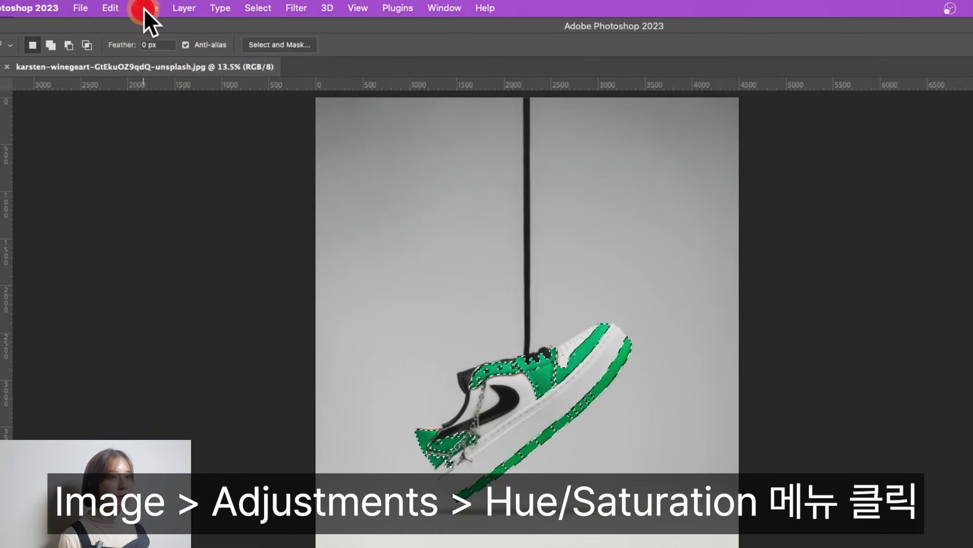
# Recolour the selected green areas with Hue/Saturation at Hue -180, Saturation +5 and Lightness +1, and deselect
pyautogui.click(144, 5)
pyautogui.moveTo(161, 33)
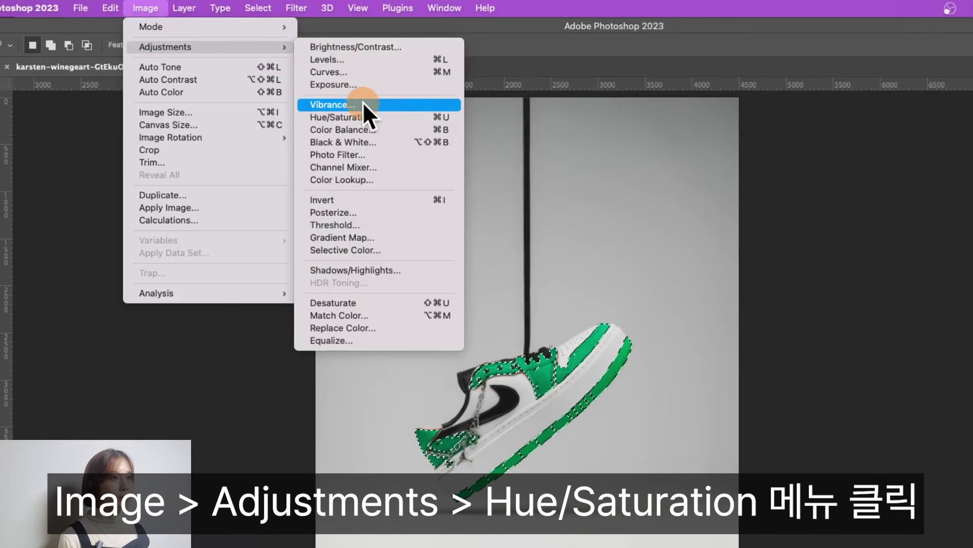
pyautogui.click(397, 118)
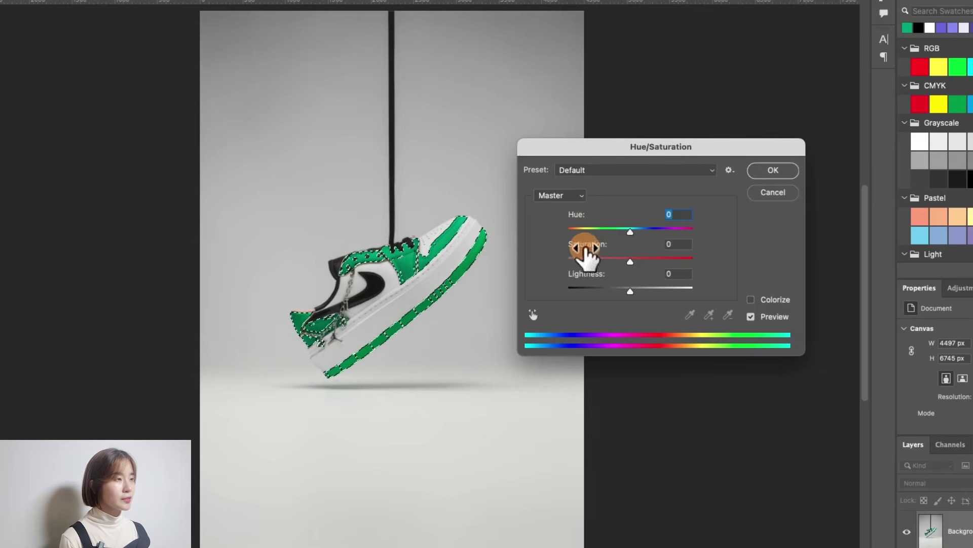
pyautogui.moveTo(632, 232); pyautogui.dragTo(559, 235)
pyautogui.click(631, 262)
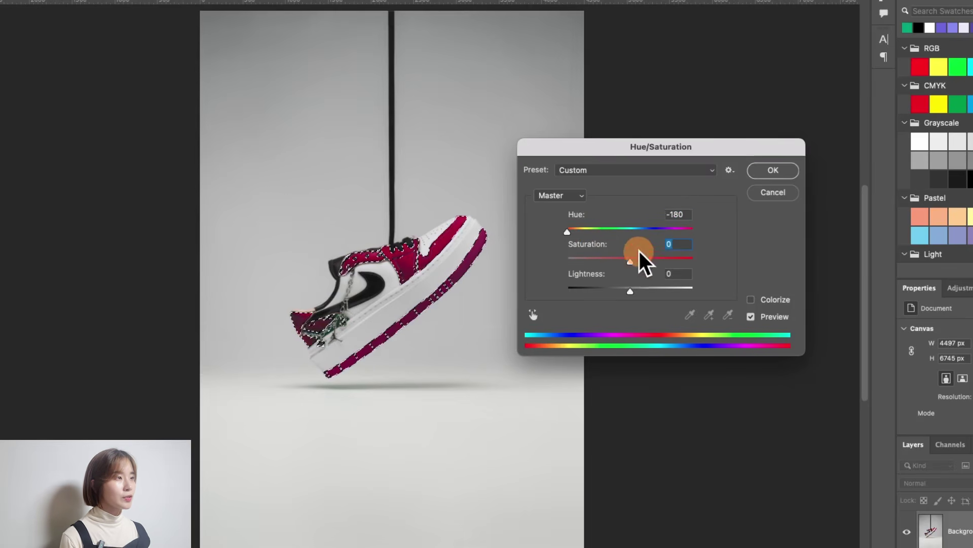
pyautogui.moveTo(630, 262); pyautogui.dragTo(634, 294)
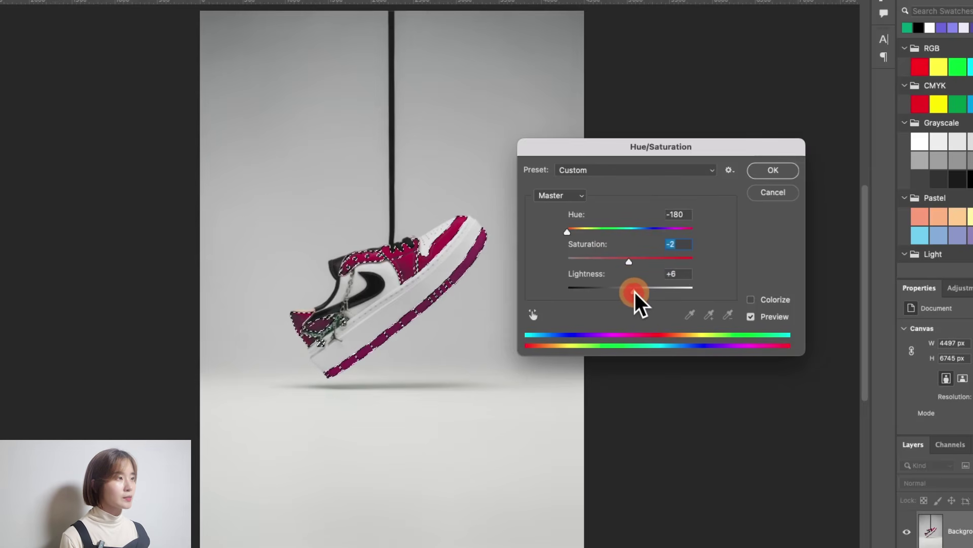
pyautogui.click(772, 169)
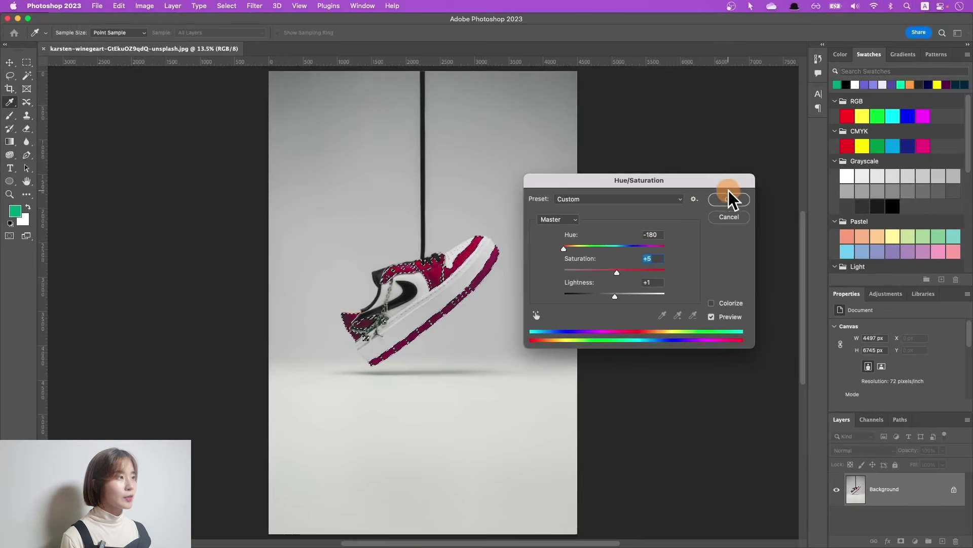
pyautogui.press('super+d')
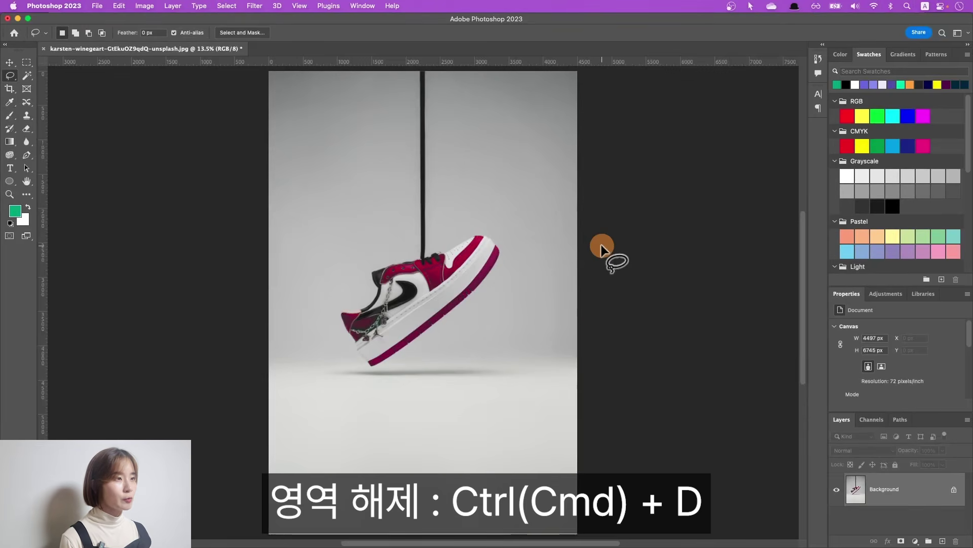
# Compare the shoe before and after recolouring by switching between the Open and last Deselect history states
pyautogui.click(730, 81)
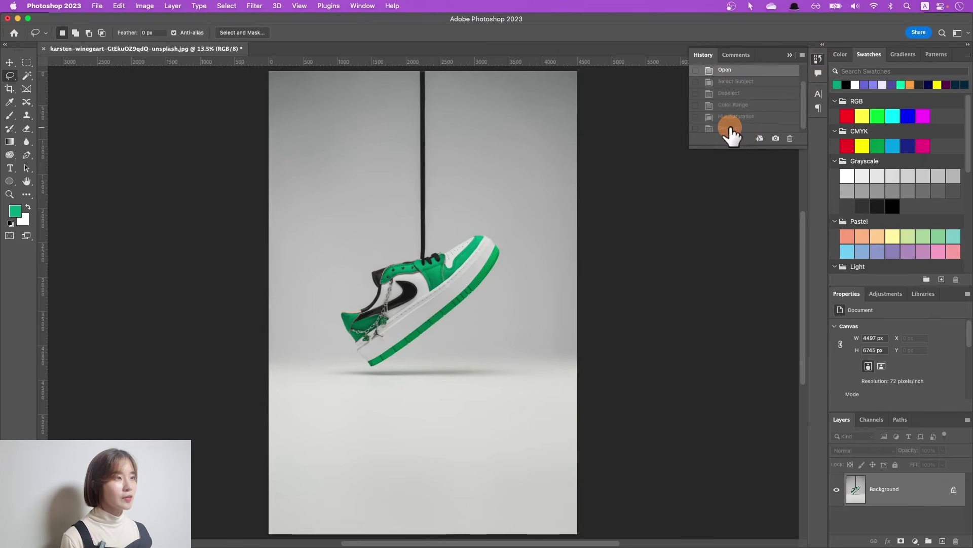
pyautogui.click(730, 126)
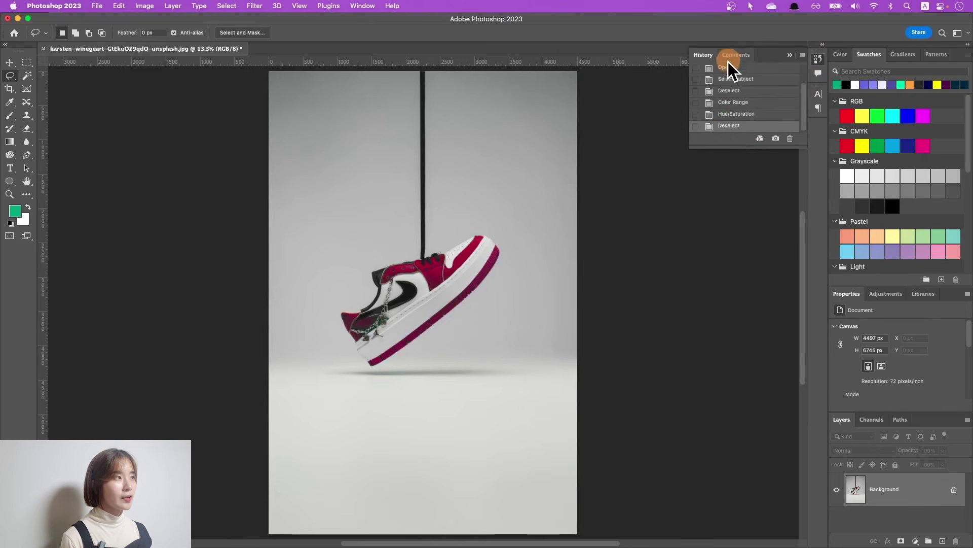
pyautogui.click(729, 68)
pyautogui.click(730, 125)
pyautogui.click(729, 68)
pyautogui.click(730, 126)
pyautogui.click(686, 252)
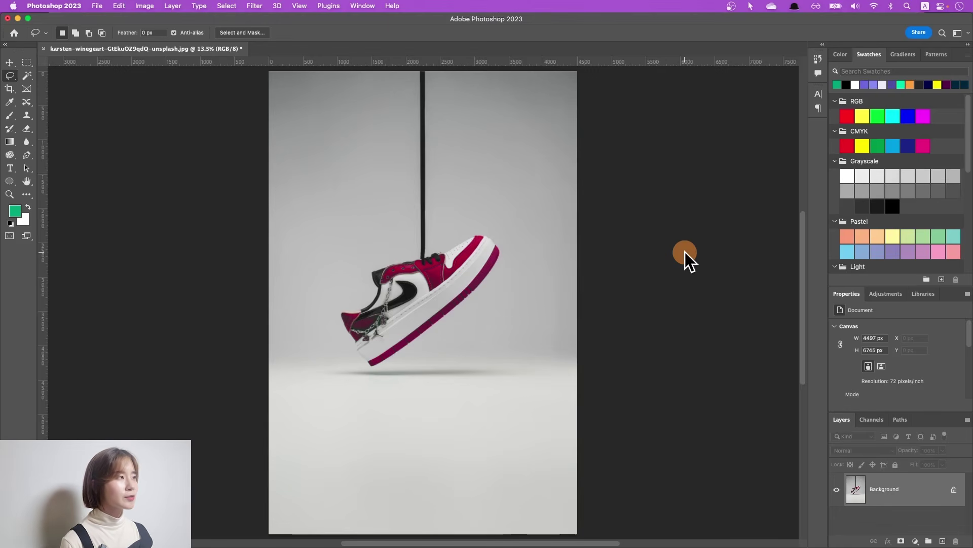
# Revert the shoe photo to its Open history state
pyautogui.click(818, 59)
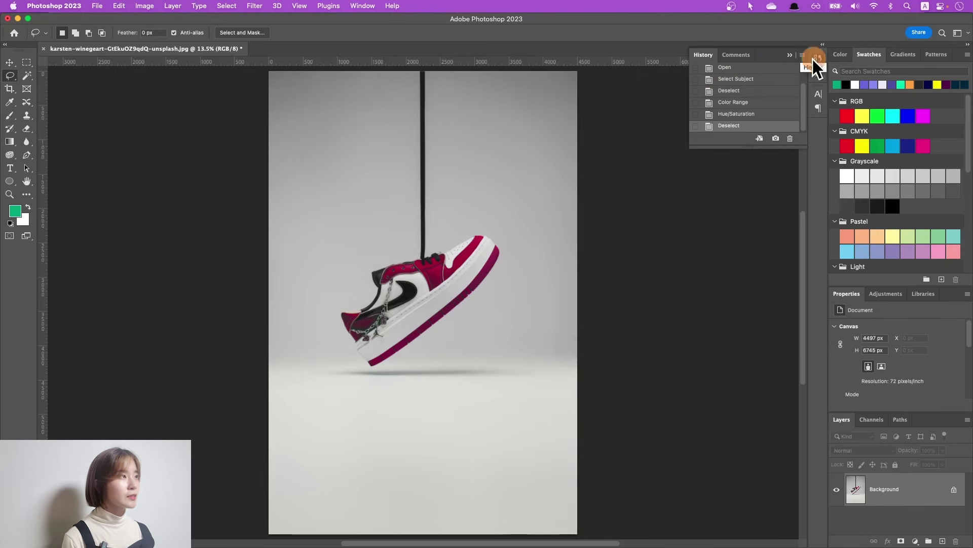
pyautogui.click(742, 68)
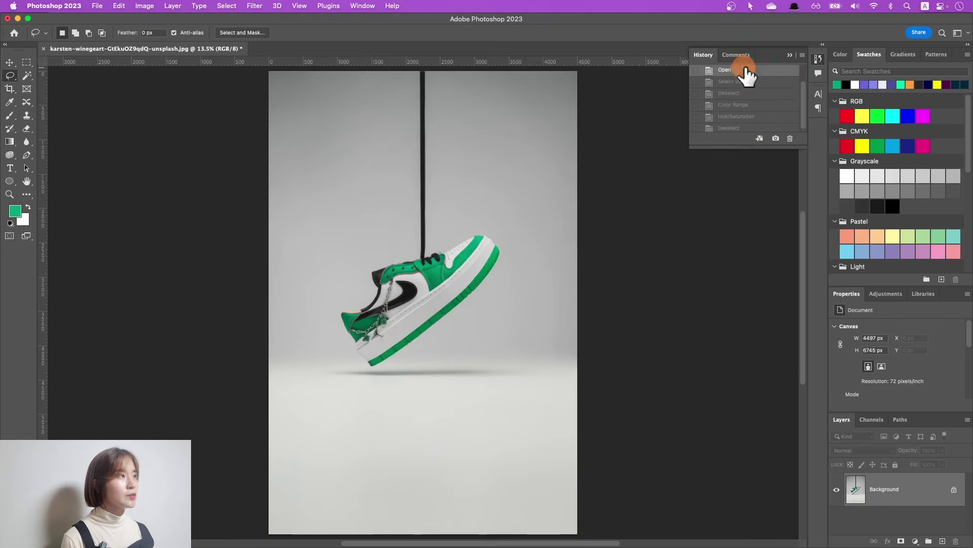
pyautogui.click(816, 58)
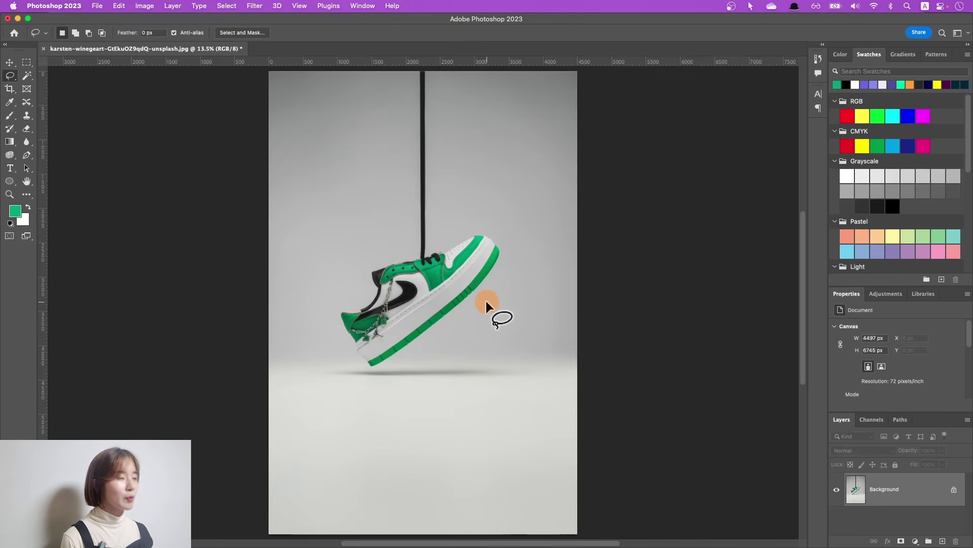
# Select the shoe with Select Subject and add a Hue/Saturation adjustment layer masked to it
pyautogui.click(226, 6)
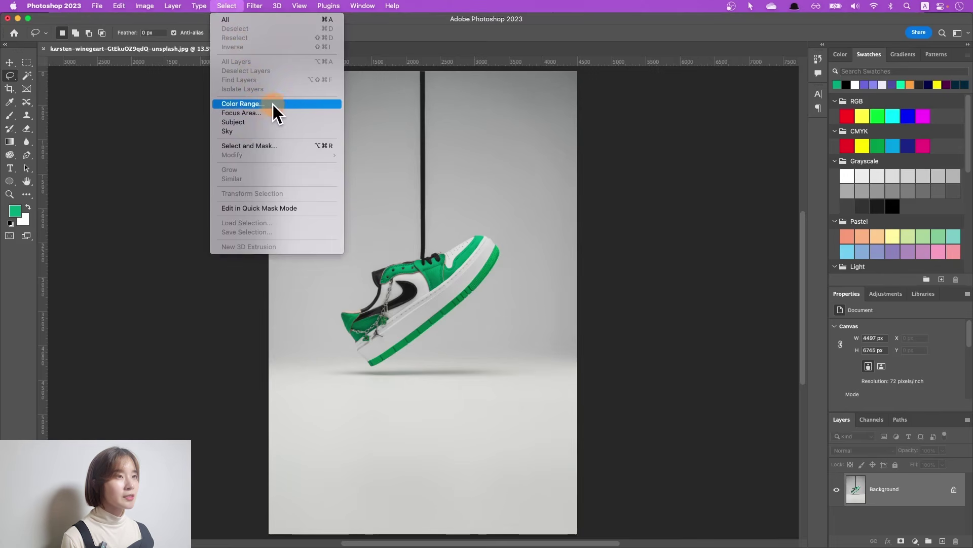
pyautogui.click(253, 123)
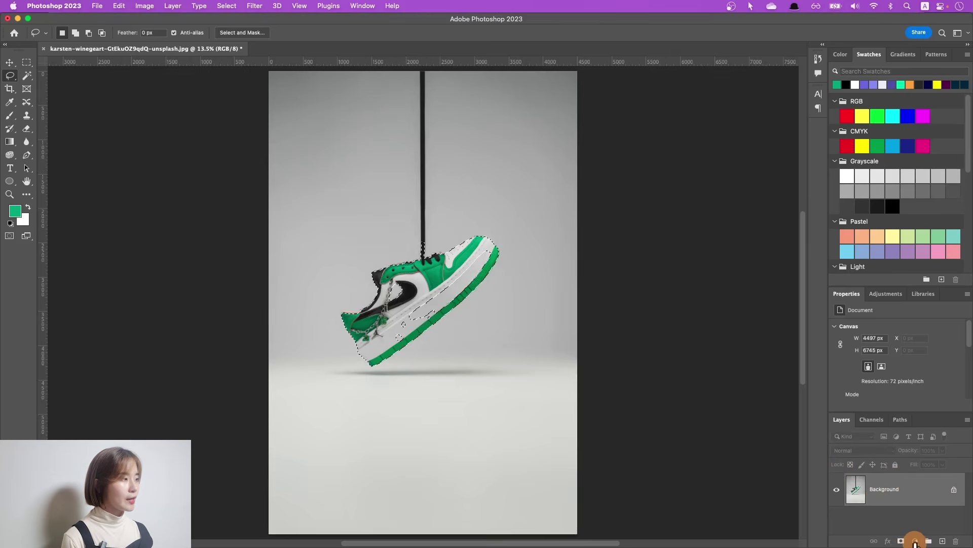
pyautogui.click(916, 540)
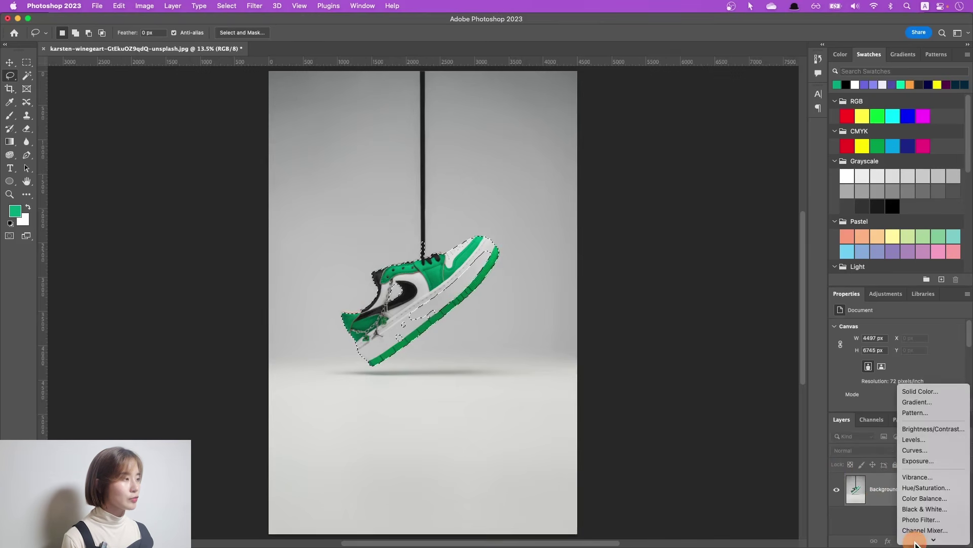
pyautogui.scroll(-3, 916, 540)
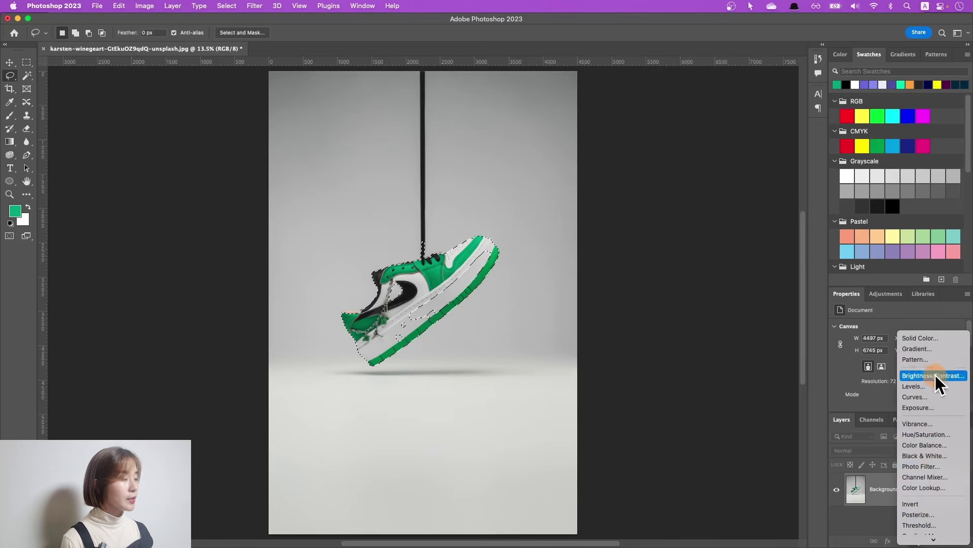
pyautogui.click(930, 435)
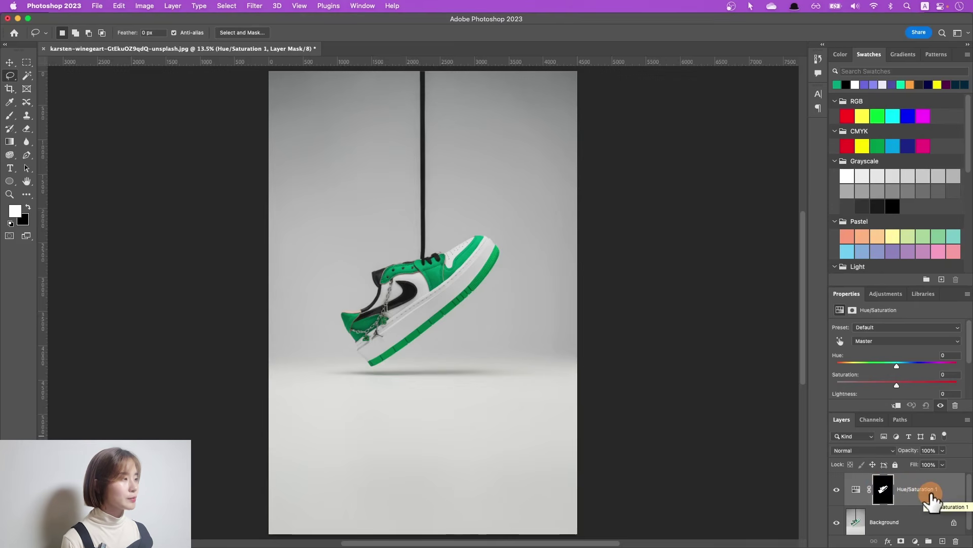
# Set the Hue/Saturation adjustment to Hue +41 and Saturation +8, and toggle the layer's visibility to compare the shoe colours
pyautogui.scroll(-1, 899, 350)
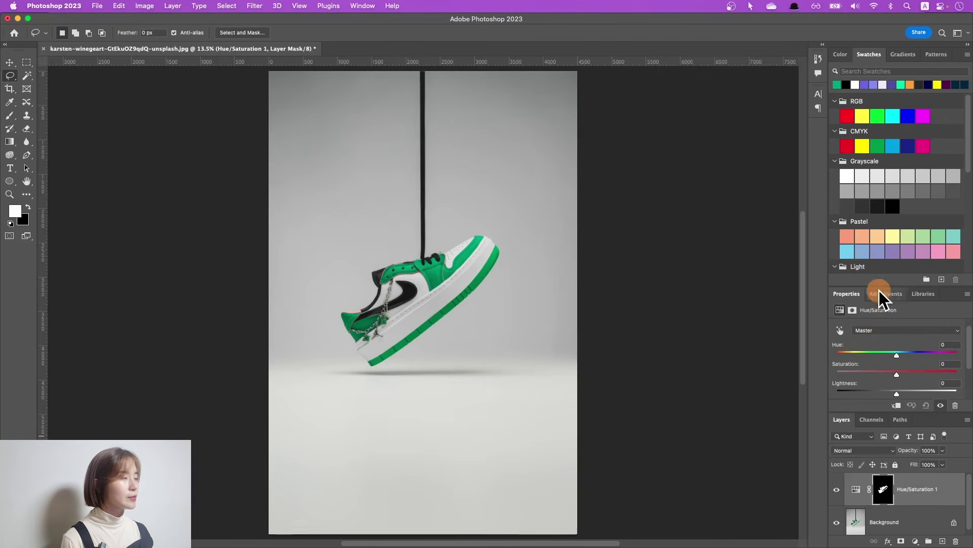
pyautogui.moveTo(880, 354); pyautogui.dragTo(903, 378)
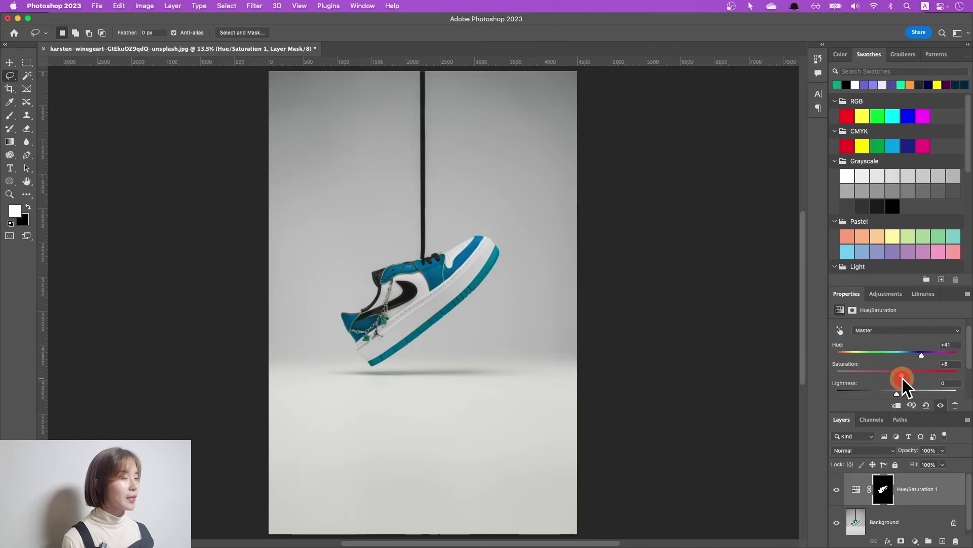
pyautogui.click(856, 489)
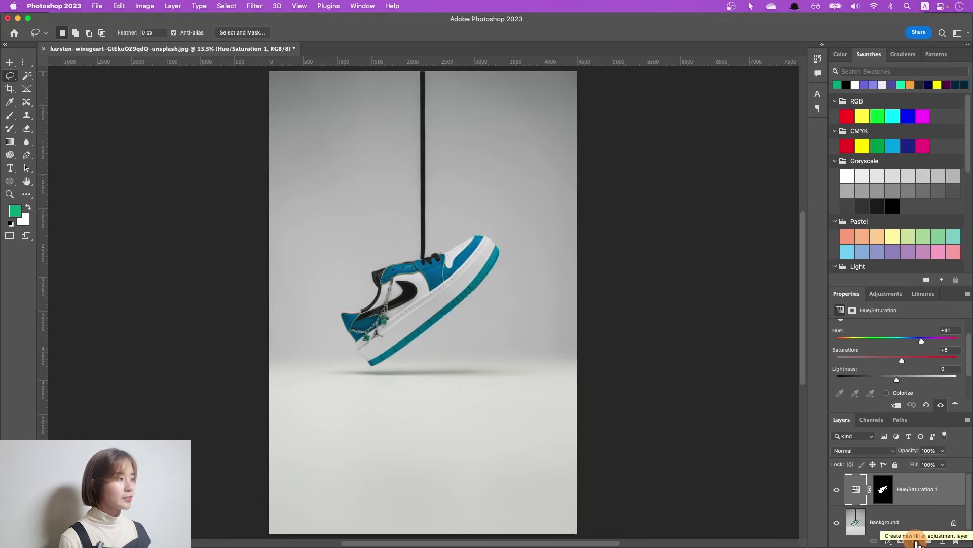
pyautogui.click(837, 490)
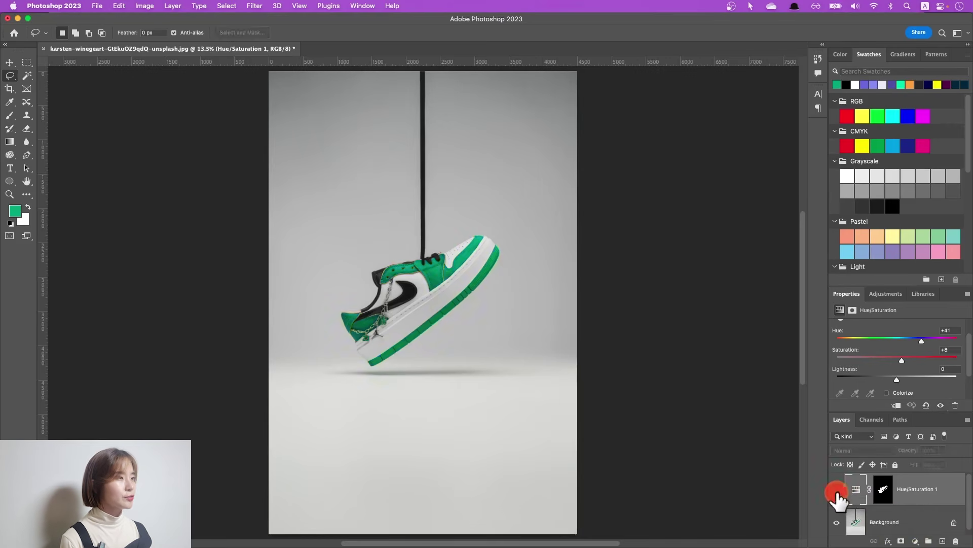
pyautogui.click(836, 490)
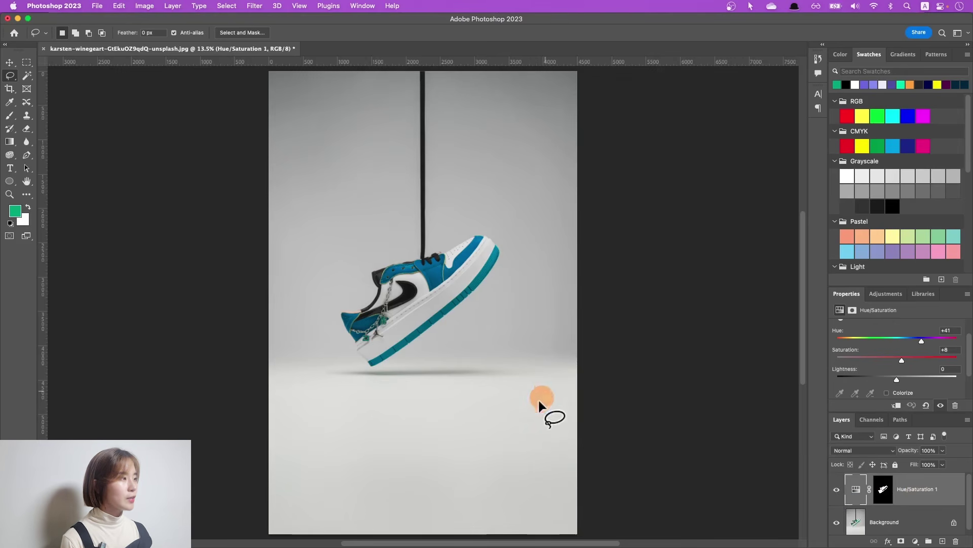
# Examine the adjustment layer's Hue/Saturation settings and its layer mask properties by alternating between the two, ending on the mask
pyautogui.click(883, 489)
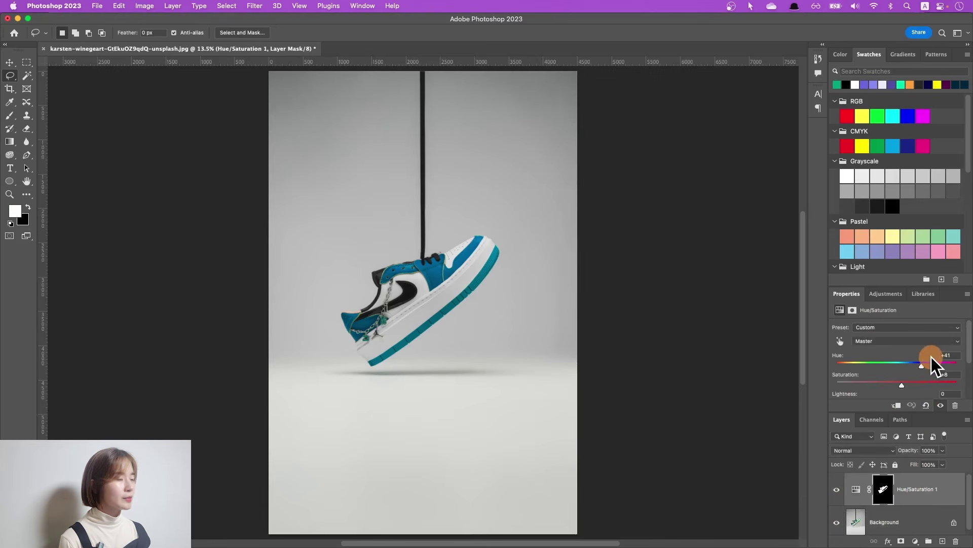
pyautogui.click(904, 499)
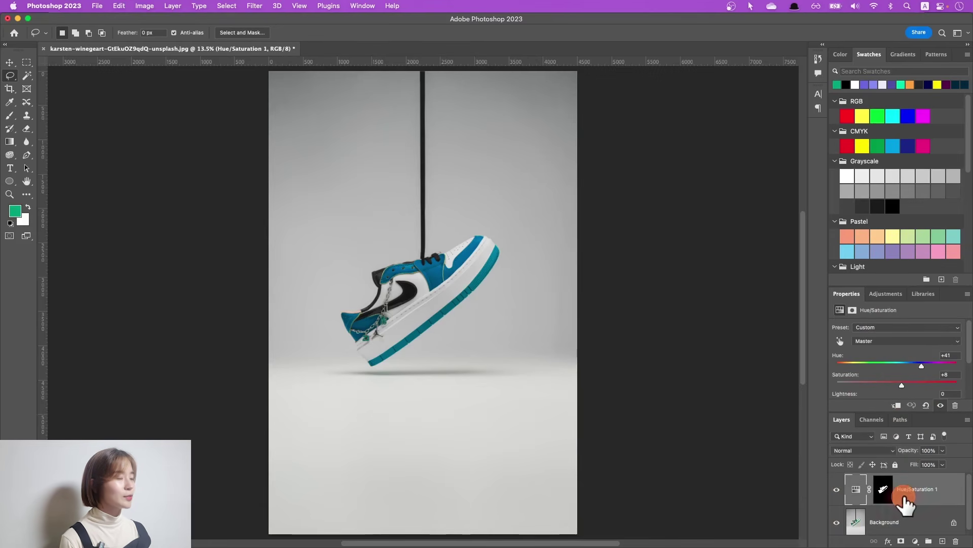
pyautogui.click(883, 490)
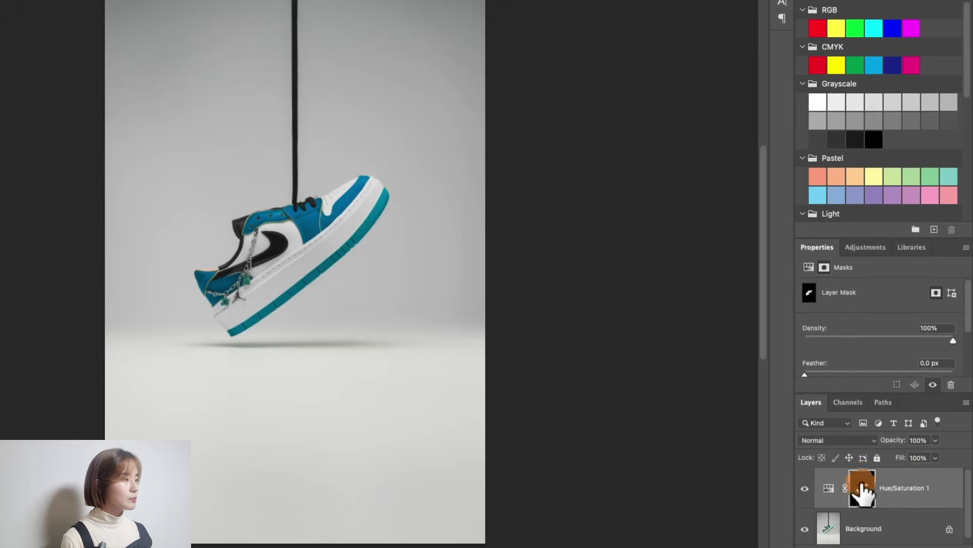
pyautogui.click(854, 490)
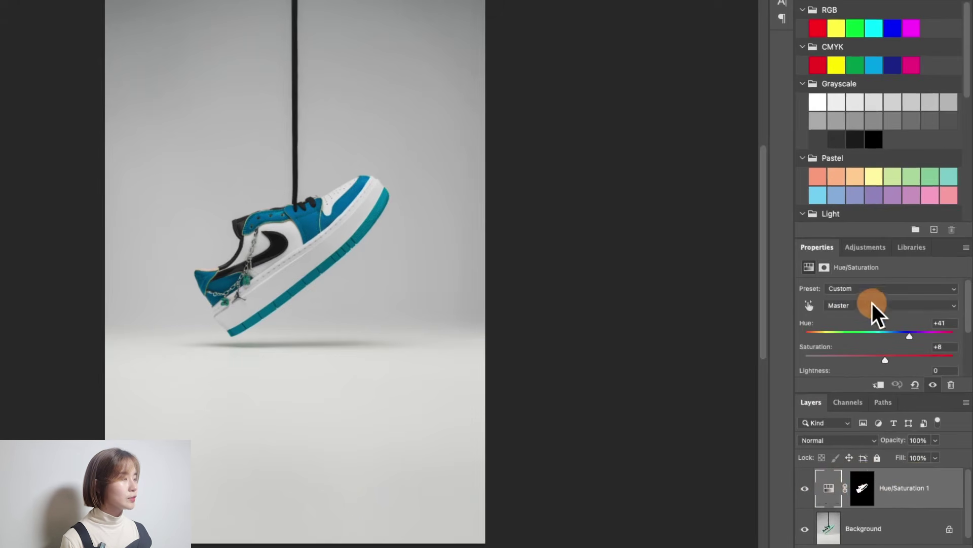
pyautogui.click(862, 492)
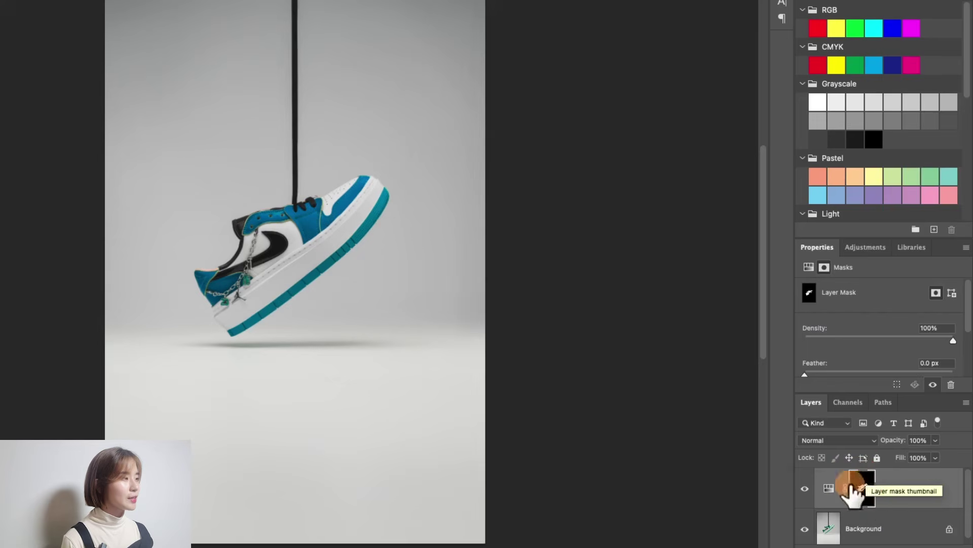
pyautogui.click(869, 492)
pyautogui.click(354, 310)
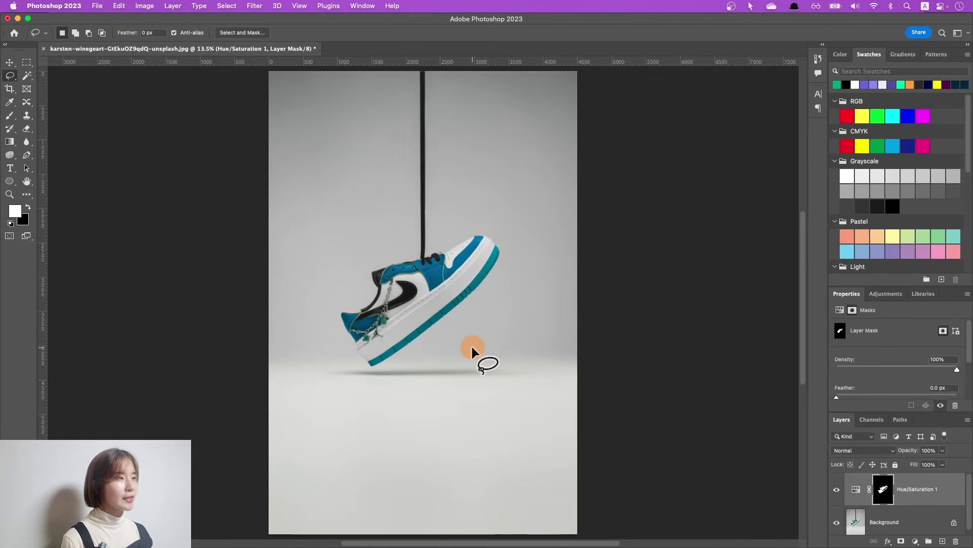
# Paint black with the Brush on the Hue/Saturation layer mask over the shoe's toe and middle to remove the recolouring there
pyautogui.click(9, 115)
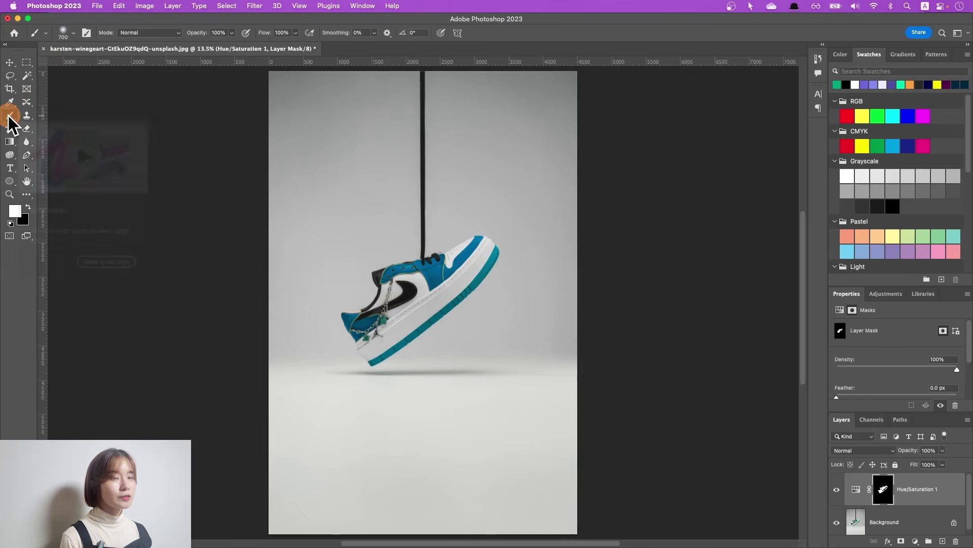
pyautogui.click(29, 202)
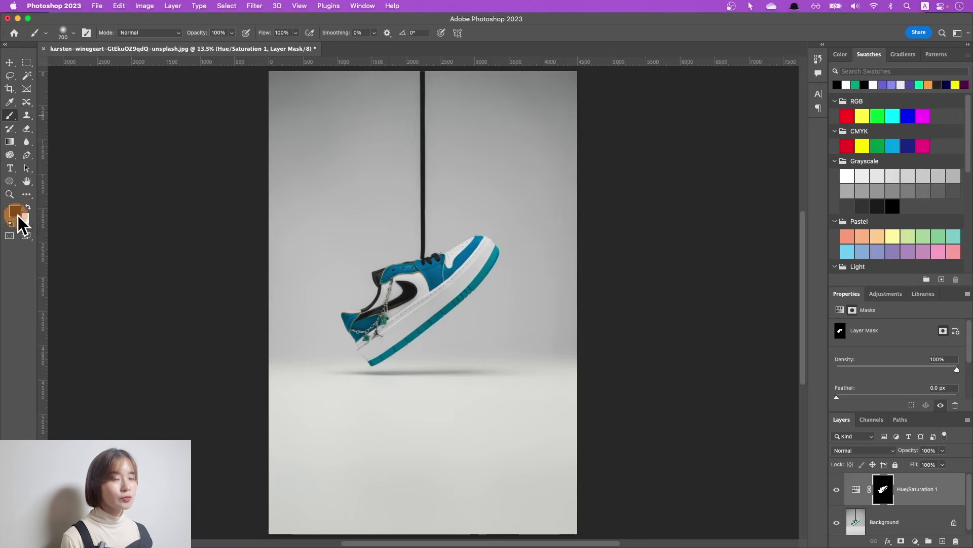
pyautogui.moveTo(475, 239)
pyautogui.mouseDown()
pyautogui.moveTo(441, 218)
pyautogui.moveTo(461, 223)
pyautogui.moveTo(445, 243)
pyautogui.moveTo(498, 239)
pyautogui.moveTo(486, 270)
pyautogui.moveTo(464, 260)
pyautogui.moveTo(369, 340)
pyautogui.moveTo(387, 345)
pyautogui.moveTo(484, 257)
pyautogui.moveTo(500, 261)
pyautogui.moveTo(491, 288)
pyautogui.moveTo(490, 220)
pyautogui.moveTo(509, 284)
pyautogui.moveTo(485, 291)
pyautogui.moveTo(487, 237)
pyautogui.moveTo(730, 357)
pyautogui.mouseUp()
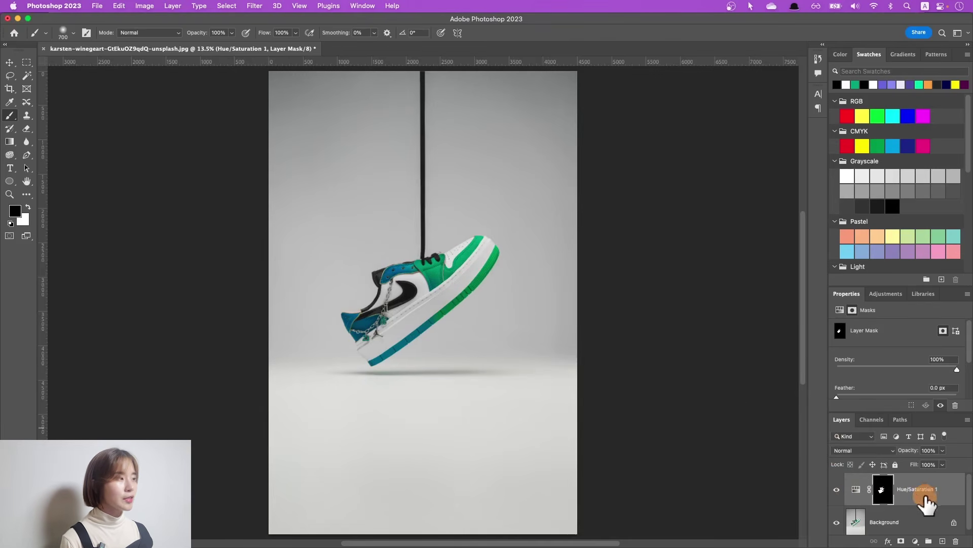
pyautogui.moveTo(400, 237)
pyautogui.mouseDown()
pyautogui.moveTo(367, 330)
pyautogui.moveTo(421, 340)
pyautogui.moveTo(404, 263)
pyautogui.moveTo(371, 366)
pyautogui.moveTo(413, 348)
pyautogui.mouseUp()
pyautogui.click(882, 489)
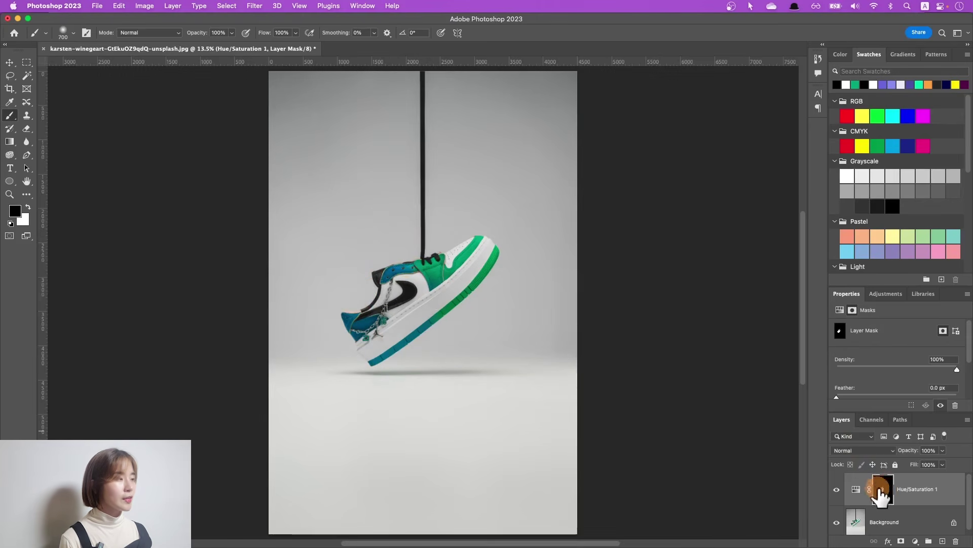
pyautogui.moveTo(490, 329)
pyautogui.mouseDown()
pyautogui.moveTo(462, 304)
pyautogui.moveTo(484, 290)
pyautogui.moveTo(399, 295)
pyautogui.moveTo(481, 228)
pyautogui.moveTo(482, 296)
pyautogui.moveTo(397, 330)
pyautogui.moveTo(376, 283)
pyautogui.moveTo(472, 229)
pyautogui.moveTo(402, 271)
pyautogui.moveTo(432, 270)
pyautogui.moveTo(444, 283)
pyautogui.moveTo(433, 308)
pyautogui.moveTo(460, 295)
pyautogui.moveTo(430, 338)
pyautogui.moveTo(457, 332)
pyautogui.mouseUp()
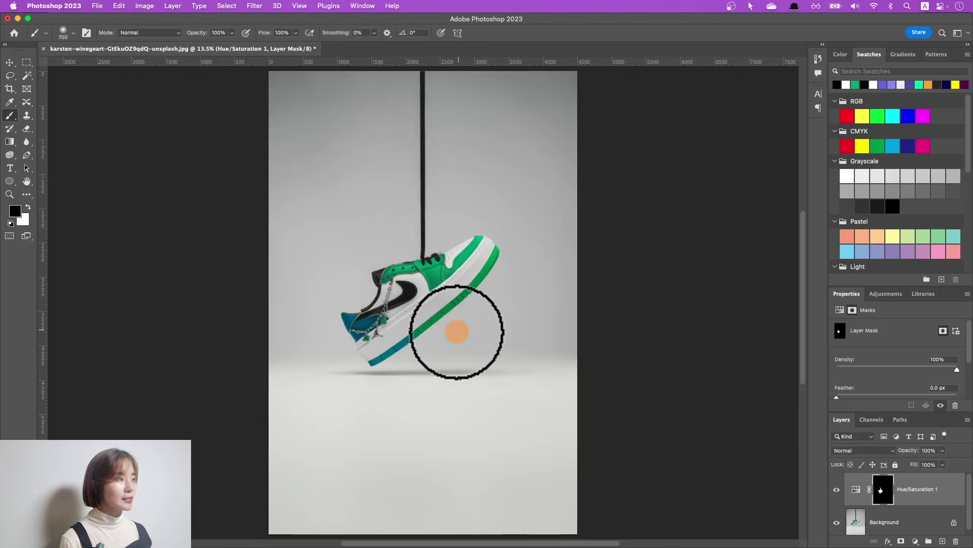
# Paint white with the Brush on the layer mask across the shoe to bring back the blue recolouring
pyautogui.click(28, 207)
pyautogui.moveTo(390, 264)
pyautogui.mouseDown()
pyautogui.moveTo(408, 233)
pyautogui.moveTo(479, 222)
pyautogui.moveTo(475, 249)
pyautogui.moveTo(413, 337)
pyautogui.moveTo(470, 282)
pyautogui.moveTo(441, 320)
pyautogui.moveTo(832, 388)
pyautogui.mouseUp()
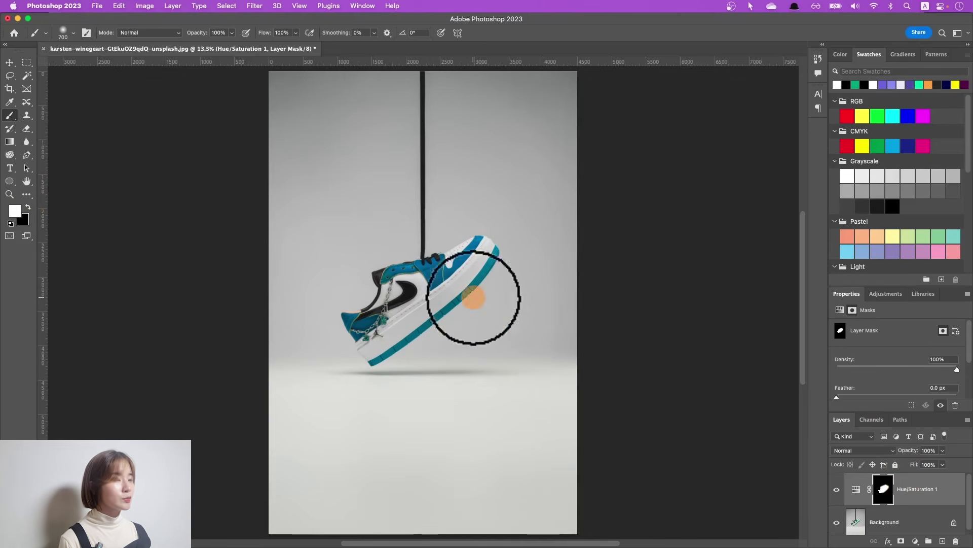
pyautogui.moveTo(412, 242)
pyautogui.mouseDown()
pyautogui.moveTo(456, 311)
pyautogui.moveTo(346, 309)
pyautogui.moveTo(461, 270)
pyautogui.moveTo(431, 350)
pyautogui.mouseUp()
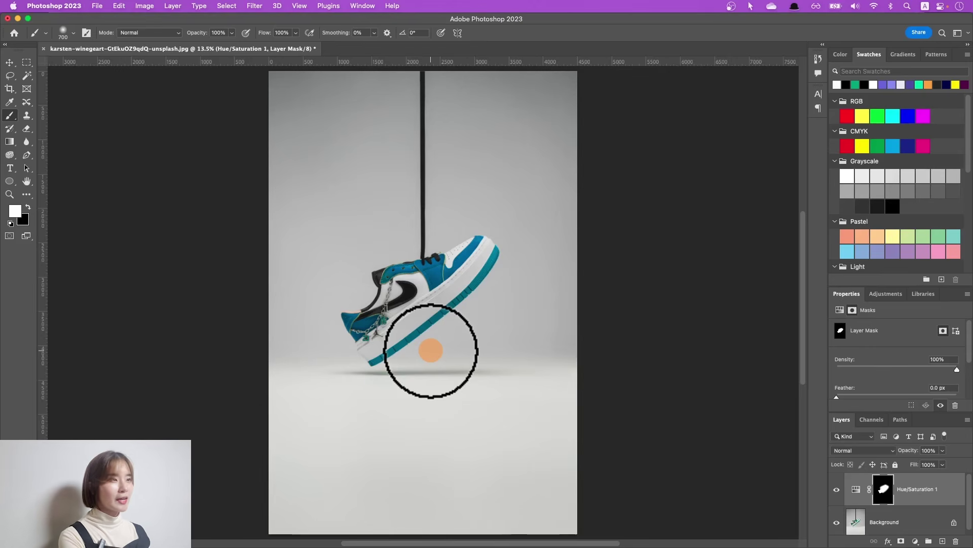
# Delete the Hue/Saturation adjustment layer
pyautogui.press('Delete')
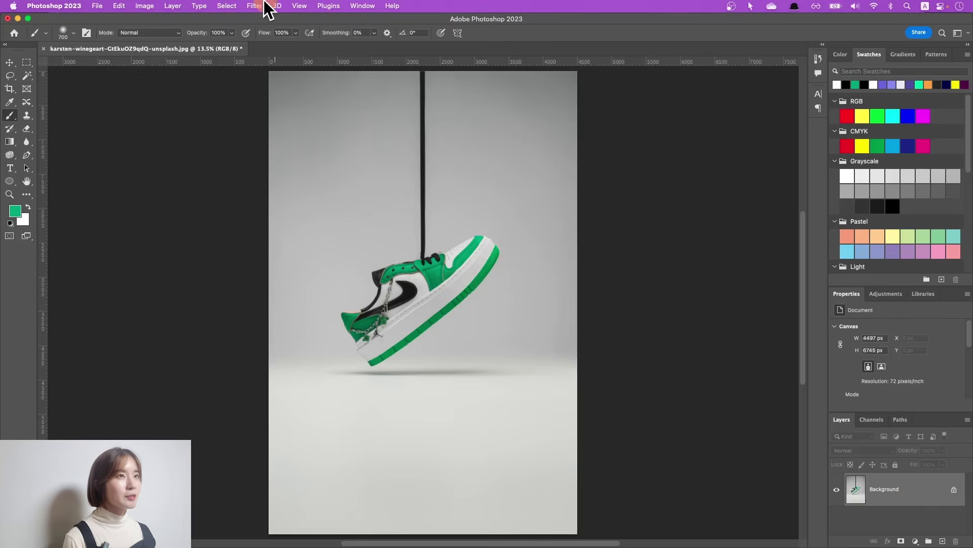
# Apply a Camera Raw Filter with Temperature -63 directly to the Background layer, and undo it
pyautogui.click(254, 7)
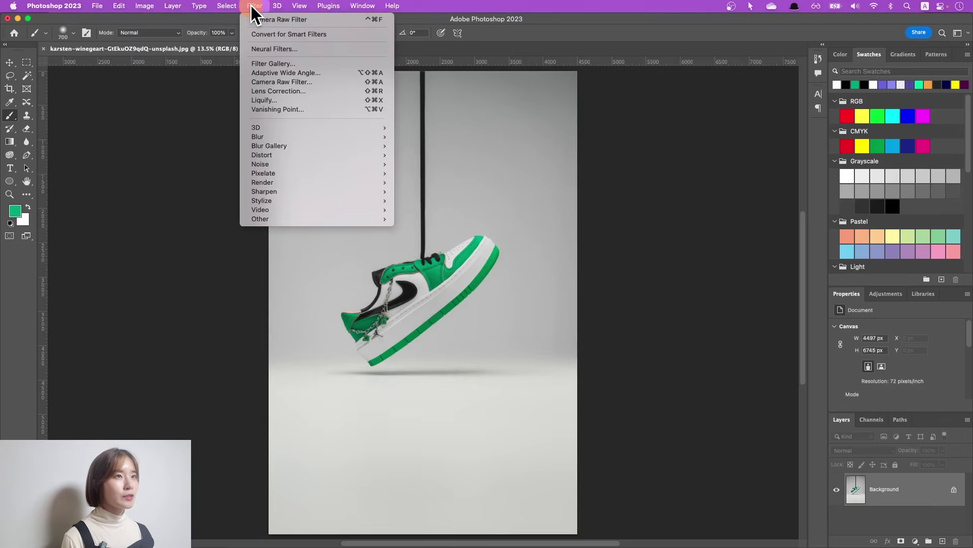
pyautogui.click(291, 81)
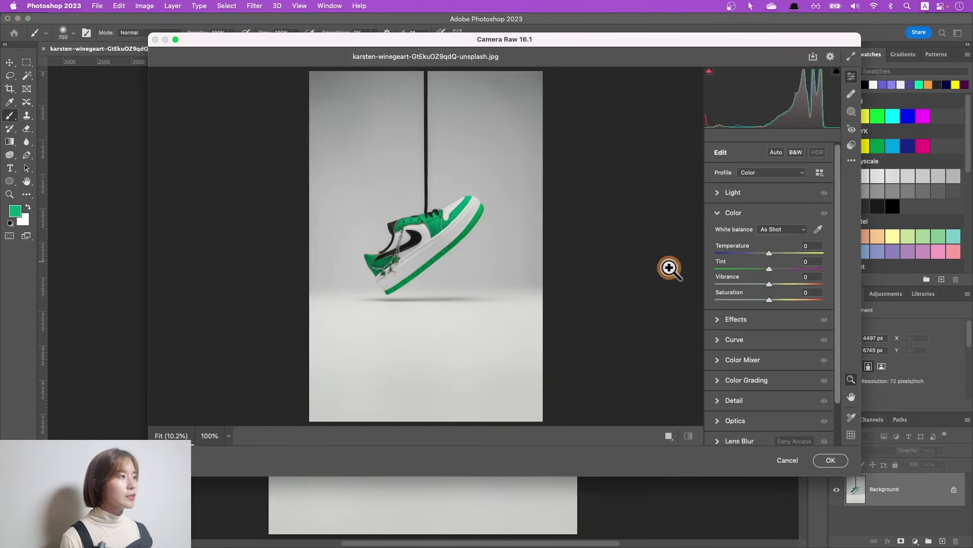
pyautogui.click(735, 252)
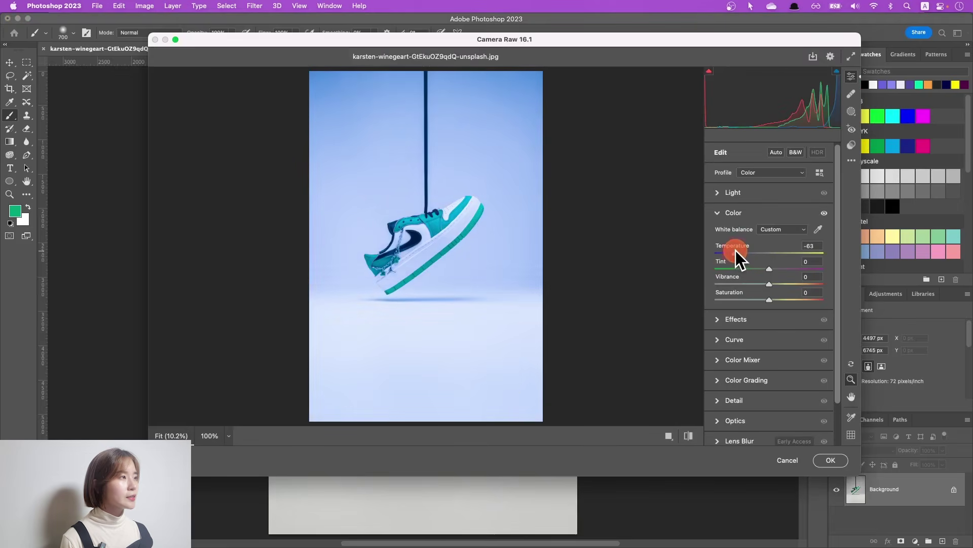
pyautogui.click(826, 459)
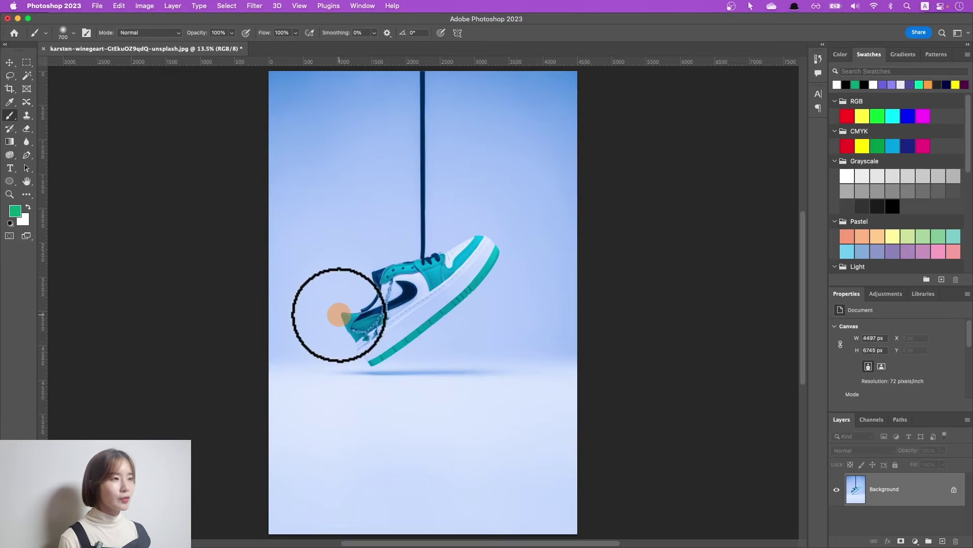
pyautogui.press('super+z')
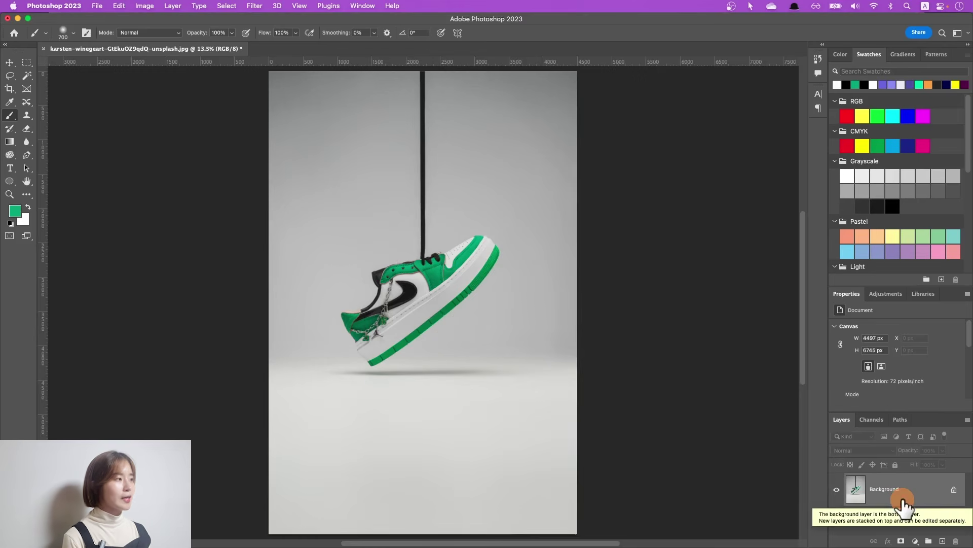
# Convert the Background layer to a Smart Object, undoing and redoing the conversion to compare the layer
pyautogui.rightClick(926, 493)
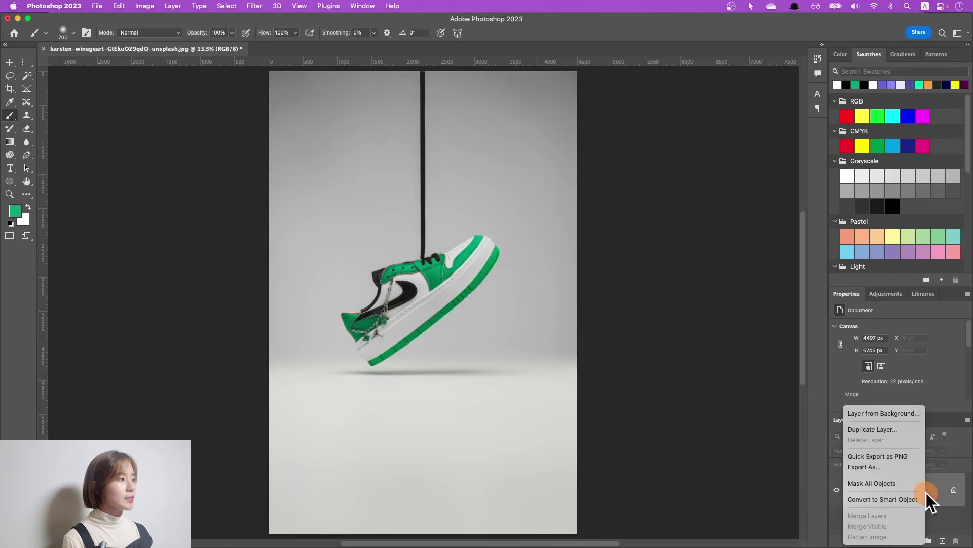
pyautogui.click(899, 498)
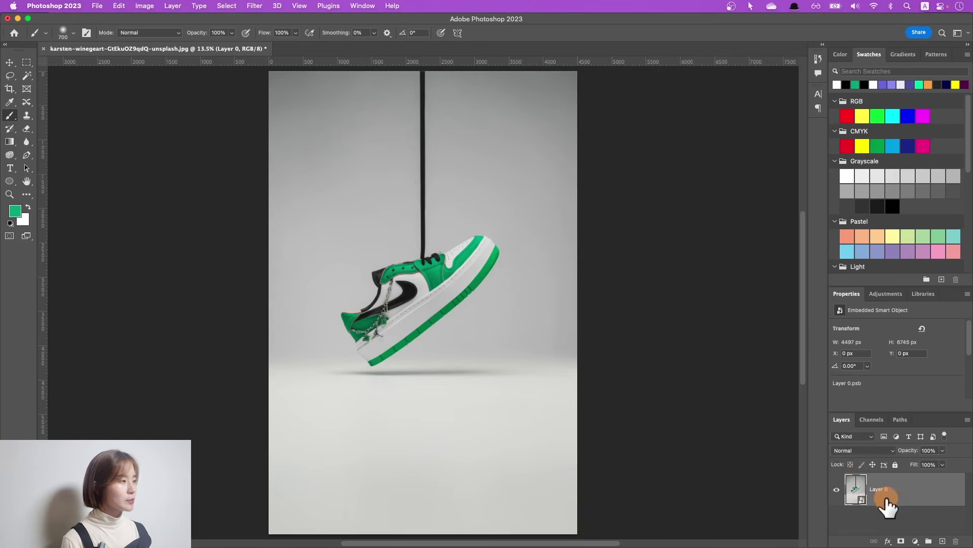
pyautogui.press('super+z')
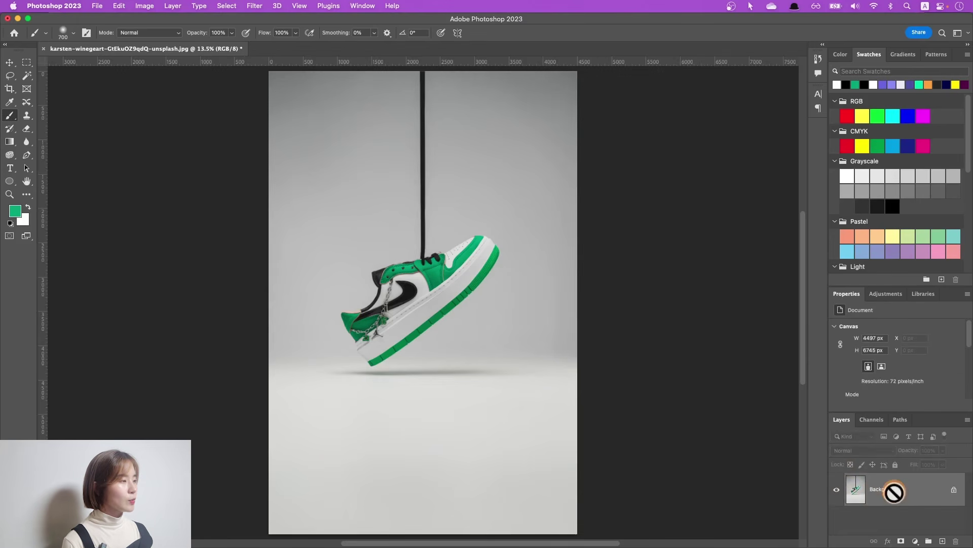
pyautogui.press('shift+super+z')
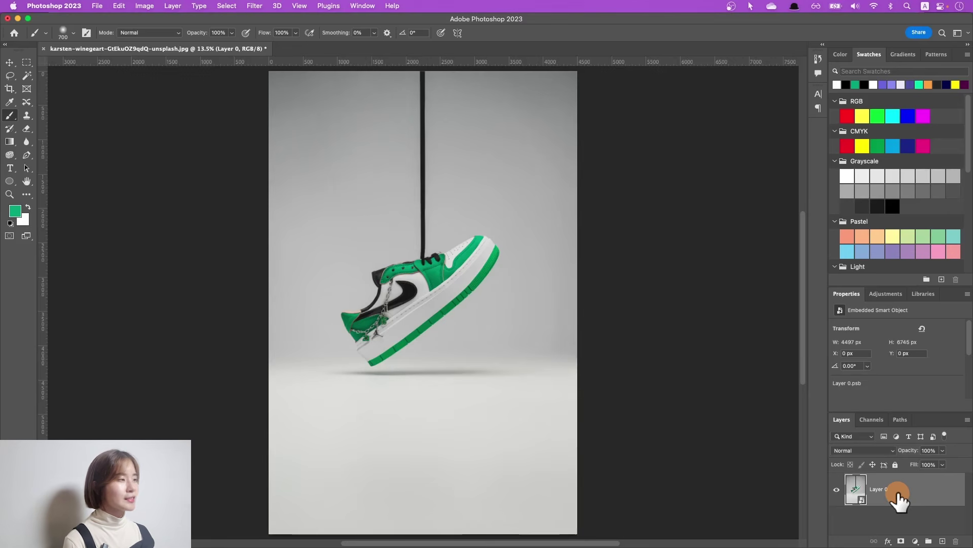
# Start the Camera Raw Filter on the Smart Object and create a Subject mask for the shoe
pyautogui.click(255, 6)
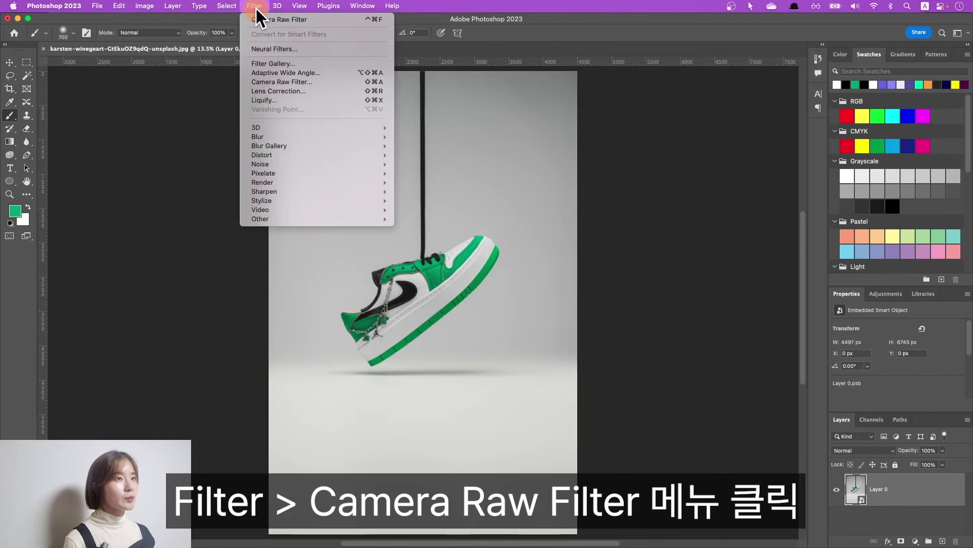
pyautogui.click(276, 82)
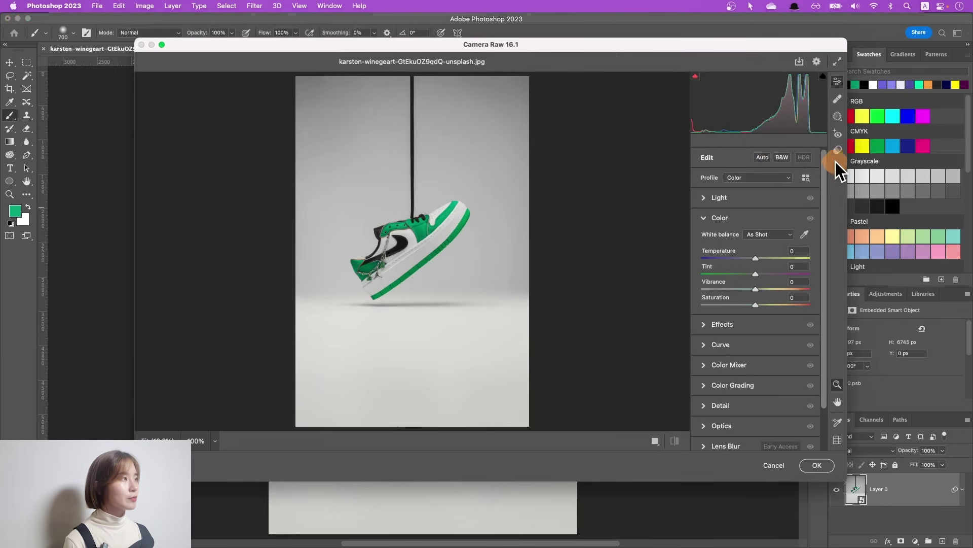
pyautogui.click(838, 116)
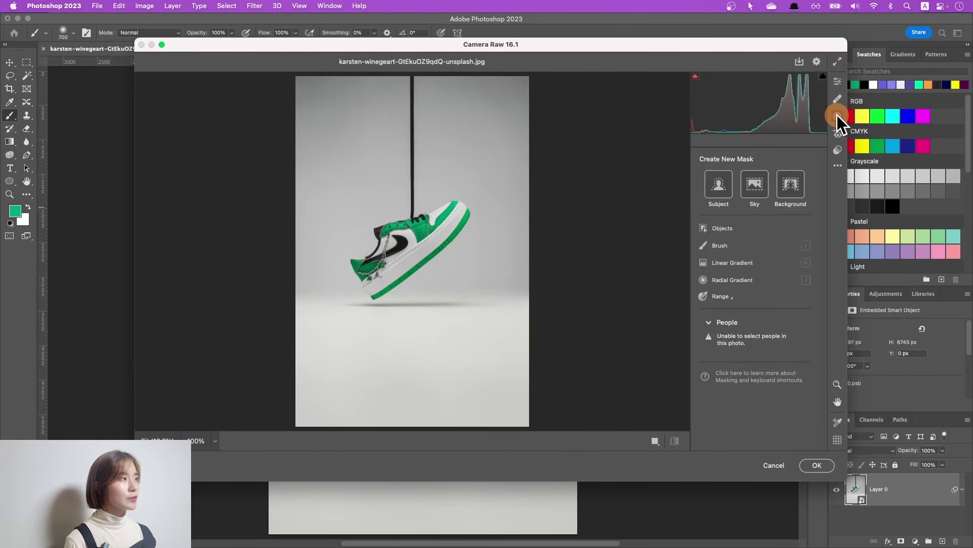
pyautogui.click(720, 191)
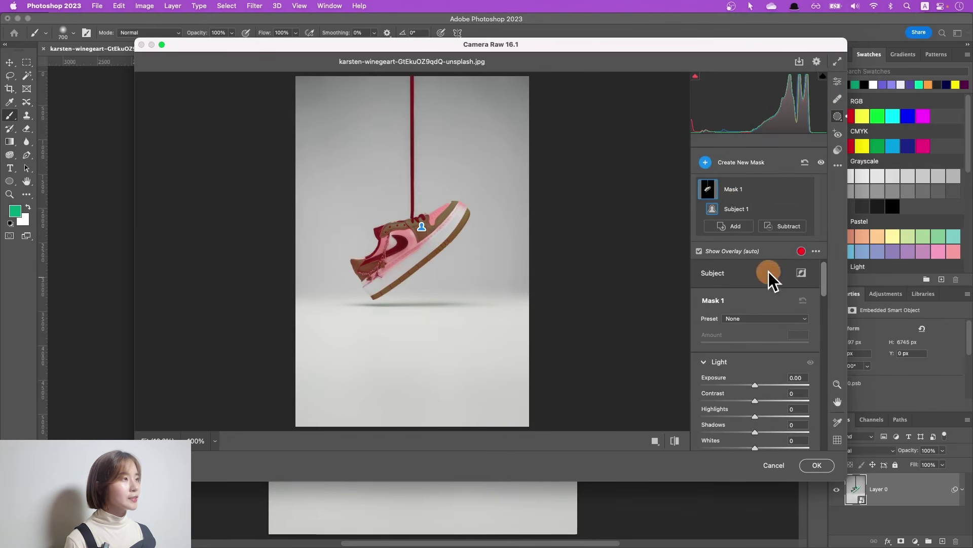
# Toggle the mask overlay off and on repeatedly to examine the area covered by the Subject mask
pyautogui.click(700, 251)
pyautogui.click(700, 251)
pyautogui.click(700, 251)
pyautogui.click(700, 251)
pyautogui.click(700, 251)
pyautogui.click(700, 251)
pyautogui.click(700, 251)
pyautogui.click(700, 251)
pyautogui.click(700, 250)
pyautogui.click(700, 251)
pyautogui.click(701, 251)
pyautogui.click(701, 251)
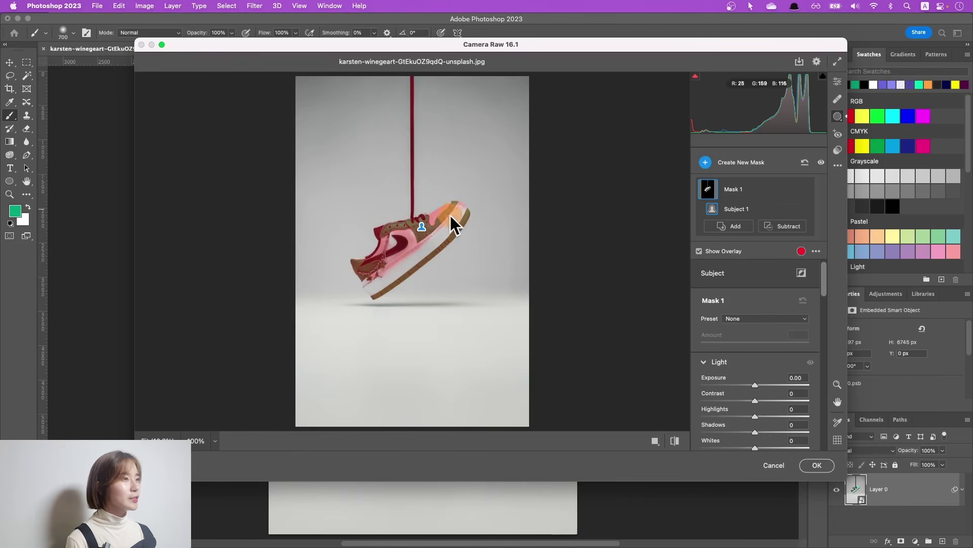
# Set the Subject mask's Hue to -180 and apply the Camera Raw Filter
pyautogui.moveTo(824, 279); pyautogui.dragTo(824, 318)
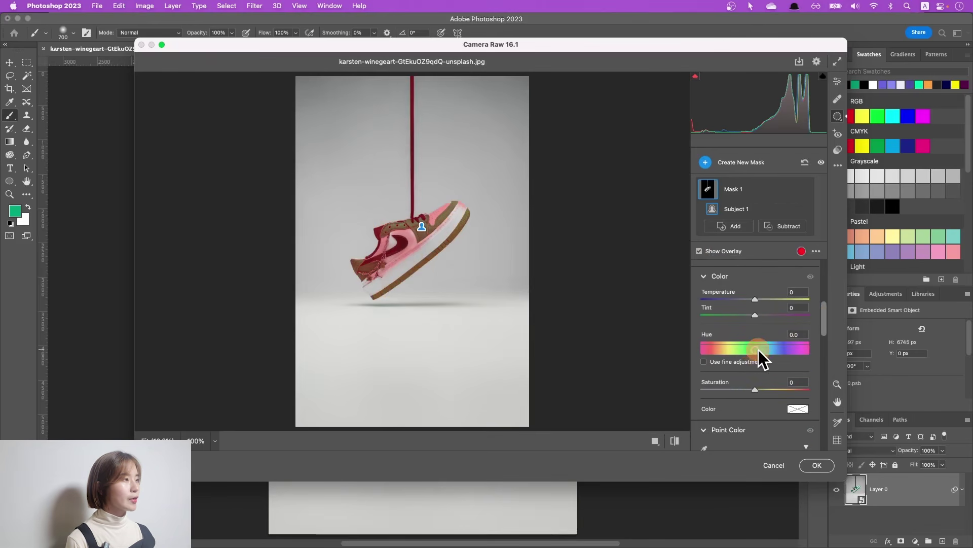
pyautogui.moveTo(755, 350)
pyautogui.mouseDown()
pyautogui.moveTo(771, 352)
pyautogui.moveTo(735, 352)
pyautogui.moveTo(784, 347)
pyautogui.moveTo(727, 349)
pyautogui.moveTo(780, 344)
pyautogui.moveTo(769, 361)
pyautogui.mouseUp()
pyautogui.click(817, 465)
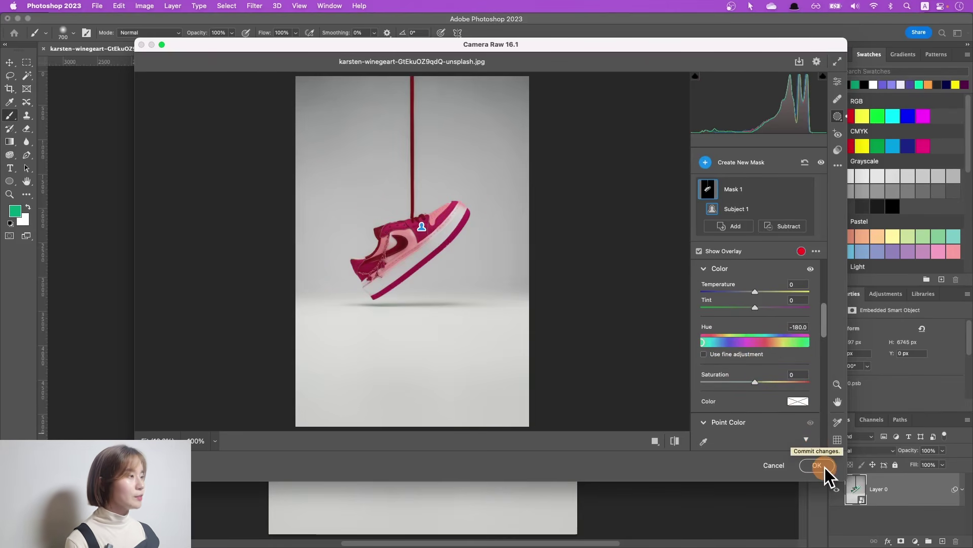
# Commit the Camera Raw adjustments and toggle the Smart Filters' visibility repeatedly to compare the shoe's original and adjusted colours
pyautogui.click(825, 467)
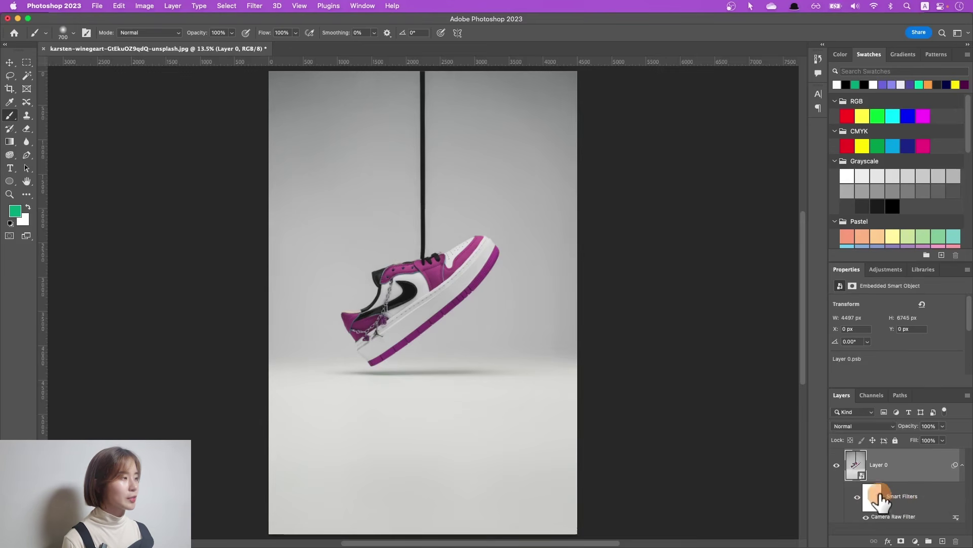
pyautogui.click(857, 497)
pyautogui.click(856, 497)
pyautogui.click(857, 498)
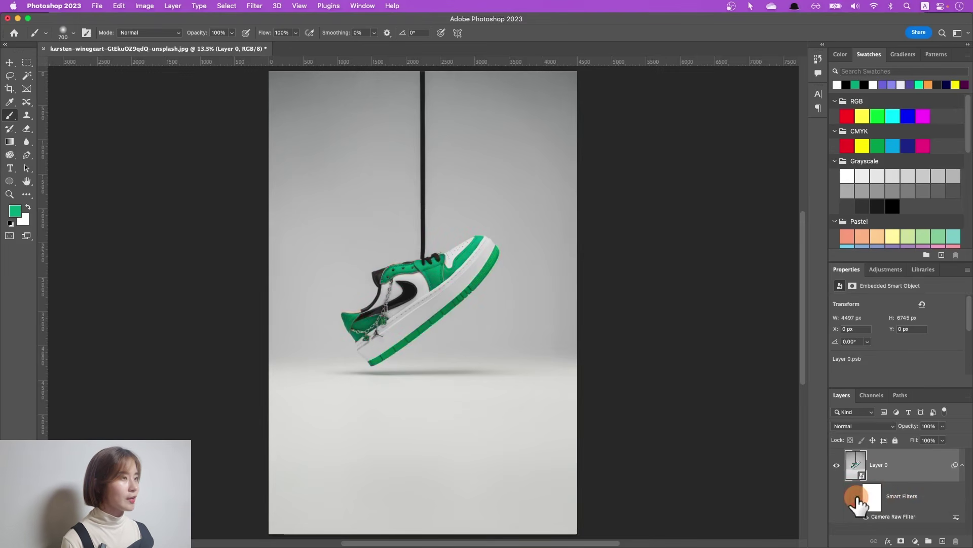
pyautogui.click(857, 497)
pyautogui.click(856, 498)
pyautogui.click(856, 497)
pyautogui.click(857, 498)
pyautogui.click(857, 497)
pyautogui.click(856, 498)
pyautogui.click(857, 497)
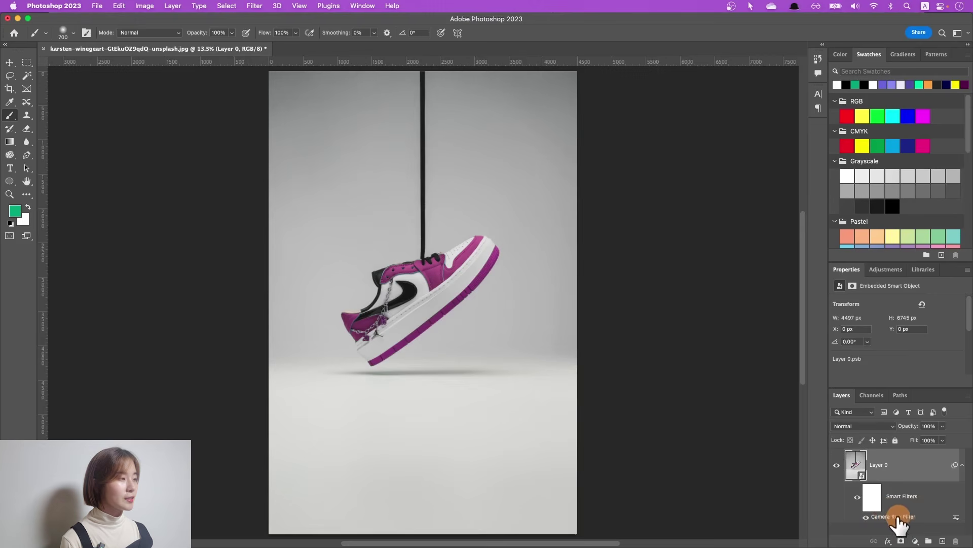
# Reopen the Camera Raw Filter applied to Layer 0, review the mask's Light and Color settings, and cancel the dialog
pyautogui.doubleClick(892, 516)
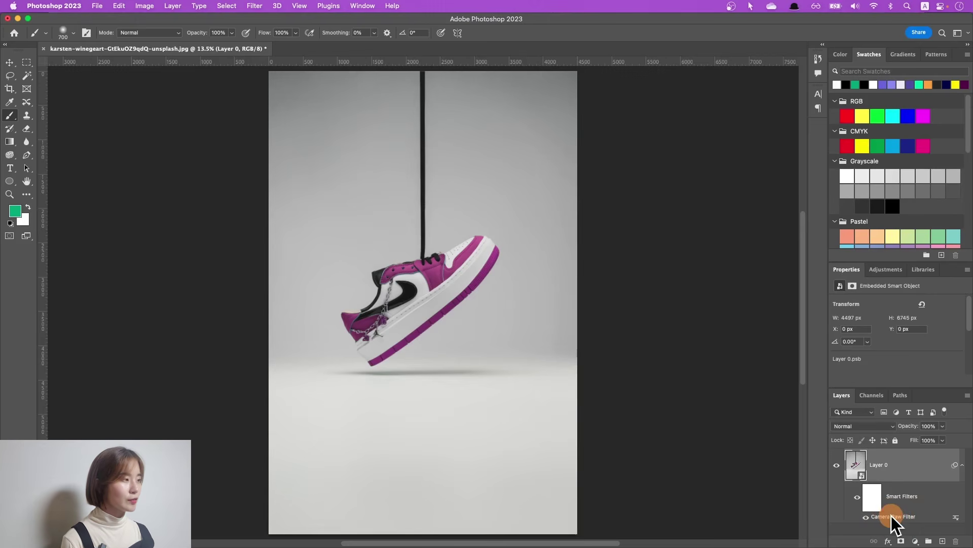
pyautogui.scroll(-5, 771, 275)
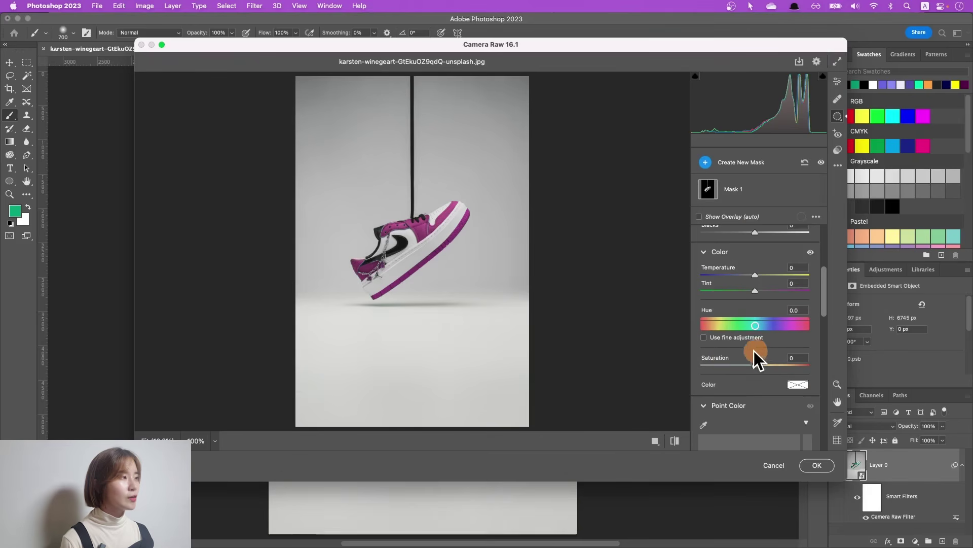
pyautogui.scroll(2, 786, 338)
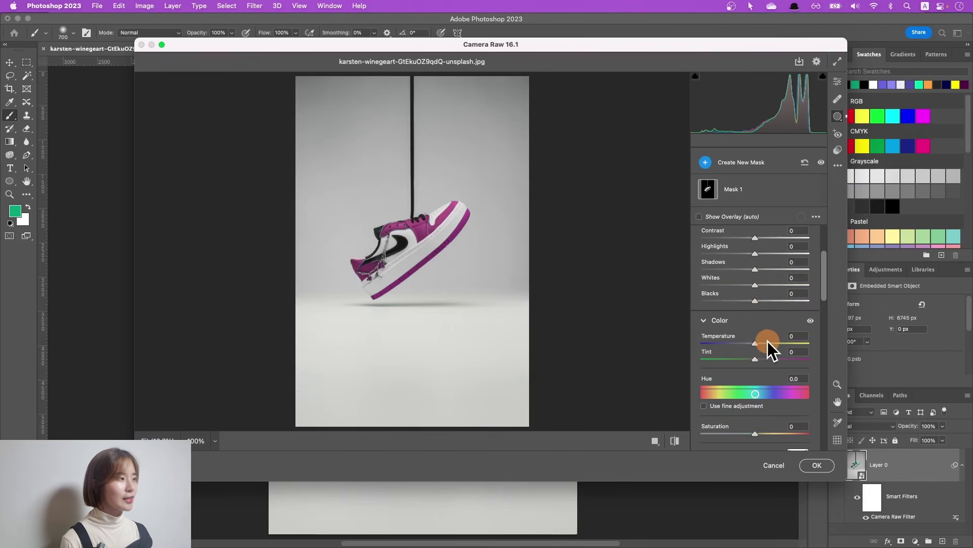
pyautogui.click(773, 466)
# Delete the Smart Filters from Layer 0 and keep the Smart Object layer selected
pyautogui.click(904, 497)
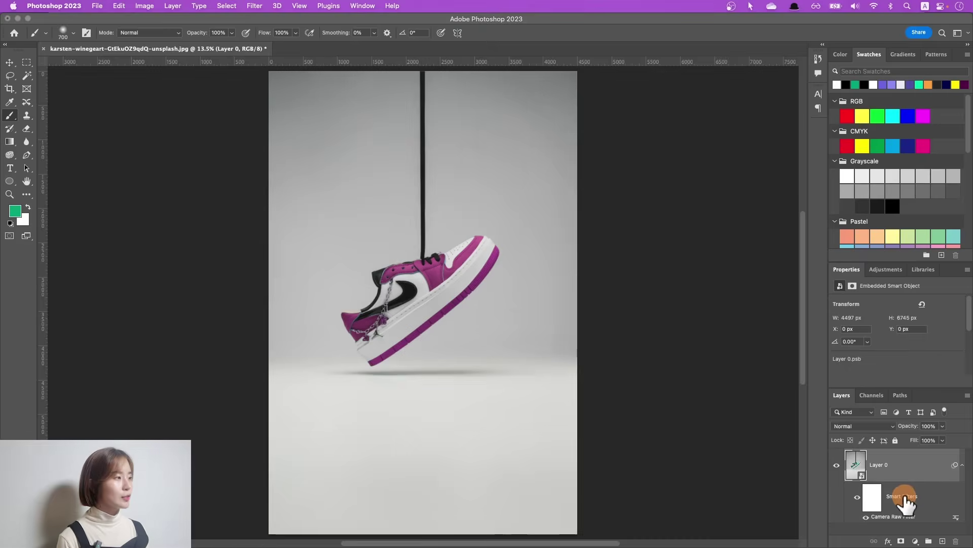
pyautogui.moveTo(904, 499); pyautogui.dragTo(956, 541)
pyautogui.click(880, 467)
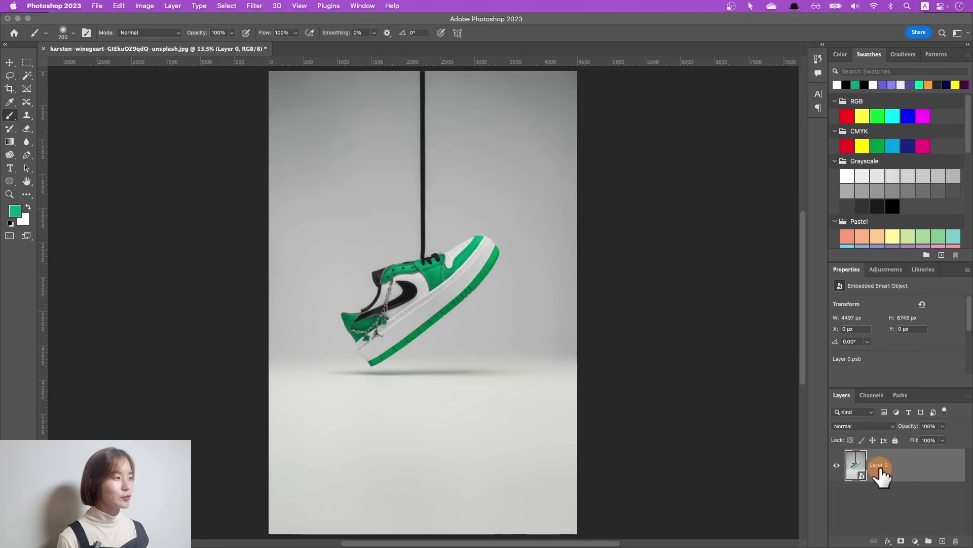